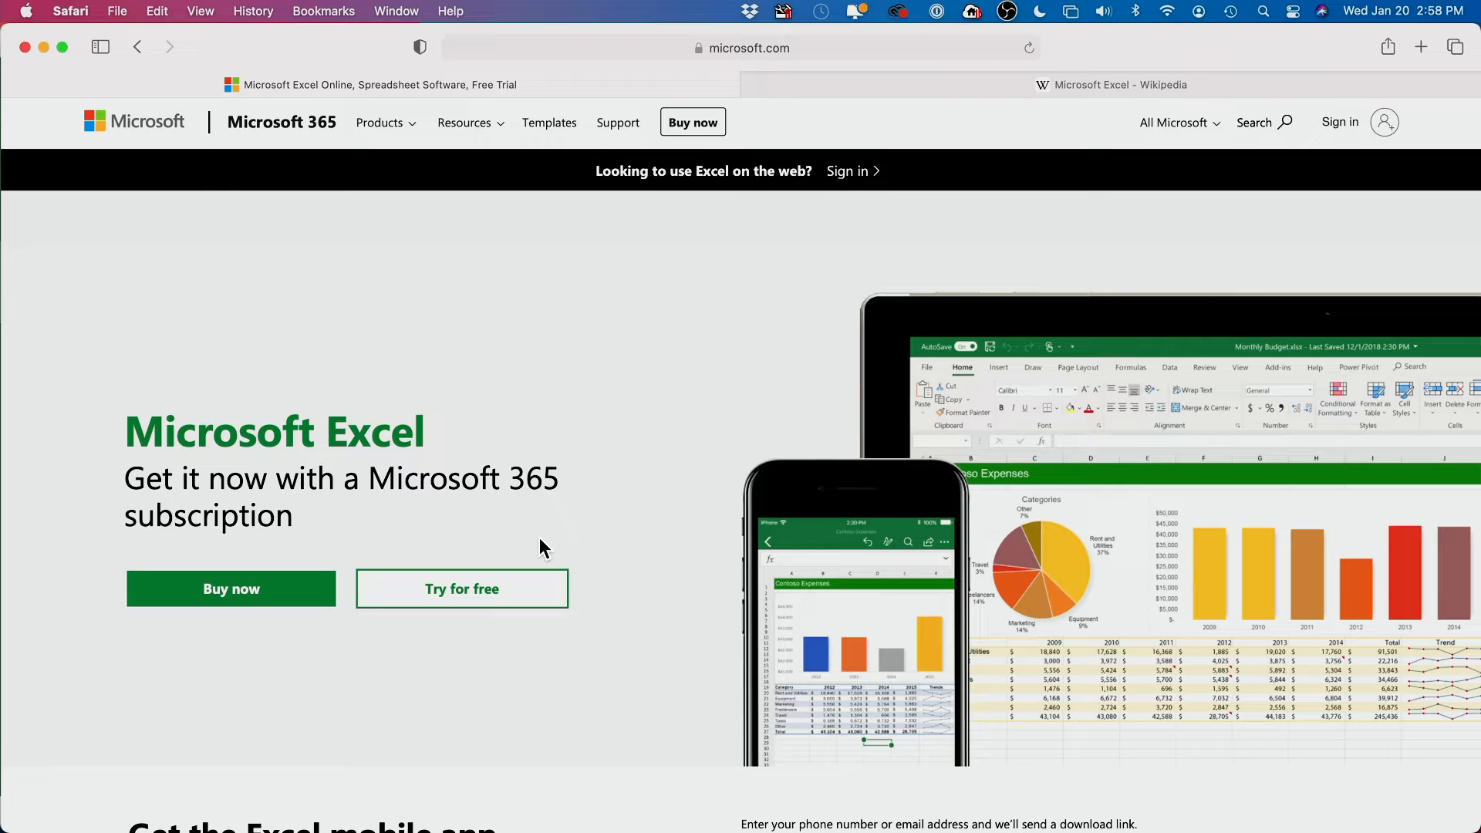
{"action": "mouse_move", "coordinate": [450, 588]}
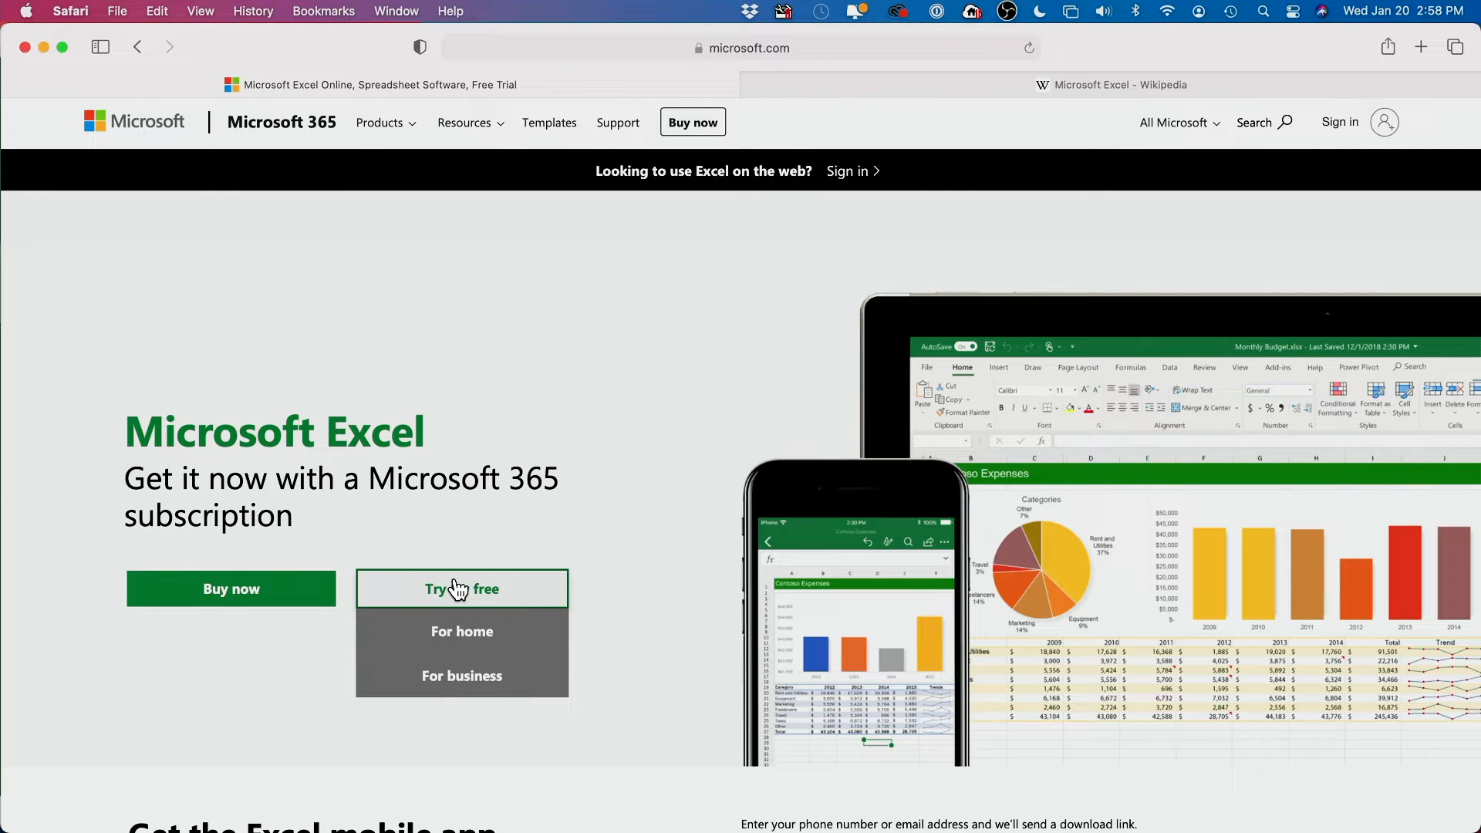
{"action": "left_click_drag", "start_coordinate": [372, 478], "coordinate": [569, 477]}
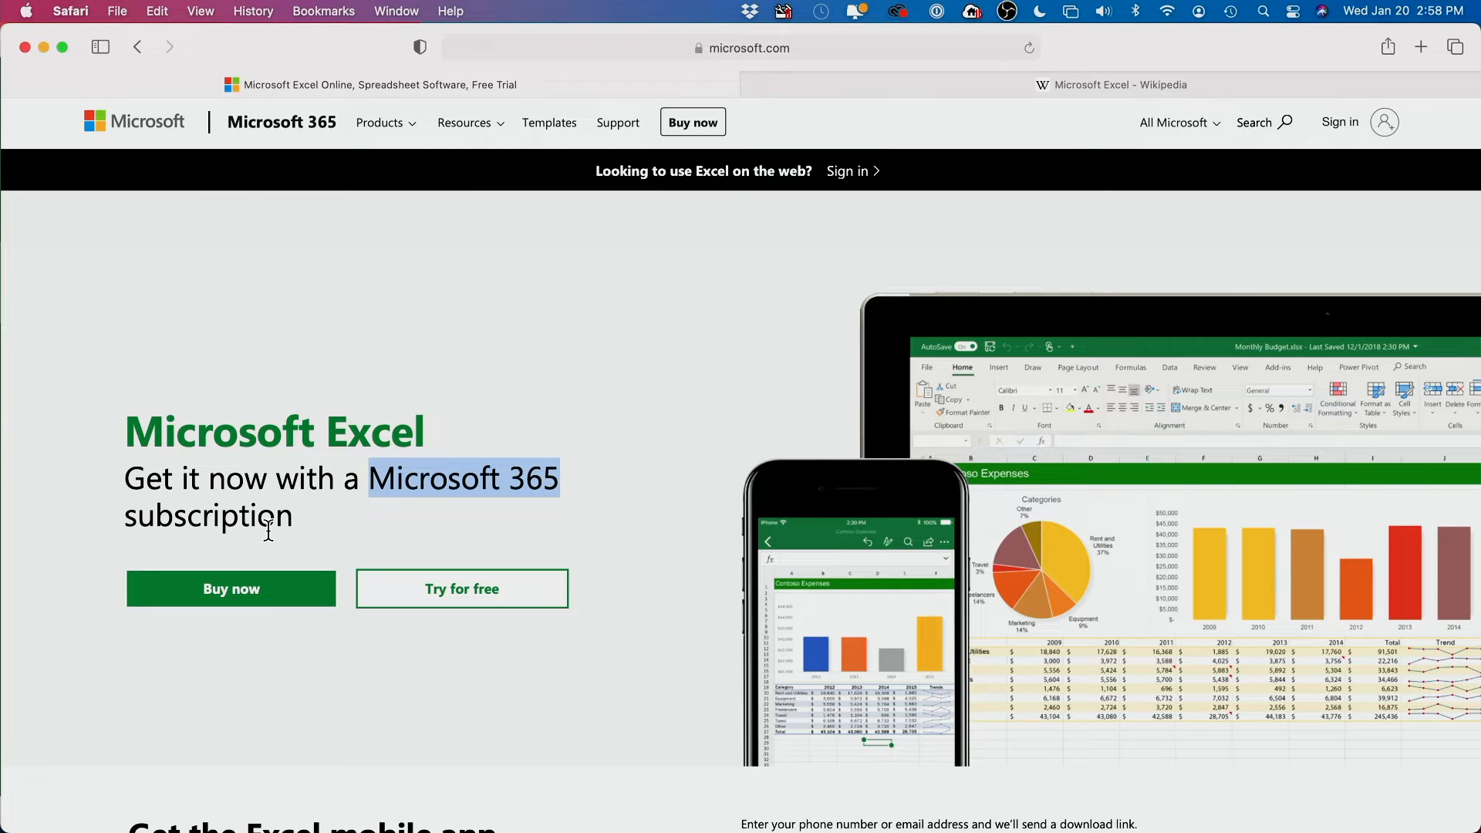
Find Microsoft Excel with a system-wide search for "microsoft excel" and launch the application.
{"action": "left_click", "coordinate": [1264, 12]}
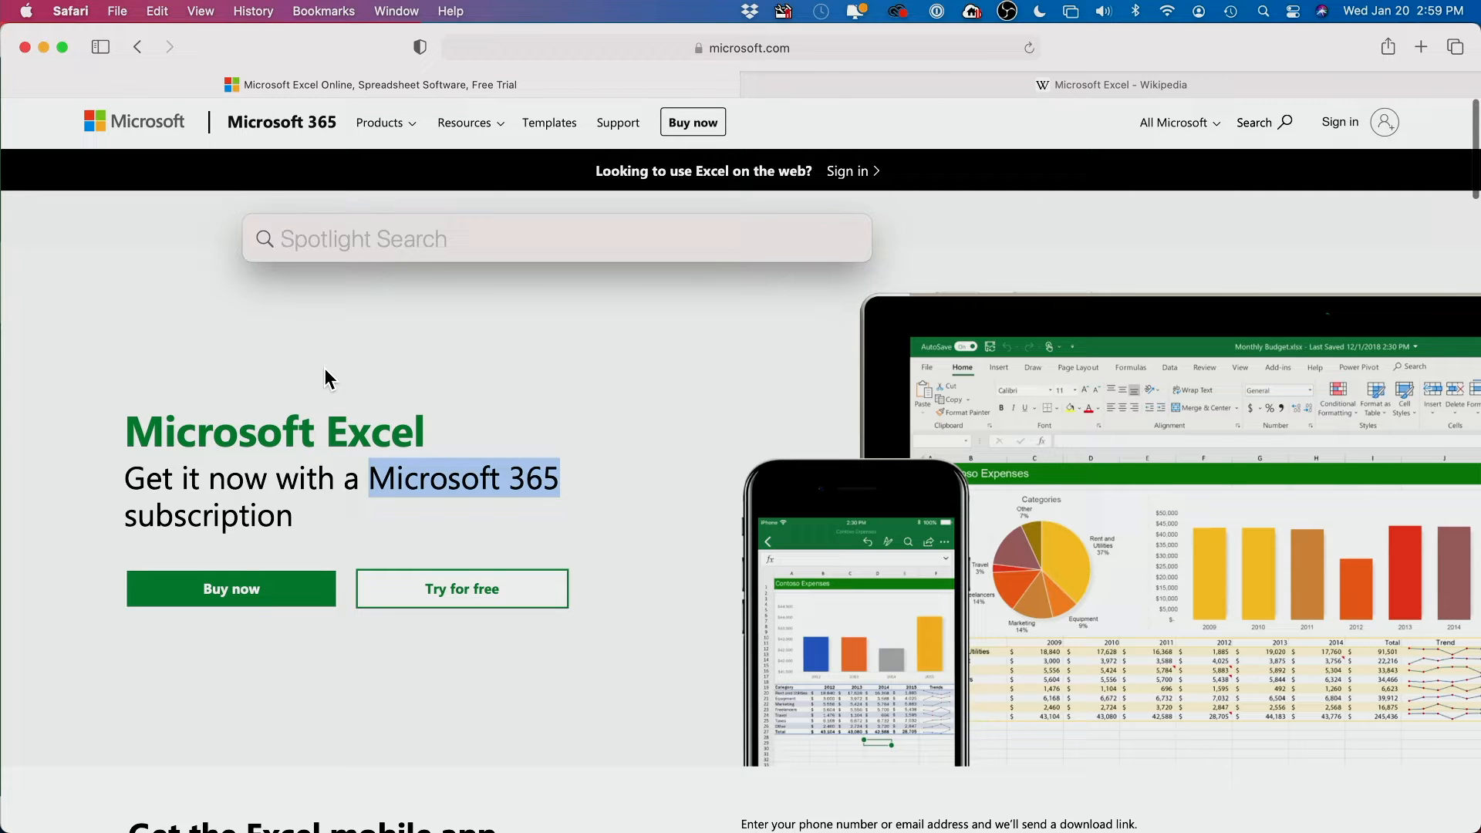
{"action": "type", "text": "microsoft excel"}
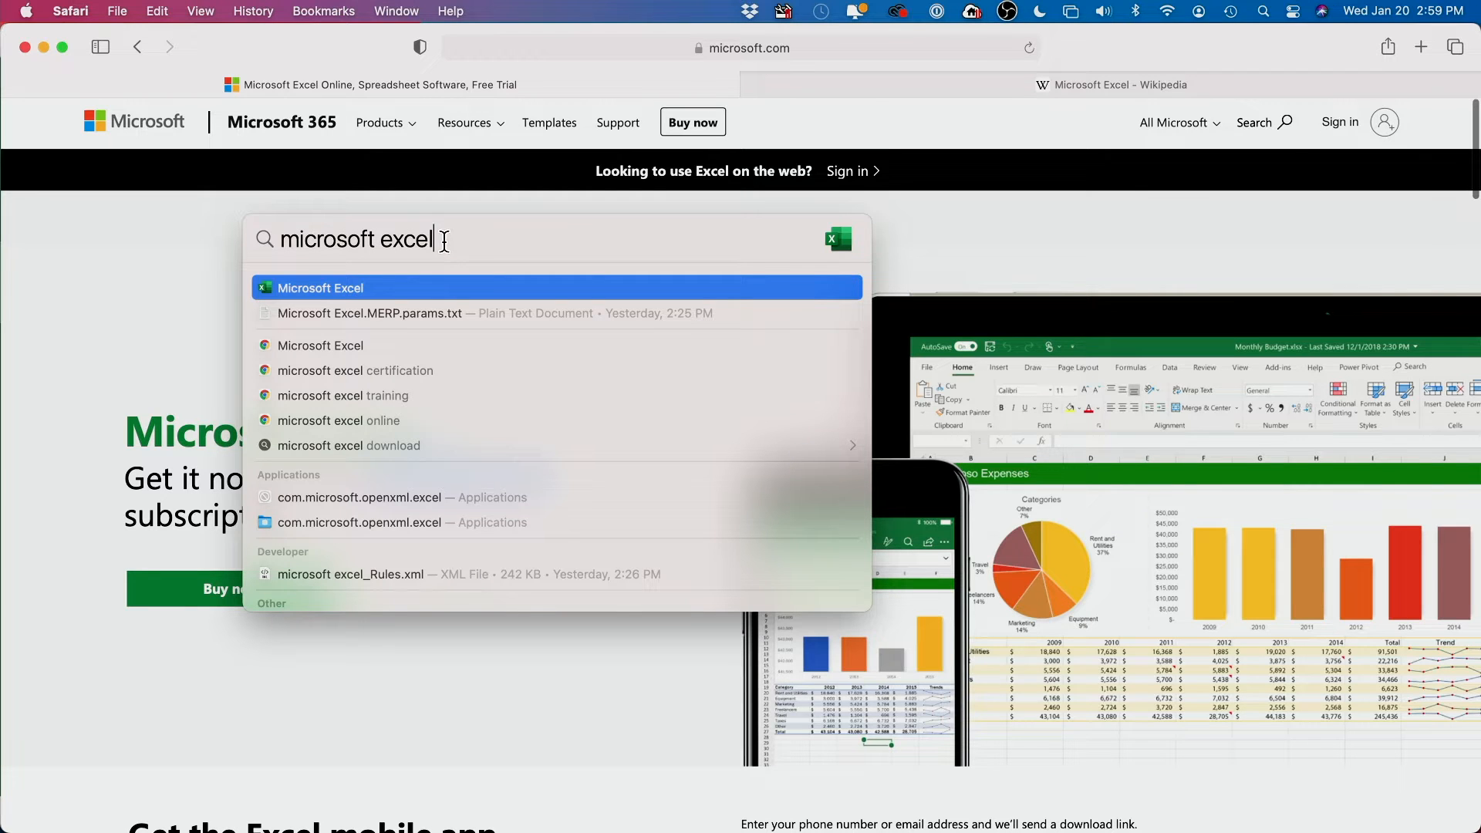
{"action": "key", "text": "Return"}
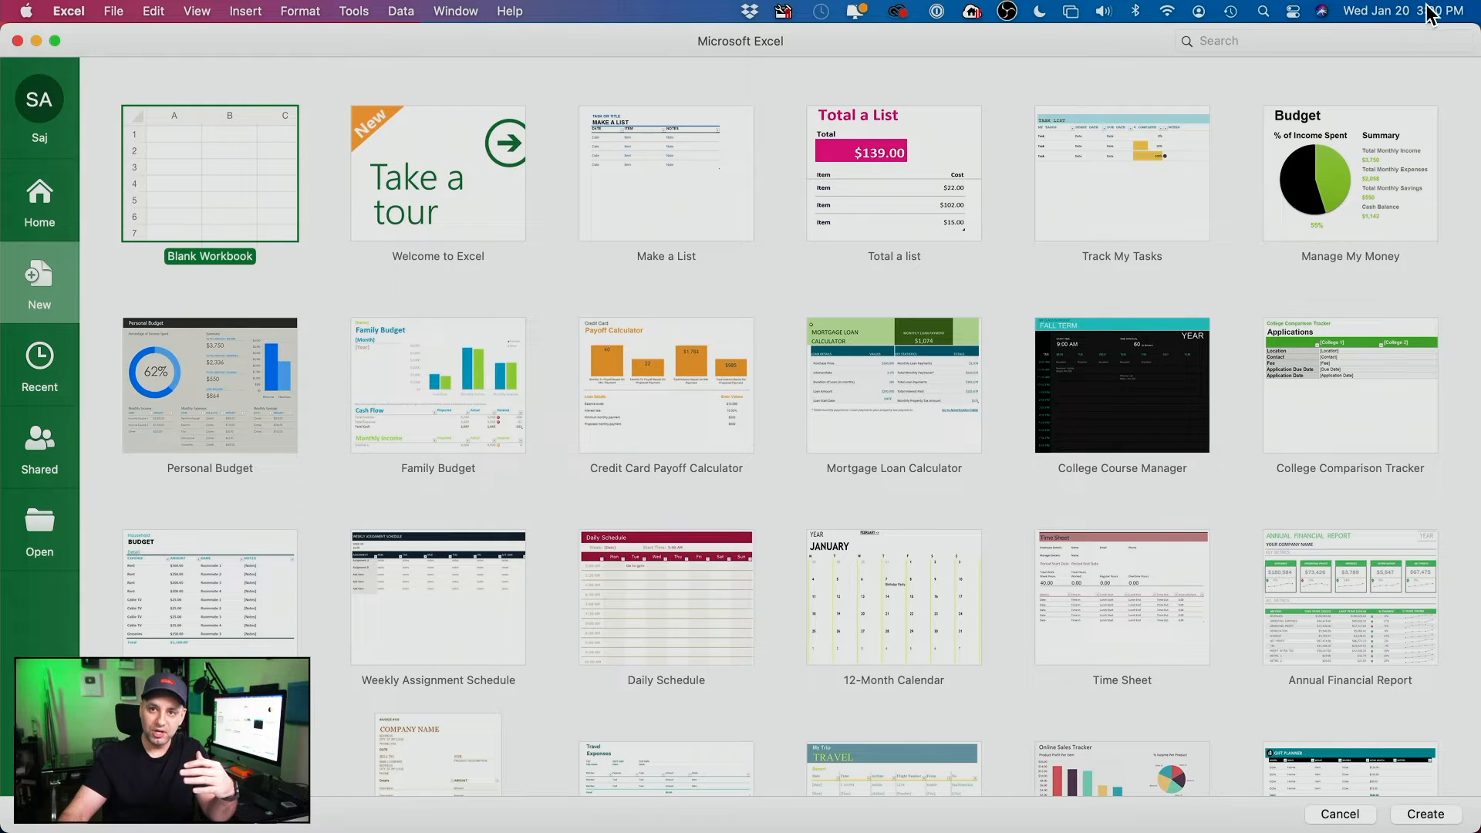
Search the Excel templates for "budget" and look through the matching designs.
{"action": "left_click", "coordinate": [1247, 40]}
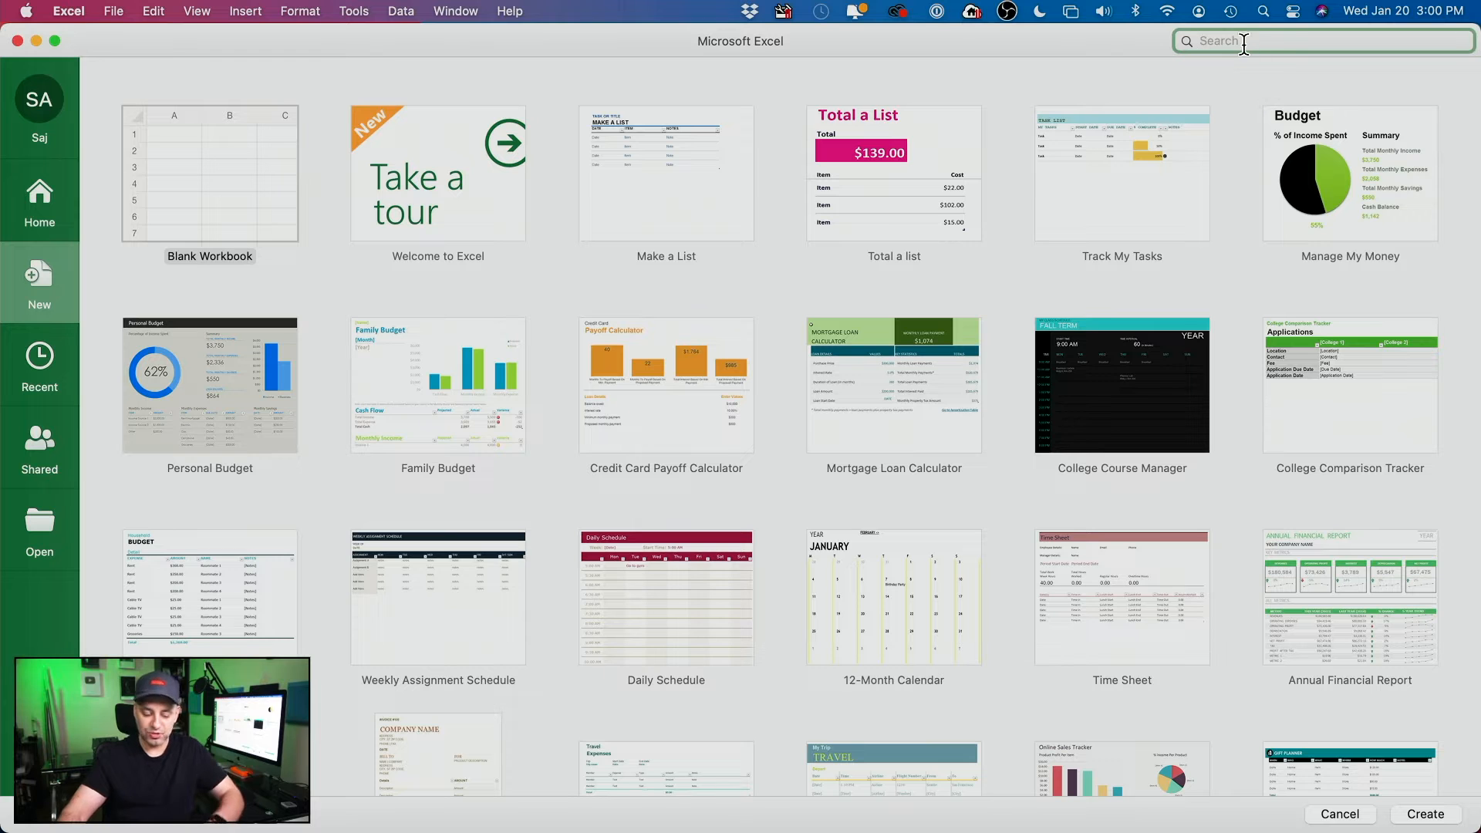
{"action": "type", "text": "budget"}
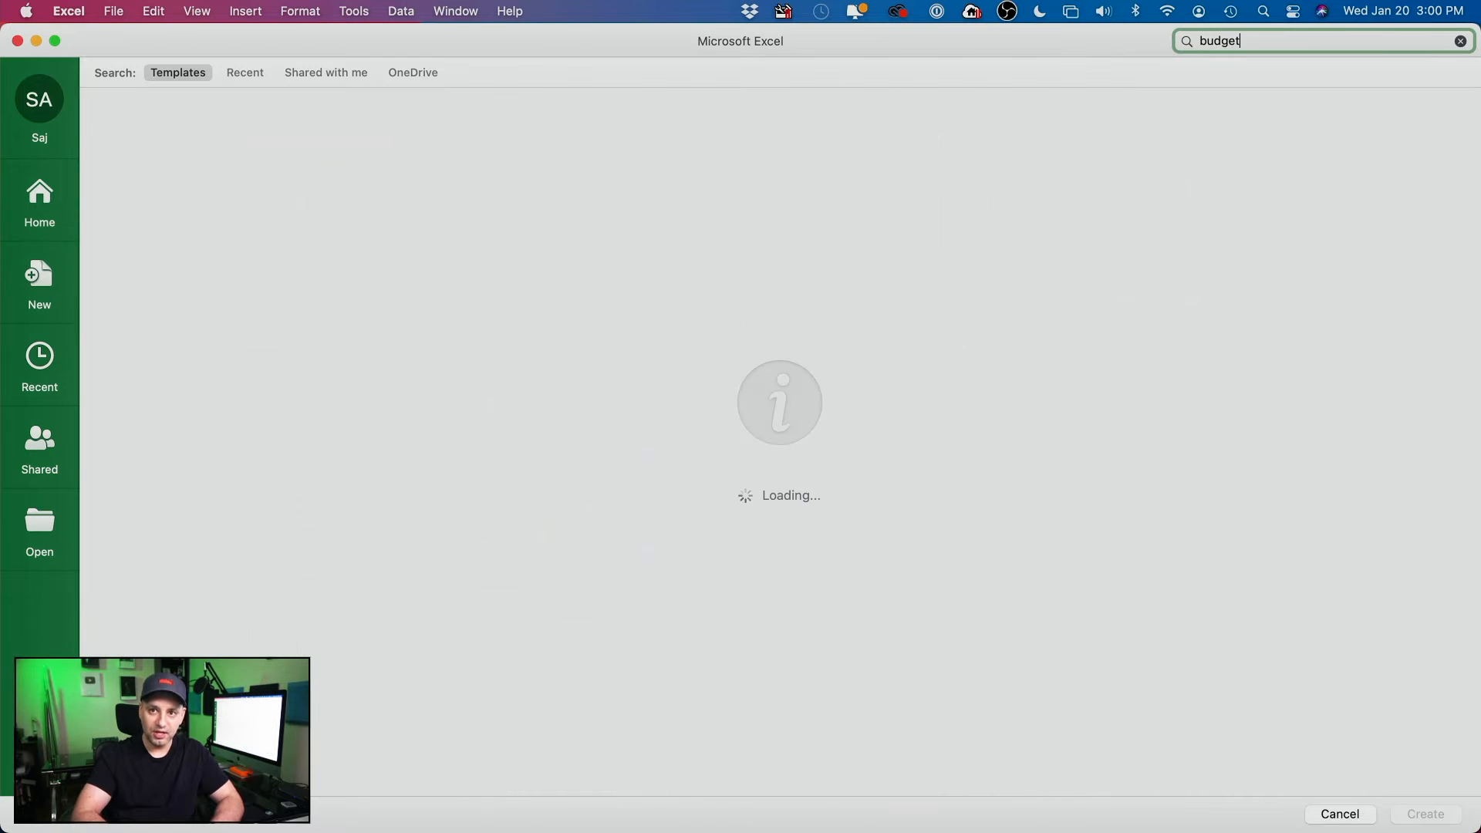
{"action": "scroll", "coordinate": [1164, 341], "scroll_direction": "down", "scroll_amount": 5}
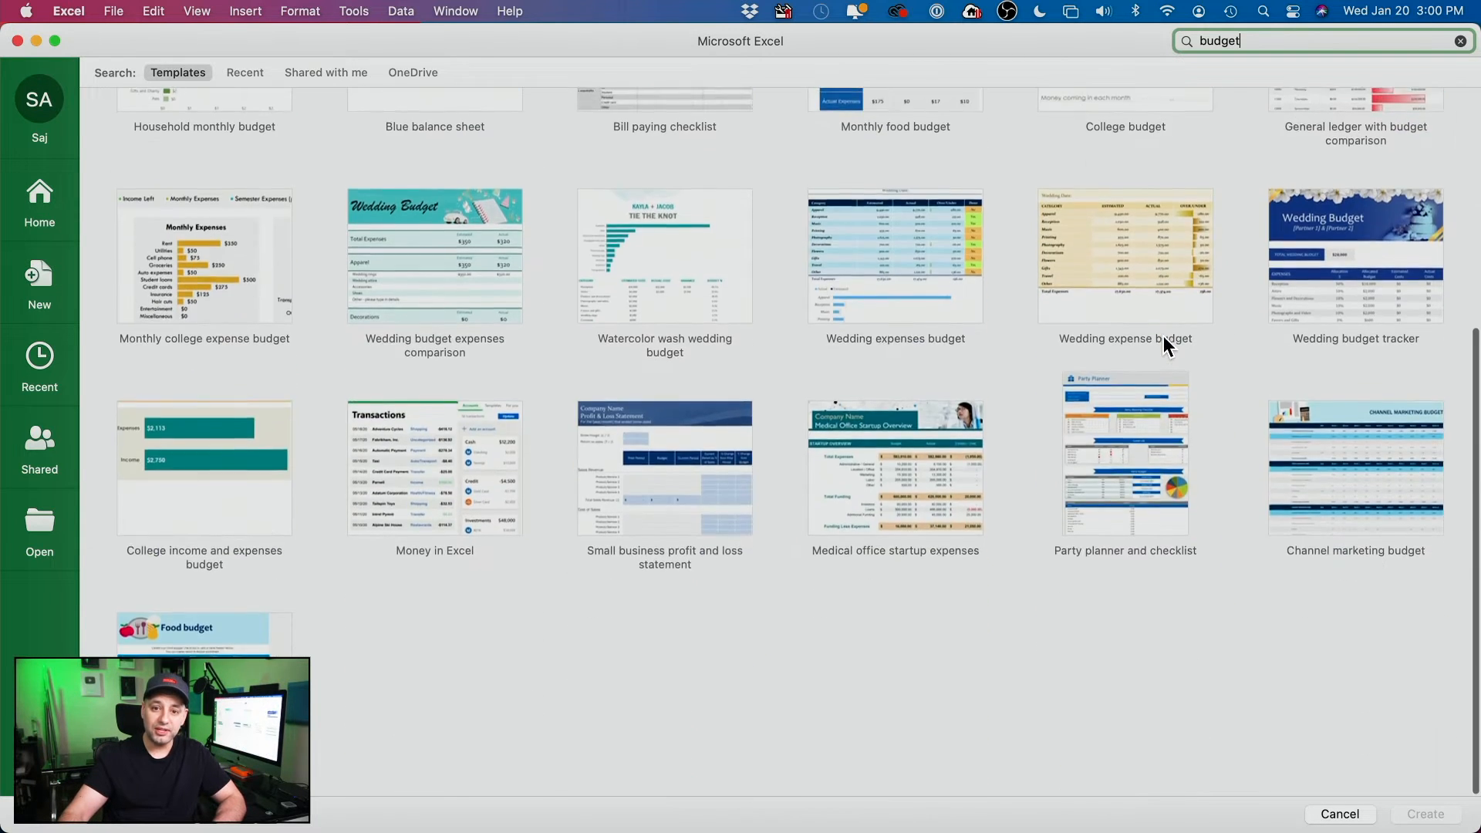
{"action": "scroll", "coordinate": [1165, 339], "scroll_direction": "up", "scroll_amount": 5}
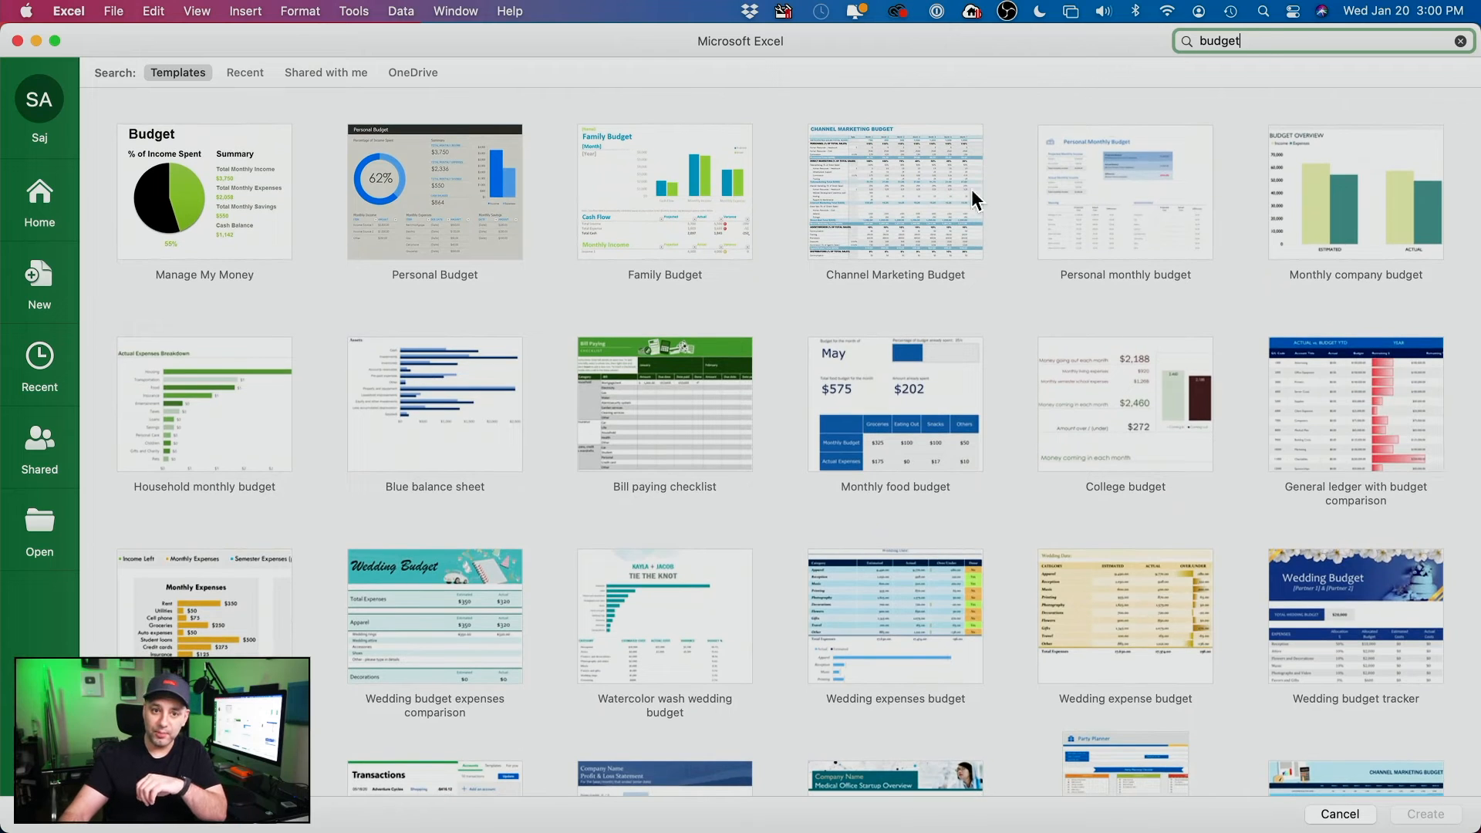
{"action": "scroll", "coordinate": [325, 330], "scroll_direction": "down", "scroll_amount": 3}
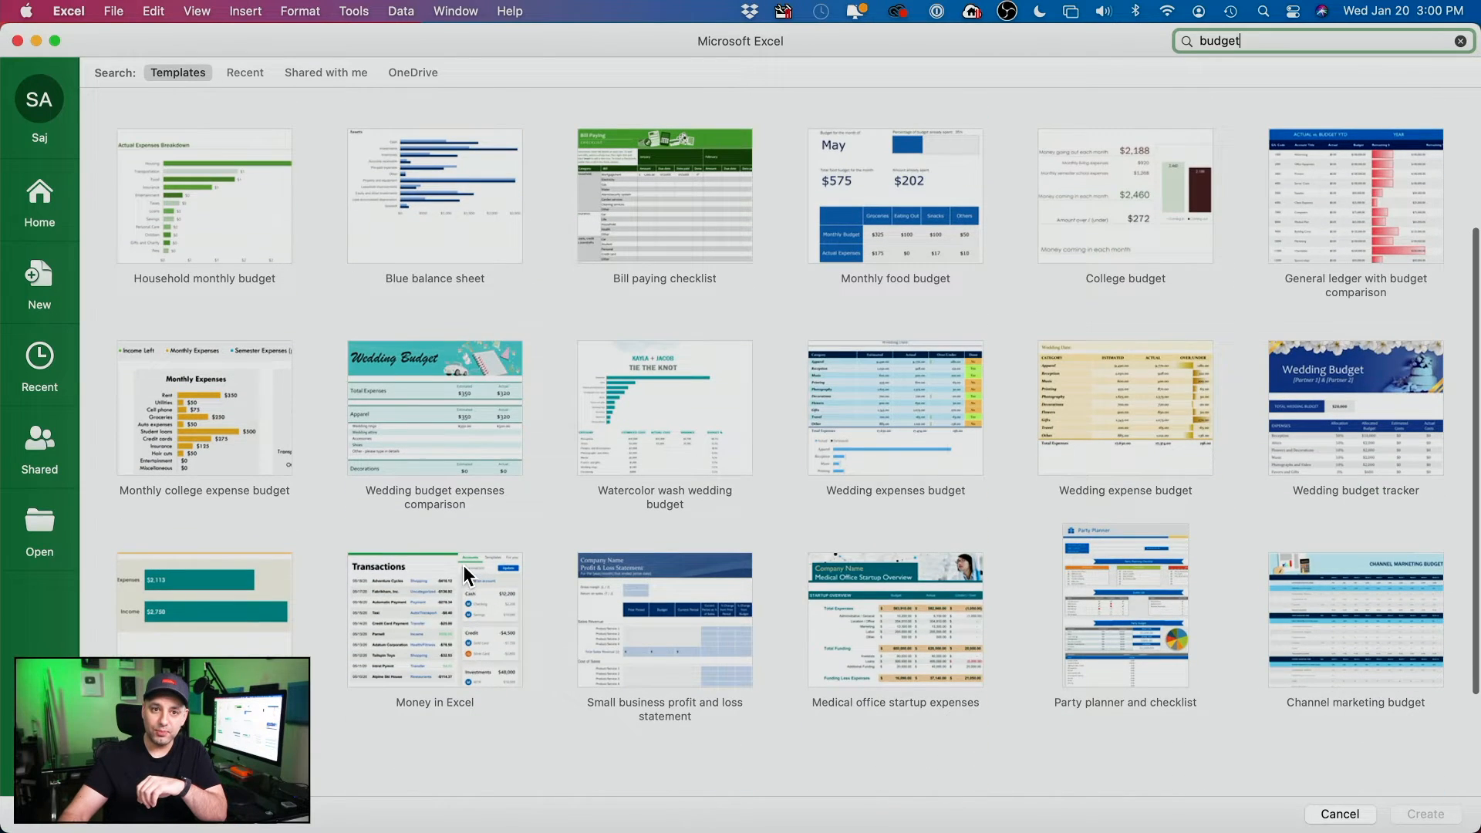
Clear the template search and create a new blank workbook.
{"action": "left_click", "coordinate": [1460, 41]}
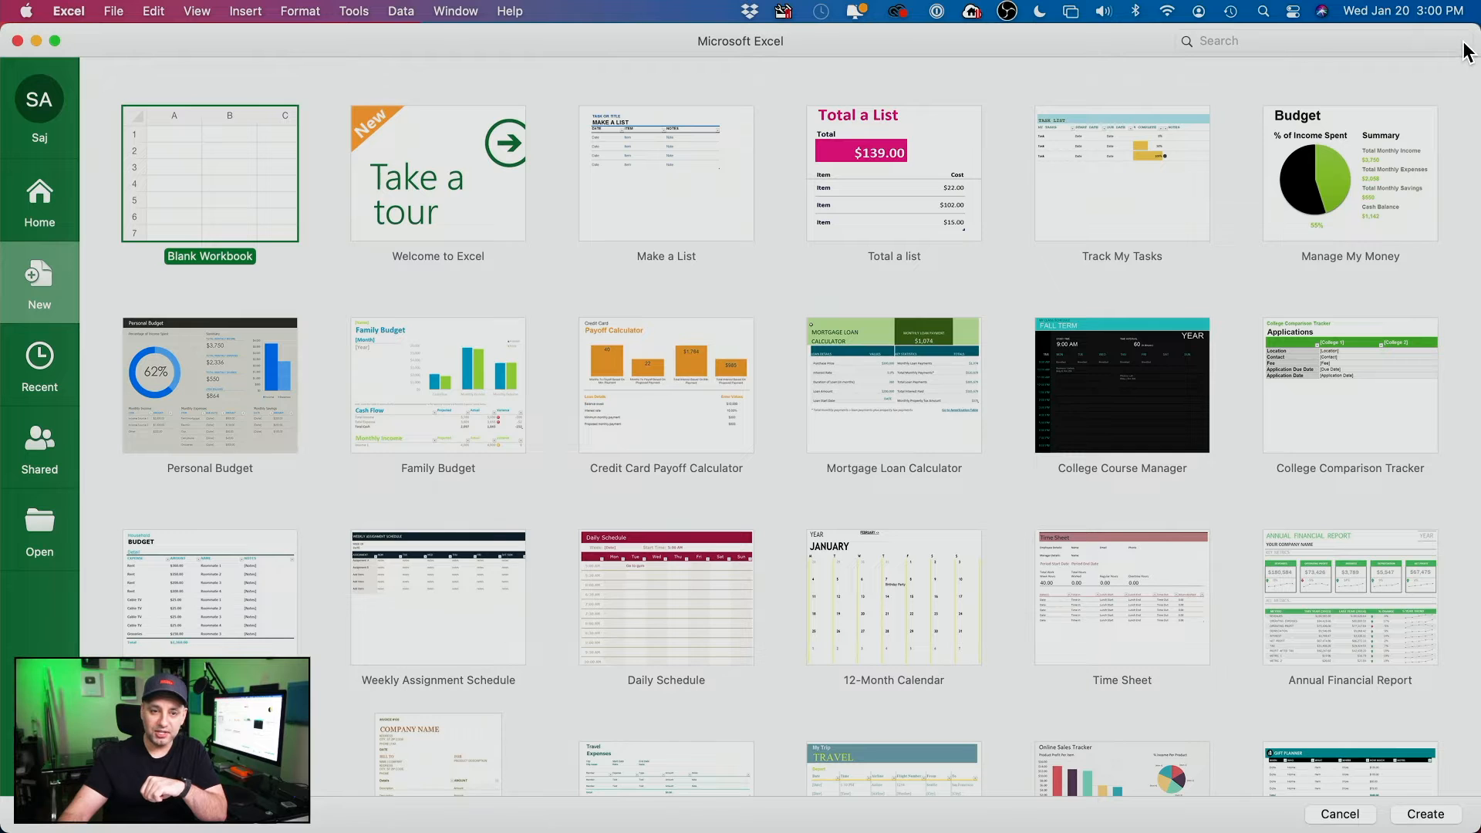
{"action": "double_click", "coordinate": [190, 193]}
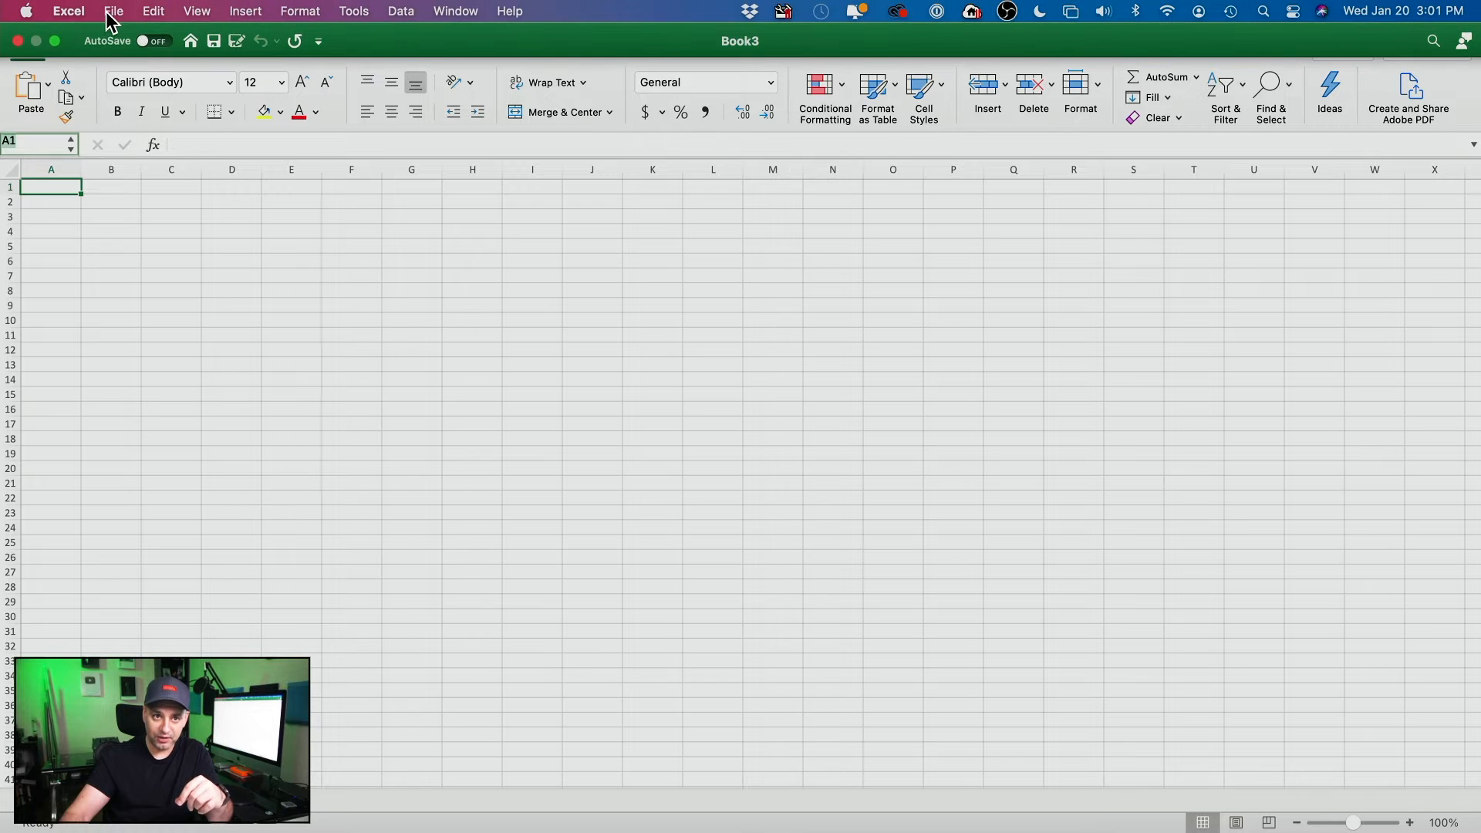
Examine the File, Home, Insert and Page Layout commands, collapsing and restoring the ribbon along the way.
{"action": "left_click", "coordinate": [113, 12]}
{"action": "left_click", "coordinate": [111, 12]}
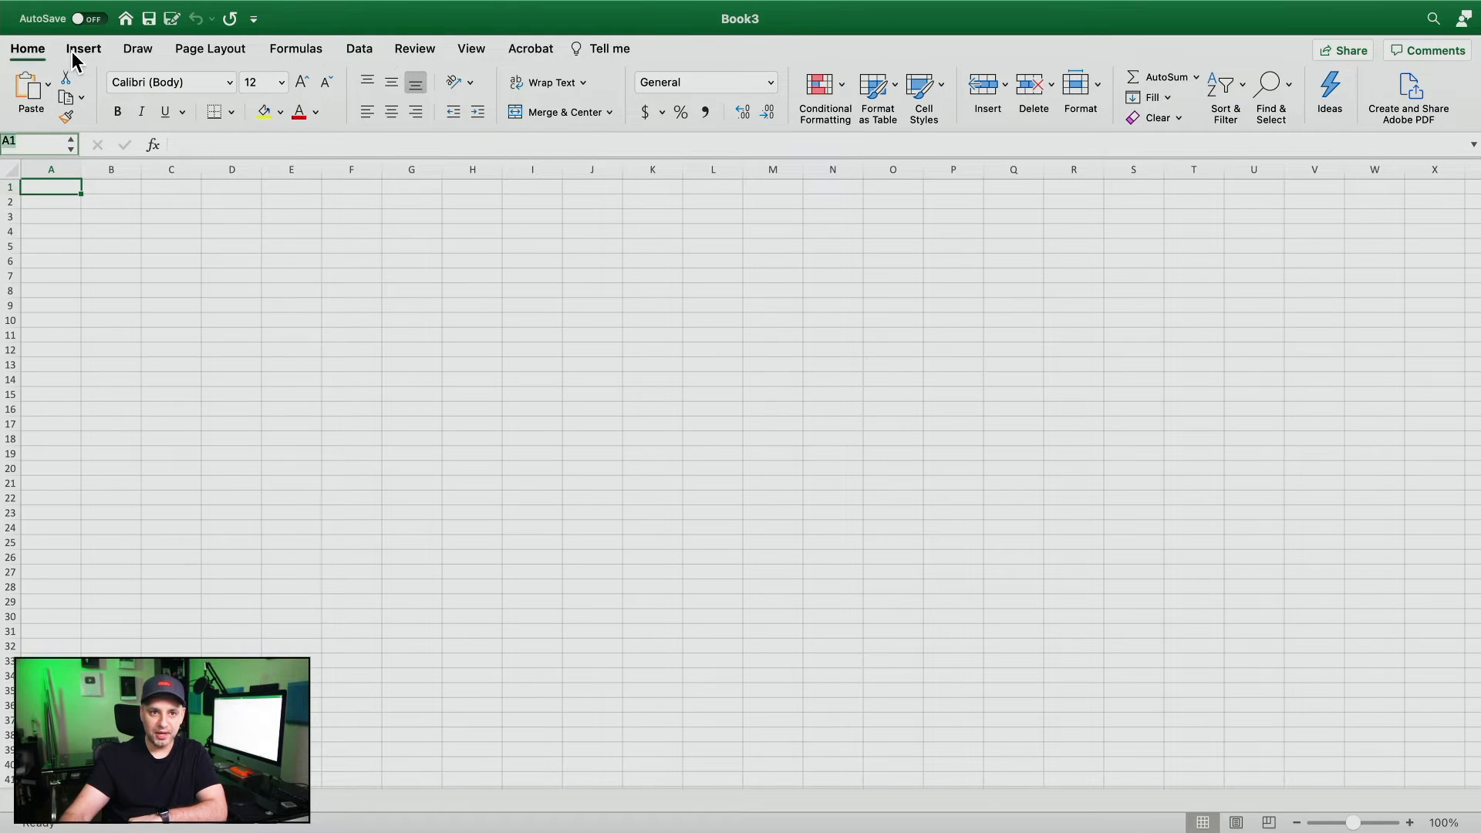
{"action": "left_click", "coordinate": [35, 53]}
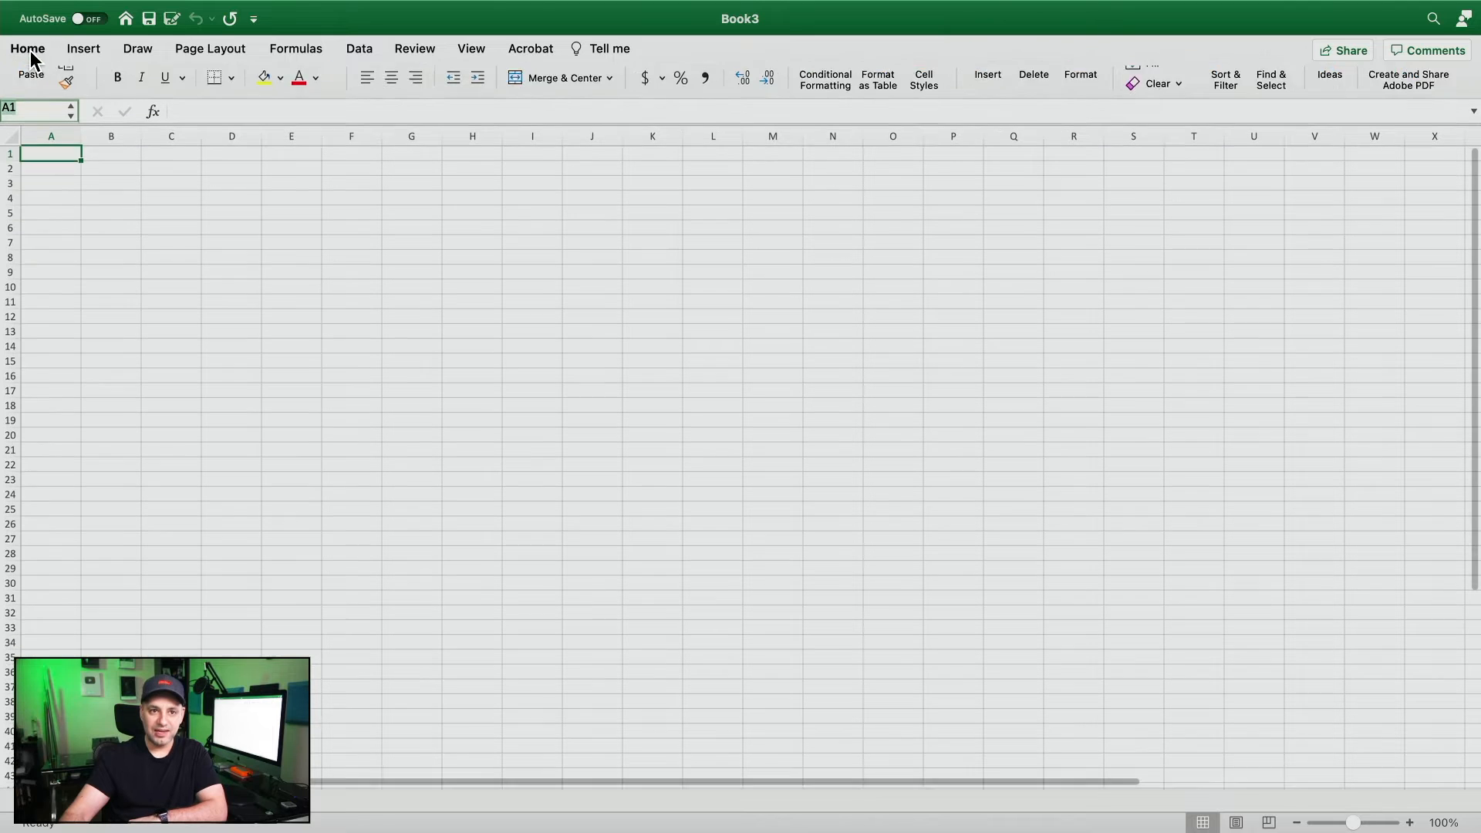
{"action": "left_click", "coordinate": [32, 53]}
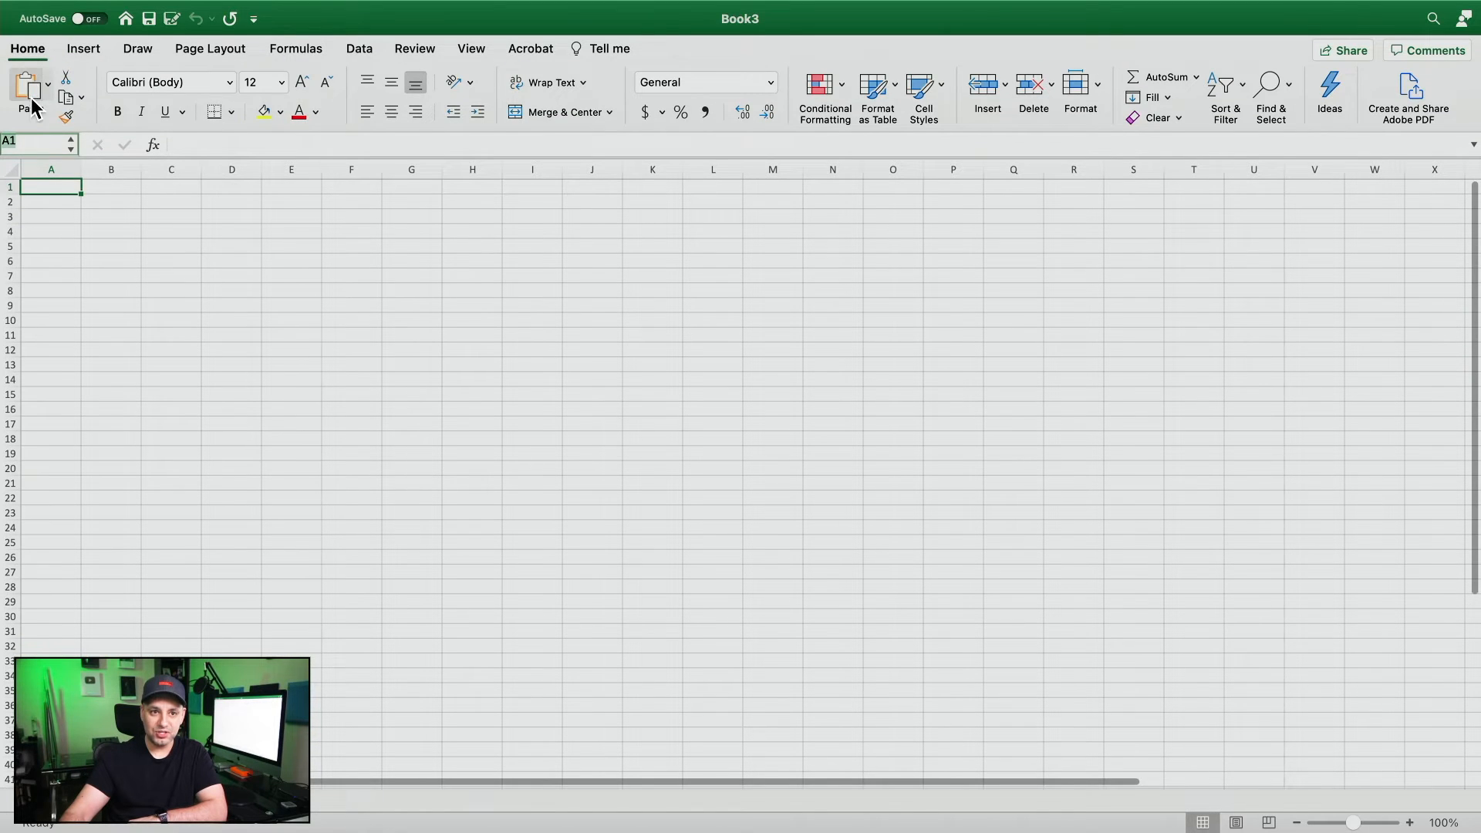
{"action": "left_click", "coordinate": [27, 51]}
{"action": "left_click", "coordinate": [29, 50]}
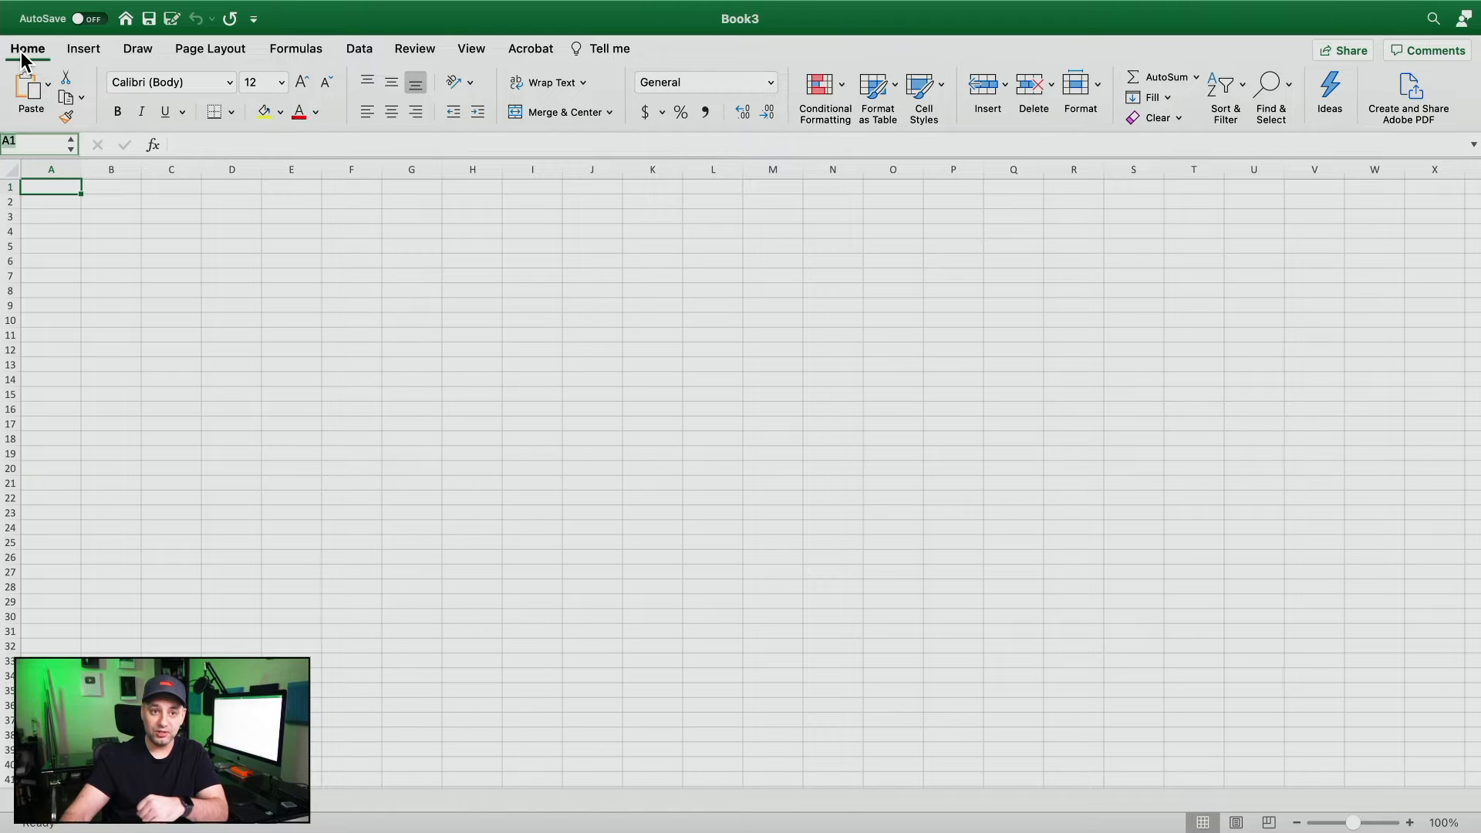
{"action": "left_click", "coordinate": [81, 53]}
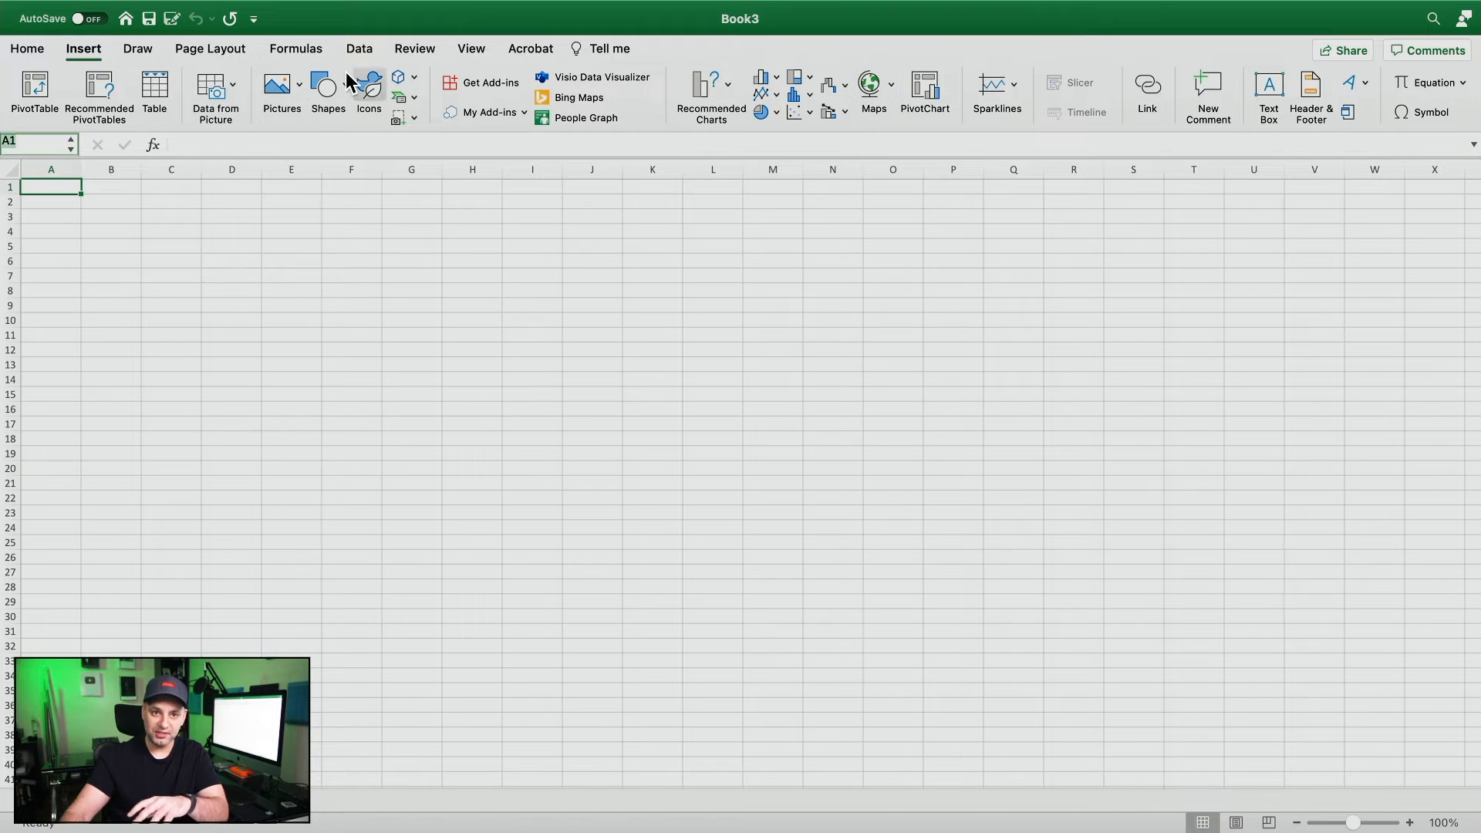
{"action": "left_click", "coordinate": [197, 52]}
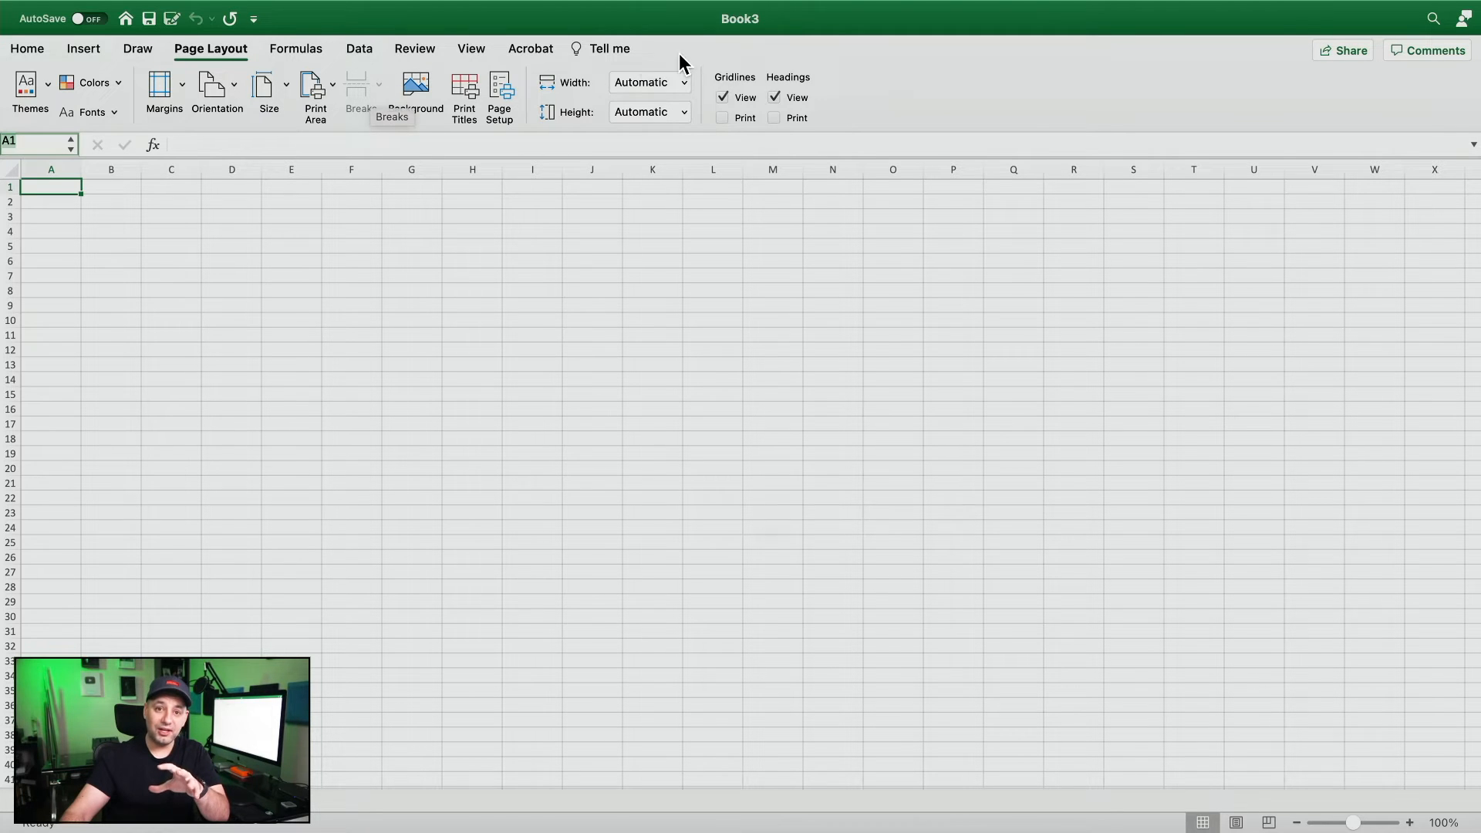
Look up the "bold" command in the command search, clear the query and close the search.
{"action": "left_click", "coordinate": [600, 51]}
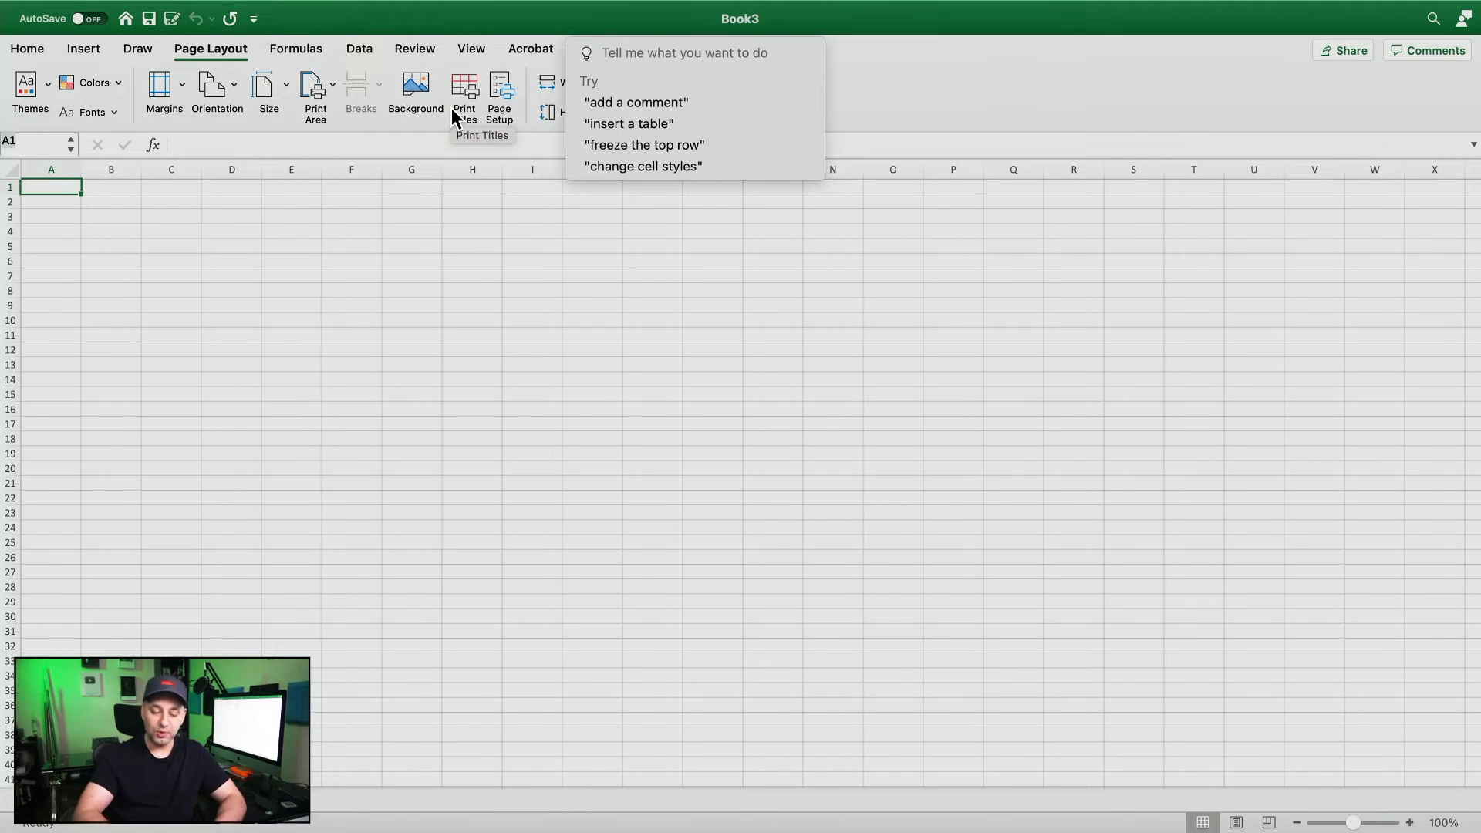
{"action": "type", "text": "bold"}
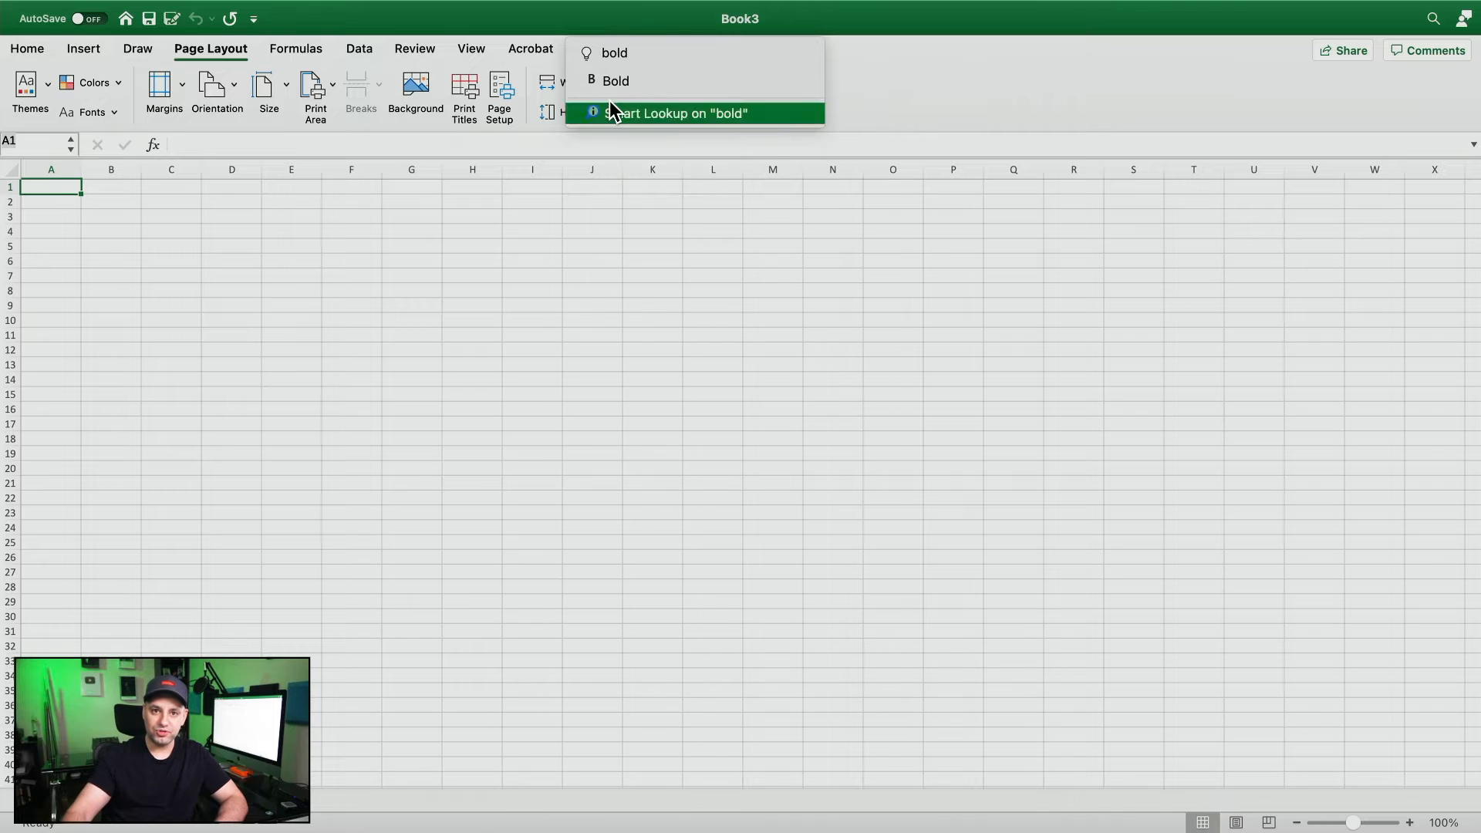
{"action": "double_click", "coordinate": [634, 52]}
{"action": "key", "text": "BackSpace"}
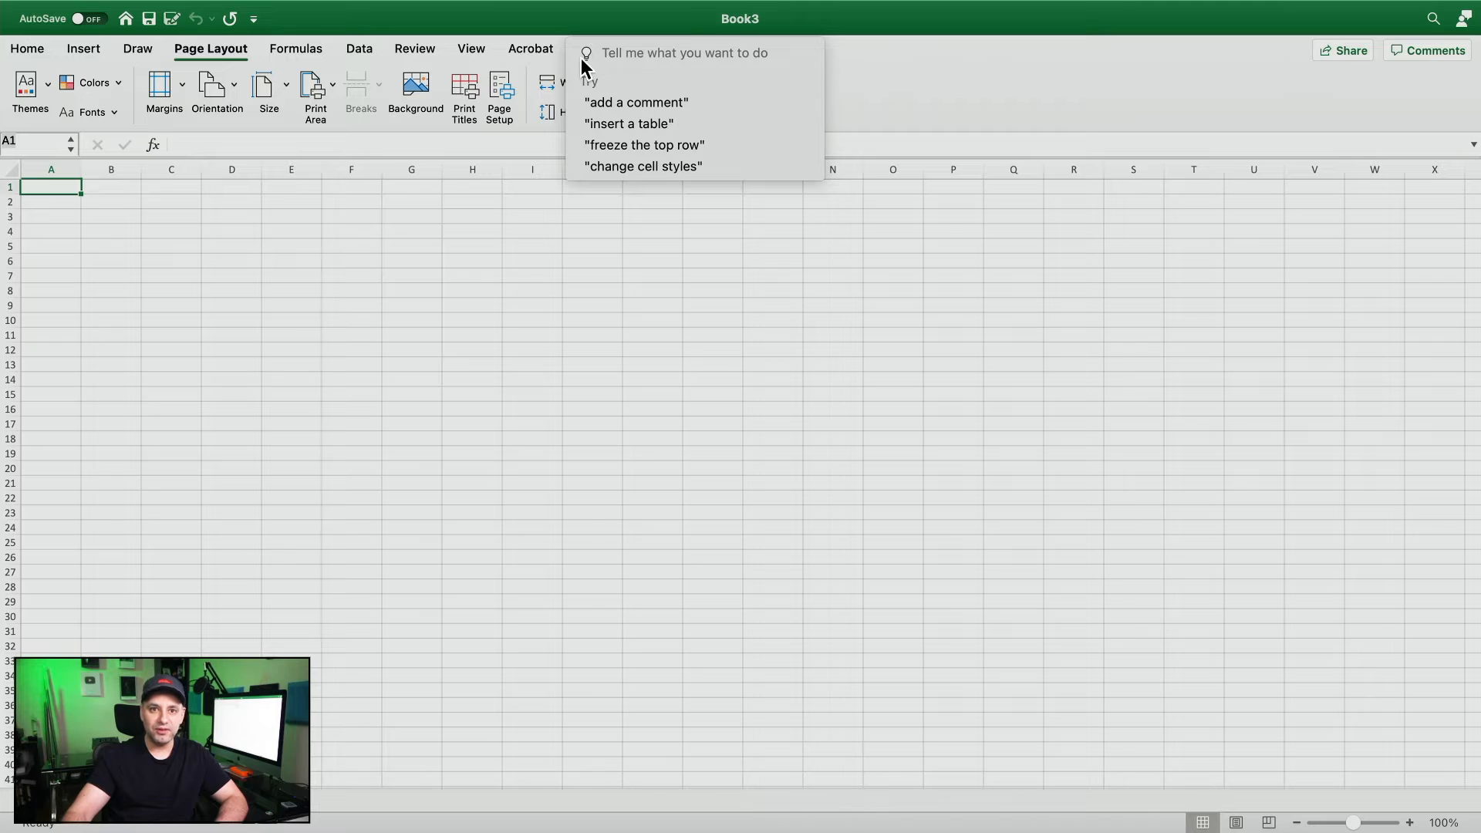
{"action": "left_click", "coordinate": [854, 74]}
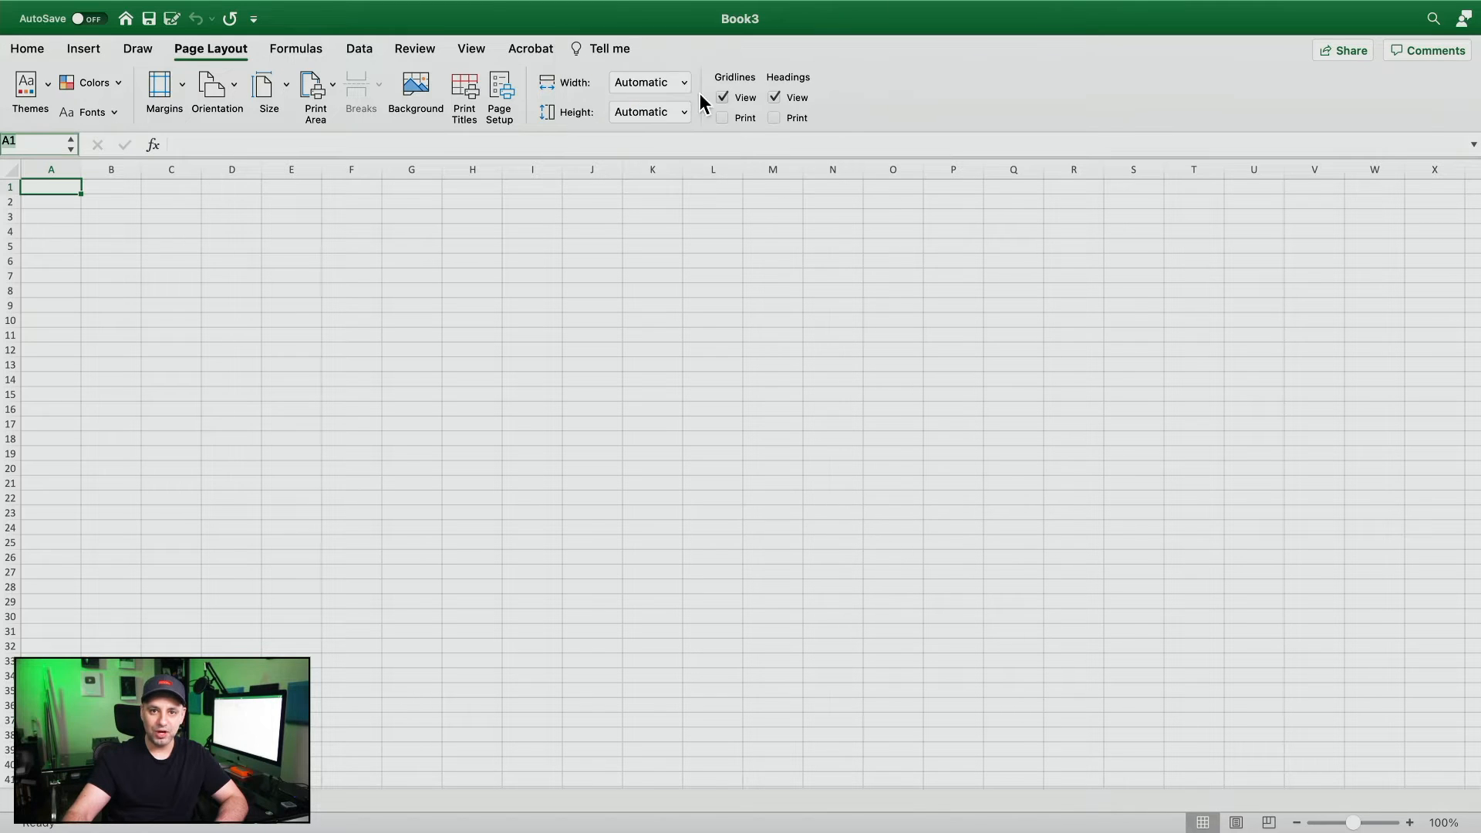
Look over the Formulas commands and return to the Home commands.
{"action": "left_click", "coordinate": [18, 50]}
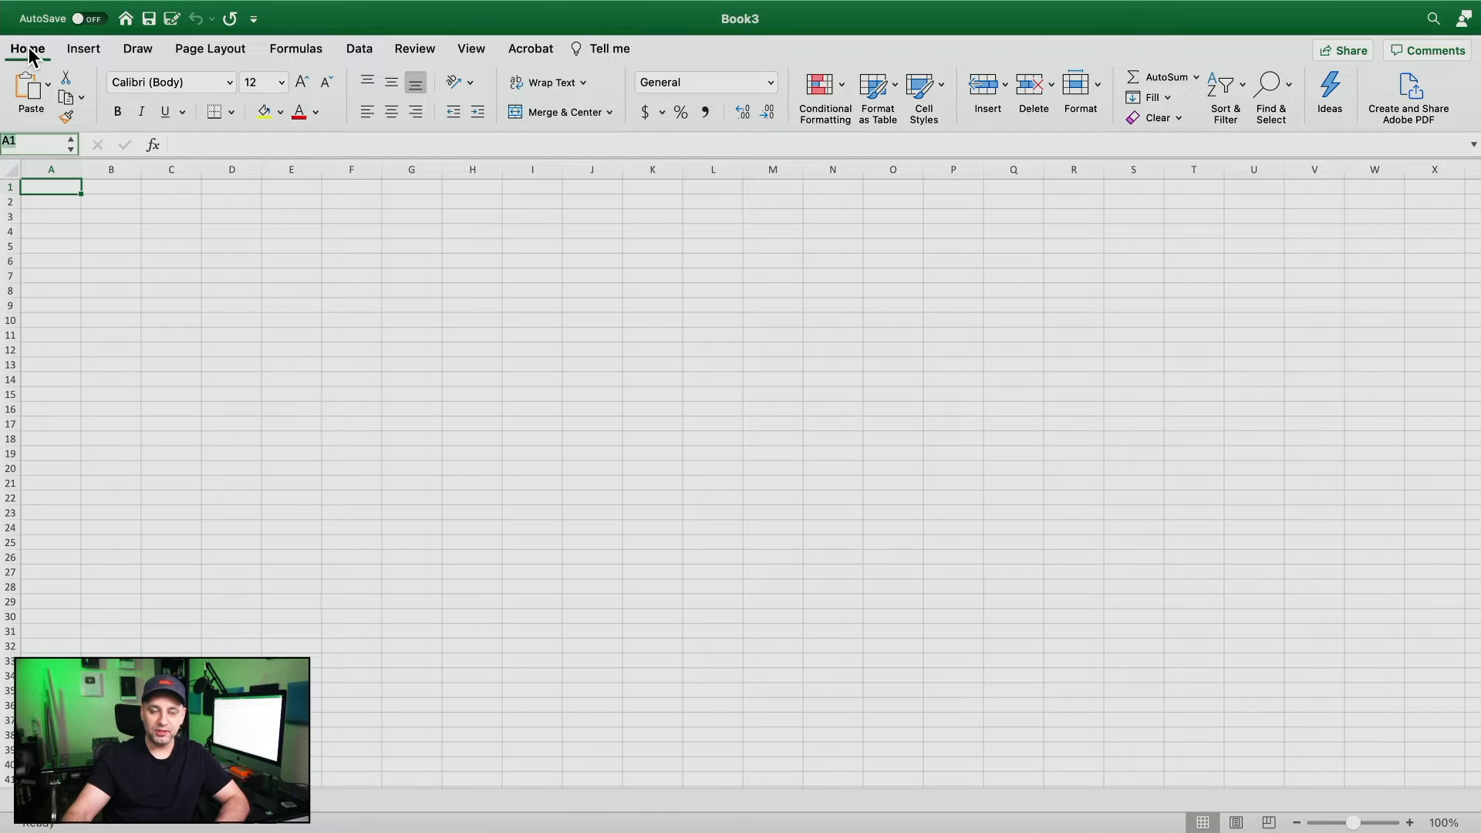
{"action": "left_click", "coordinate": [288, 55]}
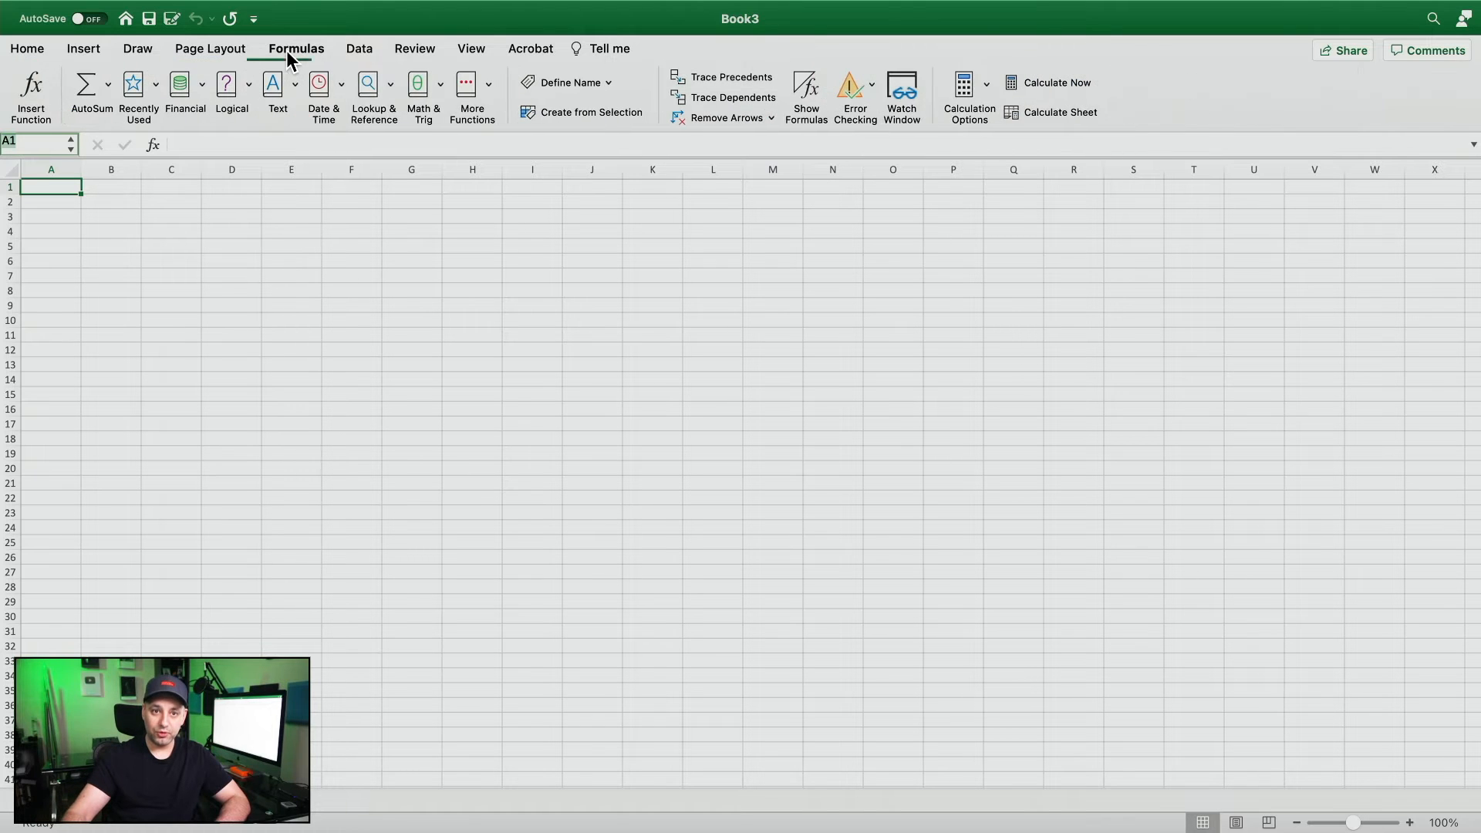
{"action": "left_click", "coordinate": [25, 52]}
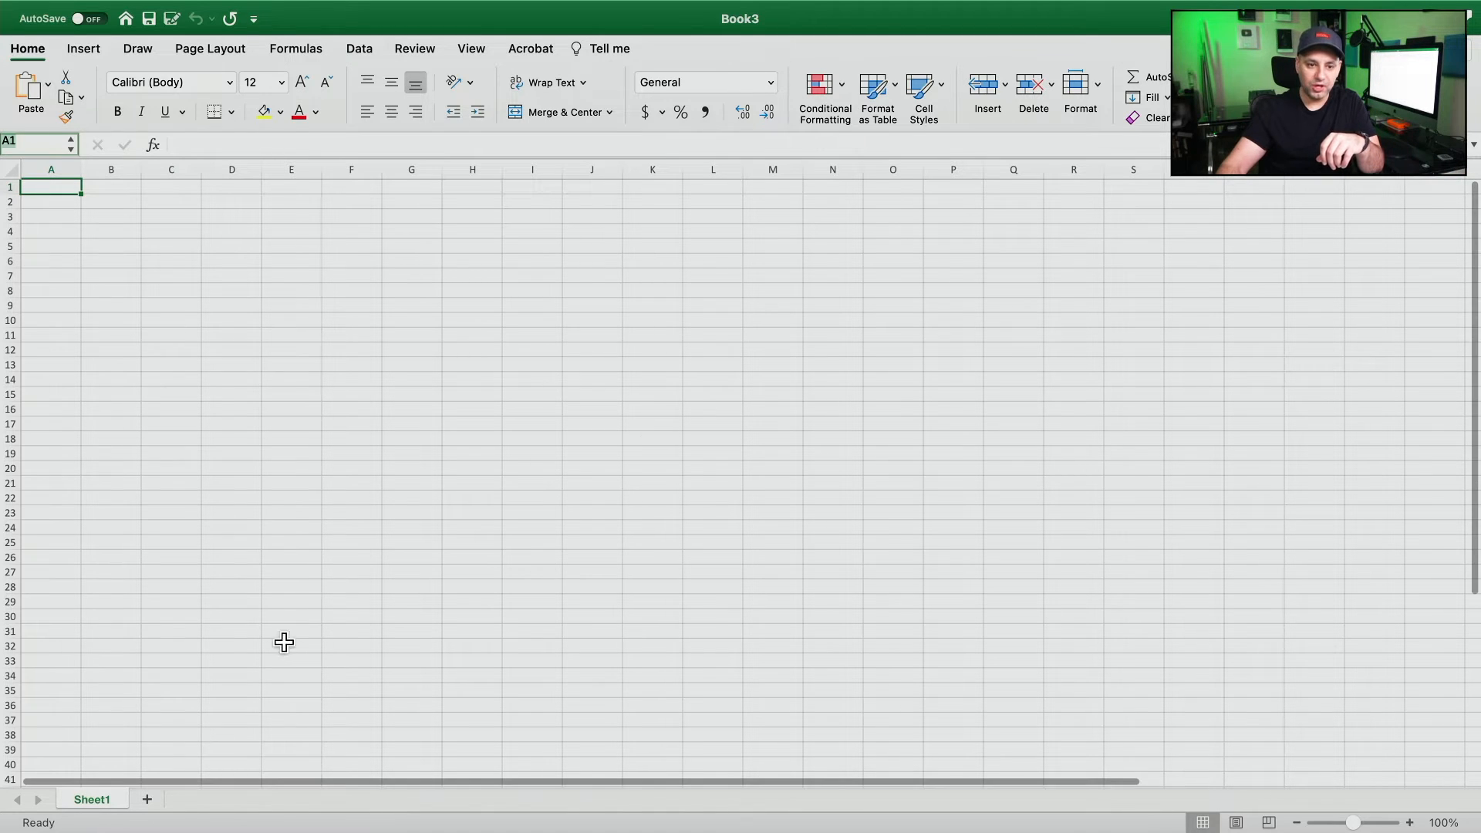
Add a second worksheet to the workbook and leave it as the active sheet.
{"action": "left_click", "coordinate": [147, 802]}
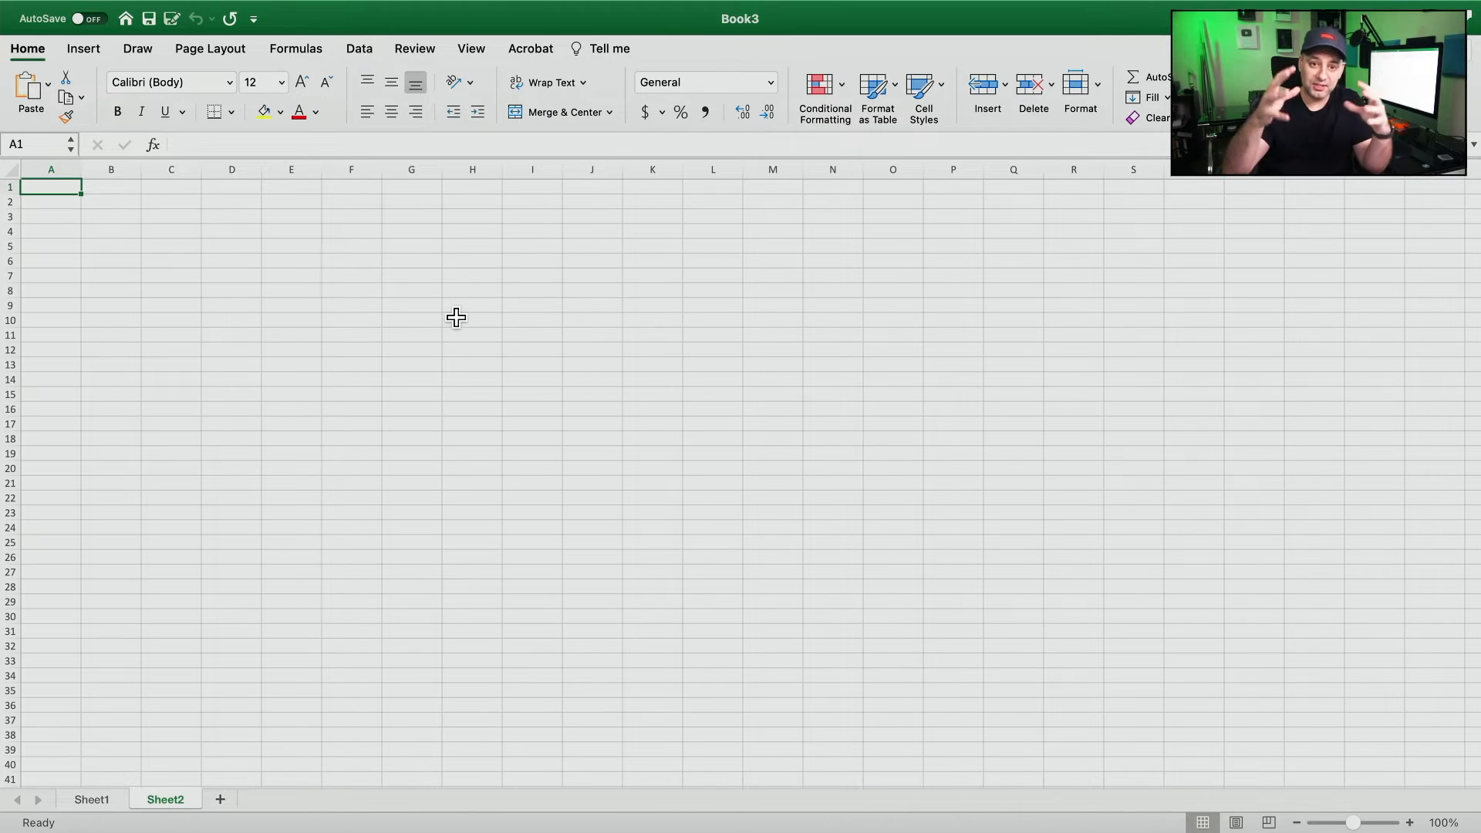
{"action": "double_click", "coordinate": [91, 802]}
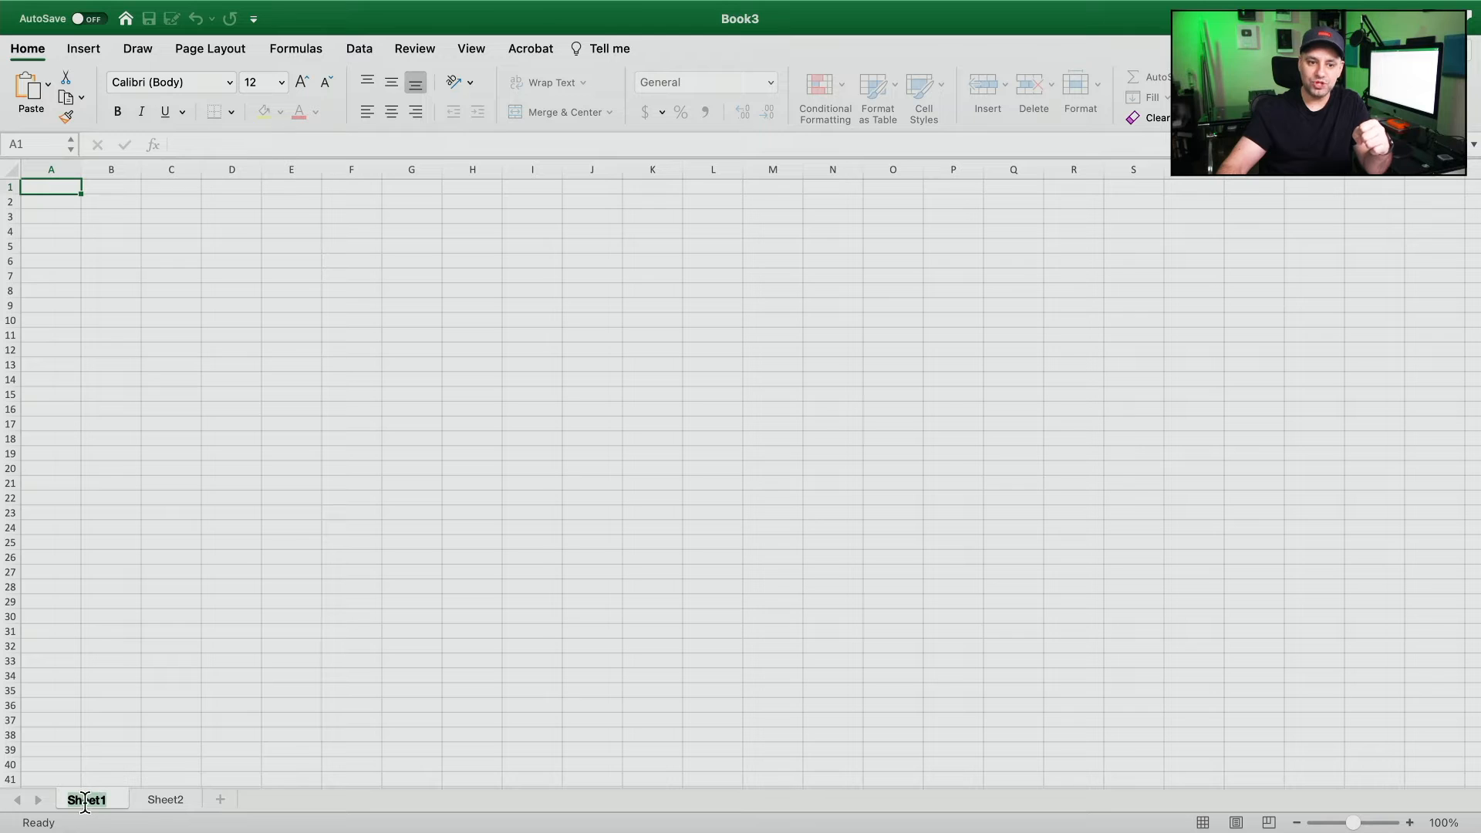
{"action": "left_click", "coordinate": [153, 809]}
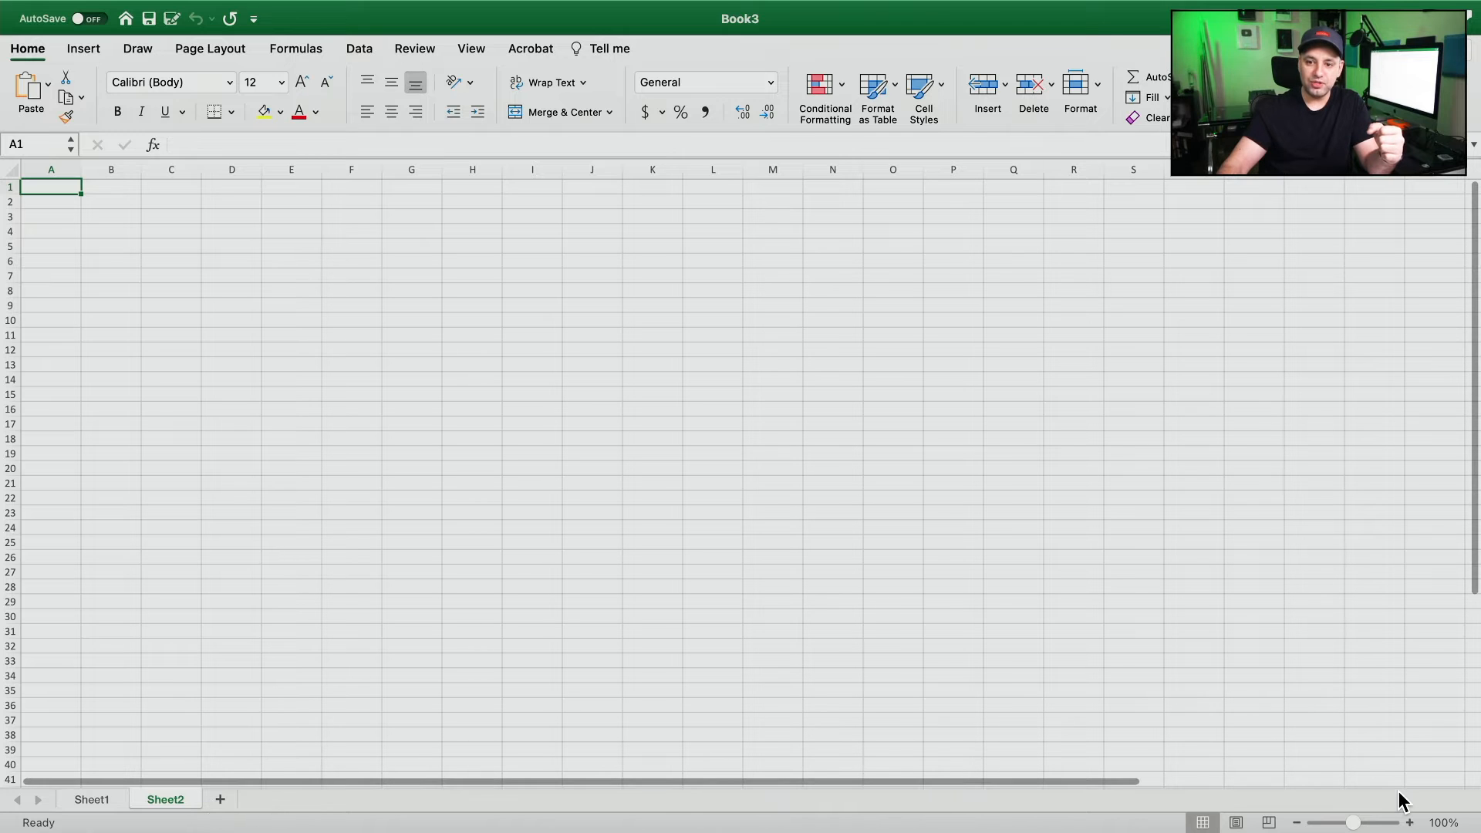
Zoom Sheet2 in to 216% and view the columns from H onward.
{"action": "left_click_drag", "start_coordinate": [1355, 824], "coordinate": [1368, 826]}
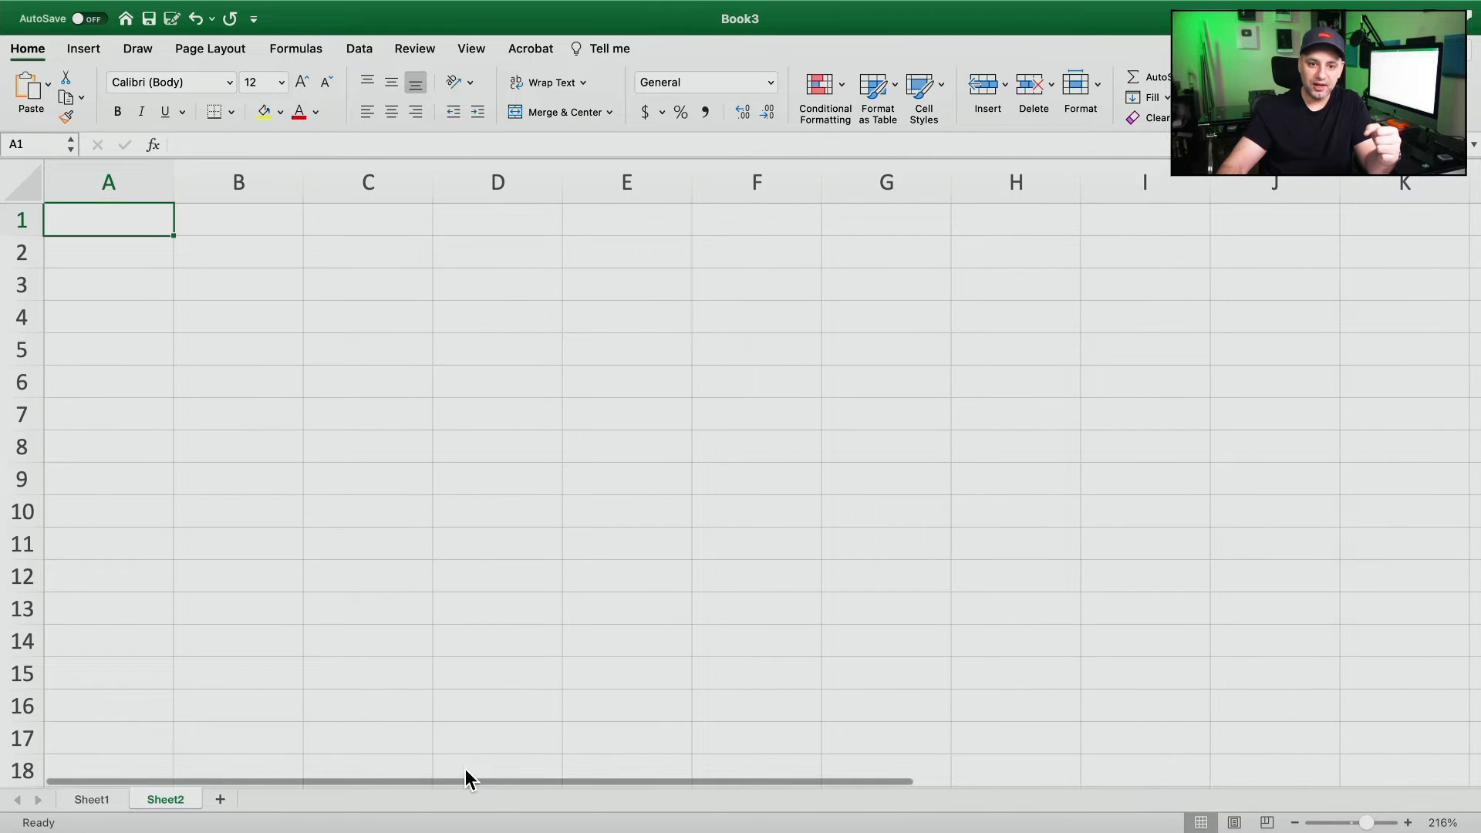
{"action": "left_click_drag", "start_coordinate": [476, 777], "coordinate": [353, 781]}
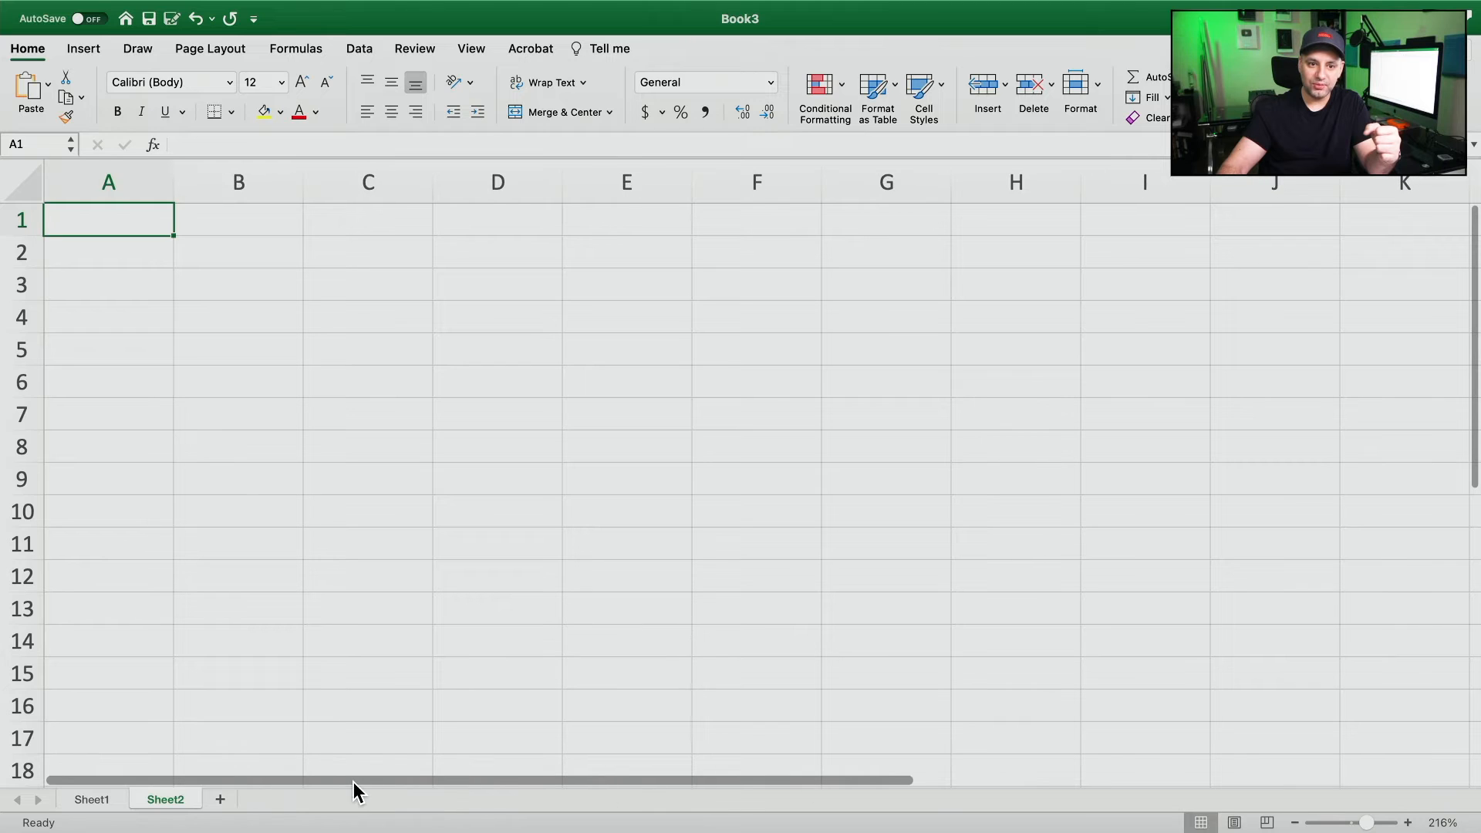
{"action": "left_click_drag", "start_coordinate": [1474, 344], "coordinate": [1471, 264]}
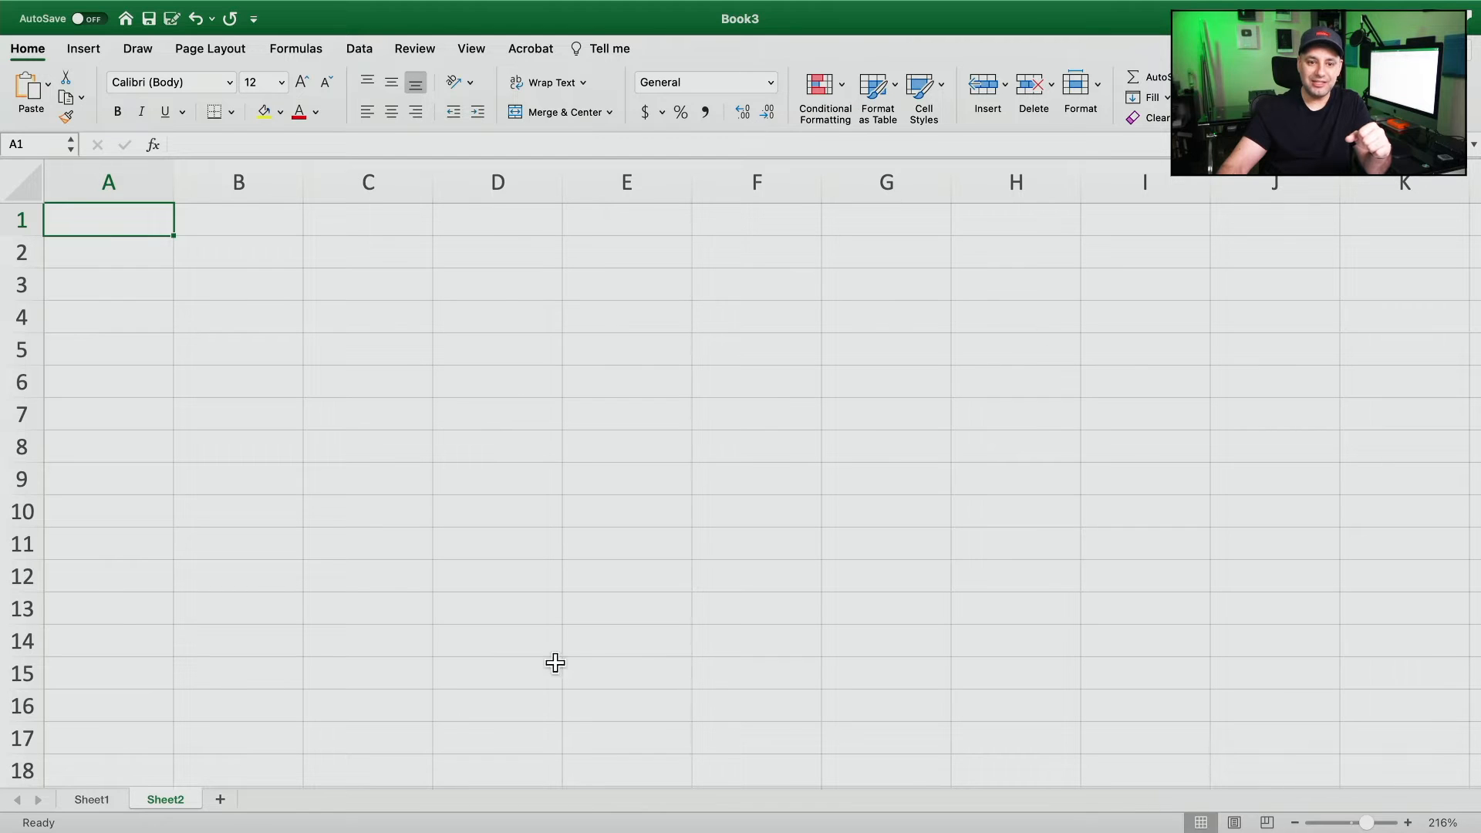
{"action": "left_click_drag", "start_coordinate": [281, 779], "coordinate": [975, 775]}
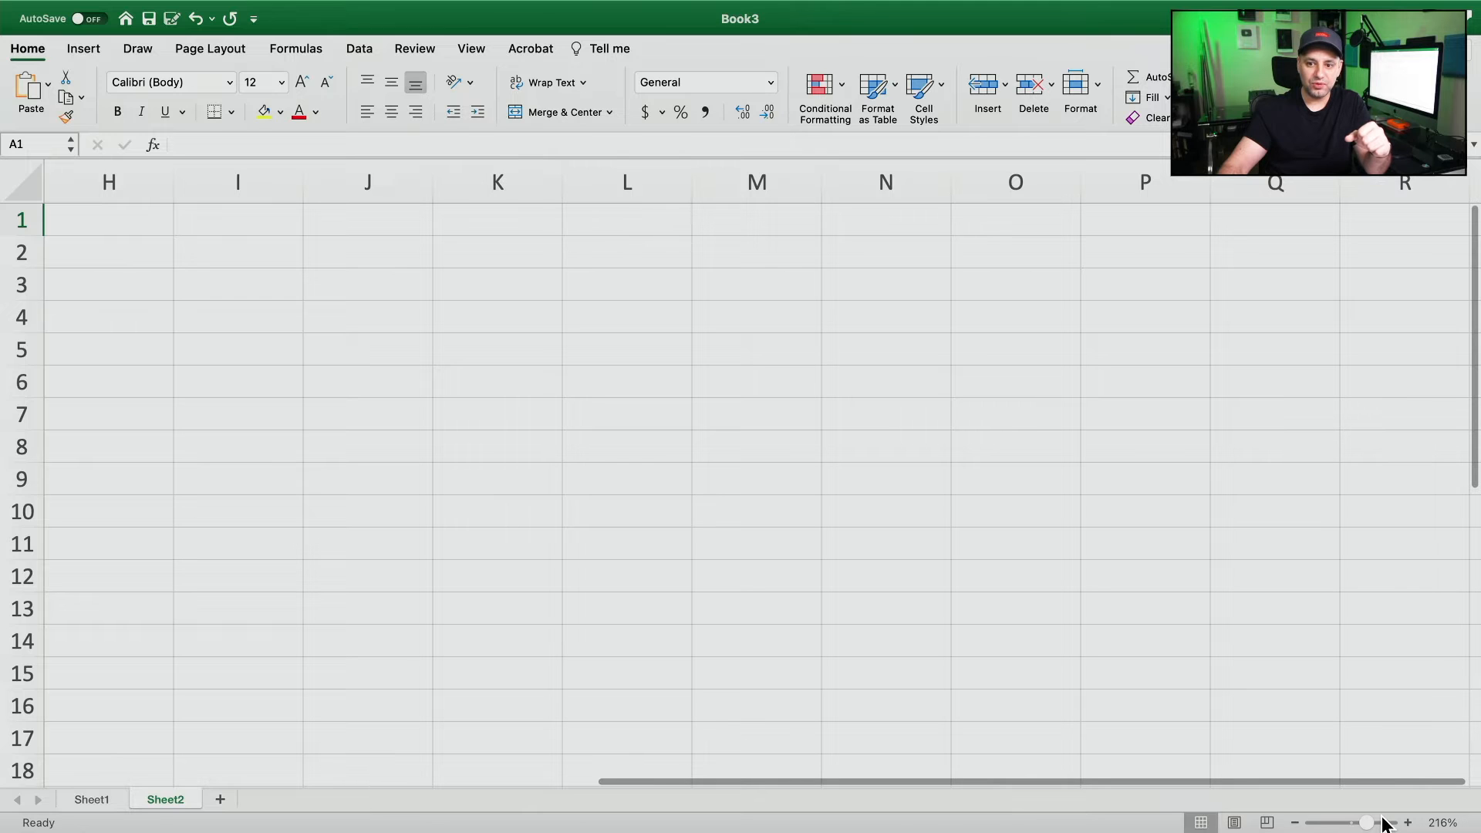
Set the zoom of Sheet2 back to 100% and bring column A into view.
{"action": "left_click_drag", "start_coordinate": [1368, 824], "coordinate": [1362, 824]}
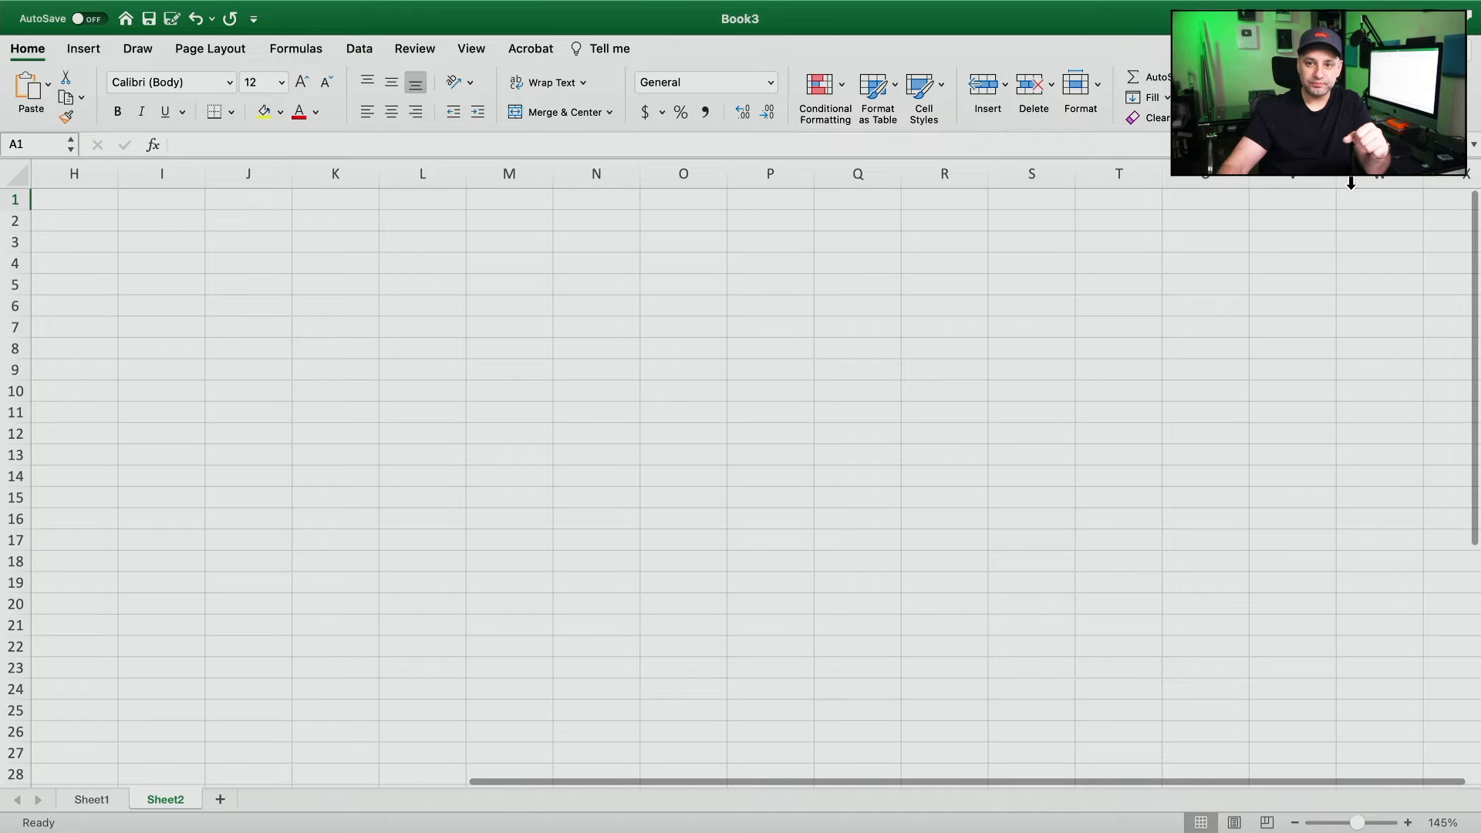
{"action": "left_click_drag", "start_coordinate": [1358, 823], "coordinate": [1350, 823]}
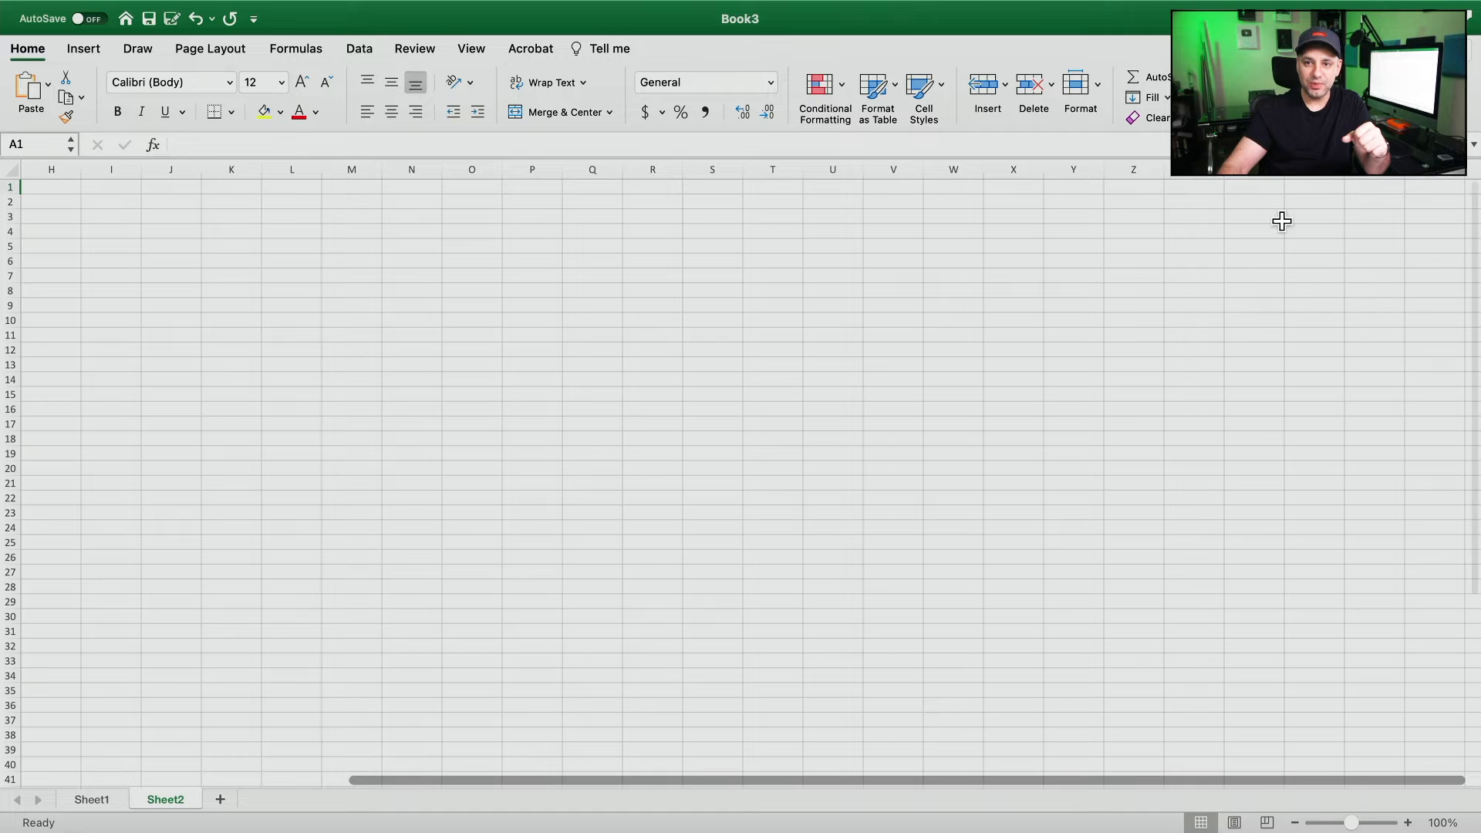
{"action": "left_click_drag", "start_coordinate": [965, 780], "coordinate": [602, 782]}
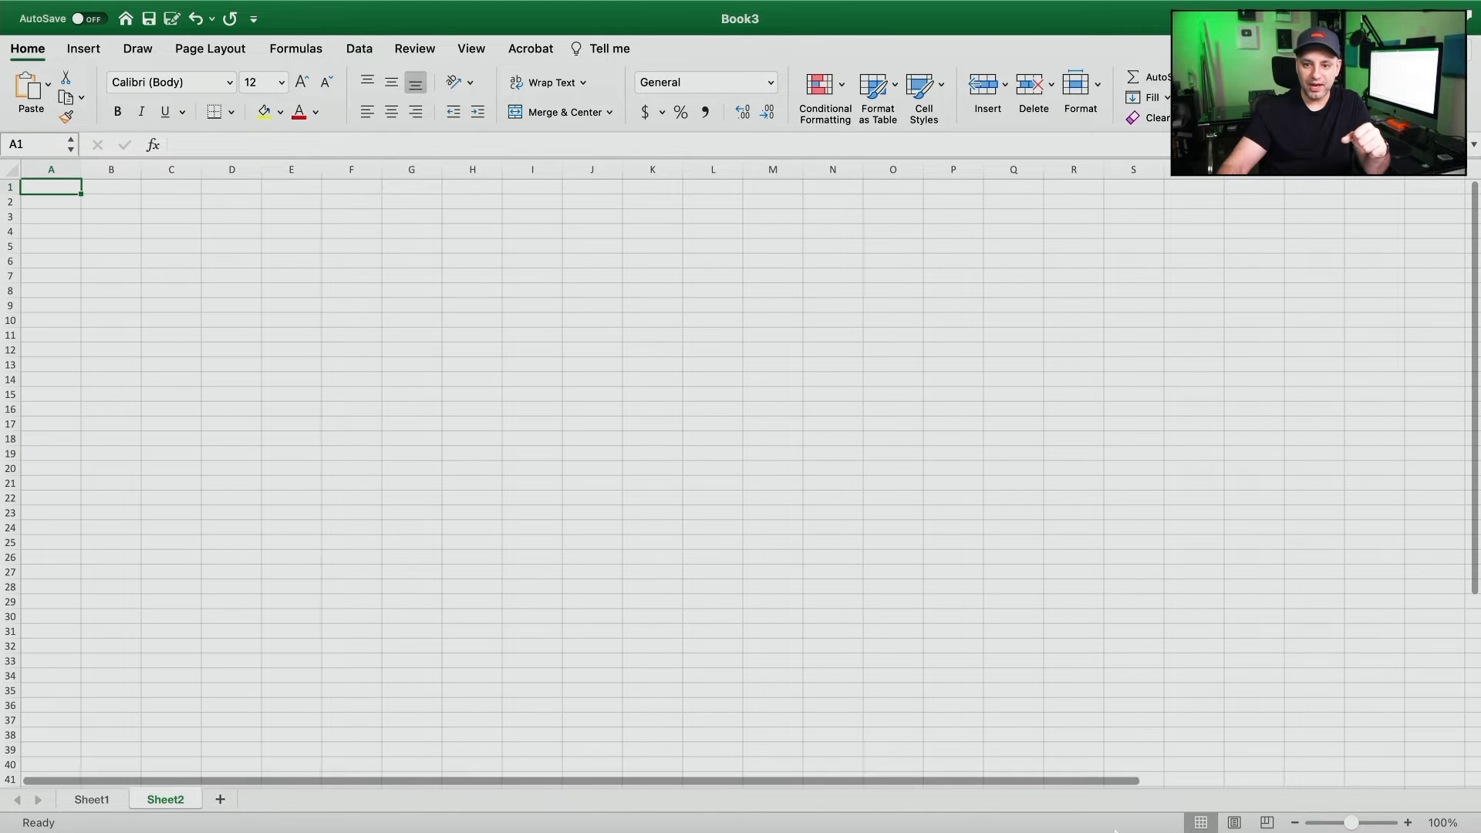
Zoom Sheet2 to 200% and select columns A, B and C one after another.
{"action": "left_click_drag", "start_coordinate": [1349, 824], "coordinate": [1362, 824]}
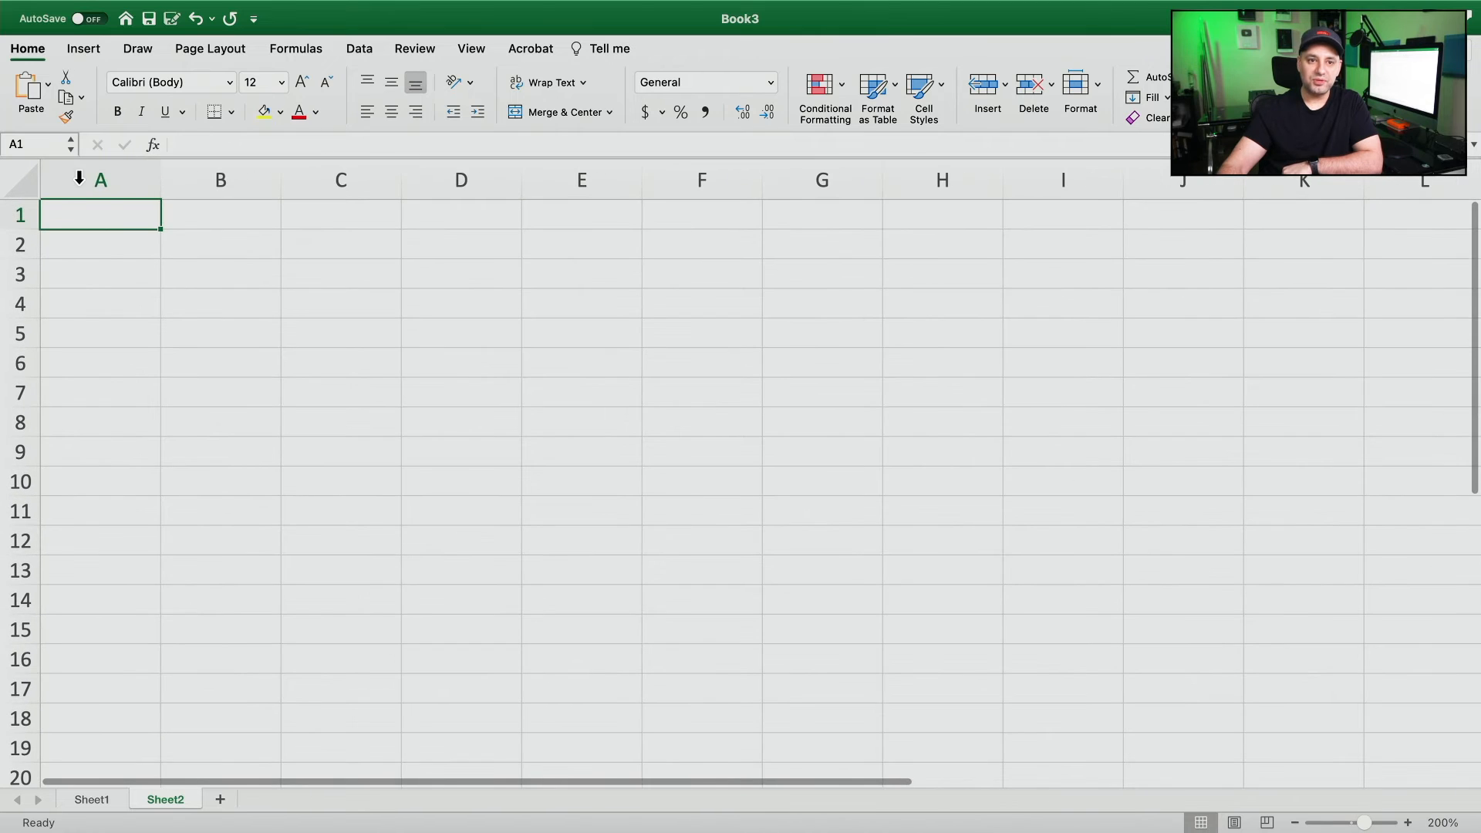
{"action": "left_click", "coordinate": [158, 180]}
{"action": "left_click", "coordinate": [248, 180]}
{"action": "left_click", "coordinate": [346, 179]}
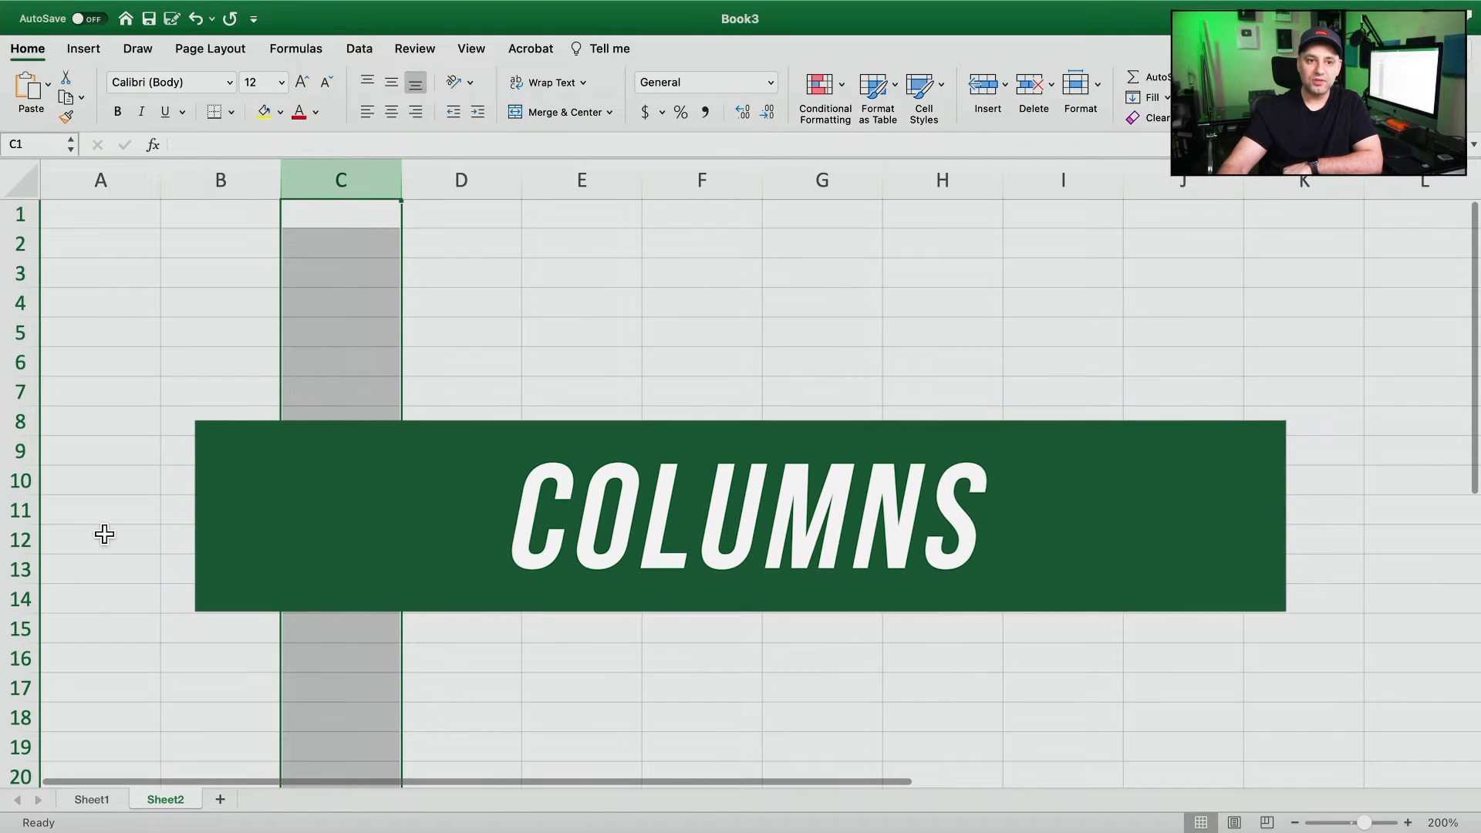
Select rows 1, 2 and 3 one after another, and look through the row numbers past 150.
{"action": "left_click", "coordinate": [20, 215]}
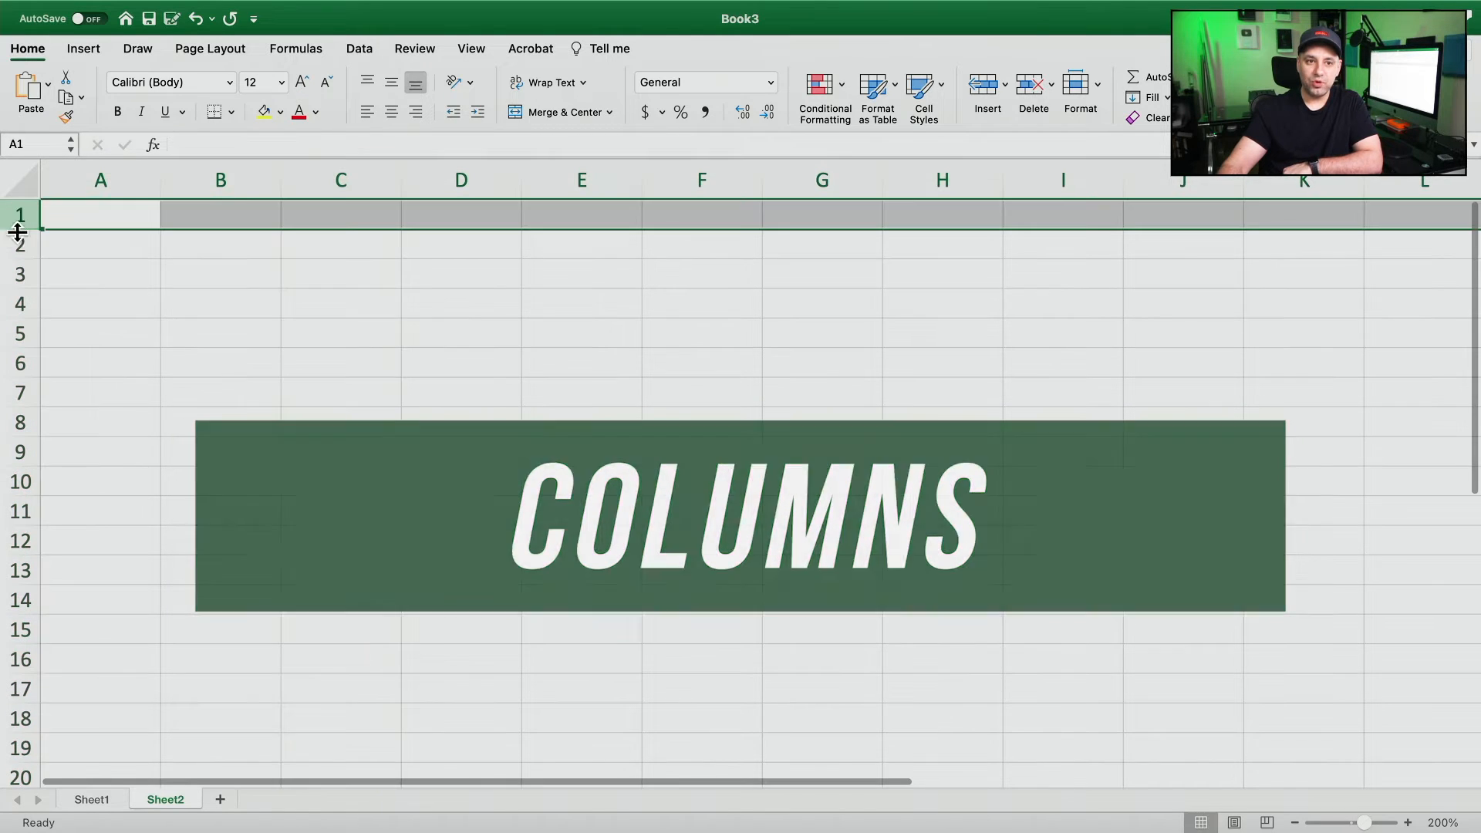
{"action": "left_click", "coordinate": [20, 245]}
{"action": "left_click", "coordinate": [21, 275]}
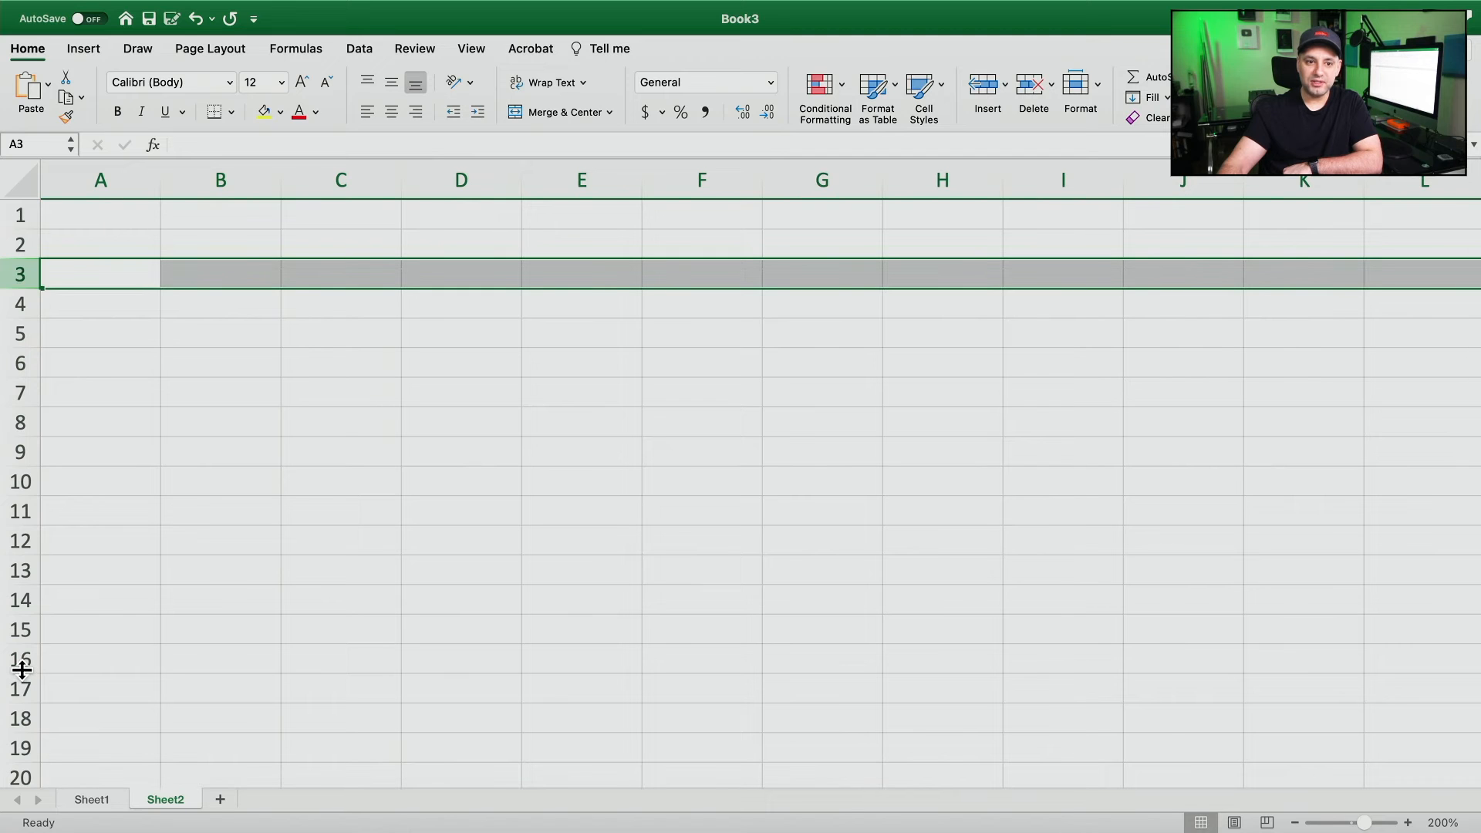
{"action": "scroll", "coordinate": [197, 584], "scroll_direction": "down", "scroll_amount": 20}
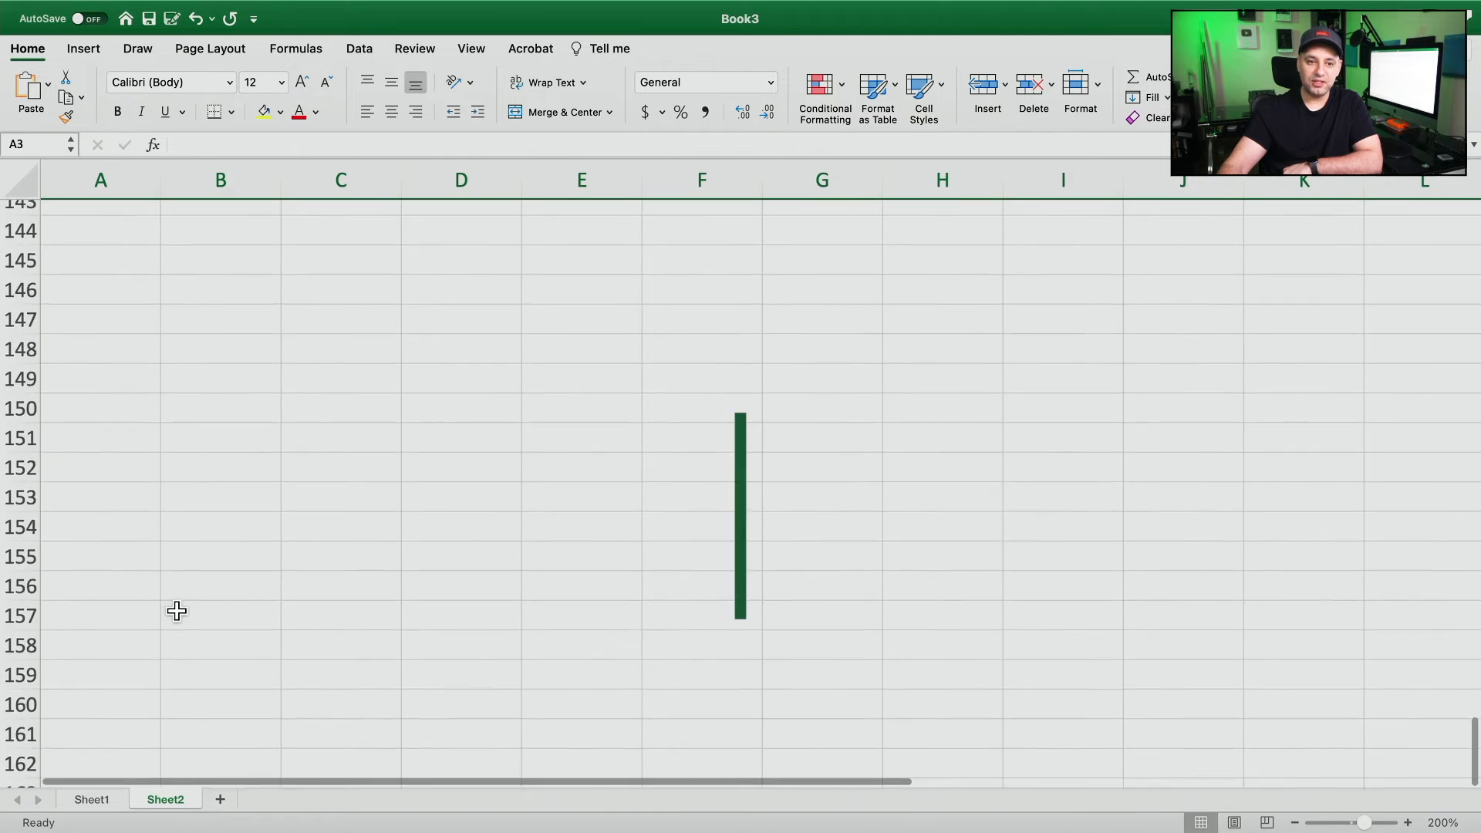
{"action": "scroll", "coordinate": [175, 611], "scroll_direction": "up", "scroll_amount": 10}
{"action": "scroll", "coordinate": [178, 611], "scroll_direction": "up", "scroll_amount": 15}
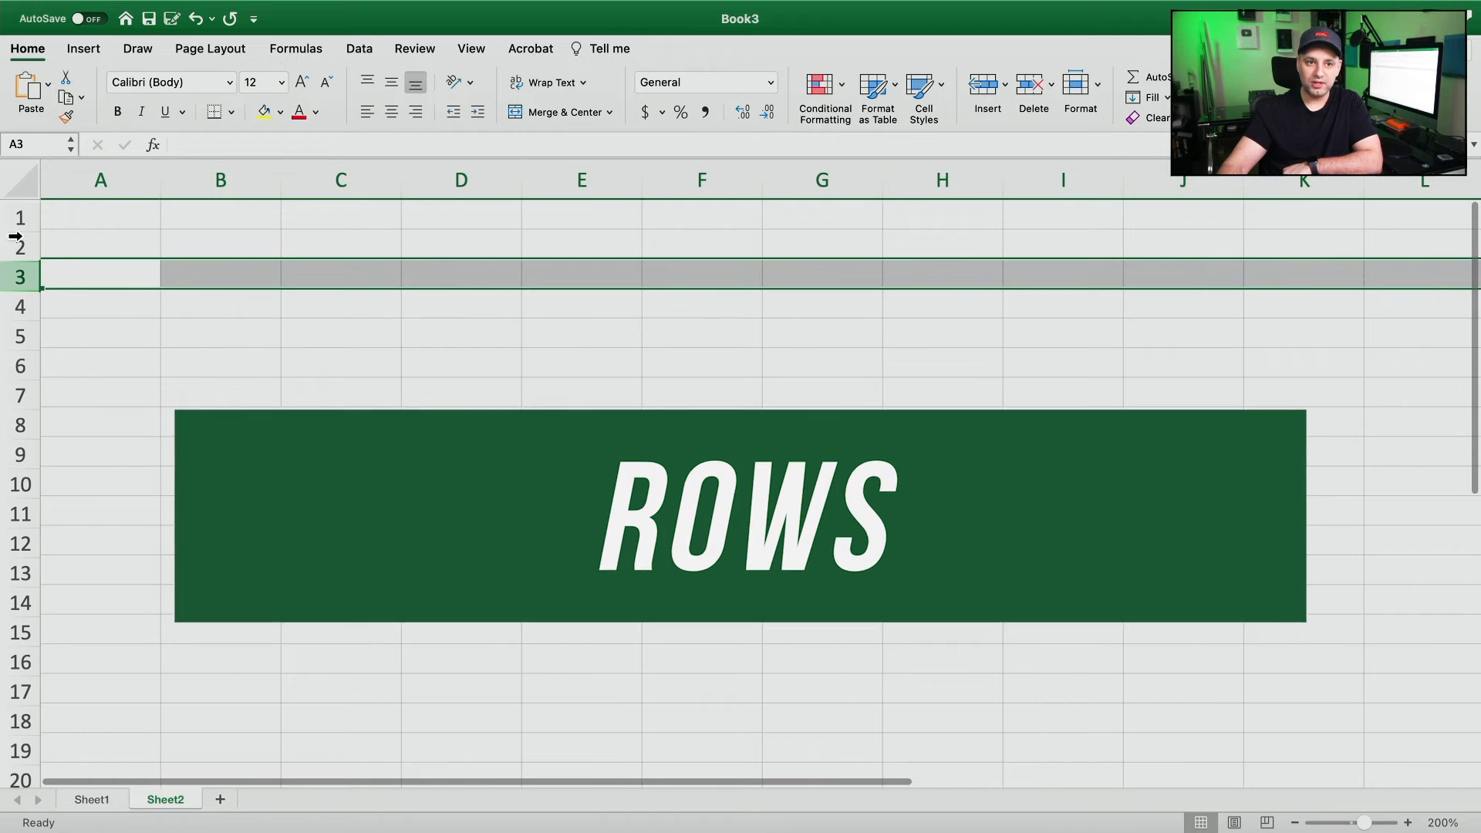
Select row 1, column A and their shared cell in turn, leaving cell A1 selected.
{"action": "left_click", "coordinate": [64, 194]}
{"action": "left_click", "coordinate": [17, 220]}
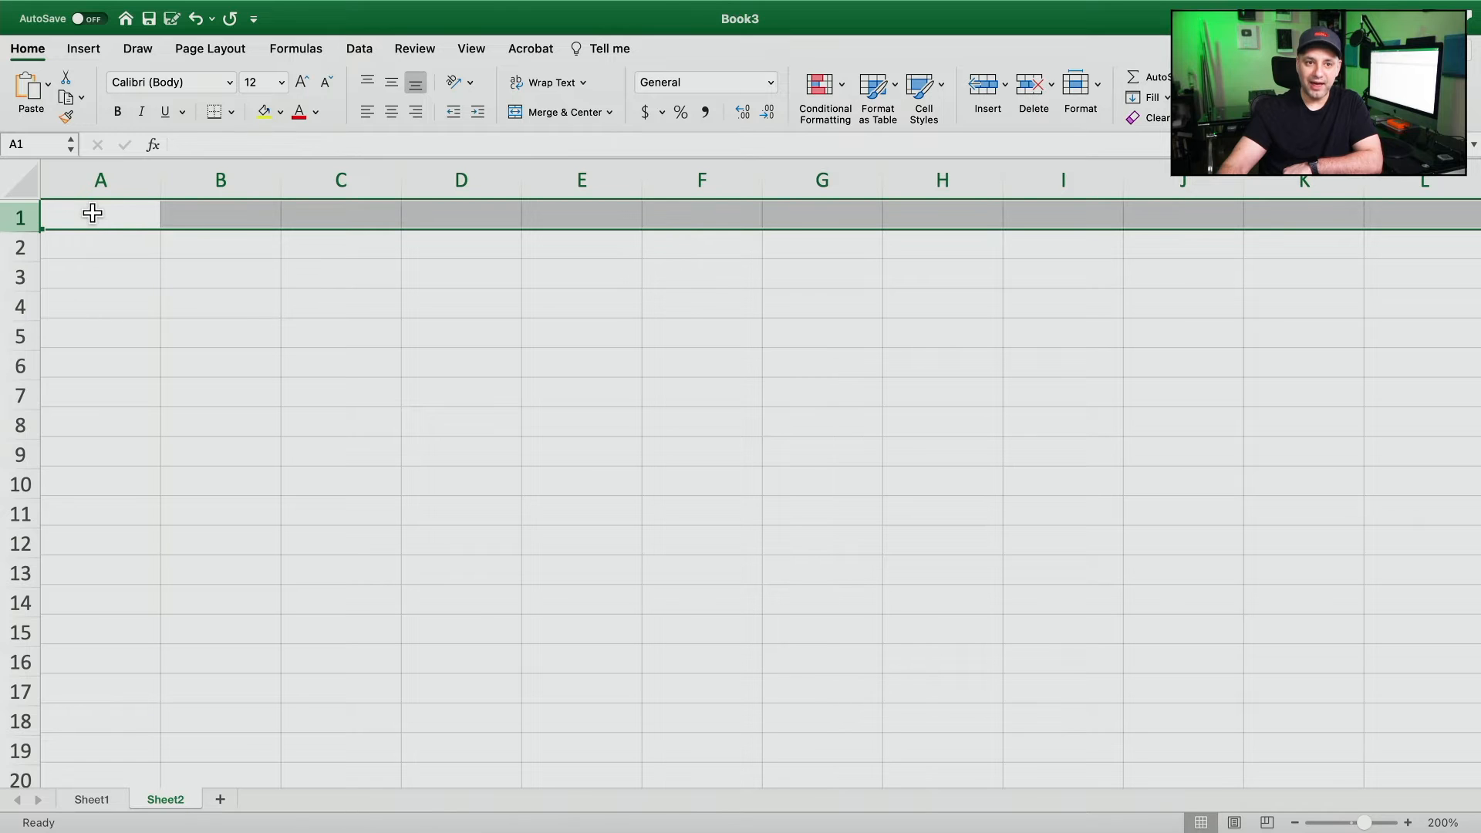
{"action": "left_click", "coordinate": [108, 217]}
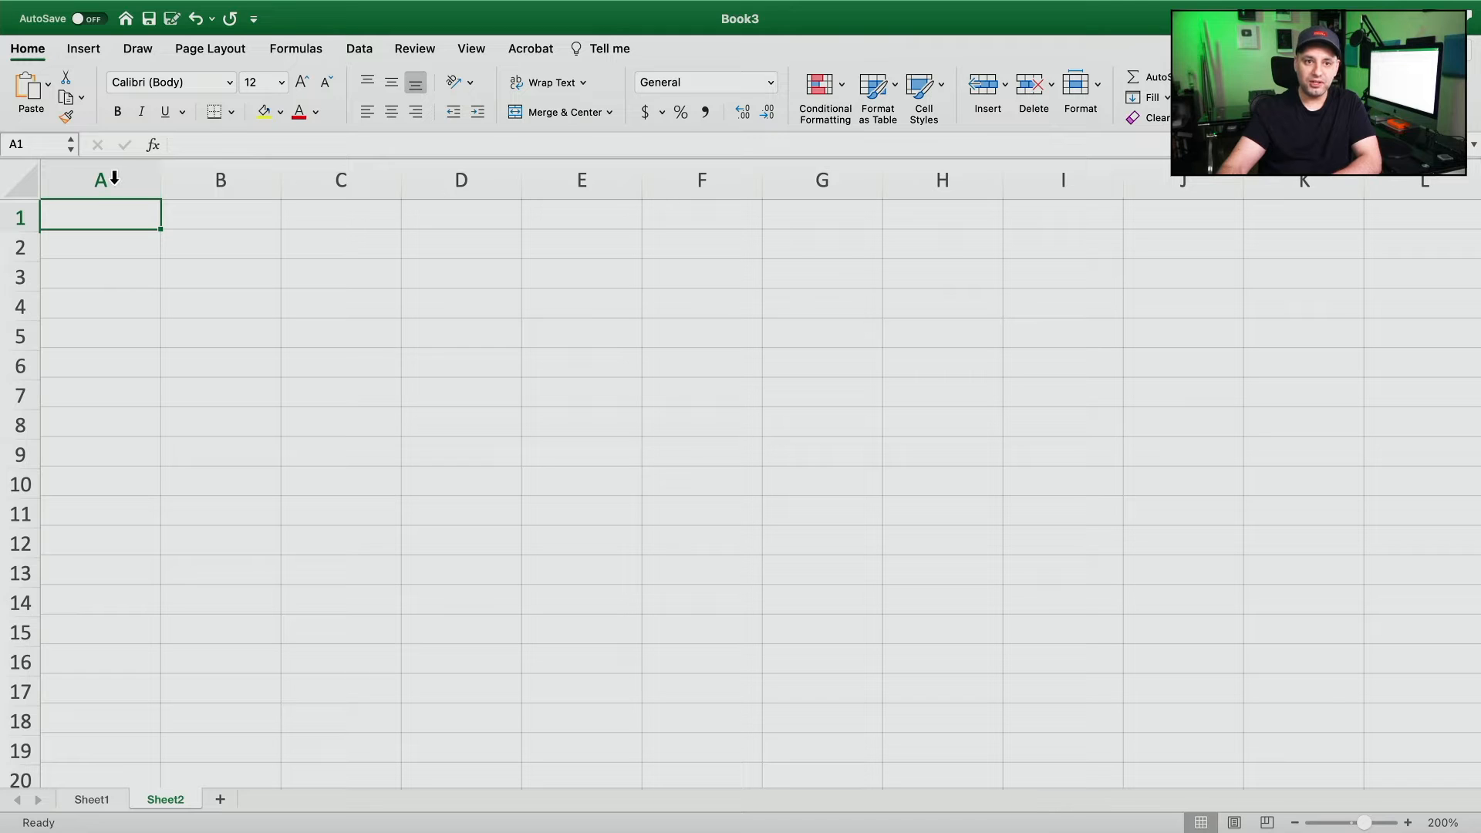
{"action": "left_click", "coordinate": [115, 179]}
{"action": "left_click", "coordinate": [19, 217]}
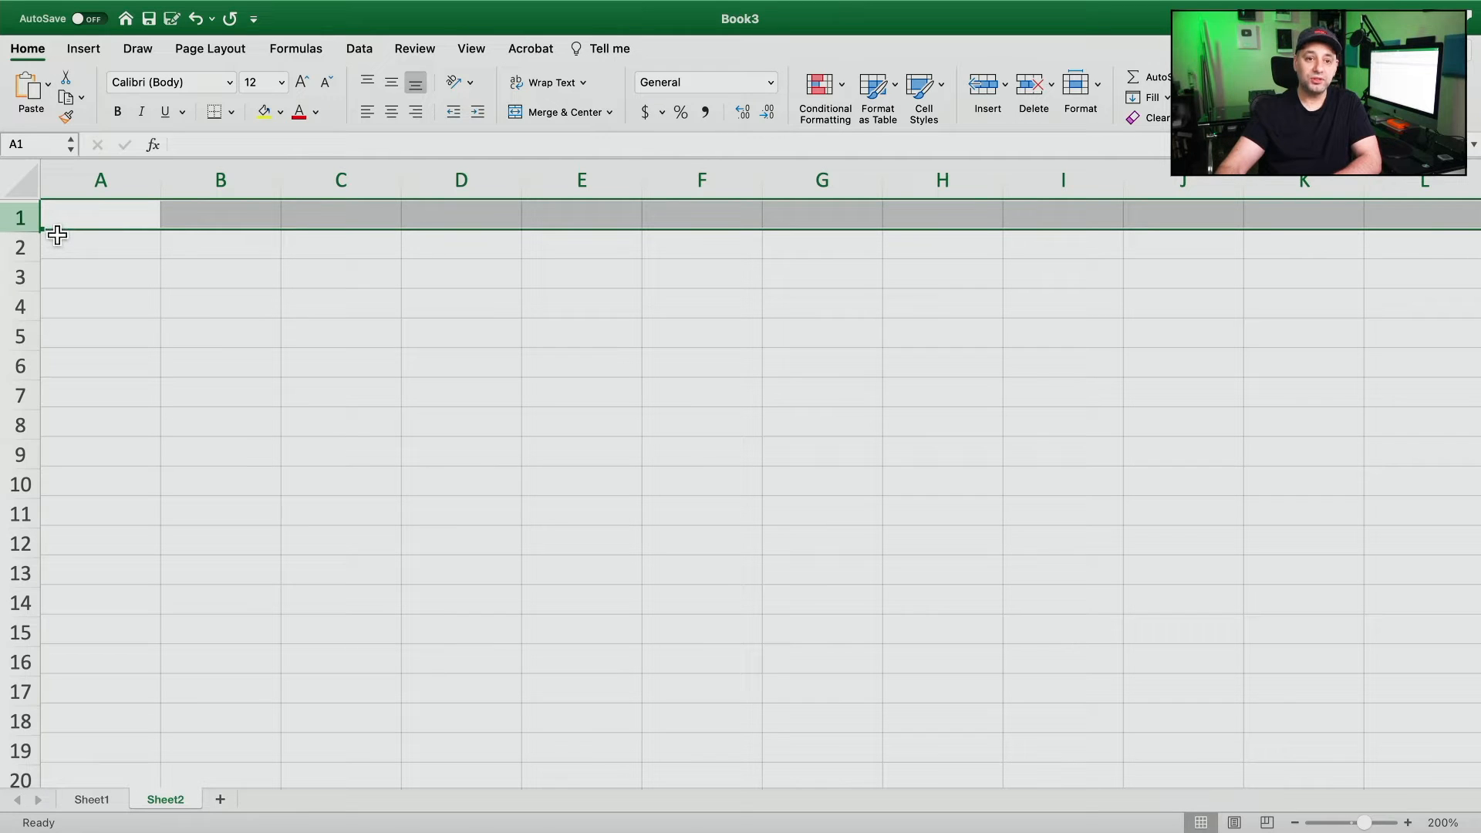
{"action": "left_click", "coordinate": [86, 223]}
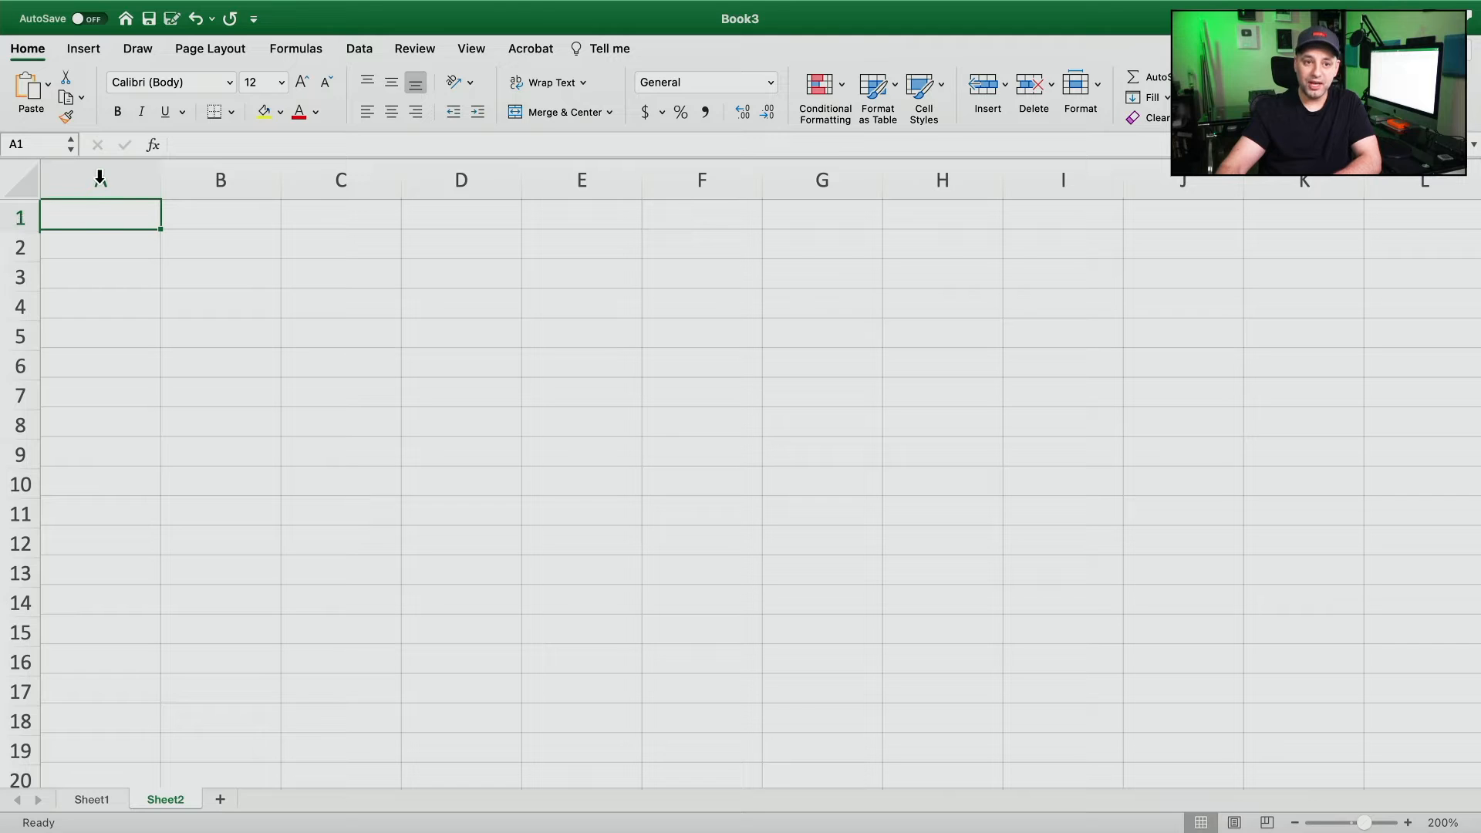
Select cell D4, extend the selection to the range D4:G8, and reduce it to D4 again.
{"action": "left_click", "coordinate": [453, 304]}
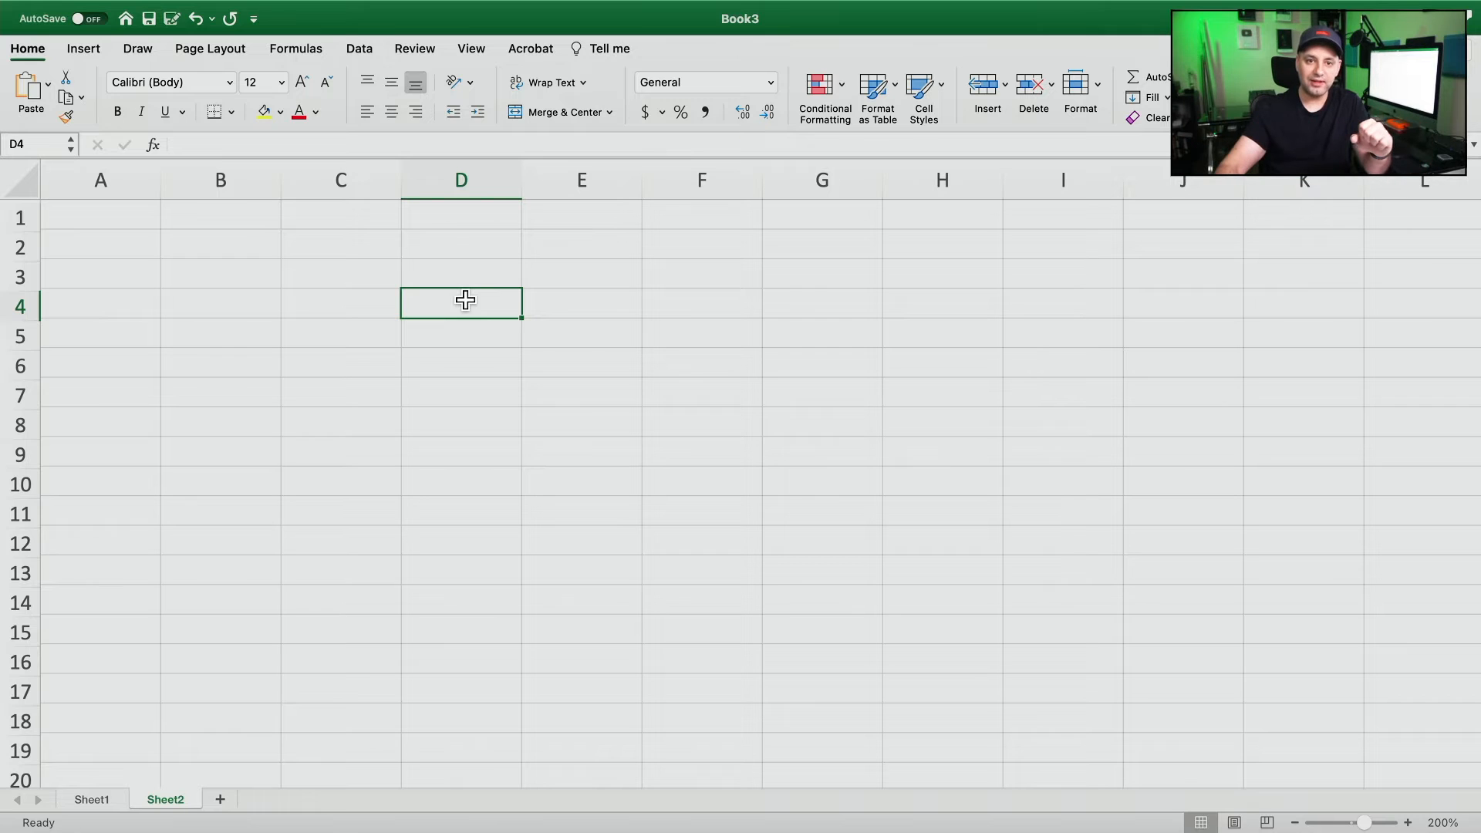
{"action": "left_click_drag", "start_coordinate": [420, 300], "coordinate": [853, 422]}
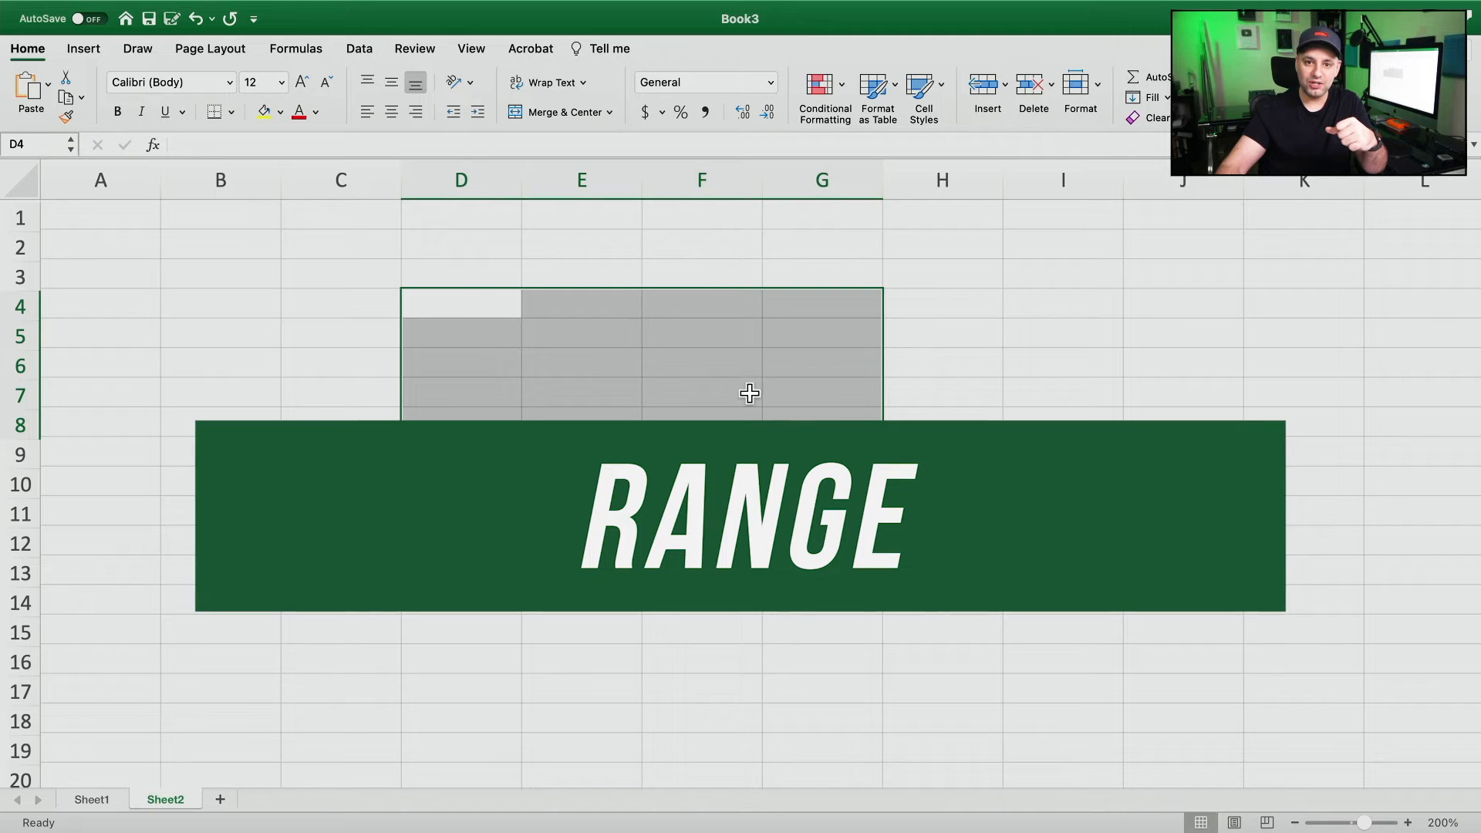
{"action": "left_click", "coordinate": [467, 304]}
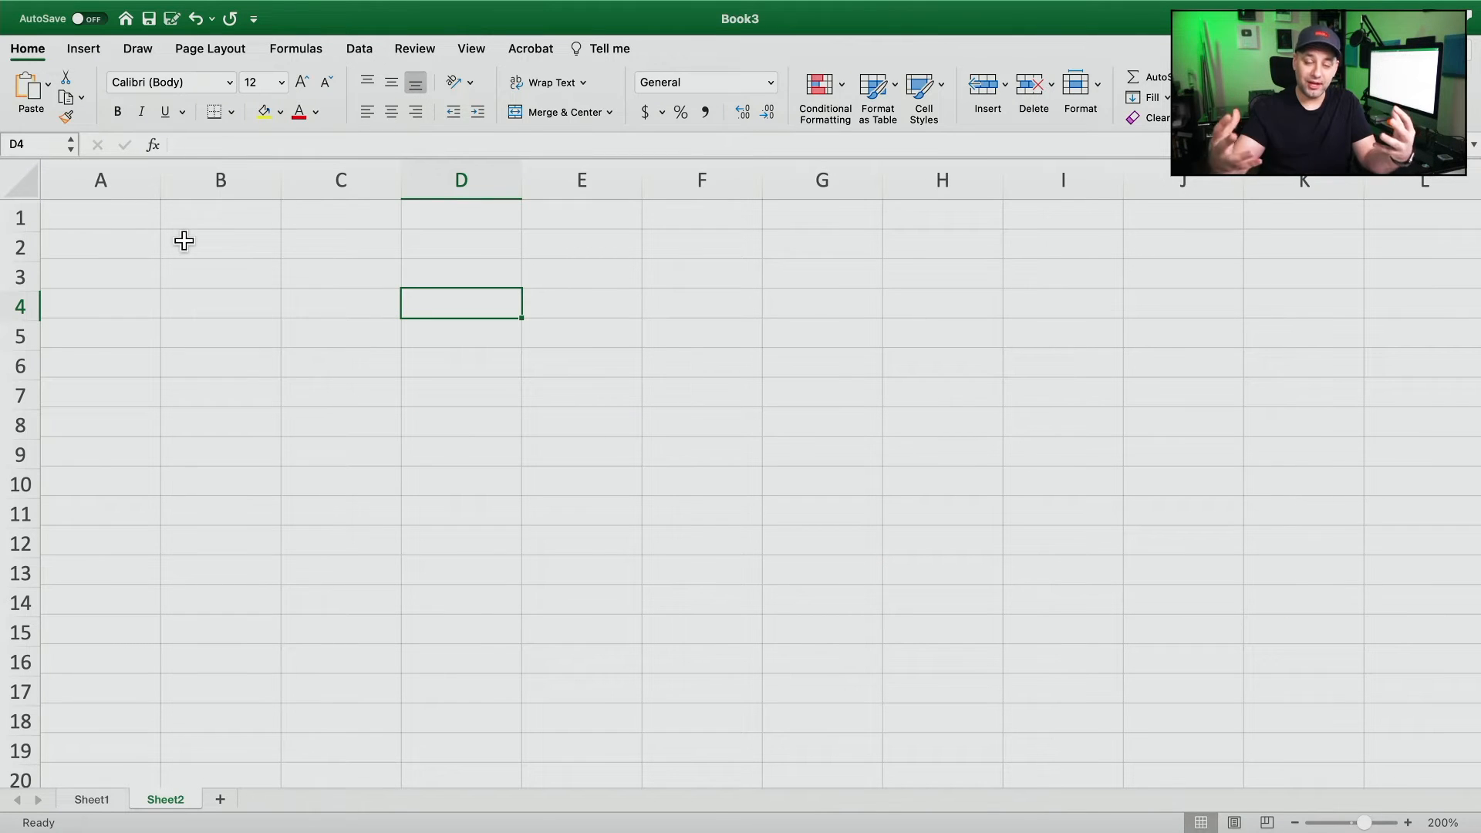
Enter the title "Family Budget" in cell A1.
{"action": "left_click", "coordinate": [80, 223]}
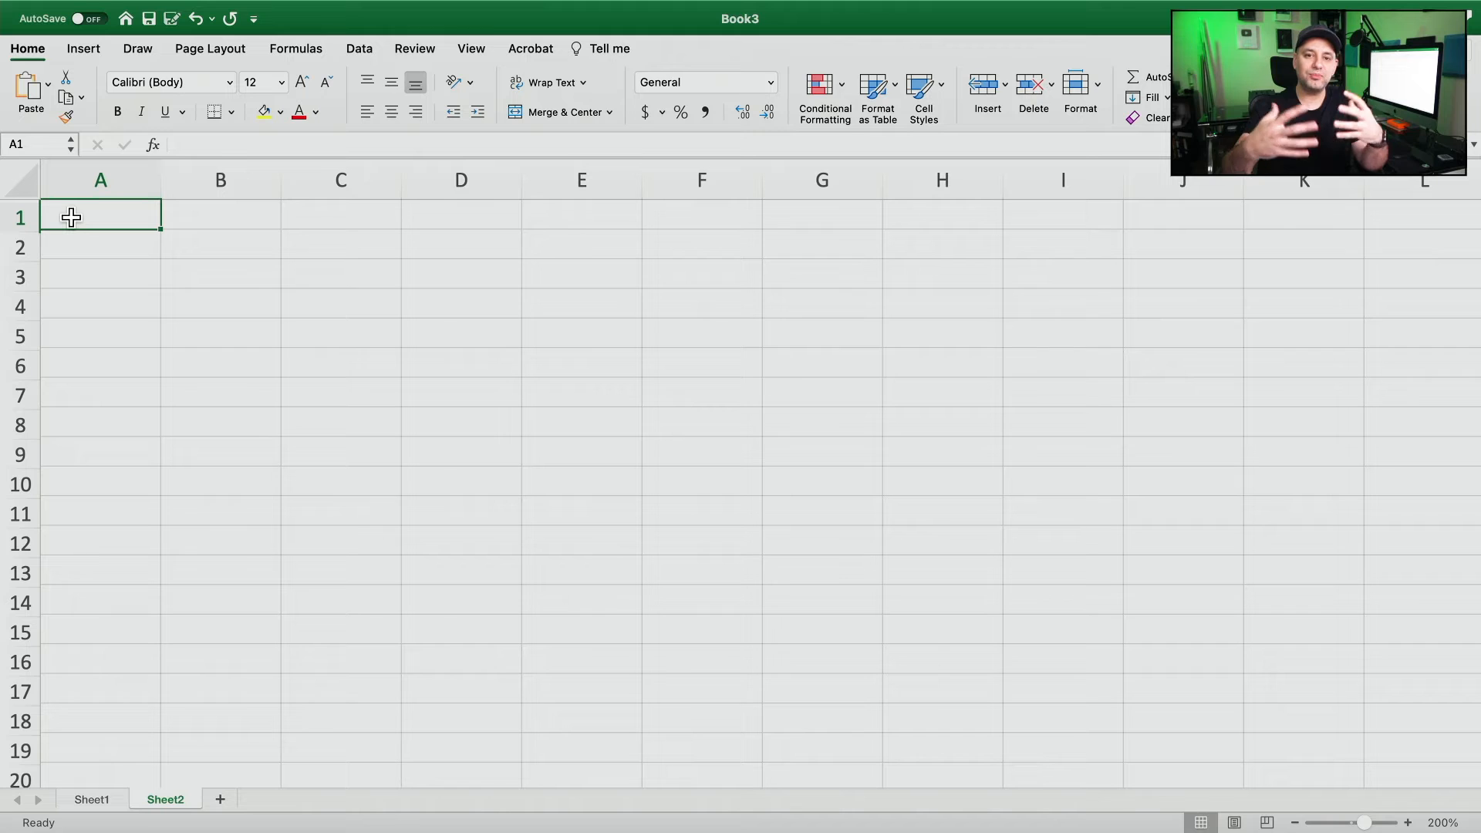
{"action": "type", "text": "Family Budget"}
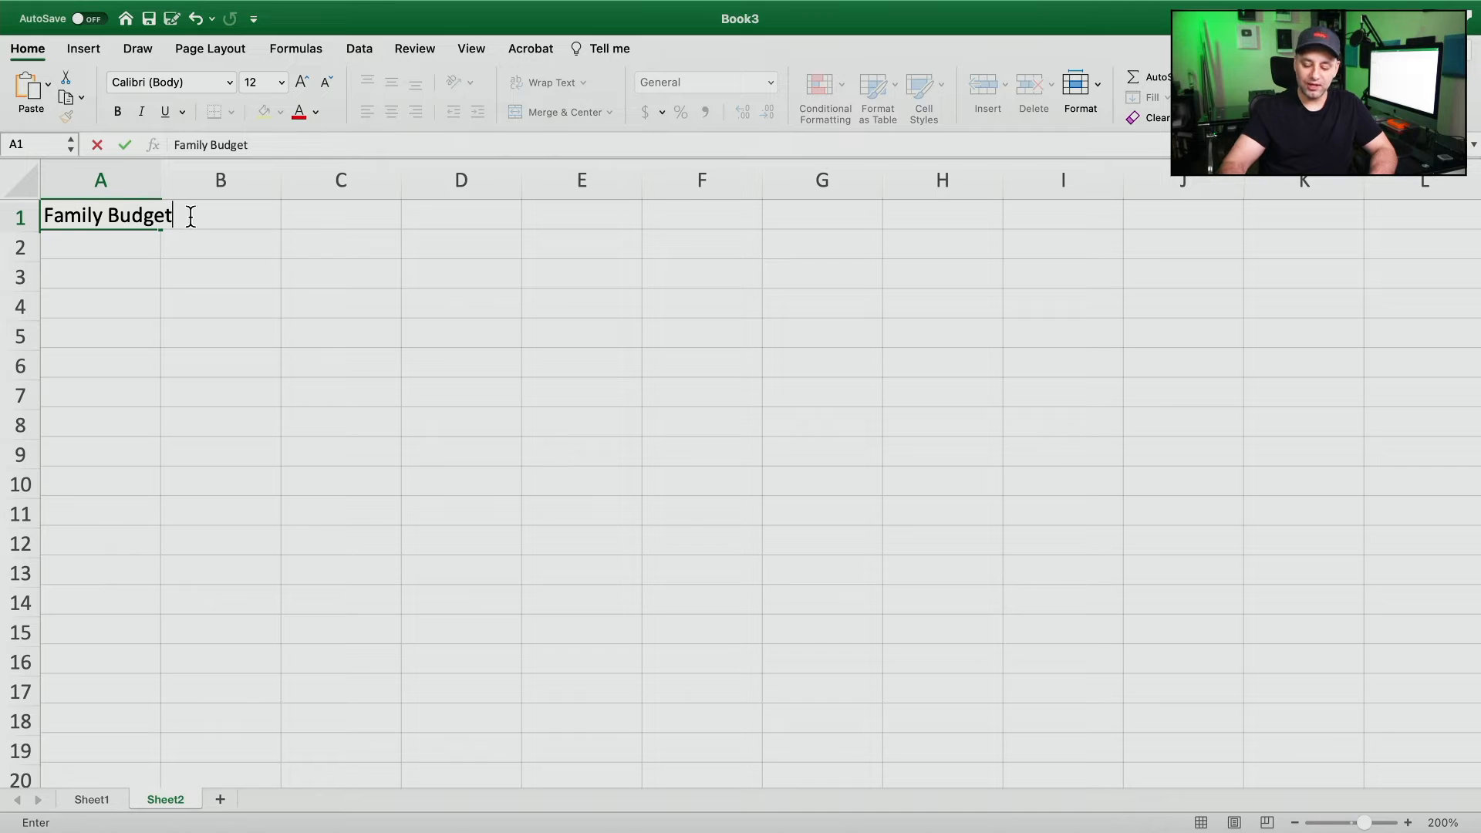
{"action": "key", "text": "Return"}
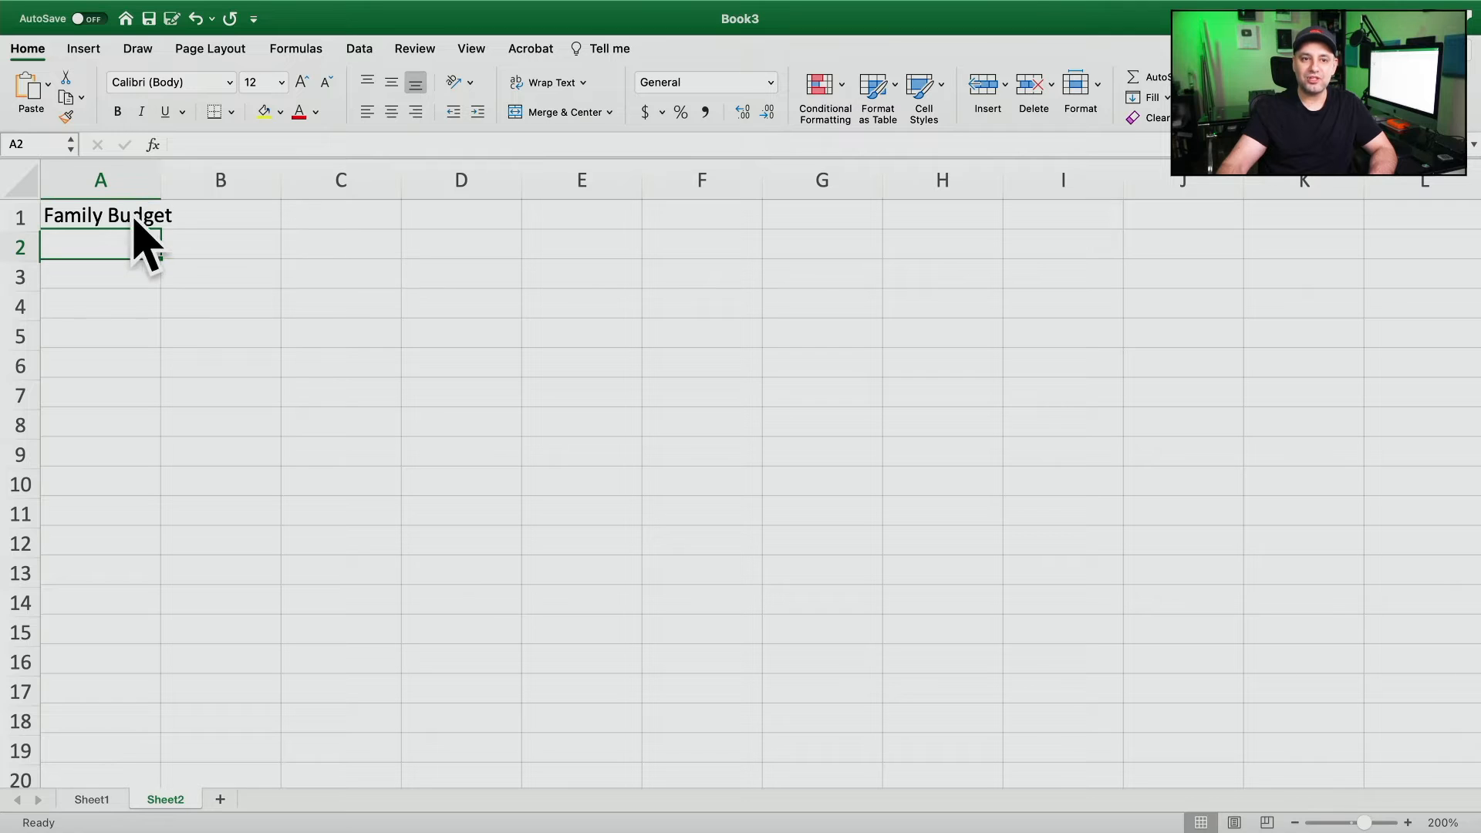
Enter the text "name" in cell B1, beside the title.
{"action": "left_click", "coordinate": [241, 209]}
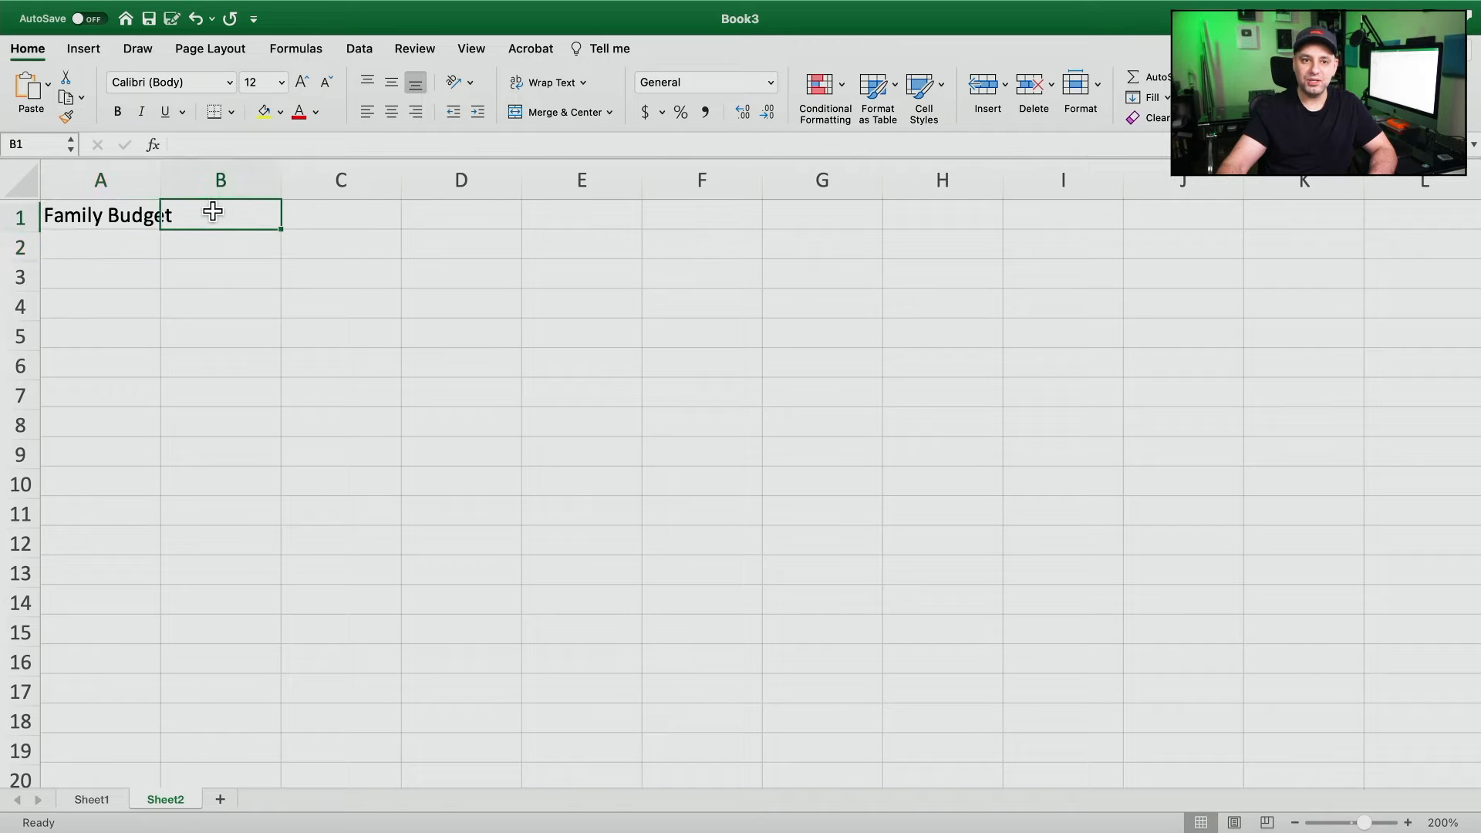
{"action": "double_click", "coordinate": [210, 214]}
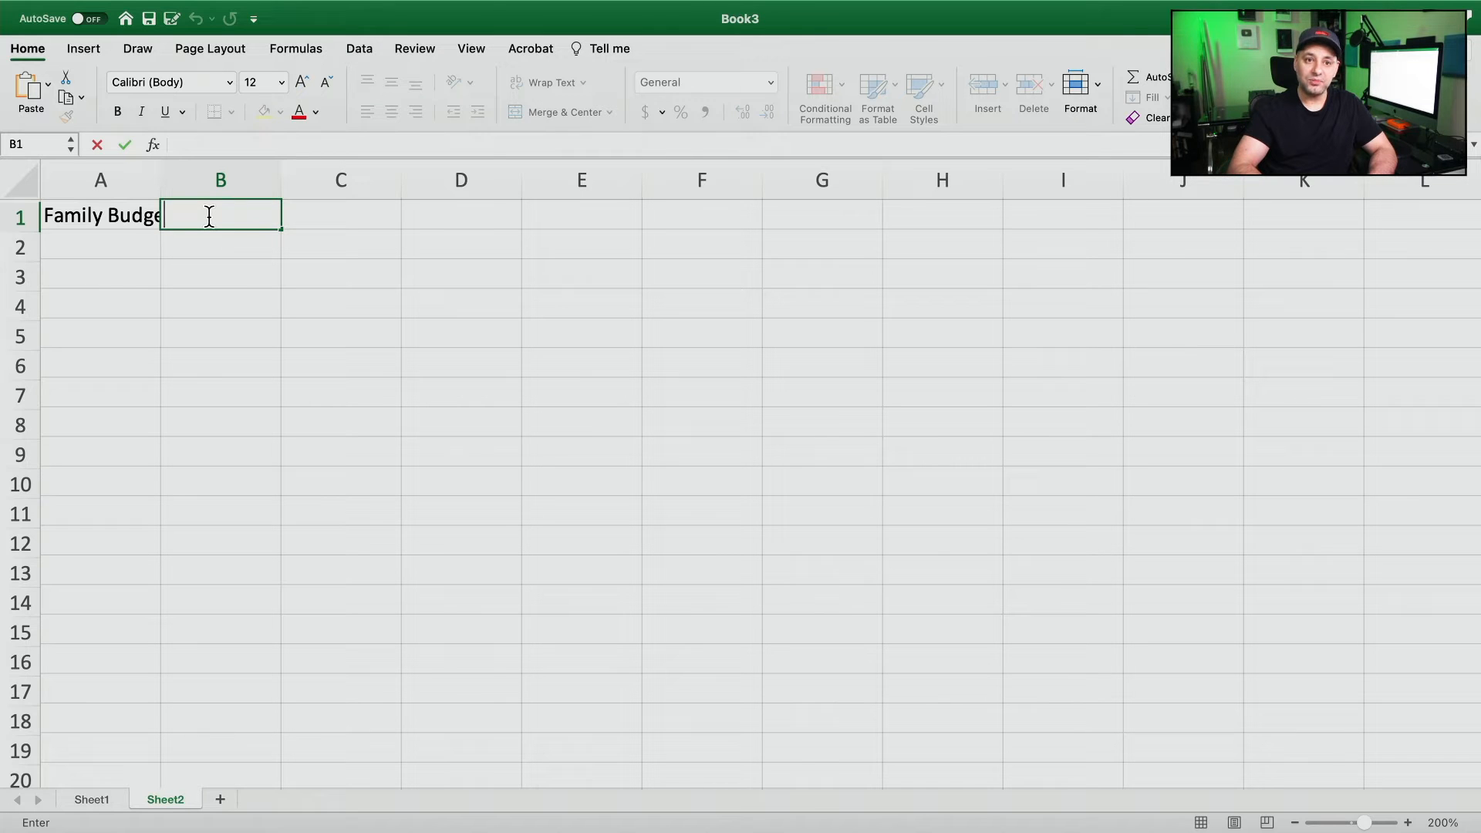
{"action": "key", "text": "Return"}
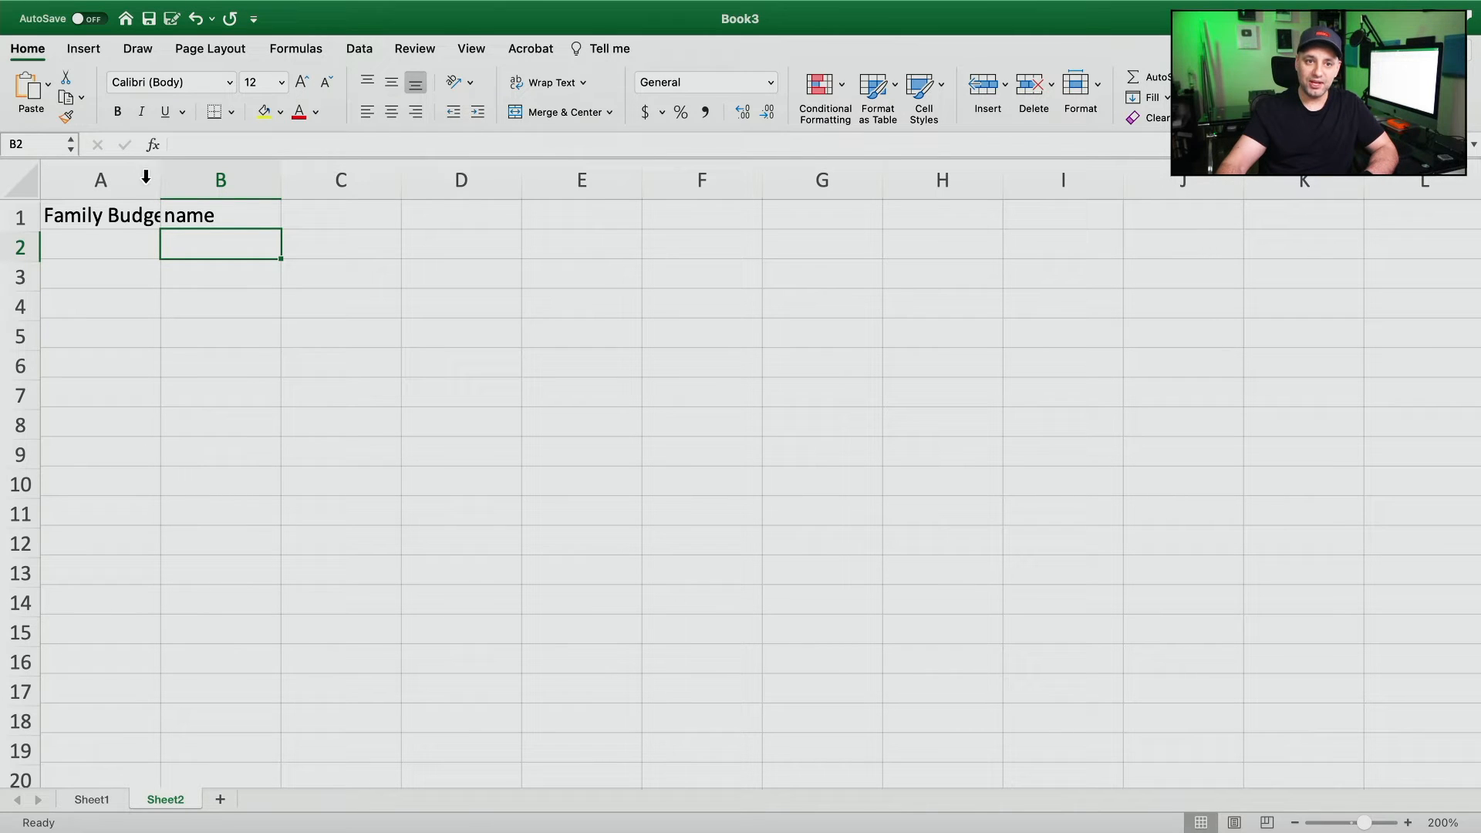
Widen column A to fit its title and column B slightly, and clear the contents of cell B1.
{"action": "left_click_drag", "start_coordinate": [159, 178], "coordinate": [213, 177]}
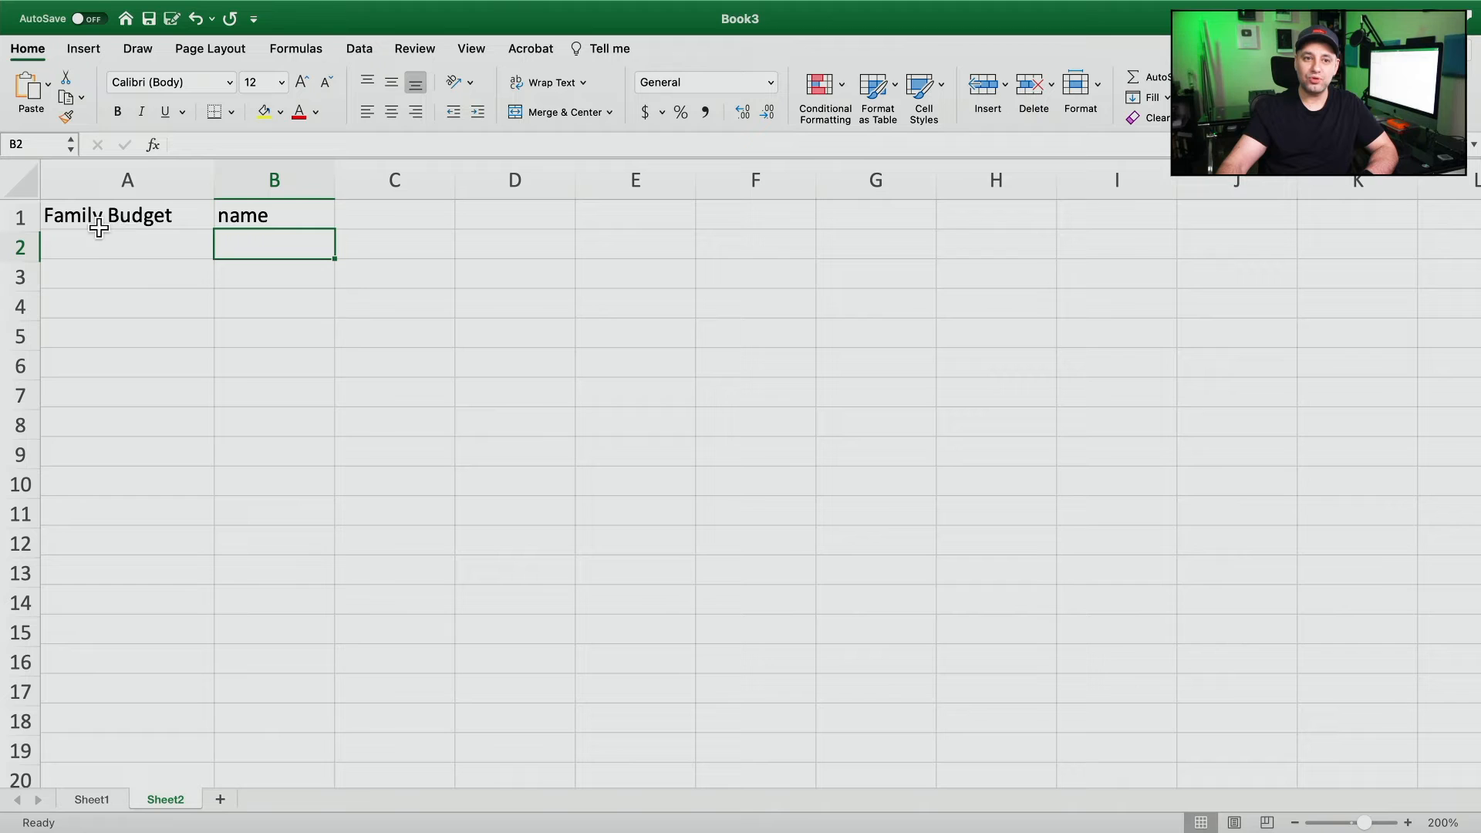
{"action": "mouse_move", "coordinate": [332, 172]}
{"action": "left_mouse_down"}
{"action": "mouse_move", "coordinate": [380, 172]}
{"action": "mouse_move", "coordinate": [301, 172]}
{"action": "mouse_move", "coordinate": [353, 172]}
{"action": "left_mouse_up"}
{"action": "left_click", "coordinate": [277, 213]}
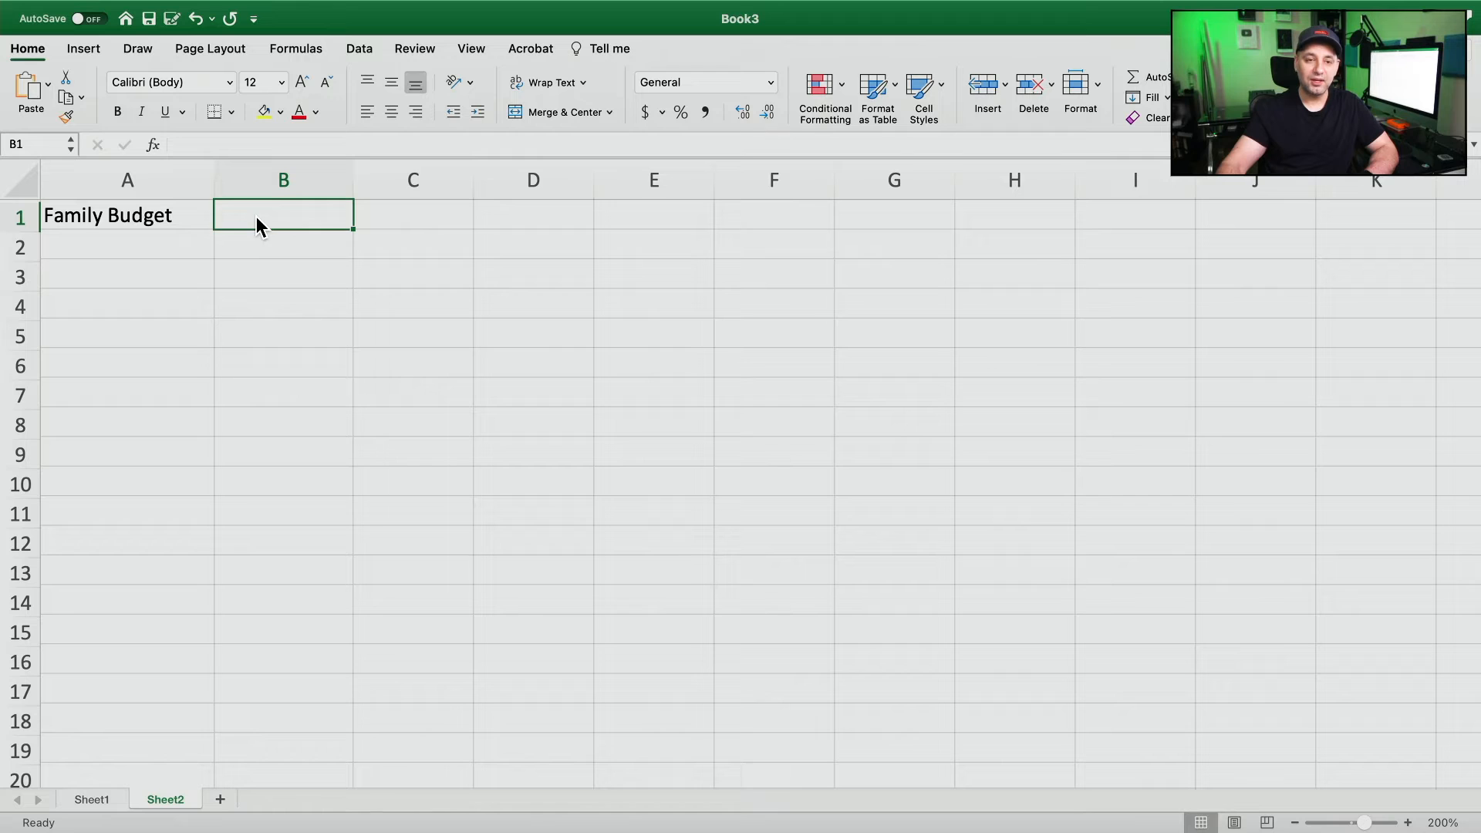
Enter the month headings January, Februrary and March in cells B2, C2 and D2.
{"action": "left_click", "coordinate": [87, 248]}
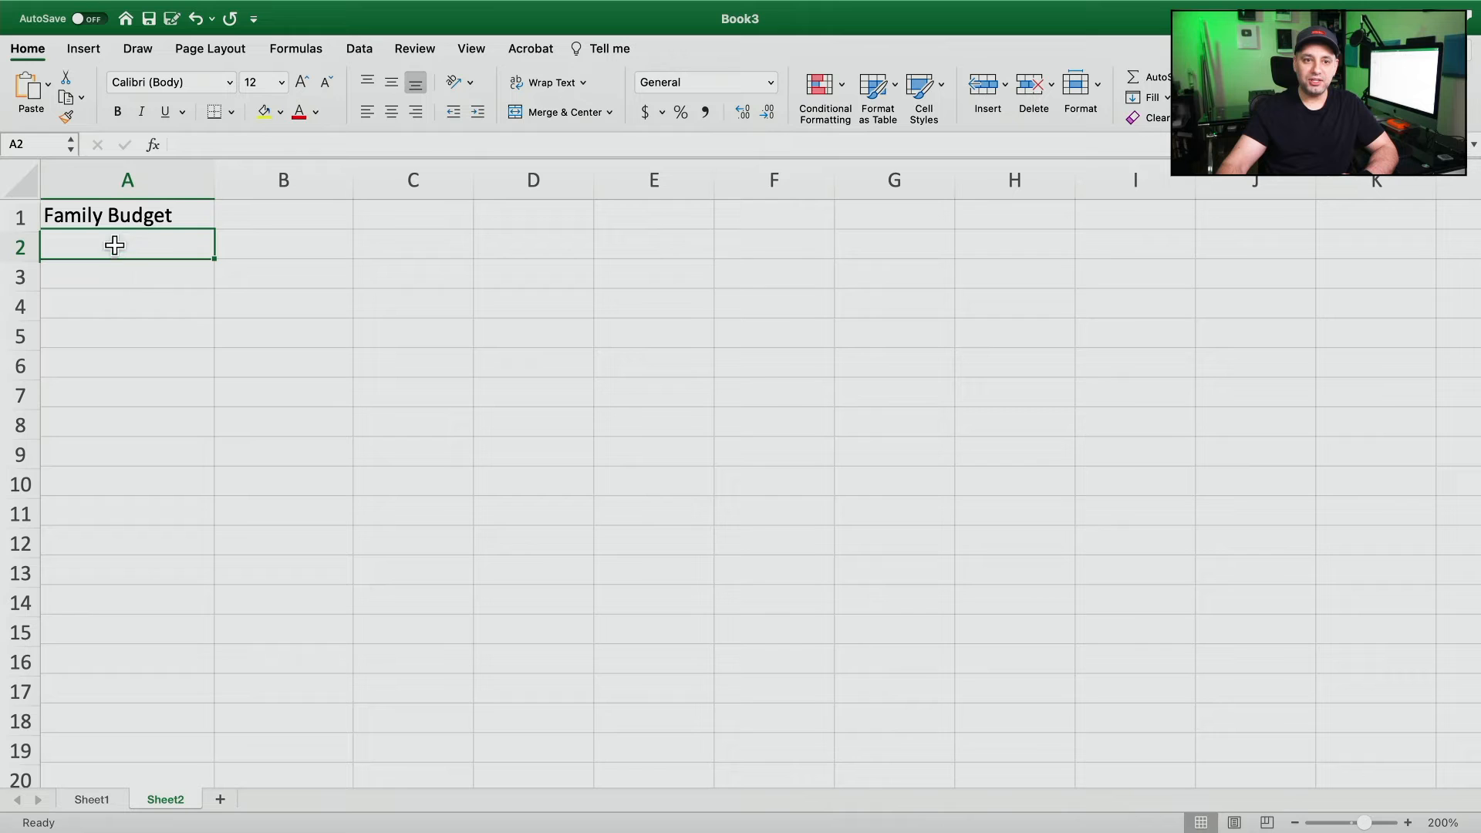
{"action": "left_click", "coordinate": [268, 246]}
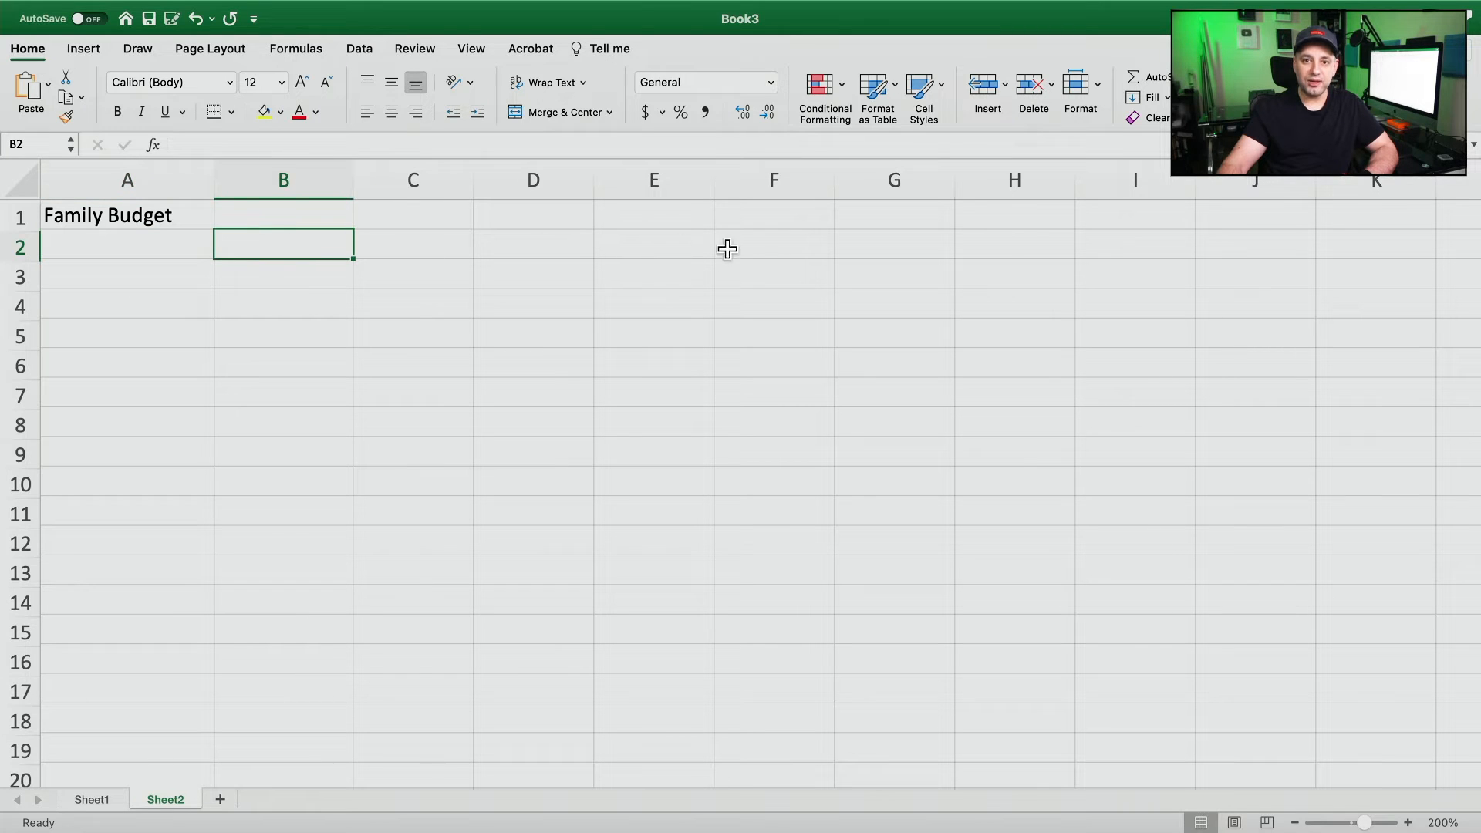
{"action": "type", "text": "January"}
{"action": "key", "text": "Return"}
{"action": "left_click", "coordinate": [404, 245]}
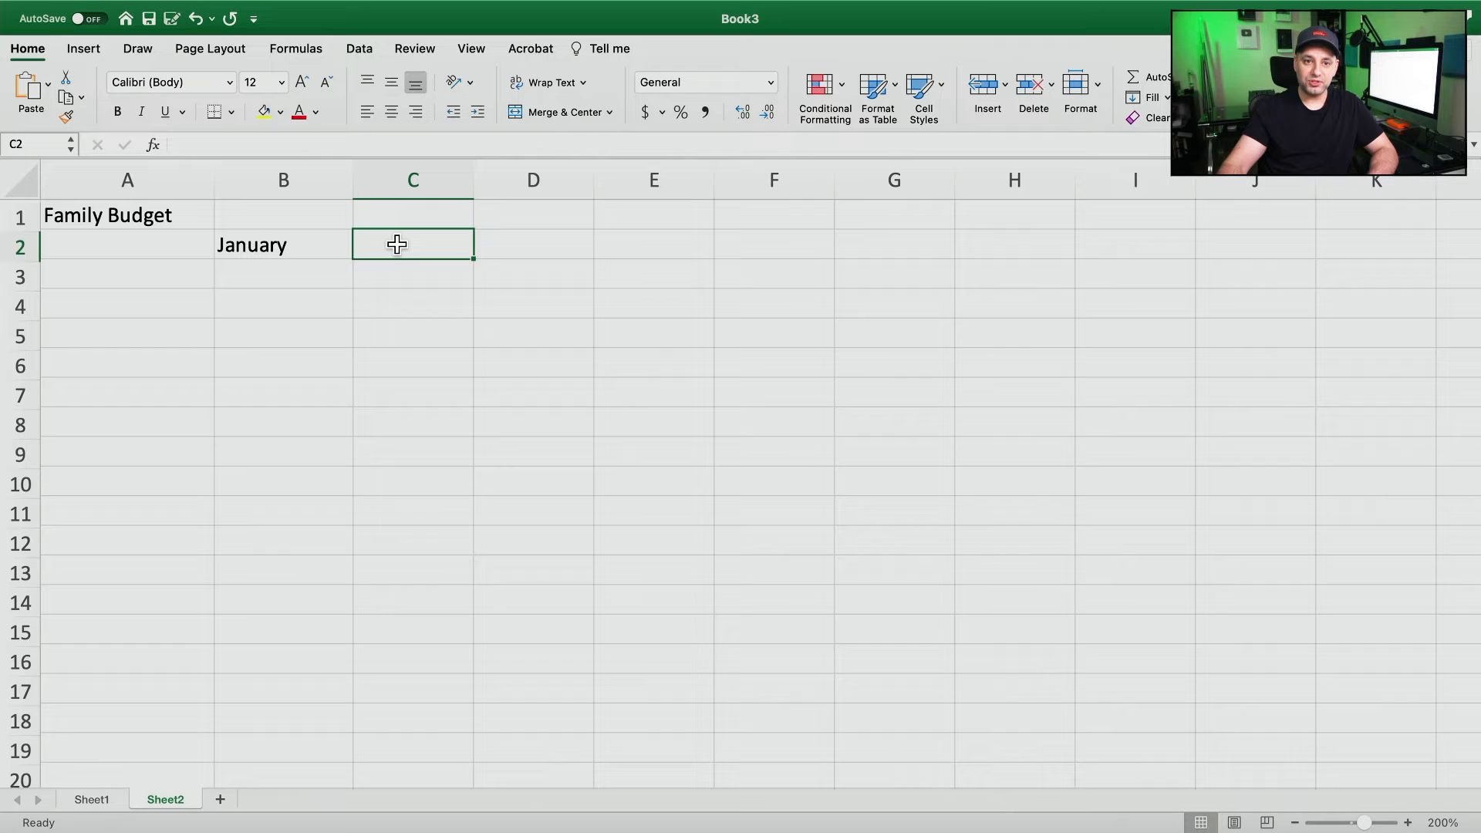
{"action": "type", "text": "Februrary"}
{"action": "key", "text": "Tab"}
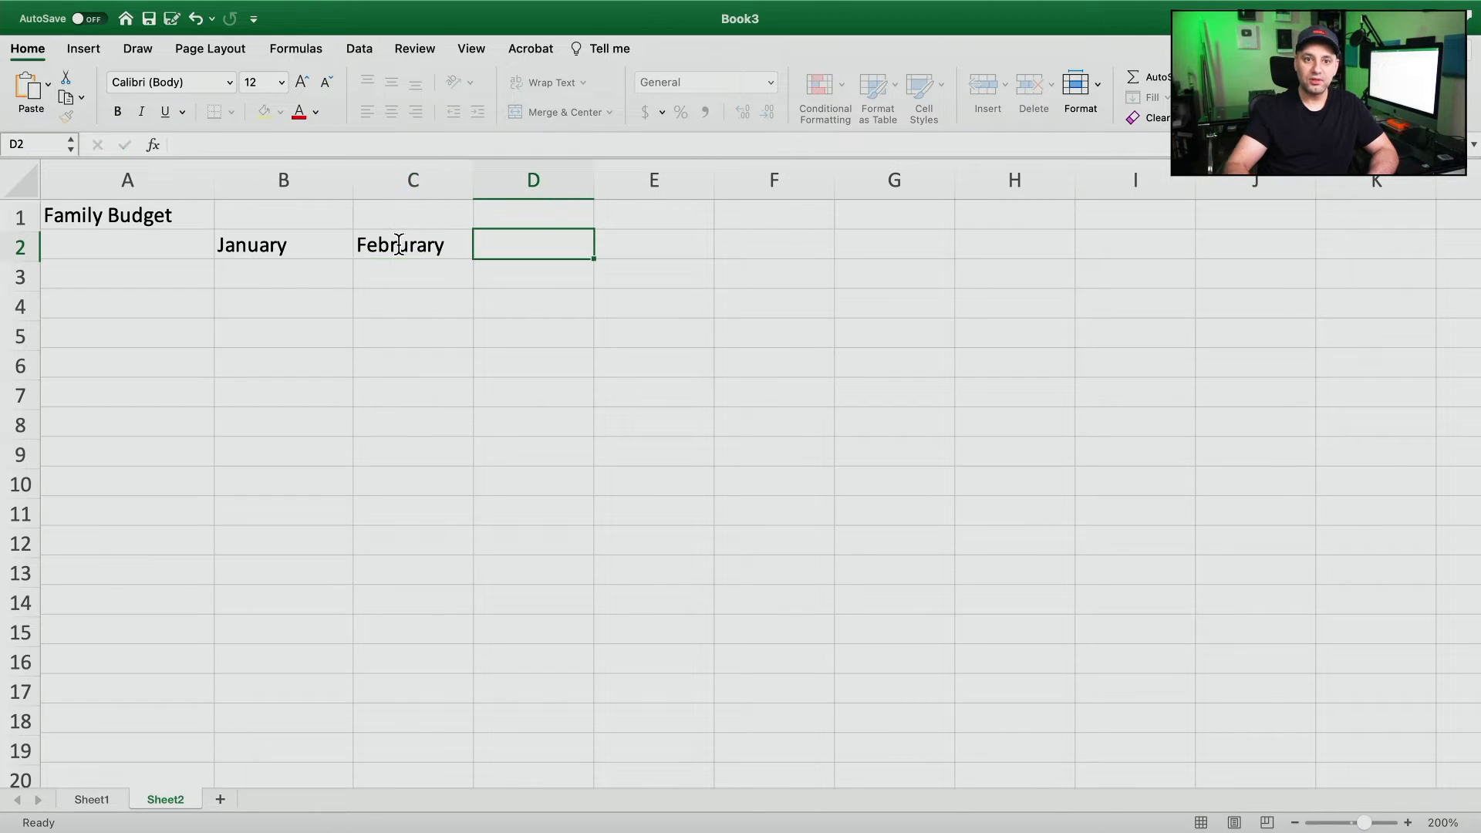
{"action": "type", "text": "March"}
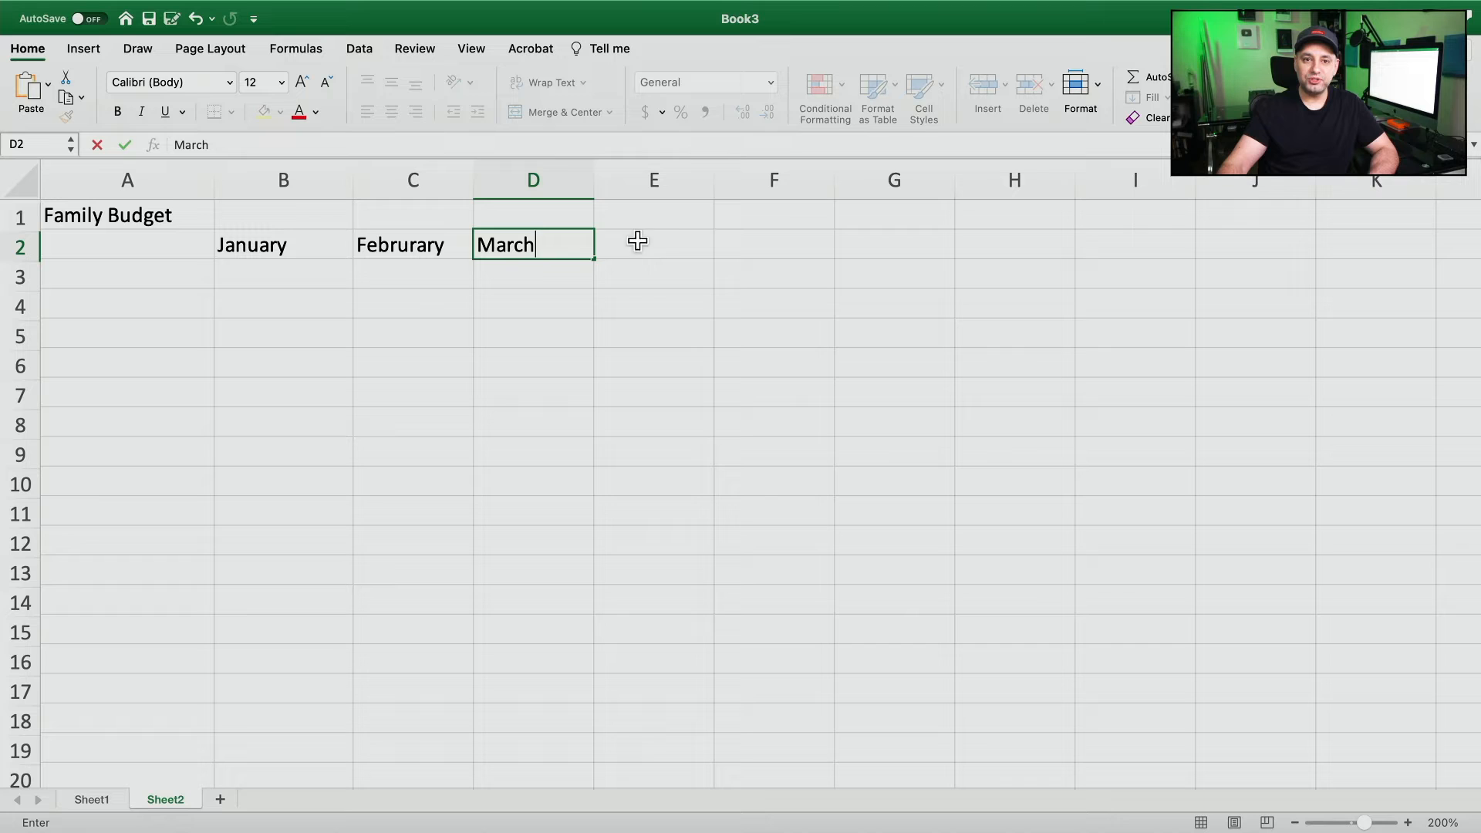
{"action": "left_click", "coordinate": [674, 240]}
{"action": "left_click", "coordinate": [543, 272]}
{"action": "left_click", "coordinate": [538, 306]}
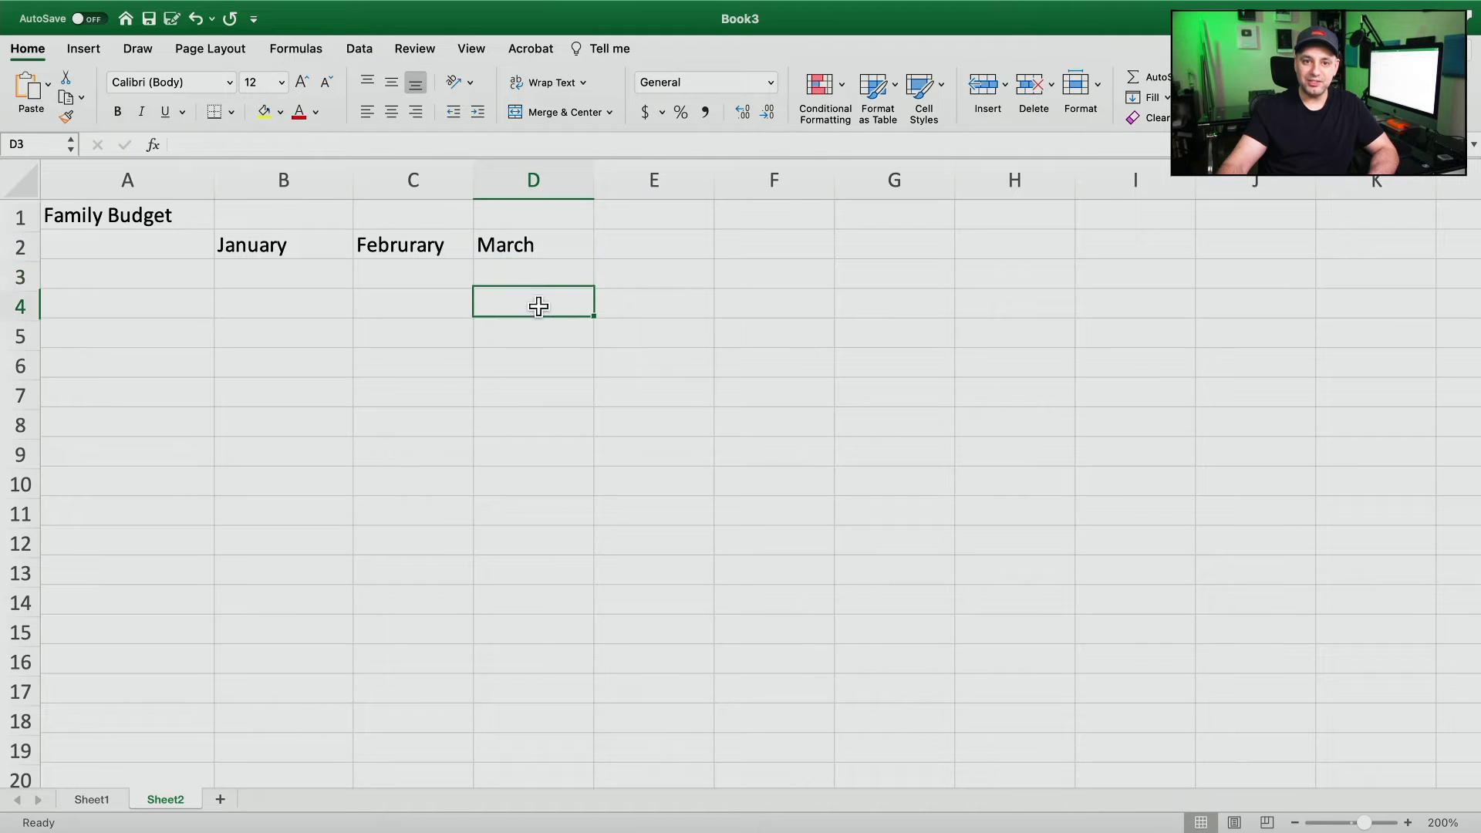
Move the active cell one column at a time along row 2 from D2 to H2 and back to D2.
{"action": "left_click", "coordinate": [546, 248]}
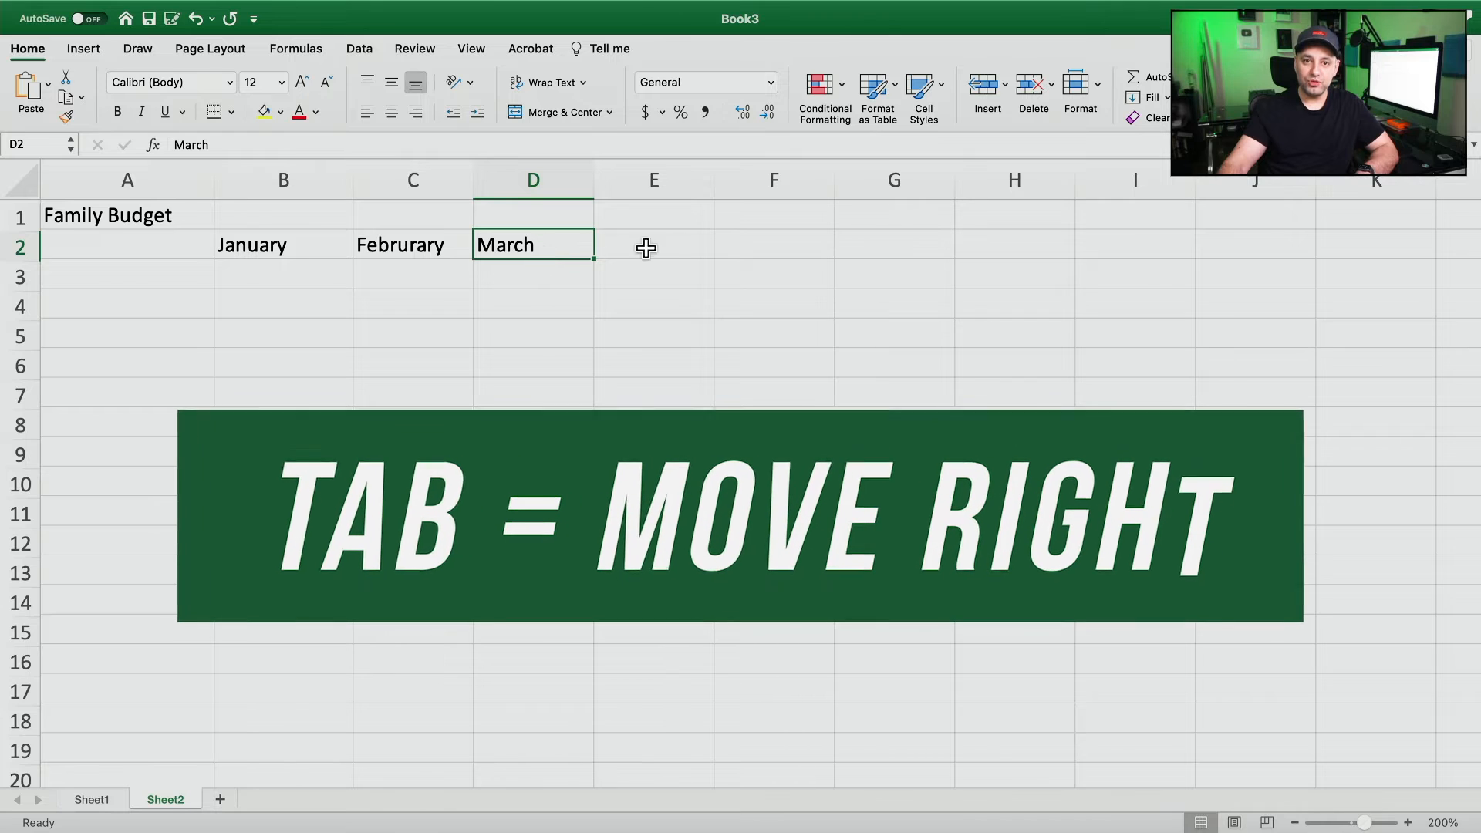
{"action": "key", "text": "Tab"}
{"action": "key", "text": "Tab"}
{"action": "key", "text": "Tab"}
{"action": "key", "text": "Tab"}
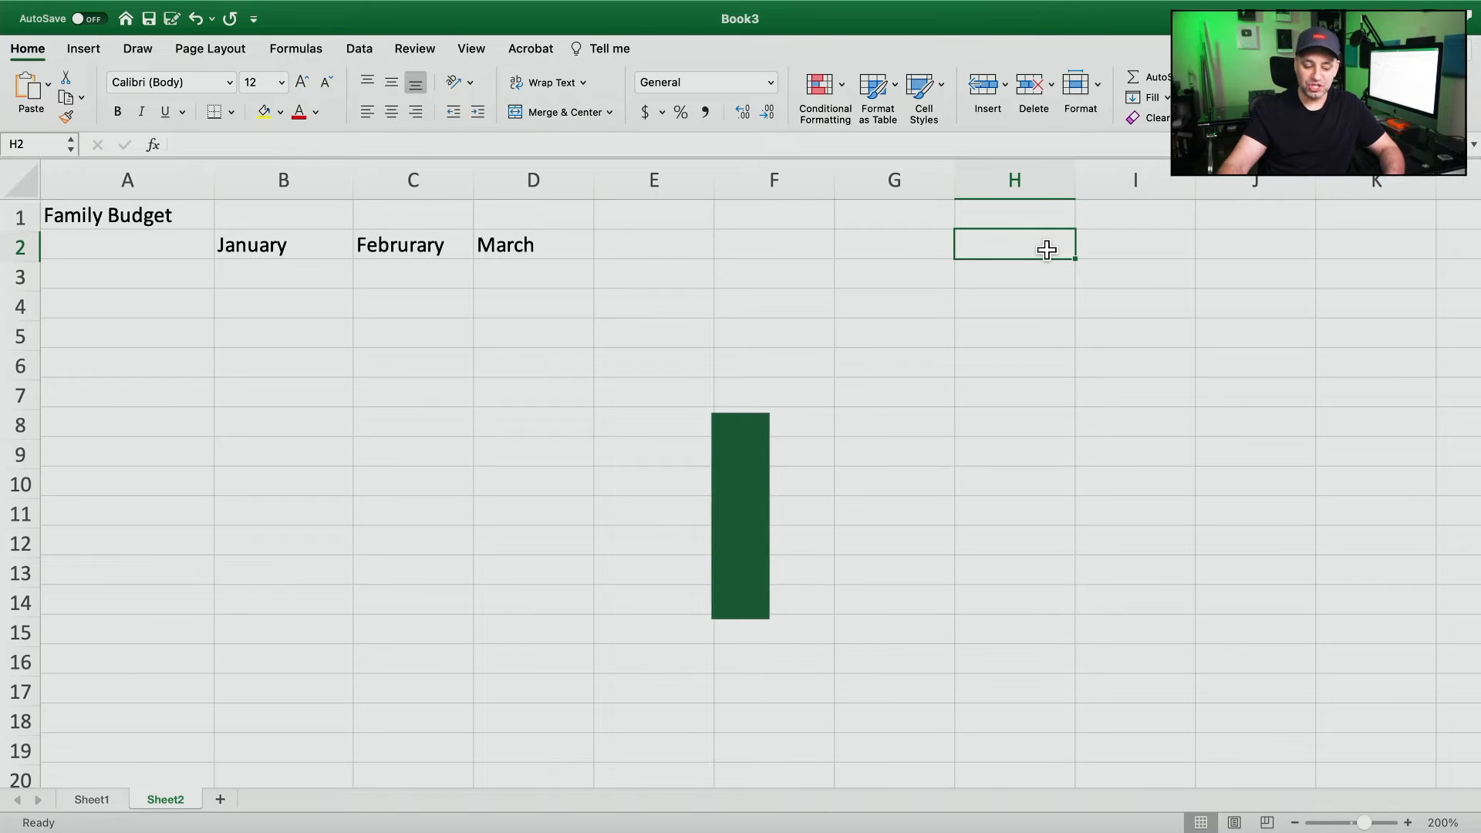
{"action": "key", "text": "shift+Tab"}
{"action": "key", "text": "shift+Tab"}
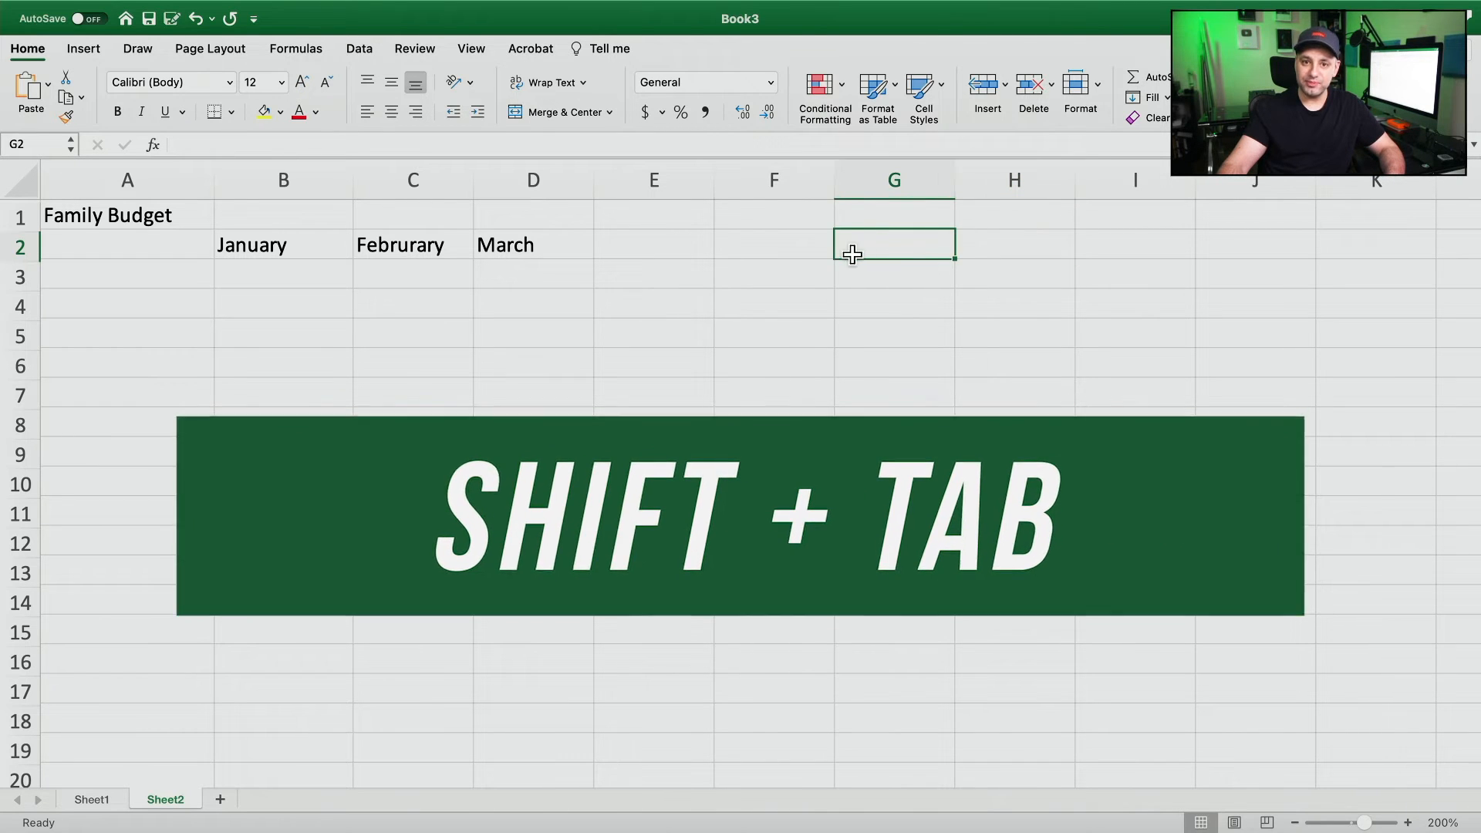
{"action": "key", "text": "shift+Tab"}
{"action": "key", "text": "shift+Tab"}
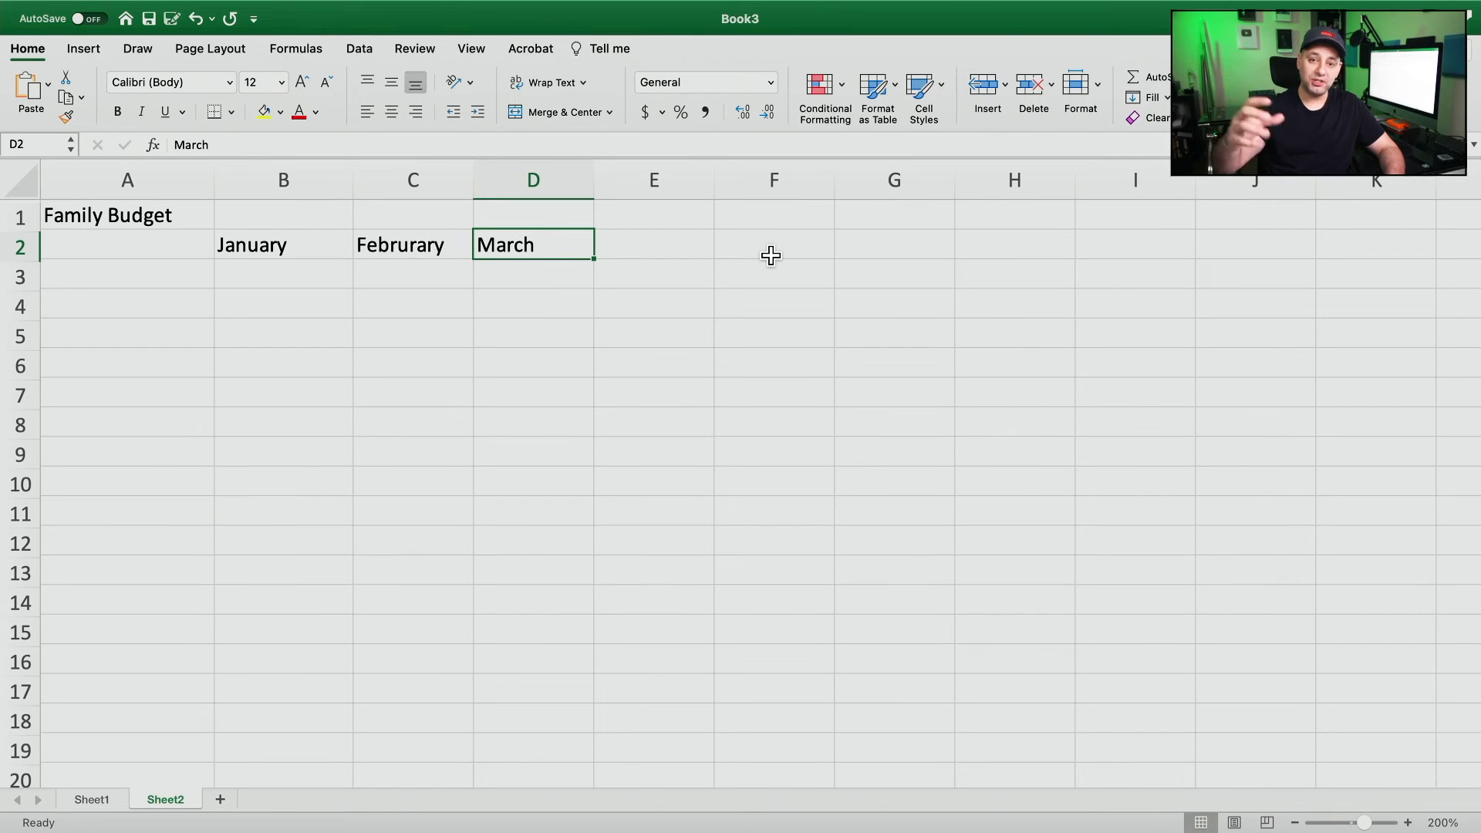
Step the active cell from C2 across to F2 and return to the March heading in D2.
{"action": "left_click", "coordinate": [771, 253]}
{"action": "left_click", "coordinate": [597, 252]}
{"action": "left_click", "coordinate": [461, 251]}
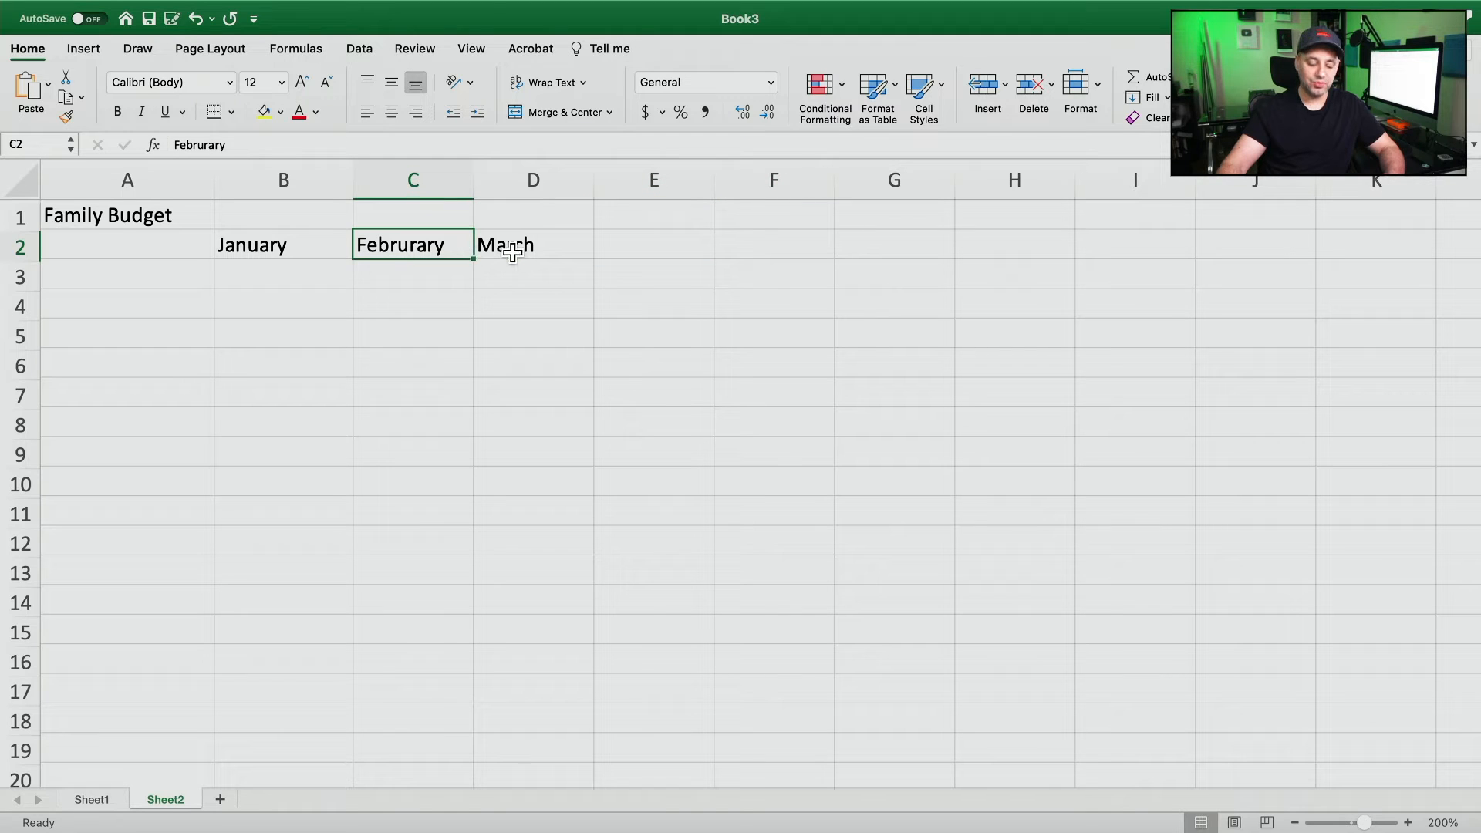
{"action": "key", "text": "Tab"}
{"action": "key", "text": "Tab"}
{"action": "key", "text": "Tab"}
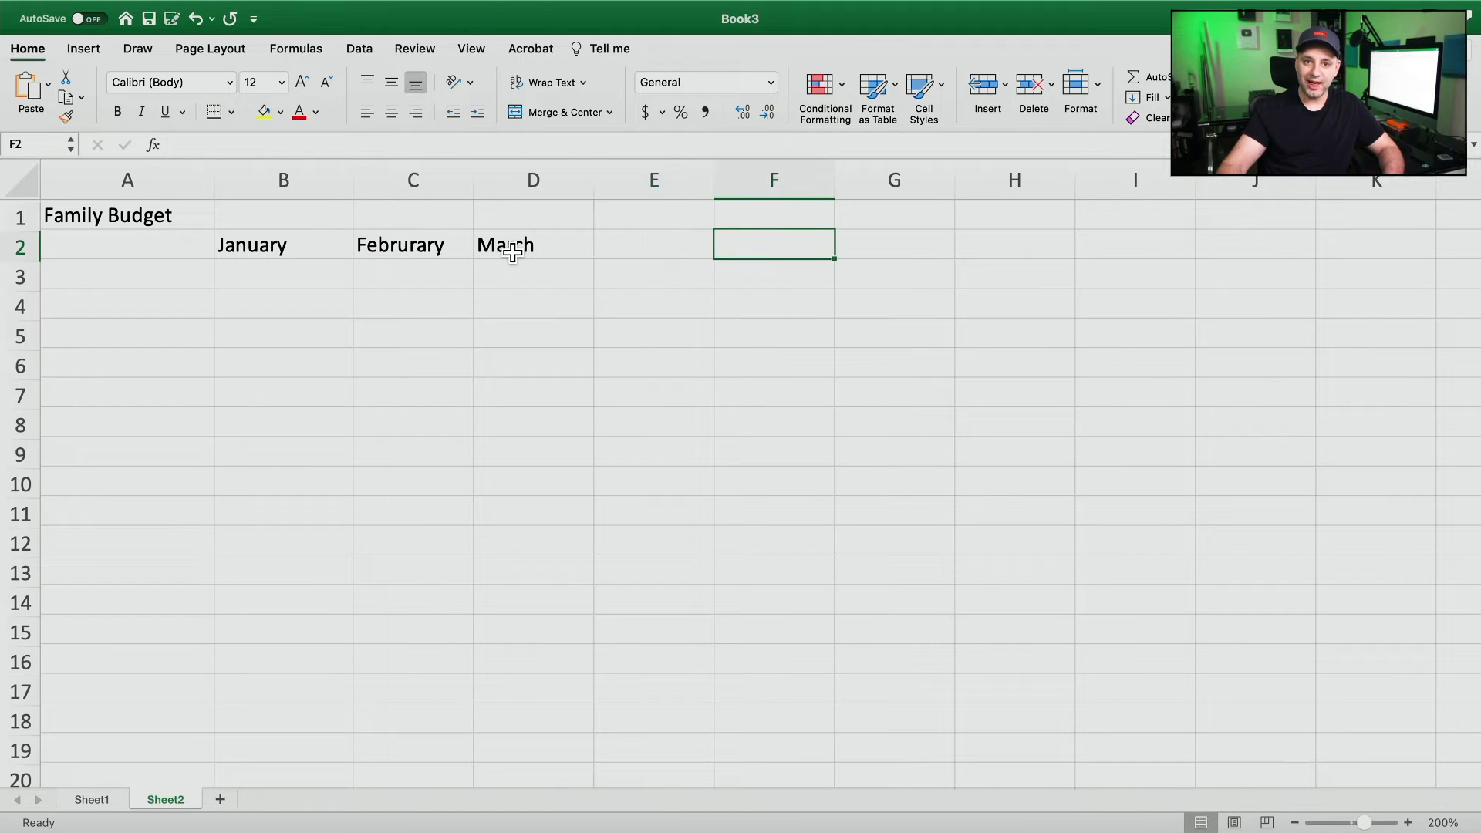
{"action": "key", "text": "Left"}
{"action": "key", "text": "Left"}
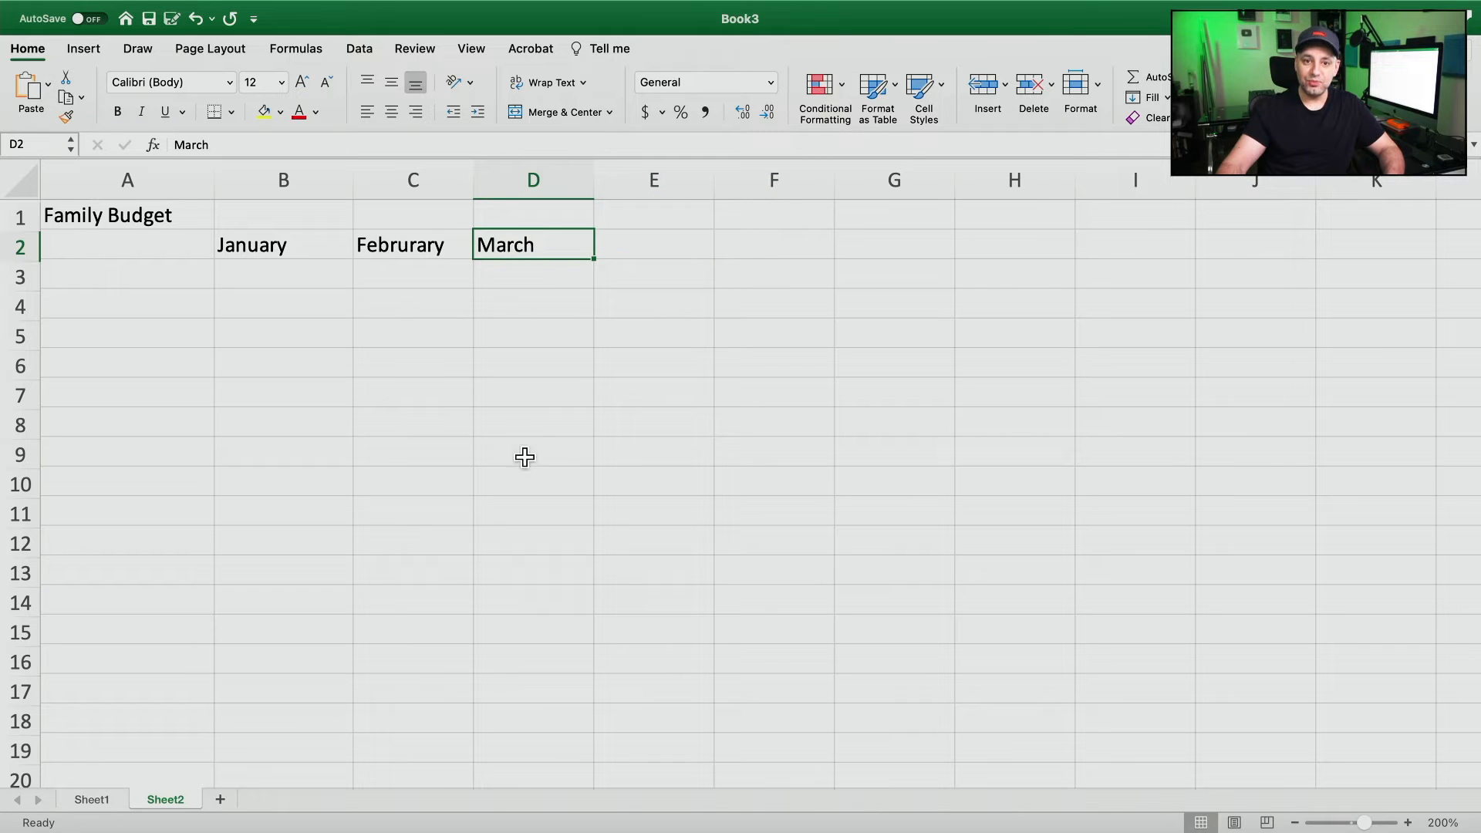
Move the active cell down column D from the March heading to D6.
{"action": "key", "text": "Return"}
{"action": "key", "text": "Return"}
{"action": "key", "text": "Return"}
{"action": "key", "text": "Return"}
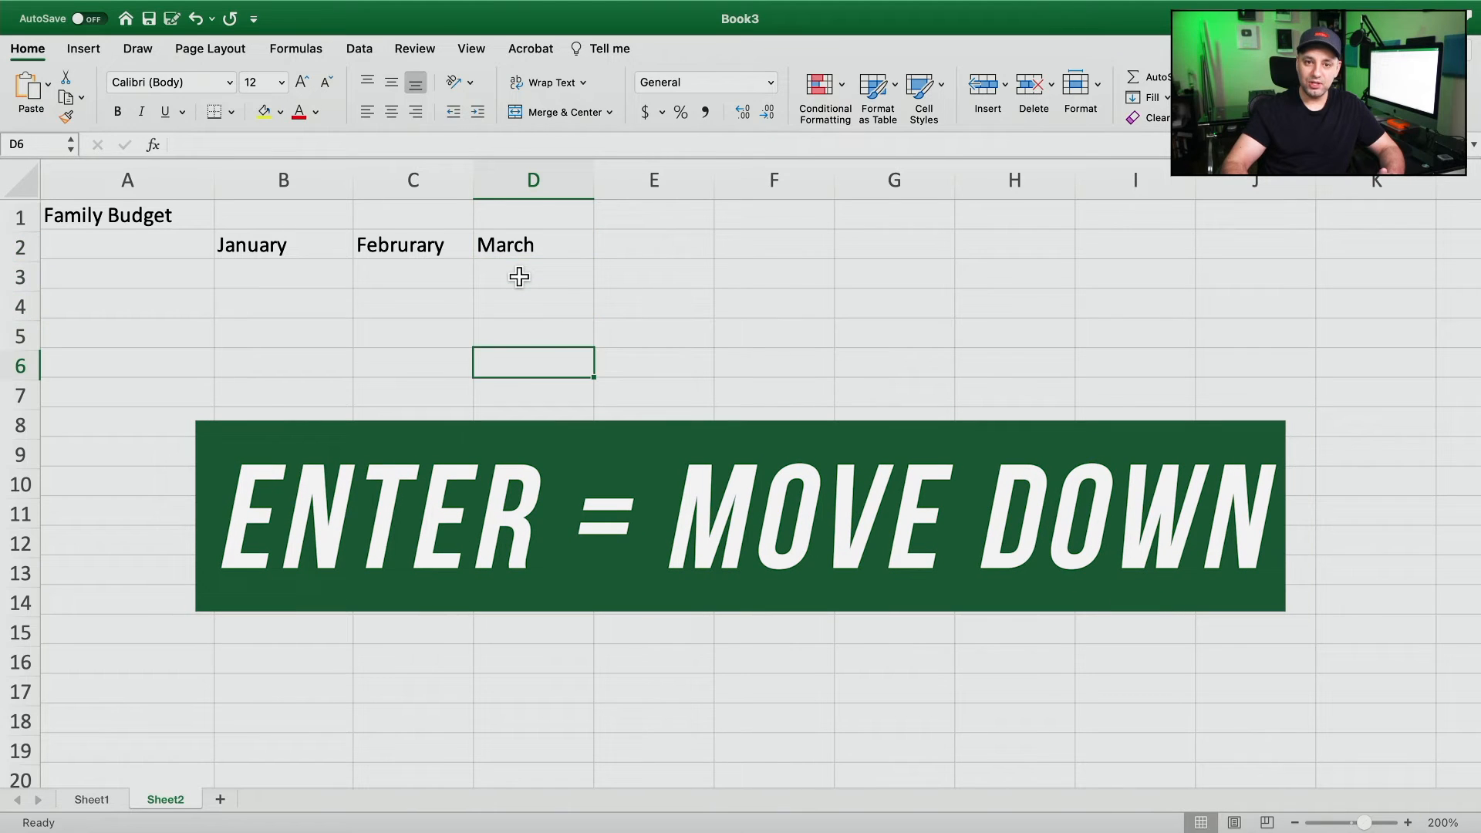
Move the active cell up column D from D6 back to the March heading in D2.
{"action": "key", "text": "shift+Return"}
{"action": "key", "text": "shift+Return"}
{"action": "key", "text": "shift+Return"}
{"action": "key", "text": "shift+Return"}
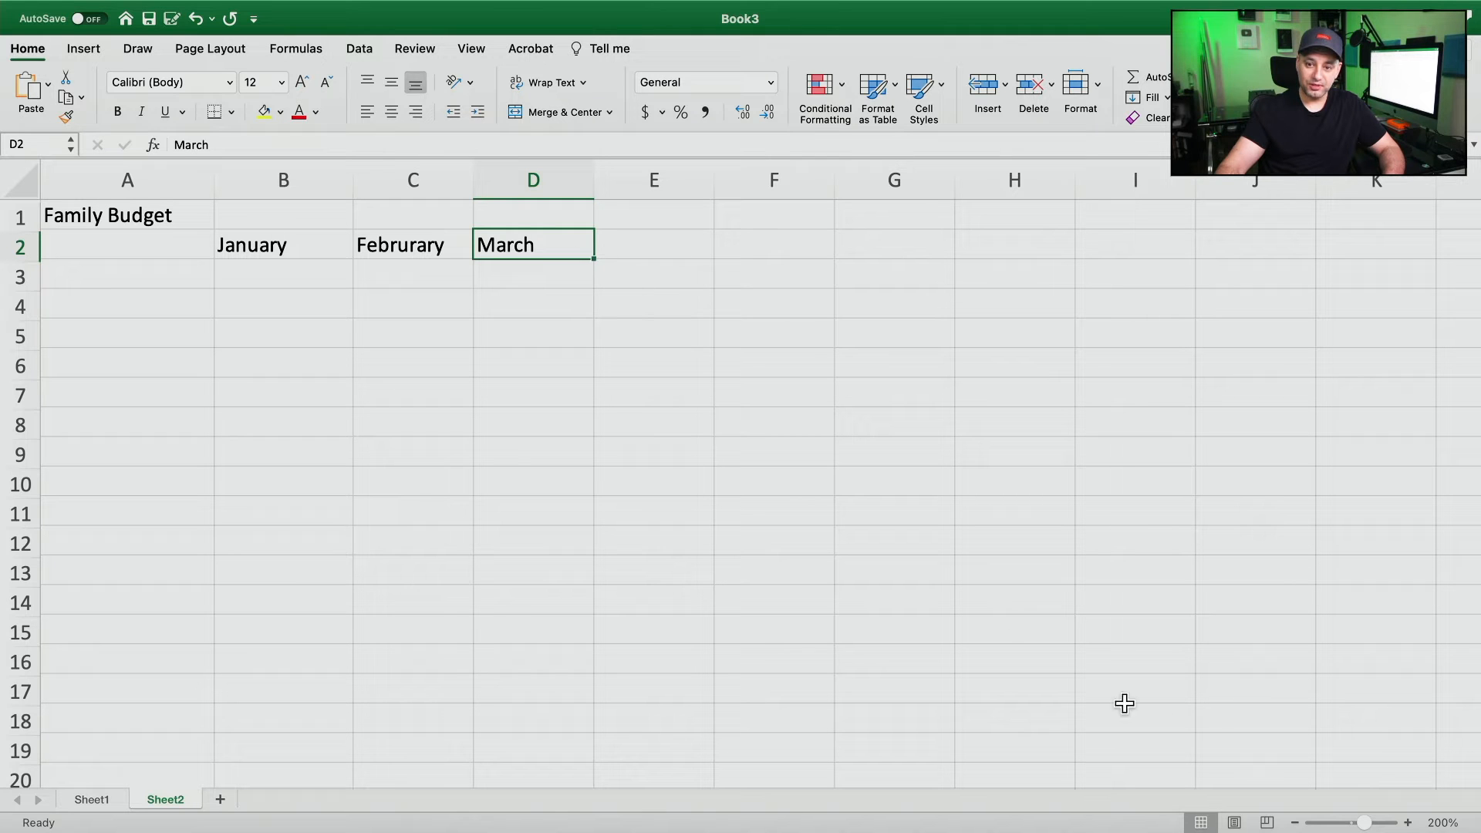
Autofill the month headings from March in D2 across row 2 to N2 and clear the extra January in N2.
{"action": "left_click_drag", "start_coordinate": [1367, 825], "coordinate": [1370, 824]}
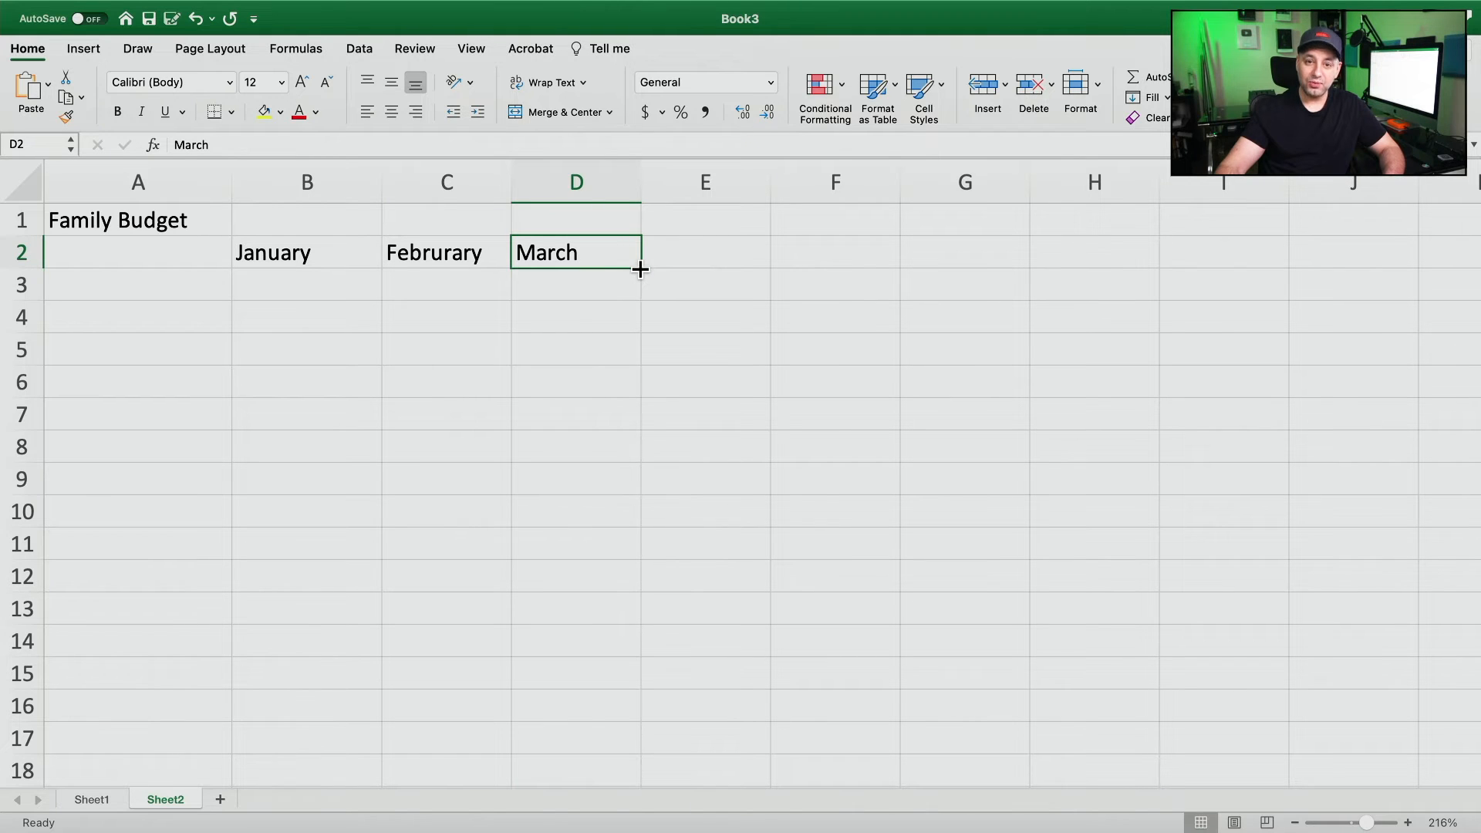
{"action": "left_click_drag", "start_coordinate": [644, 264], "coordinate": [1365, 255]}
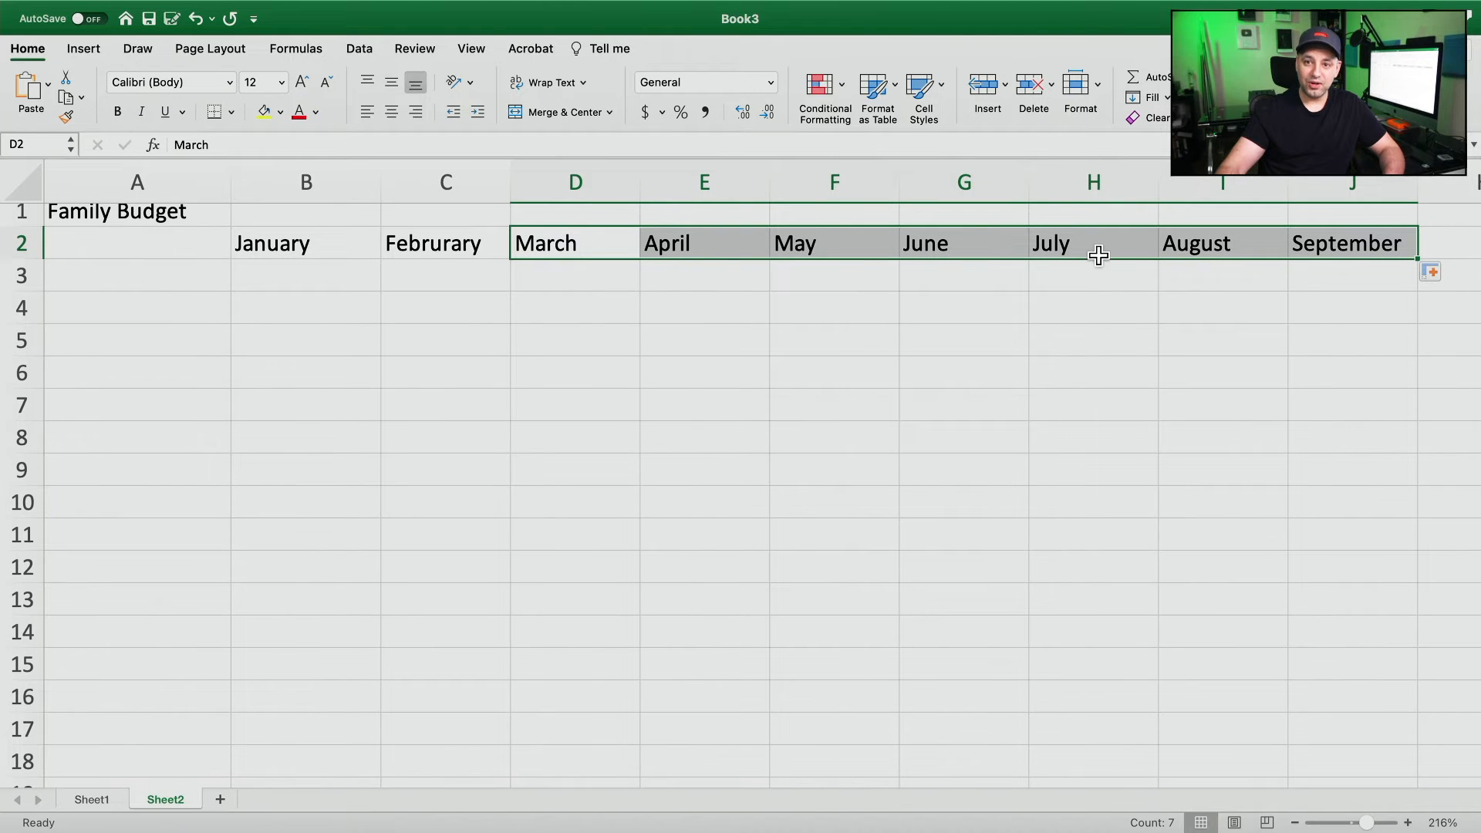
{"action": "scroll", "coordinate": [902, 270], "scroll_direction": "right", "scroll_amount": 5}
{"action": "scroll", "coordinate": [900, 262], "scroll_direction": "right", "scroll_amount": 1}
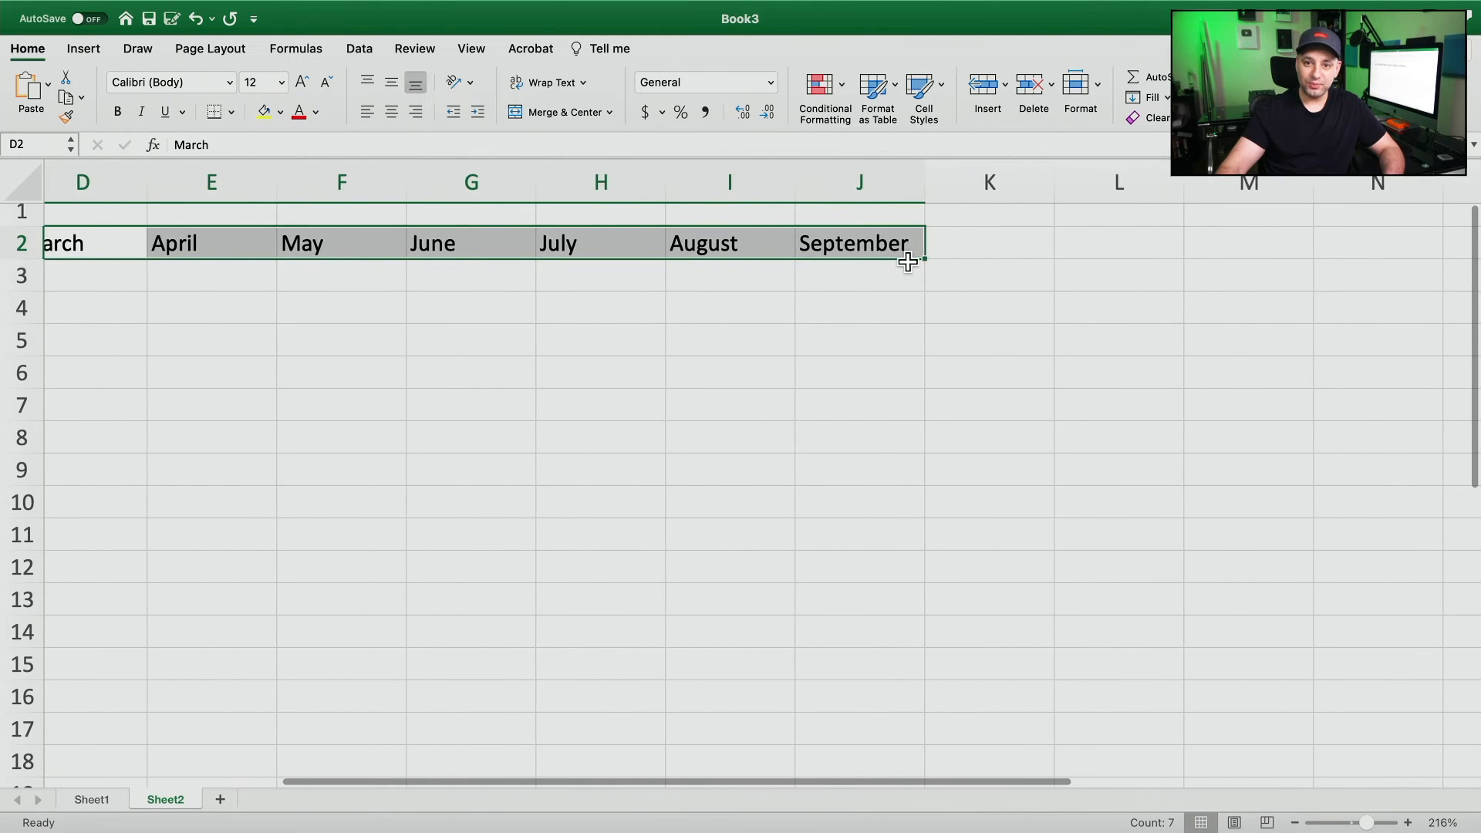
{"action": "left_click_drag", "start_coordinate": [925, 259], "coordinate": [1409, 241]}
{"action": "left_click", "coordinate": [1369, 248]}
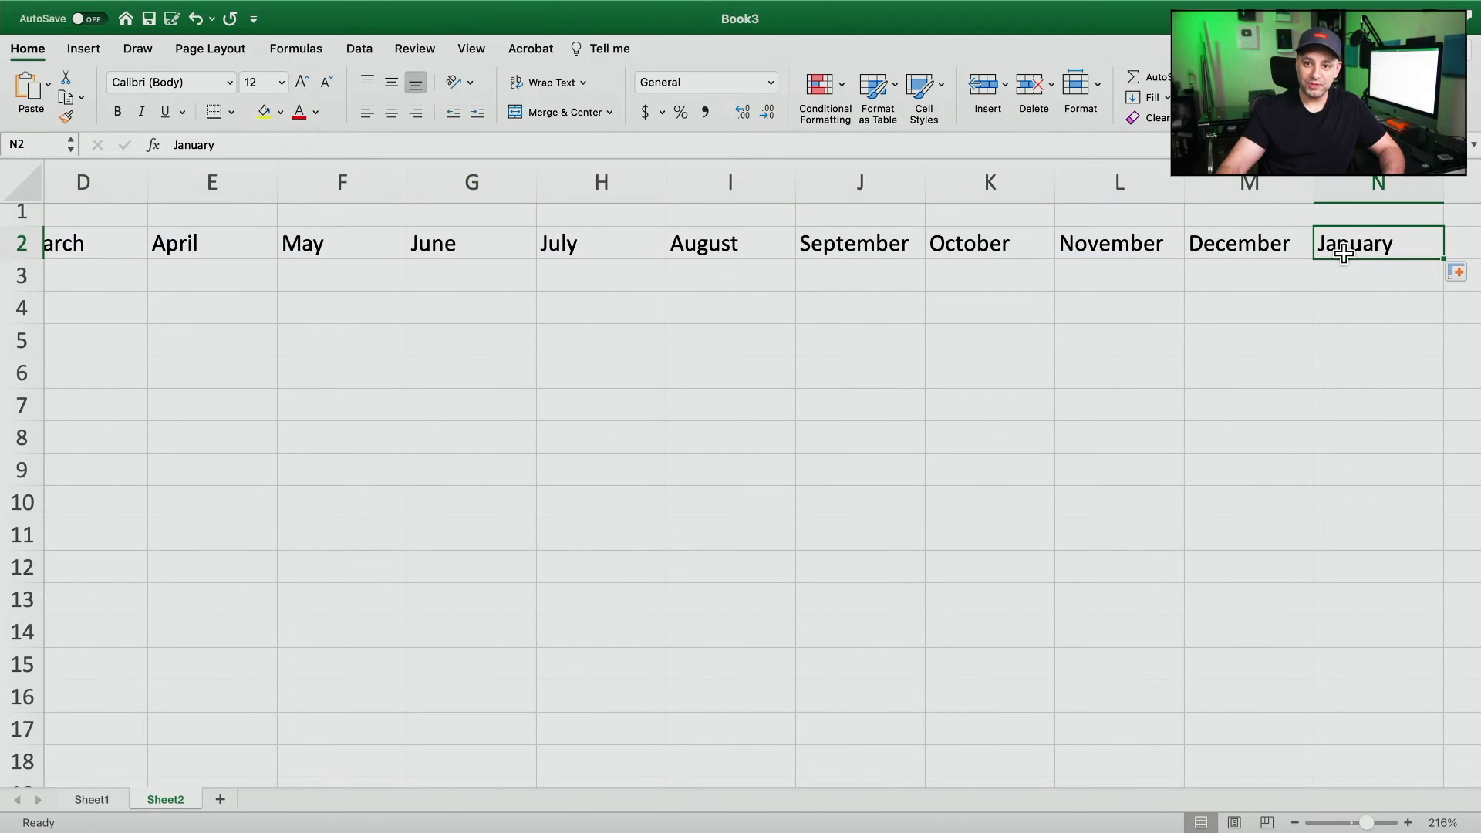
{"action": "key", "text": "Delete"}
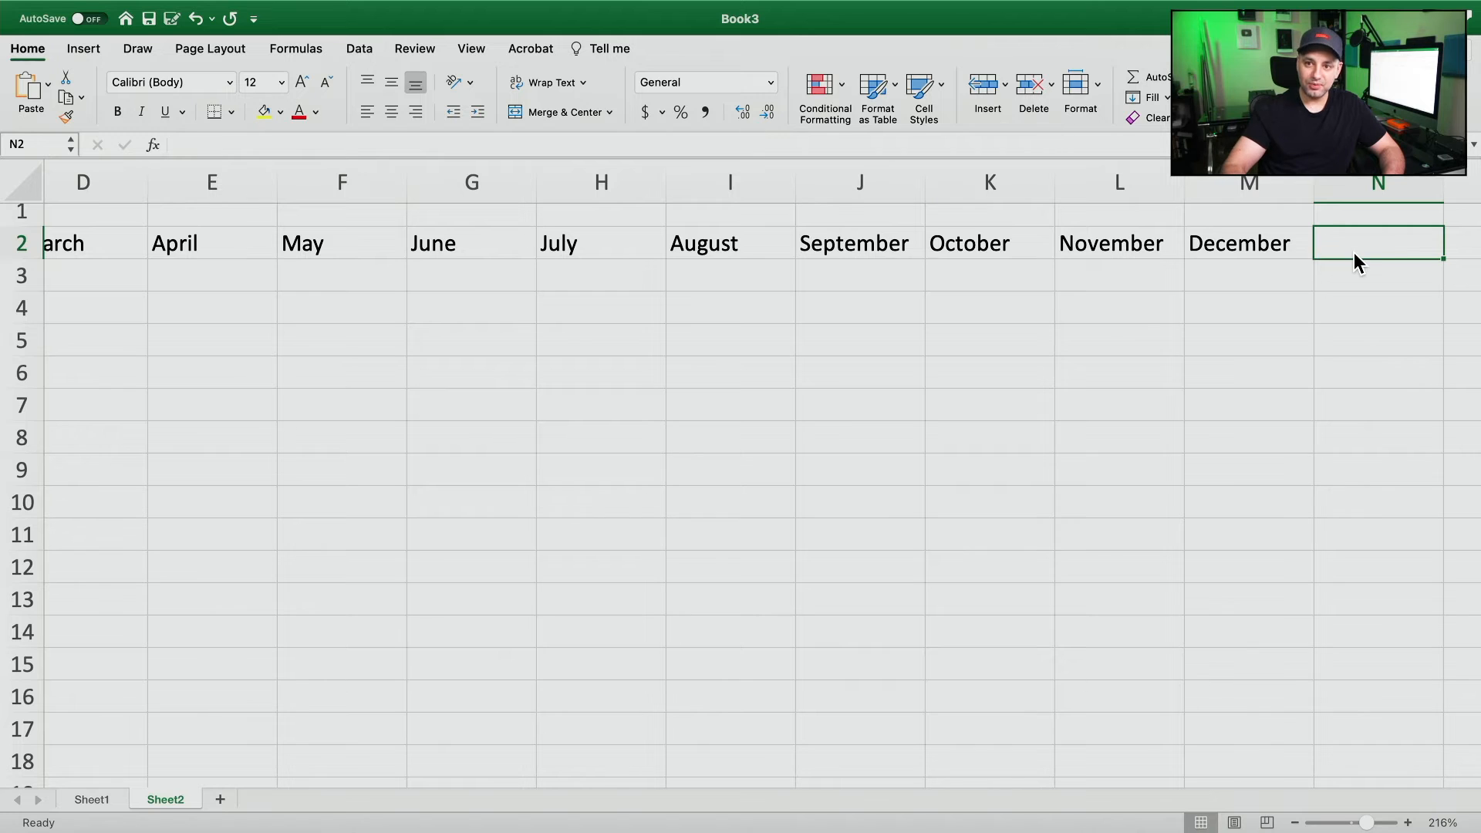
Enter the date 1/1/2025 in A3 and autofill the daily dates down to A16.
{"action": "scroll", "coordinate": [1126, 265], "scroll_direction": "left", "scroll_amount": 5}
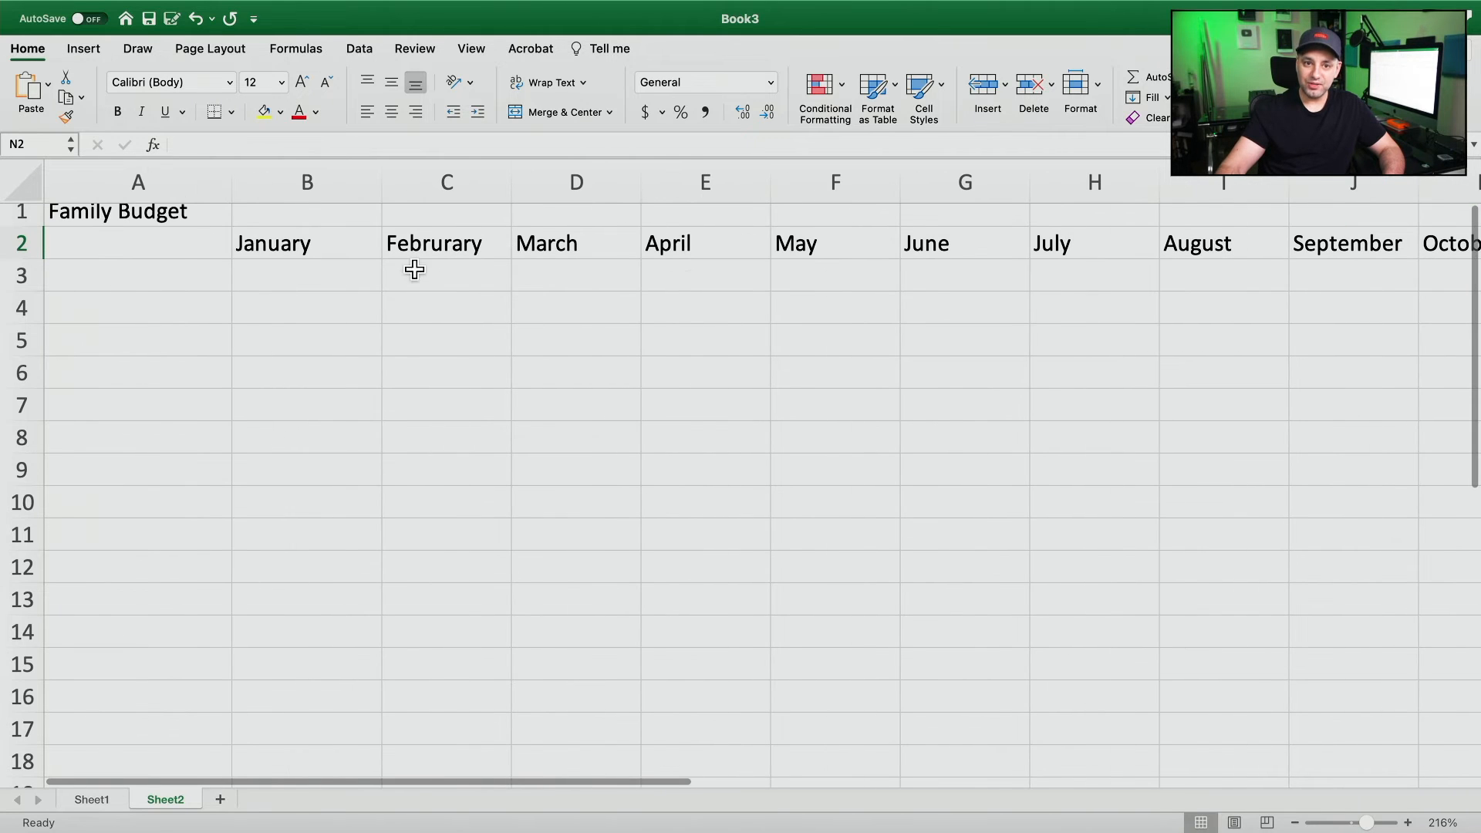
{"action": "left_click", "coordinate": [171, 286]}
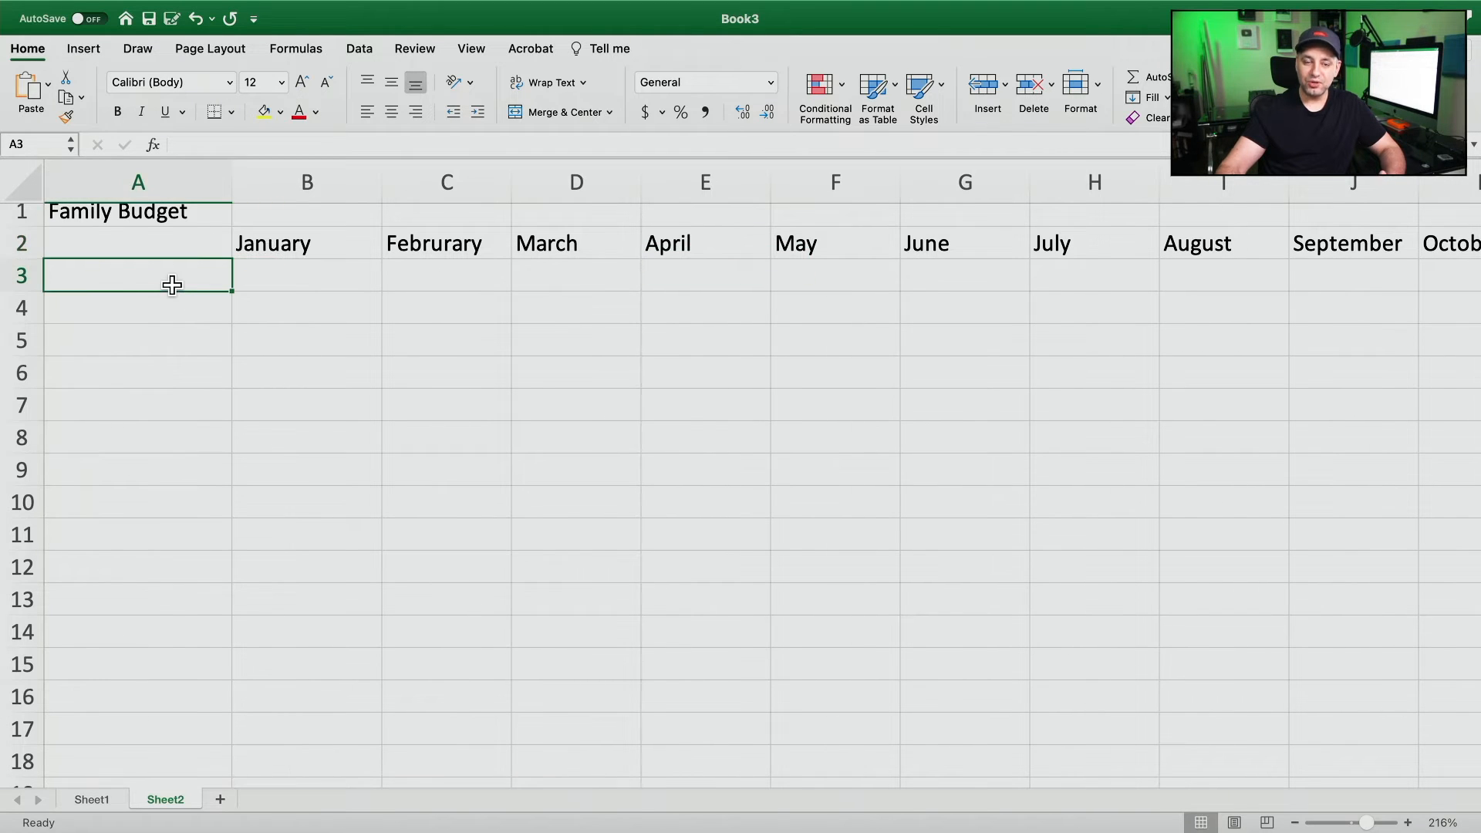
{"action": "type", "text": "1/"}
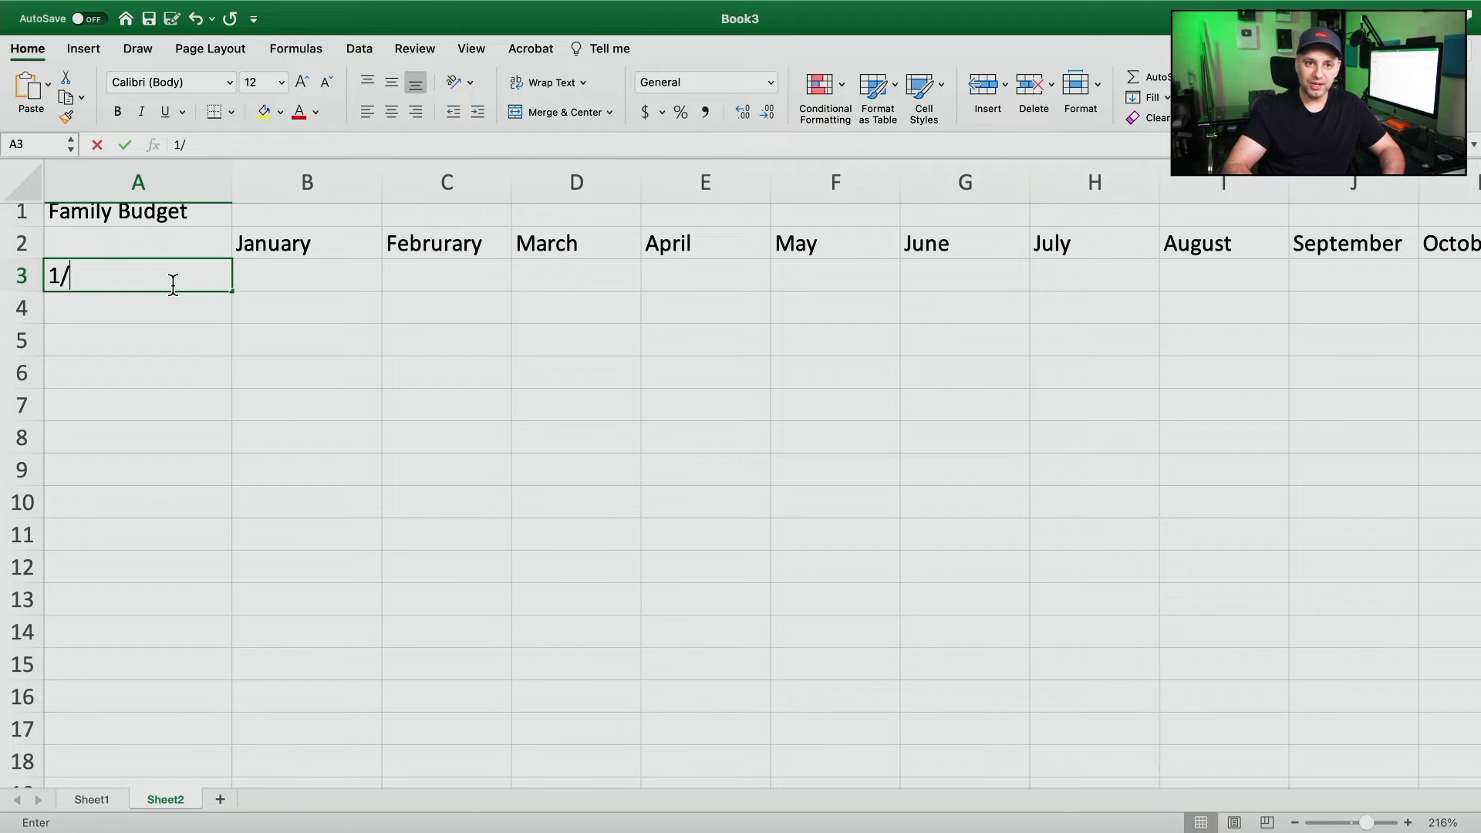
{"action": "type", "text": "1/2024"}
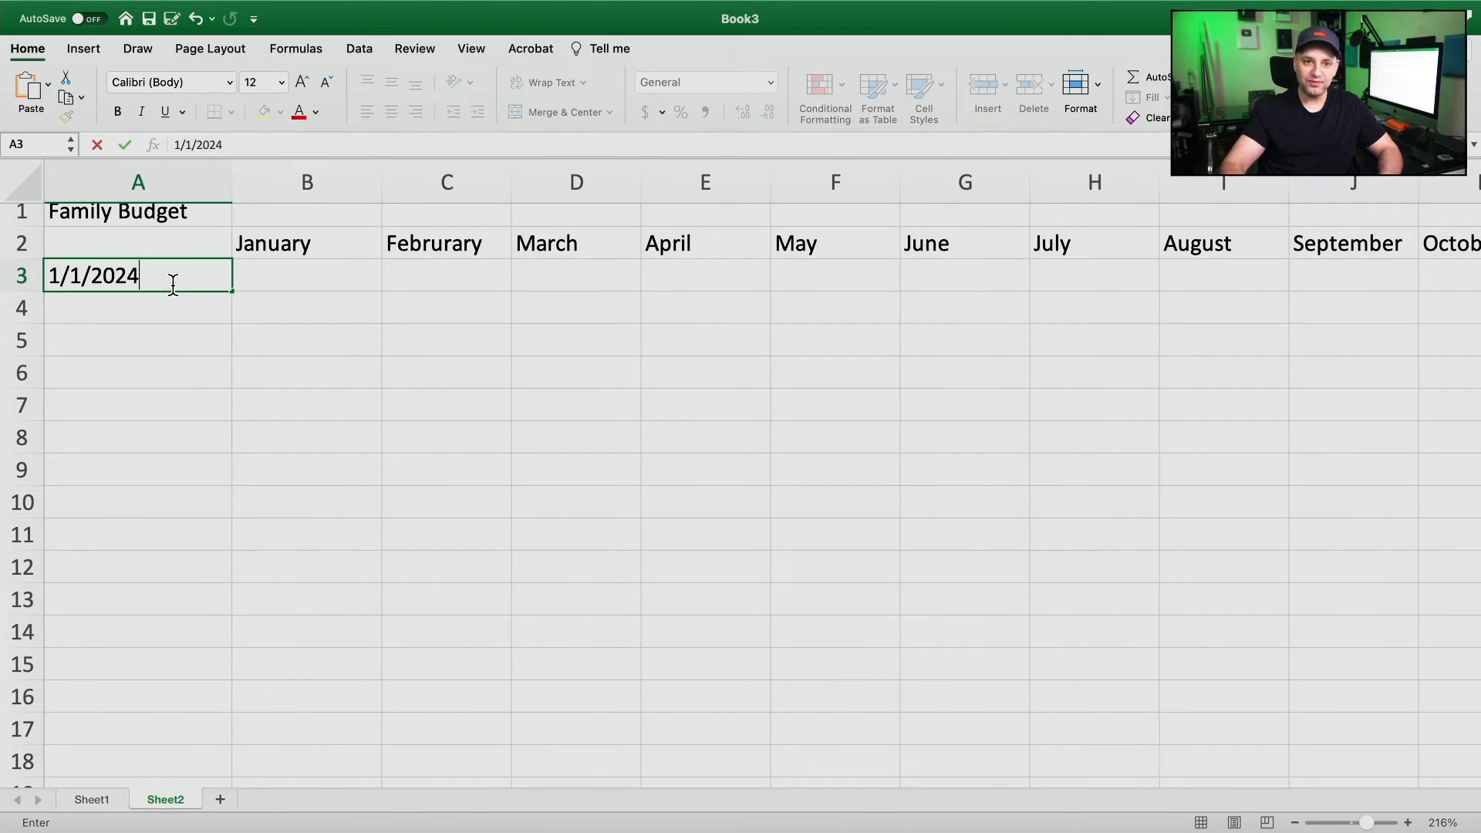
{"action": "key", "text": "BackSpace"}
{"action": "type", "text": "5"}
{"action": "key", "text": "Return"}
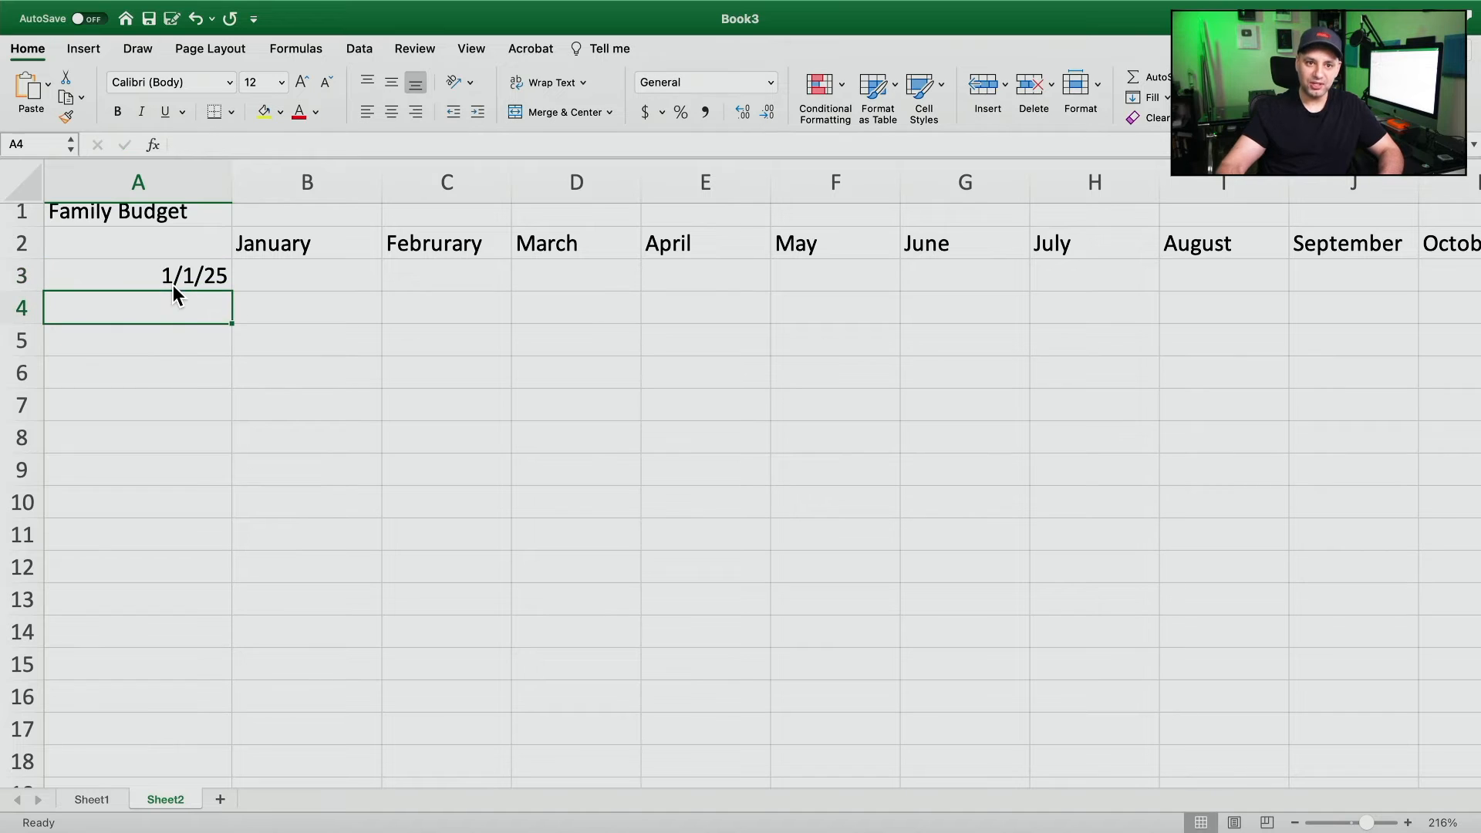
{"action": "left_click", "coordinate": [218, 280]}
{"action": "left_click_drag", "start_coordinate": [230, 293], "coordinate": [206, 705]}
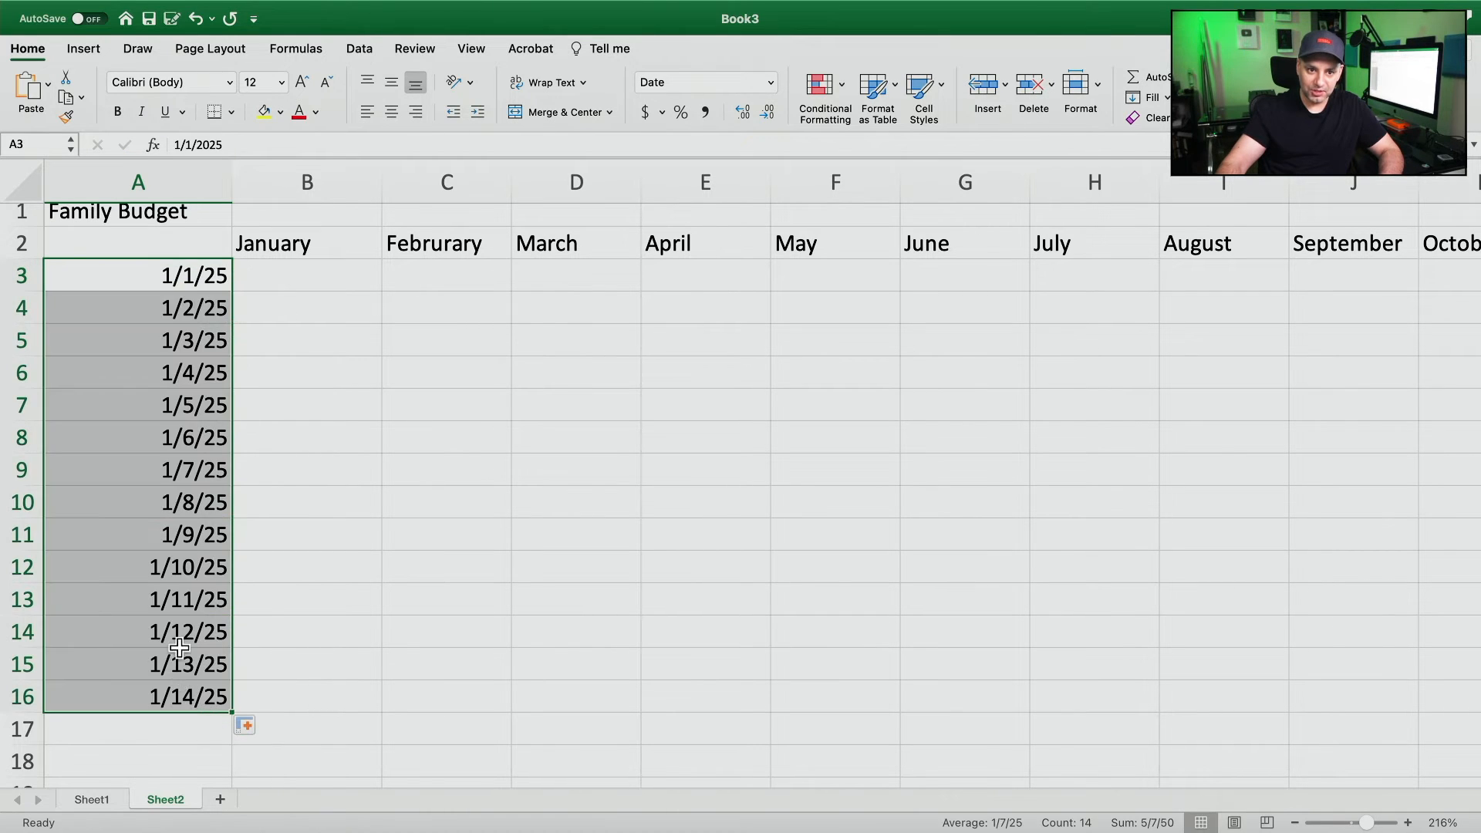
Clear the filled dates from cells A3 to A16.
{"action": "left_click", "coordinate": [180, 698]}
{"action": "left_click_drag", "start_coordinate": [181, 698], "coordinate": [96, 277]}
{"action": "key", "text": "Delete"}
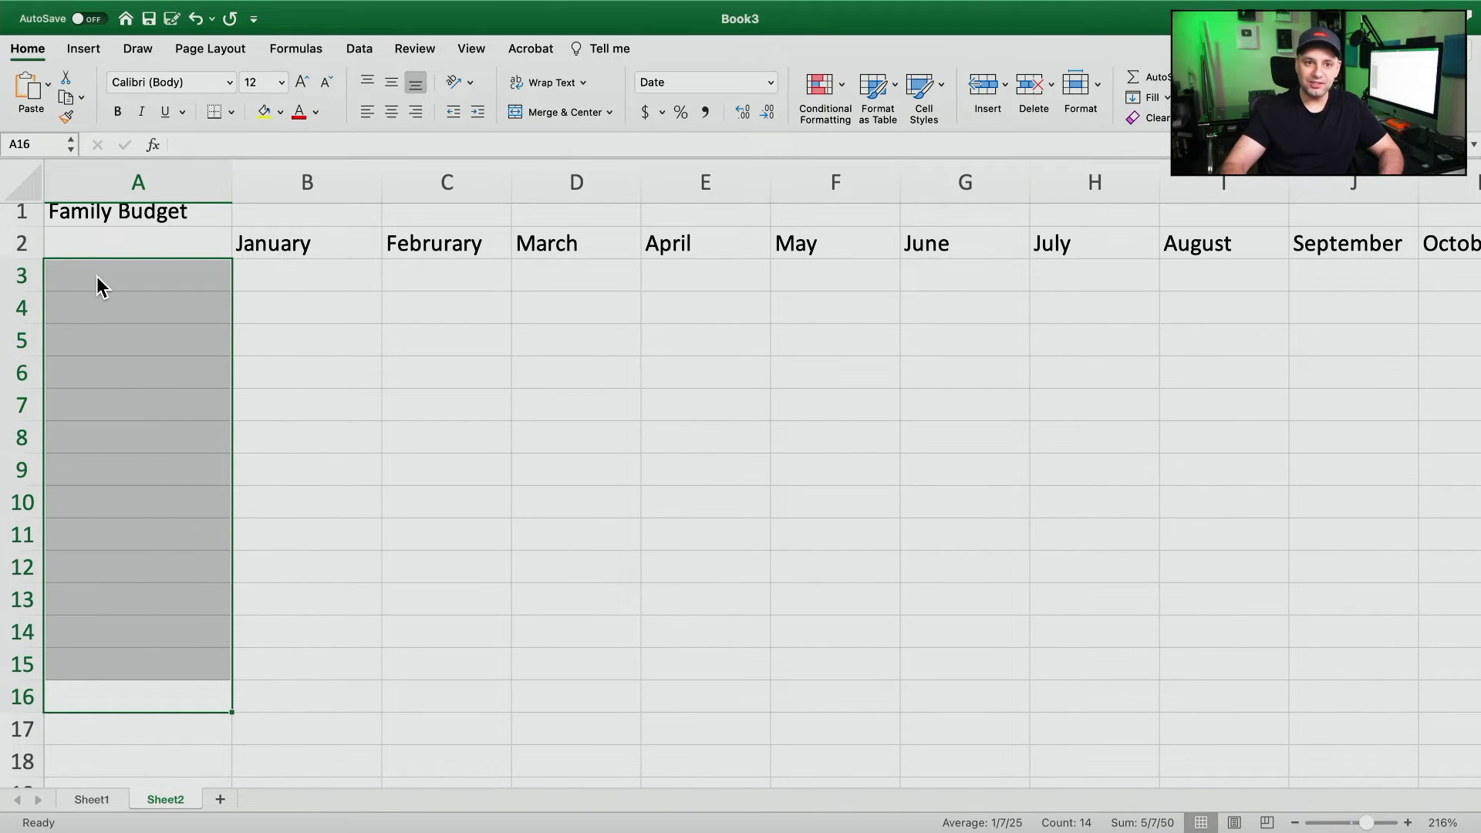
{"action": "left_click", "coordinate": [287, 275]}
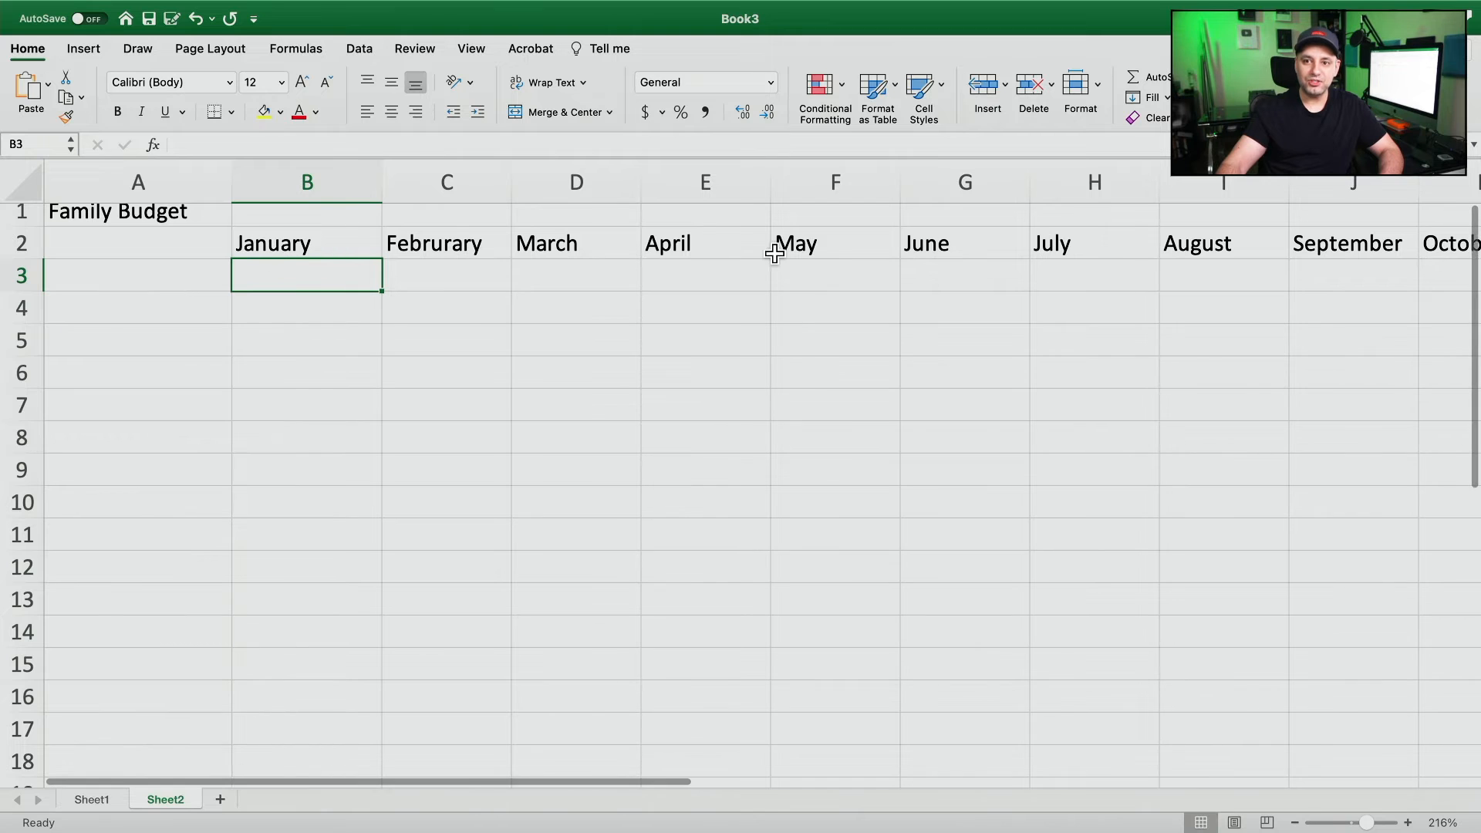
{"action": "scroll", "coordinate": [771, 248], "scroll_direction": "right", "scroll_amount": 2}
{"action": "scroll", "coordinate": [1155, 245], "scroll_direction": "right", "scroll_amount": 2}
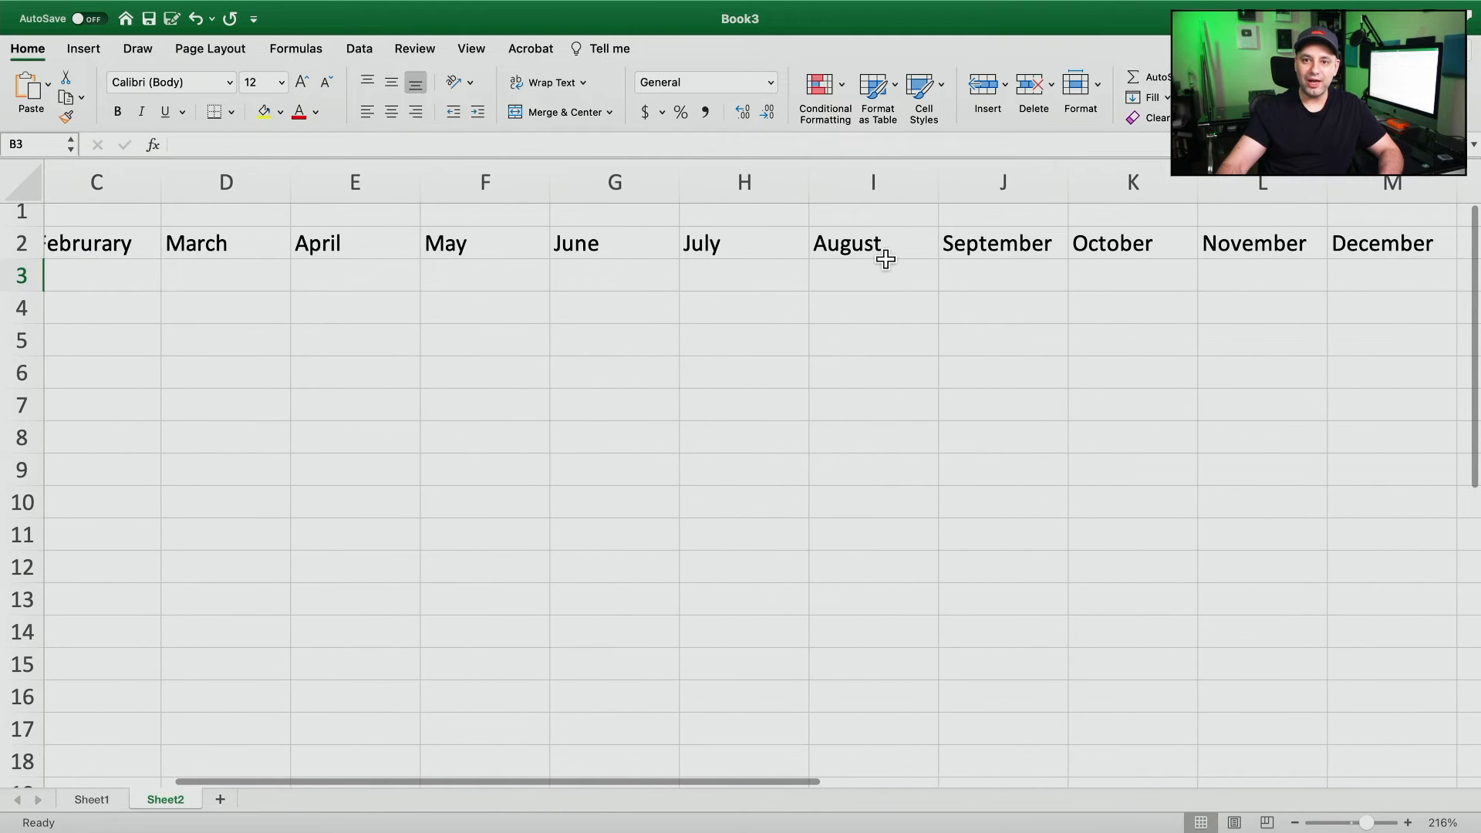
{"action": "scroll", "coordinate": [1102, 245], "scroll_direction": "left", "scroll_amount": 5}
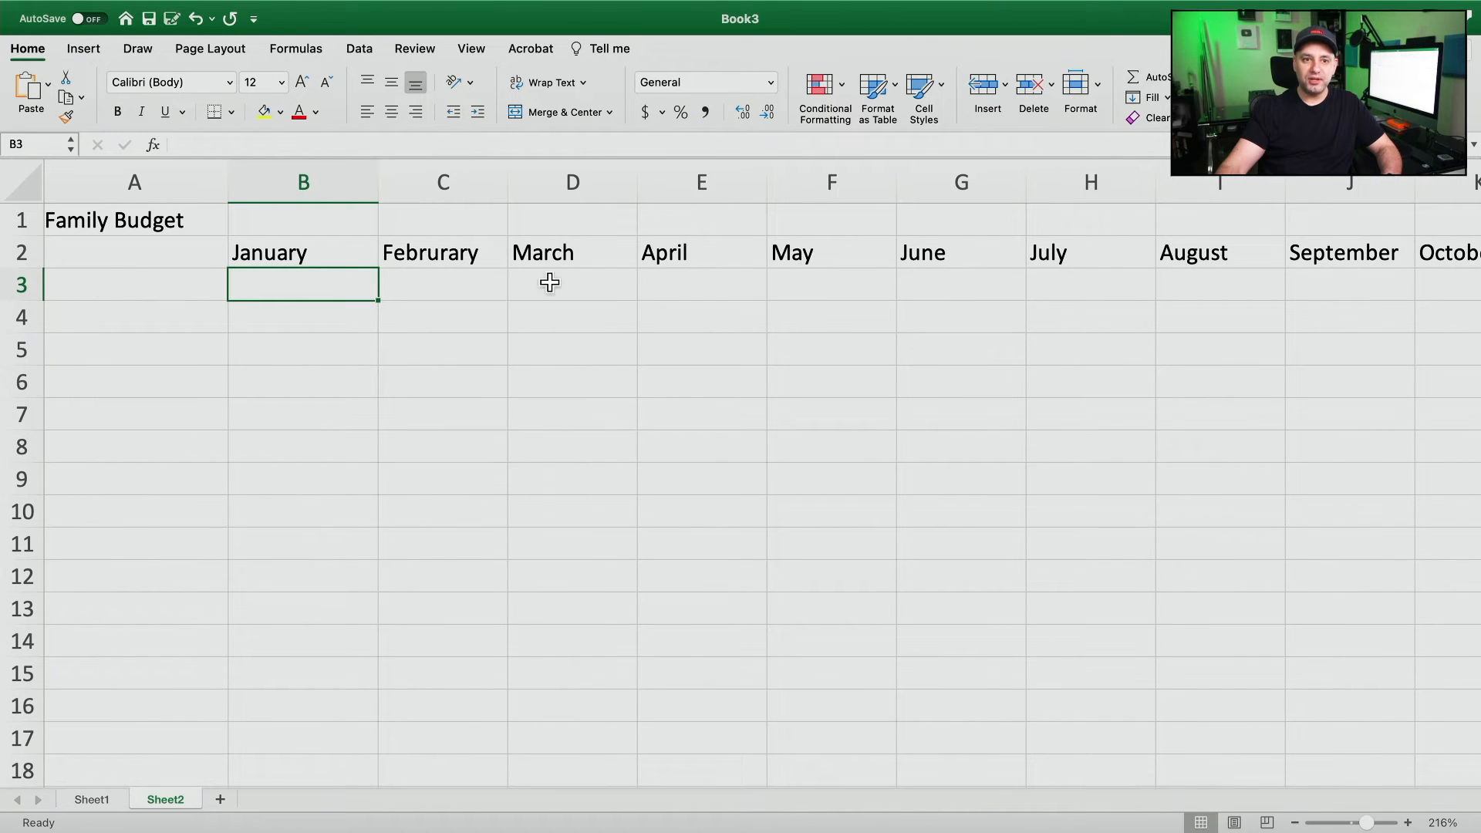
Enter the expense labels Rent, Electric and Gas in cells A3, A4 and A5.
{"action": "left_click", "coordinate": [128, 284]}
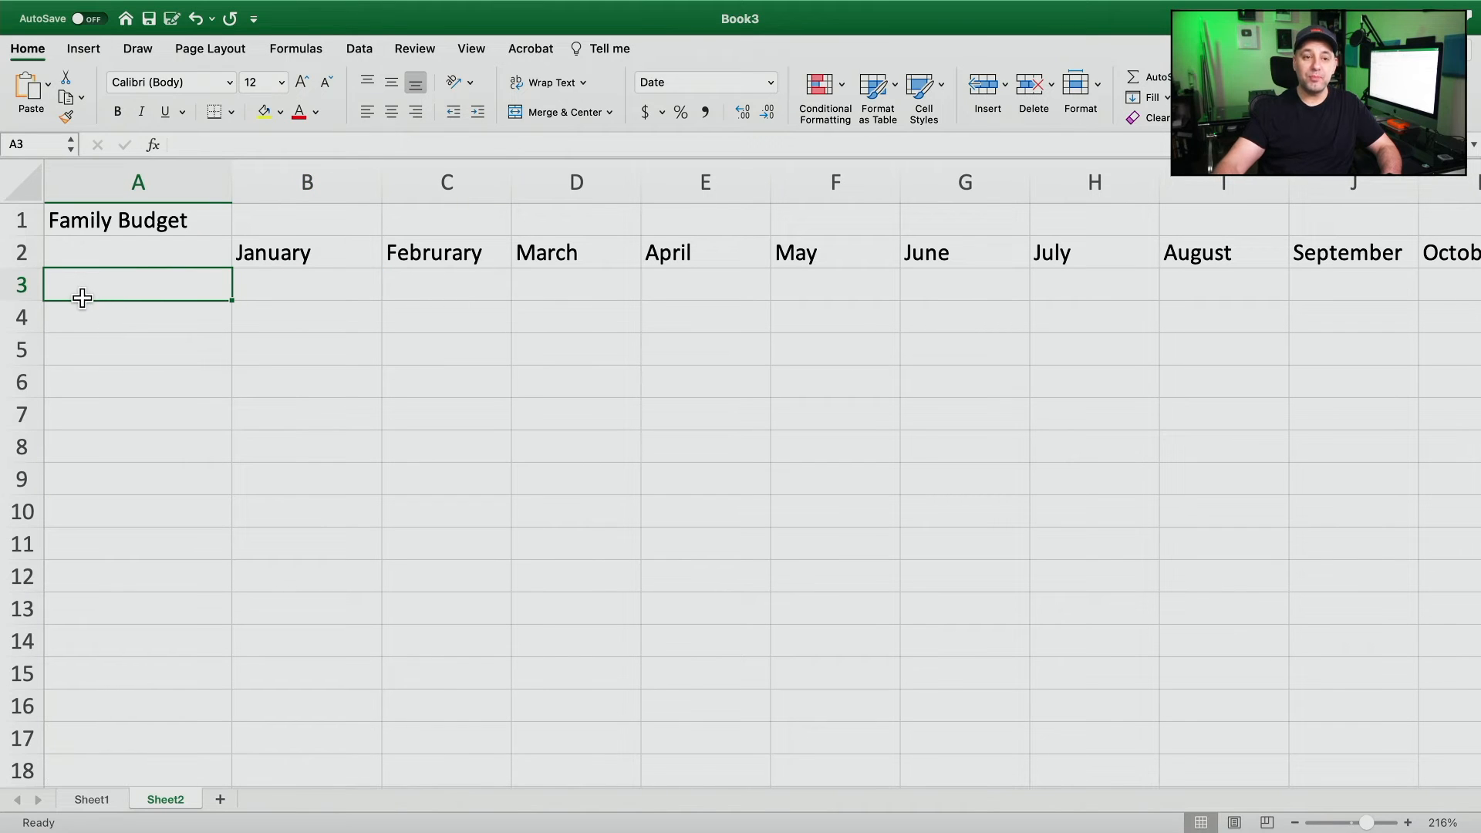
{"action": "type", "text": "Rent"}
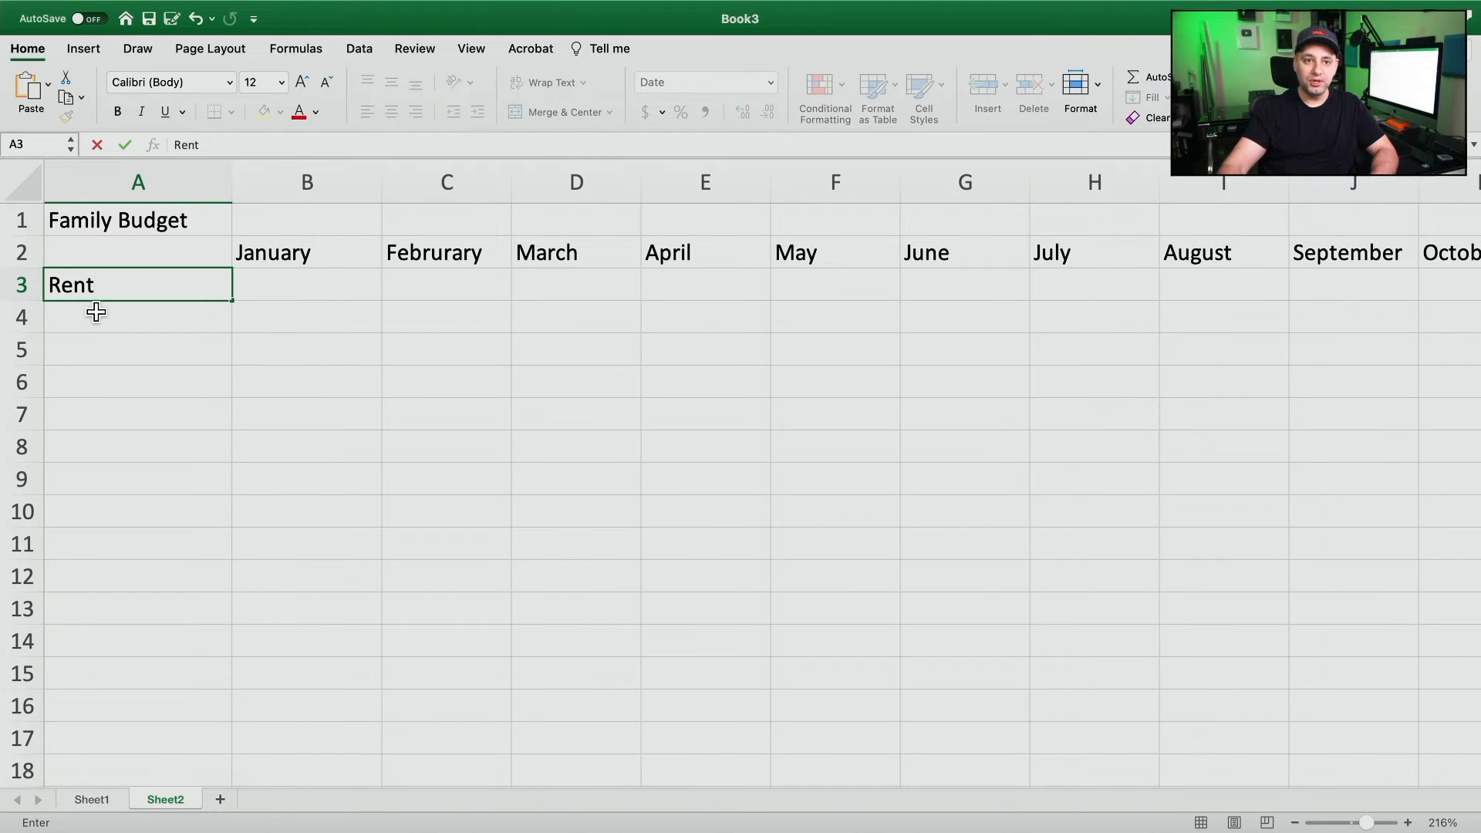
{"action": "key", "text": "Return"}
{"action": "type", "text": "Electric"}
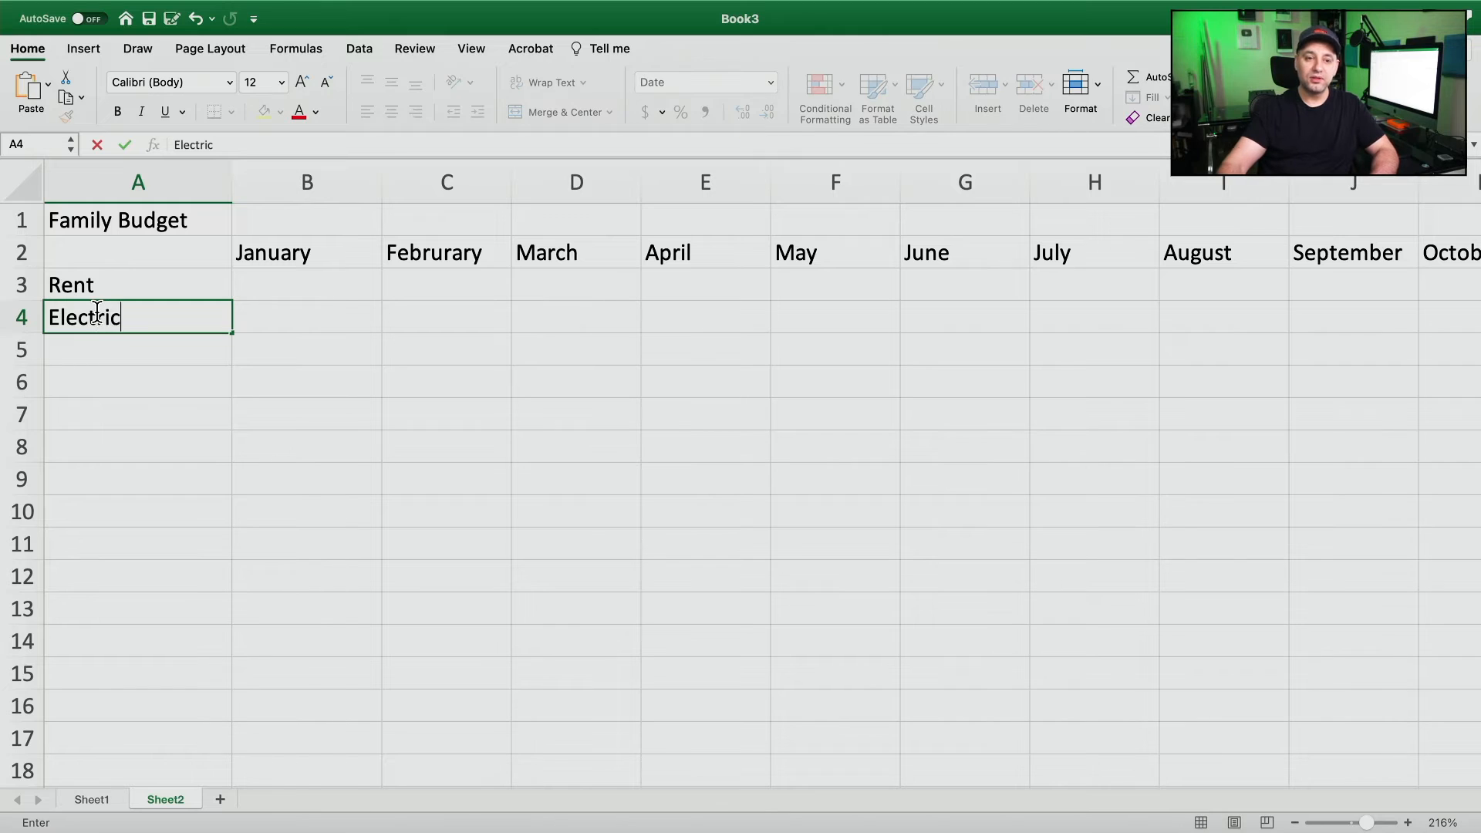
{"action": "left_click", "coordinate": [110, 348]}
{"action": "type", "text": "Gas"}
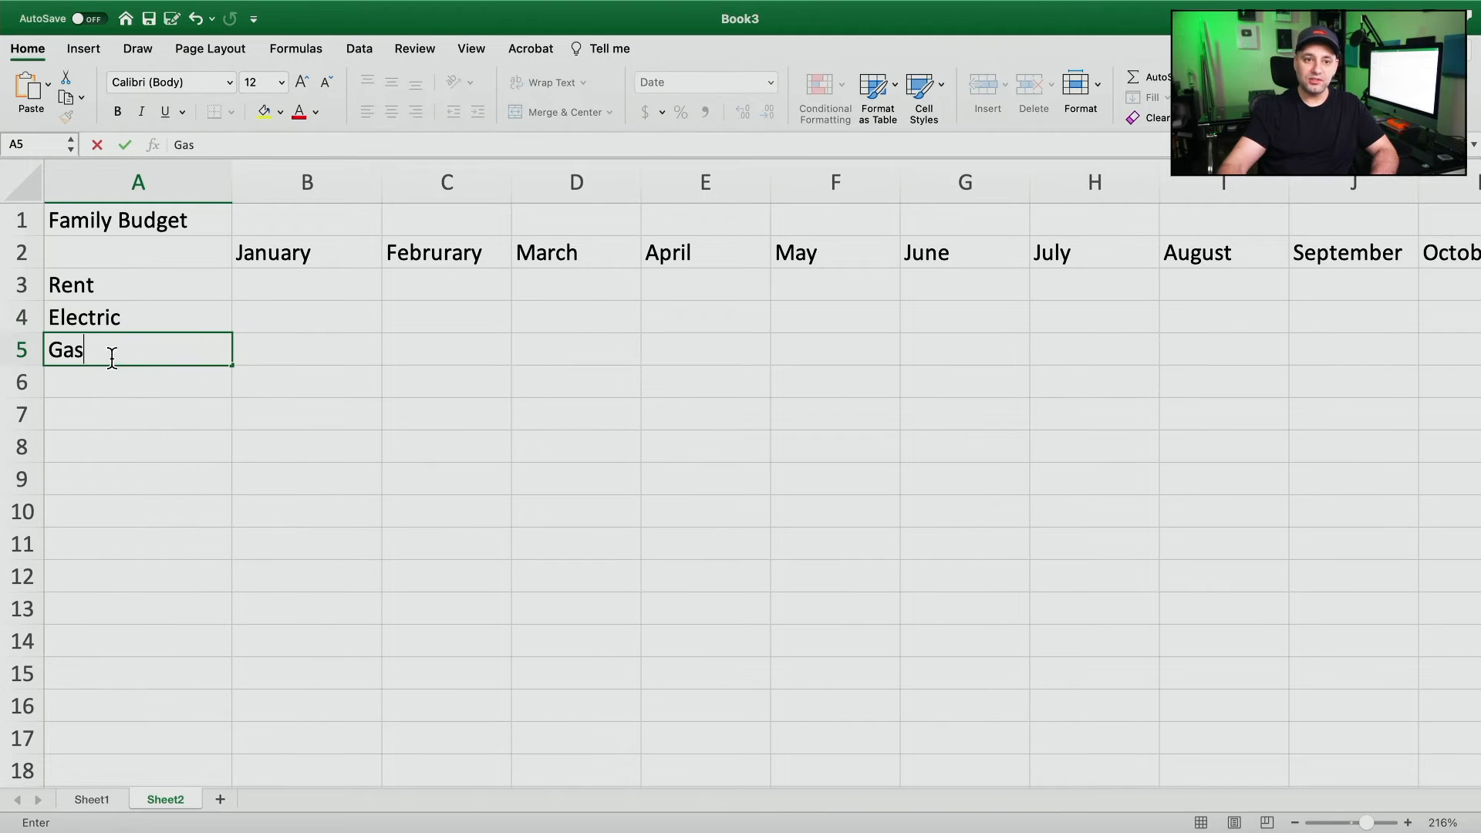
Enter the expense labels Food, Vacation and Cellphone in cells A6, A7 and A8.
{"action": "left_click", "coordinate": [107, 384]}
{"action": "type", "text": "ood"}
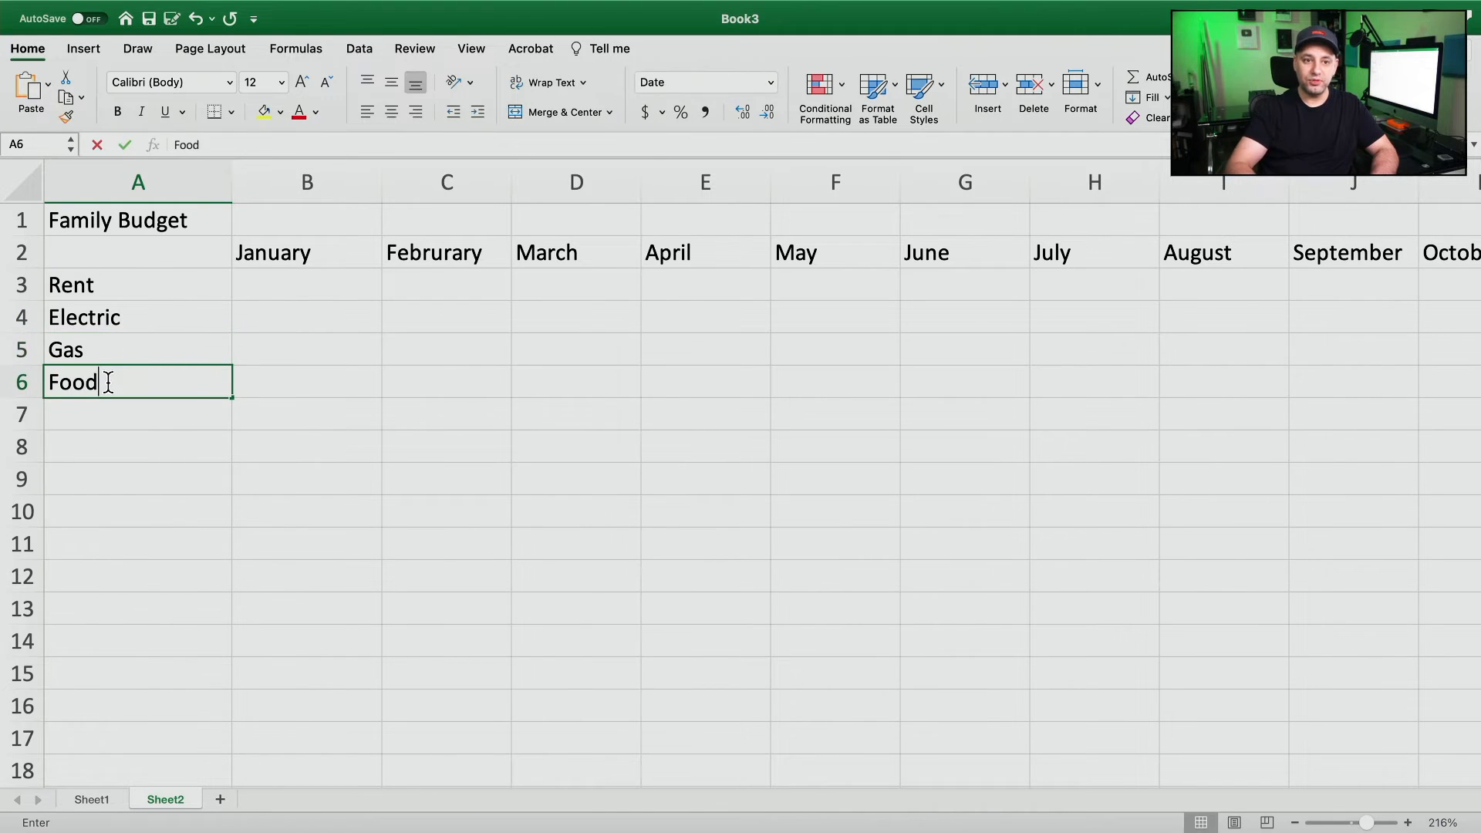
{"action": "key", "text": "Return"}
{"action": "type", "text": "Vacation"}
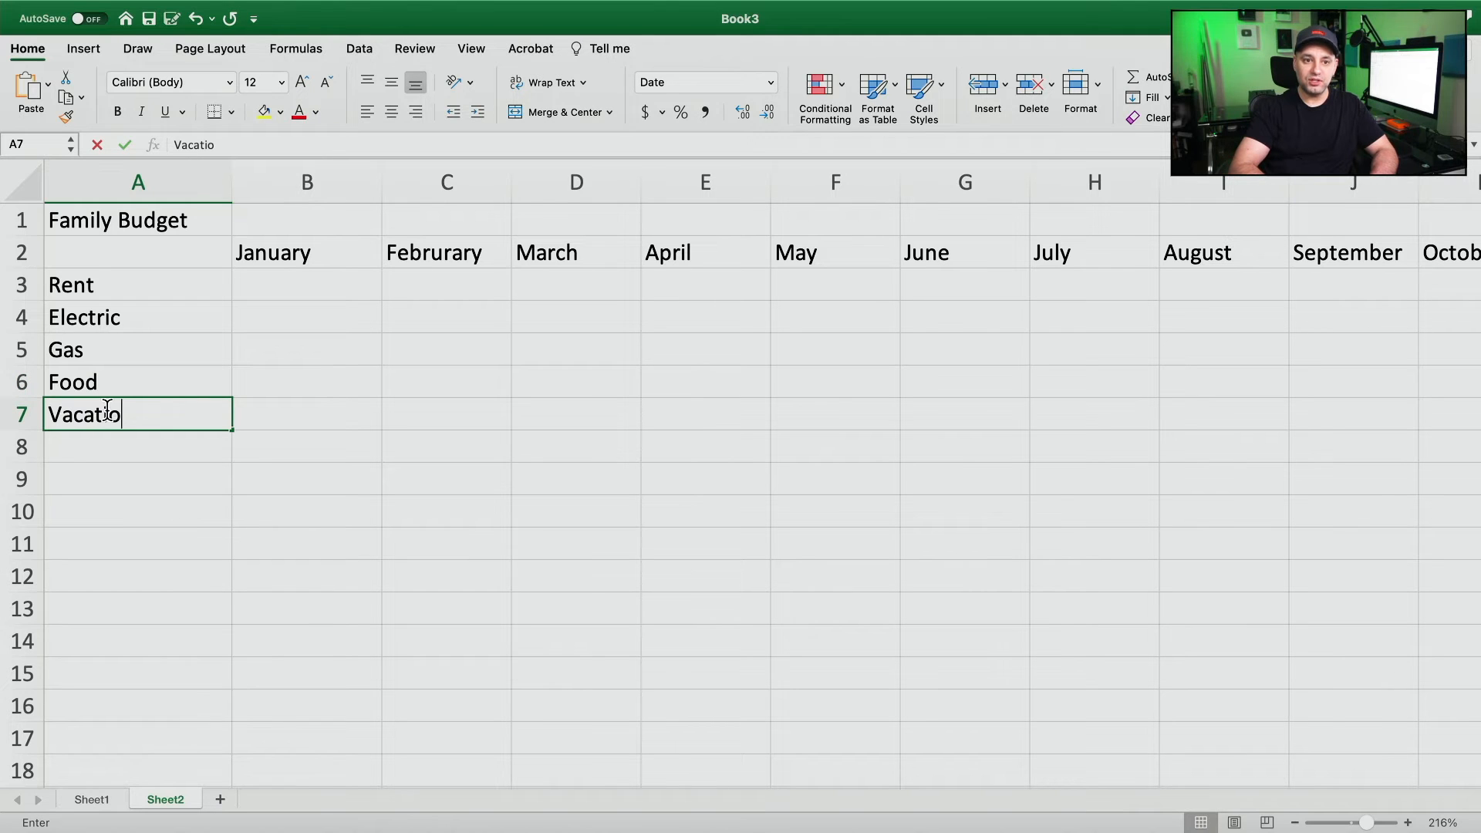
{"action": "left_click", "coordinate": [111, 446]}
{"action": "type", "text": "Cellphone"}
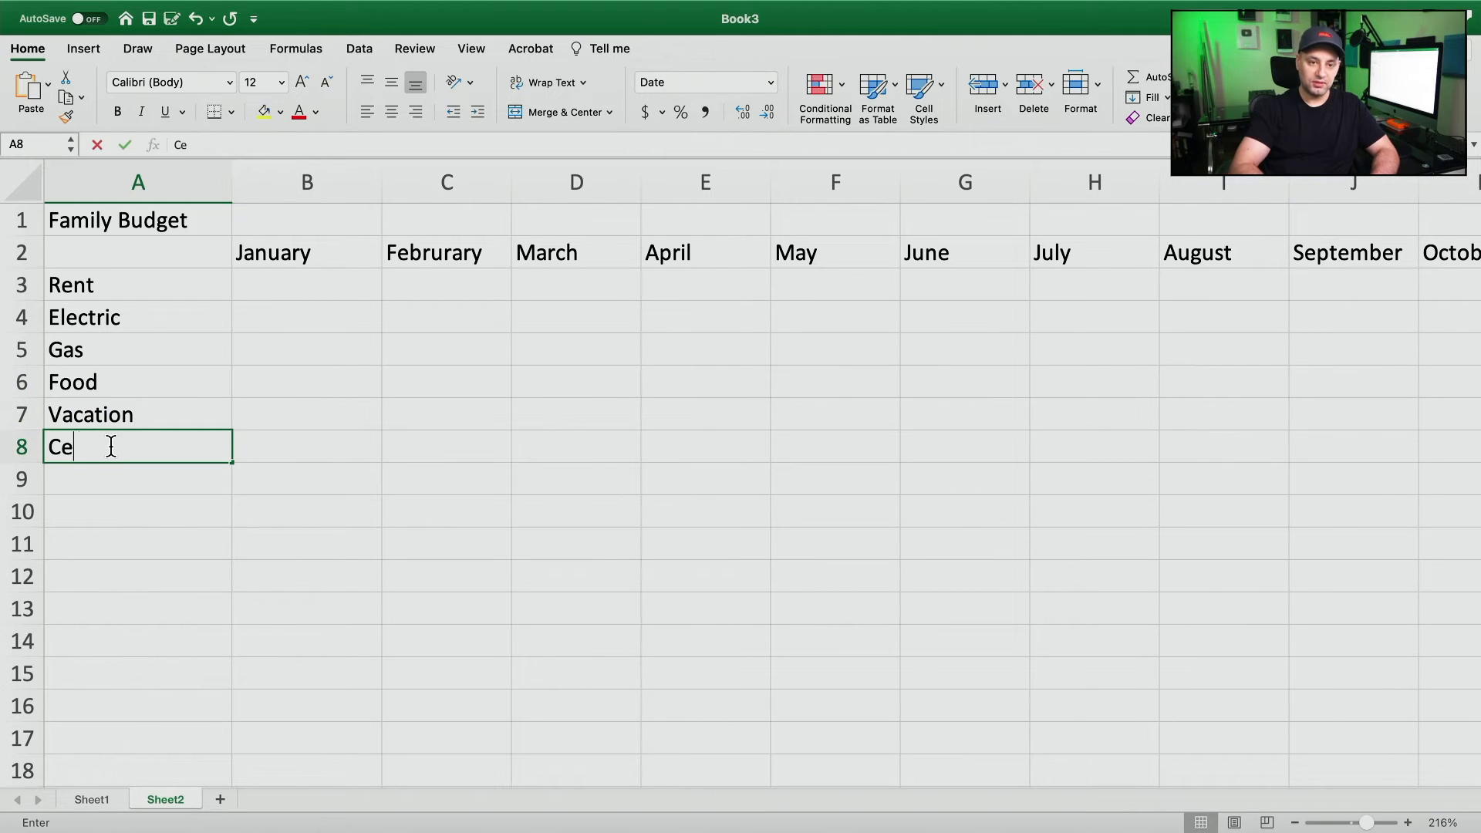
Enter the label Card in cell A9, below Cellphone.
{"action": "left_click", "coordinate": [105, 476]}
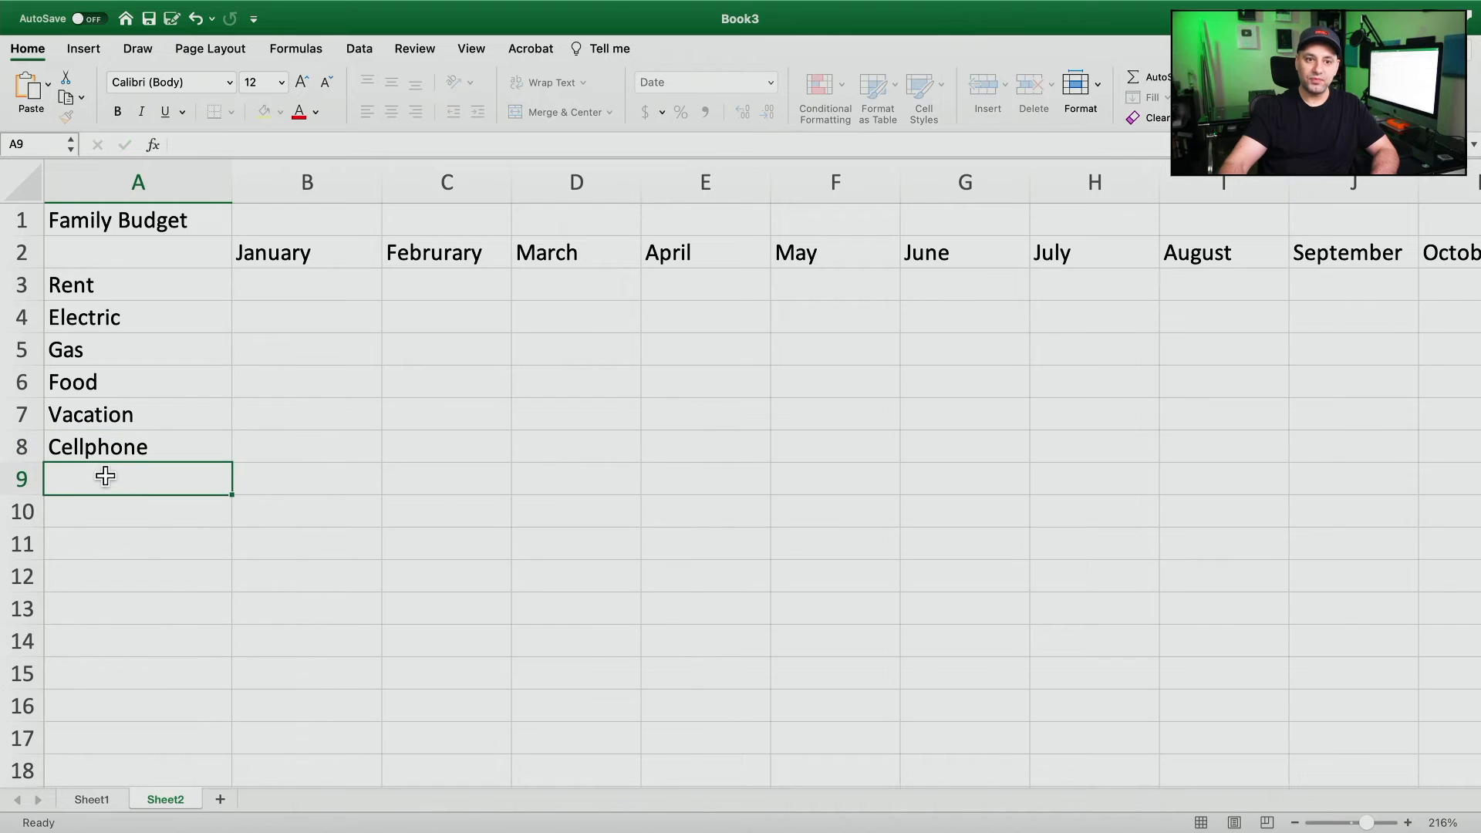
{"action": "type", "text": "Card"}
{"action": "key", "text": "Tab"}
Undo a partial overwrite of the label in A9 and enter card there in lowercase.
{"action": "left_click", "coordinate": [149, 471]}
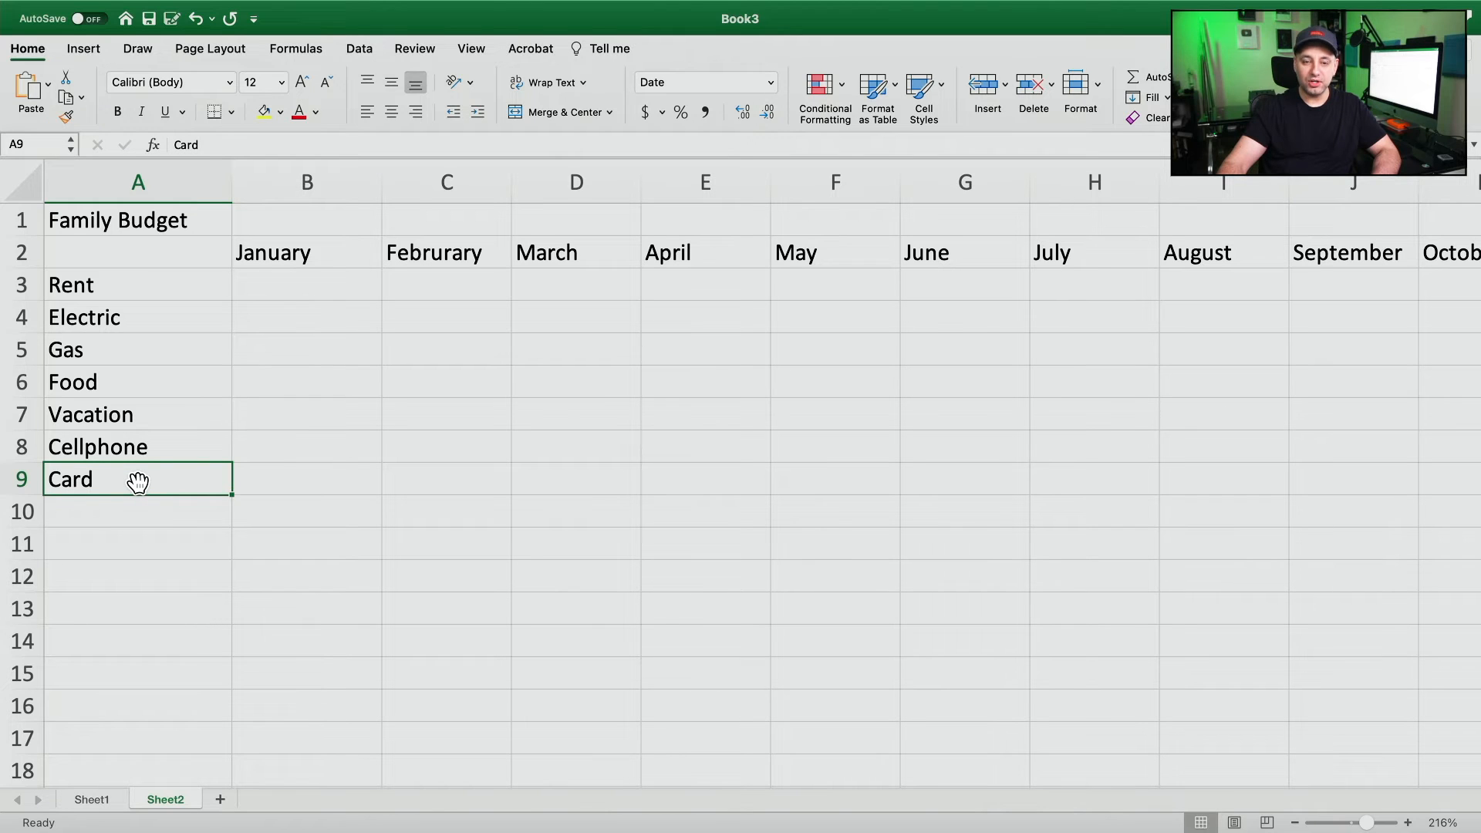
{"action": "type", "text": "ca"}
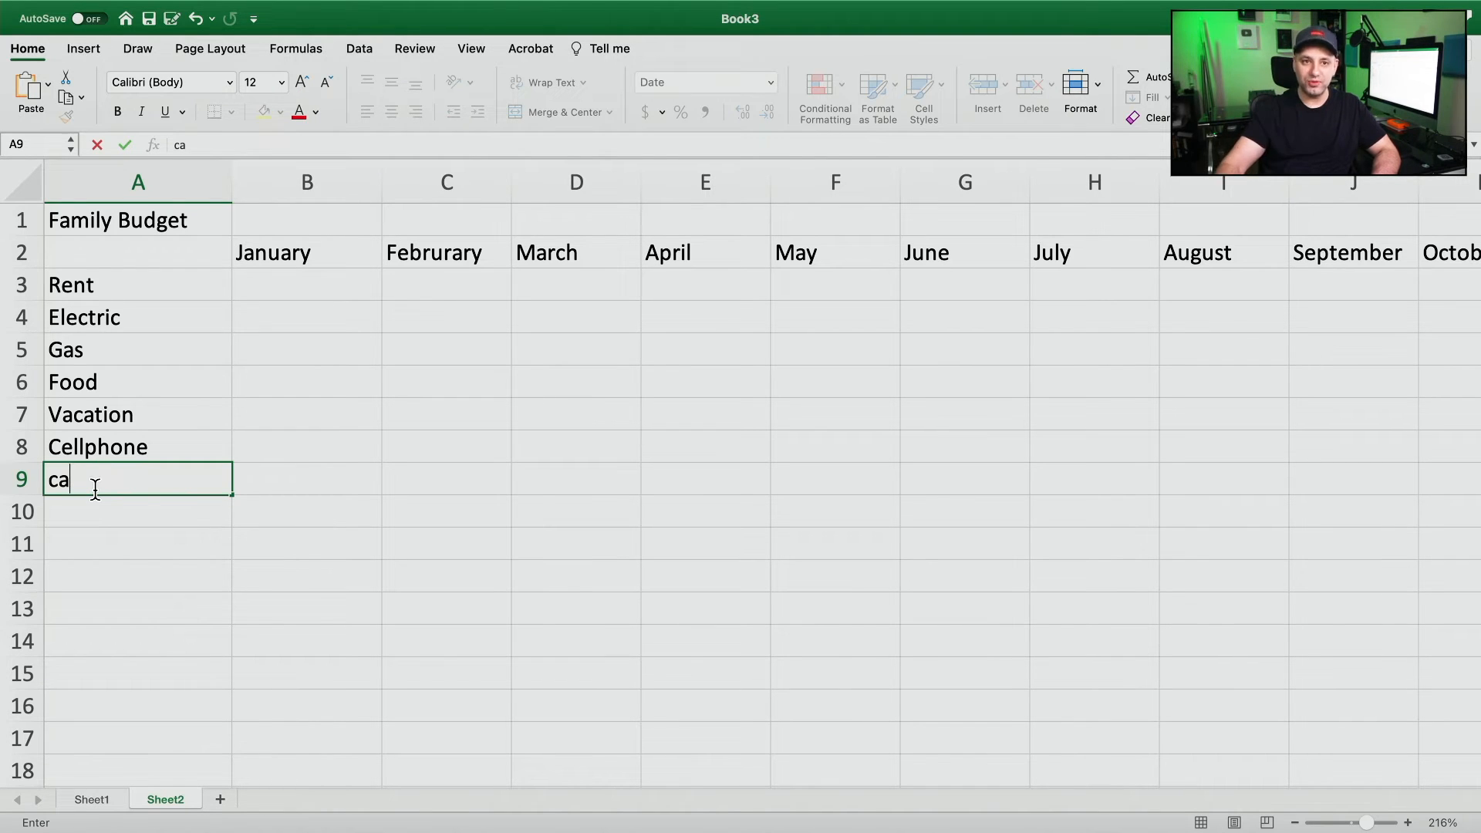
{"action": "left_click", "coordinate": [153, 11]}
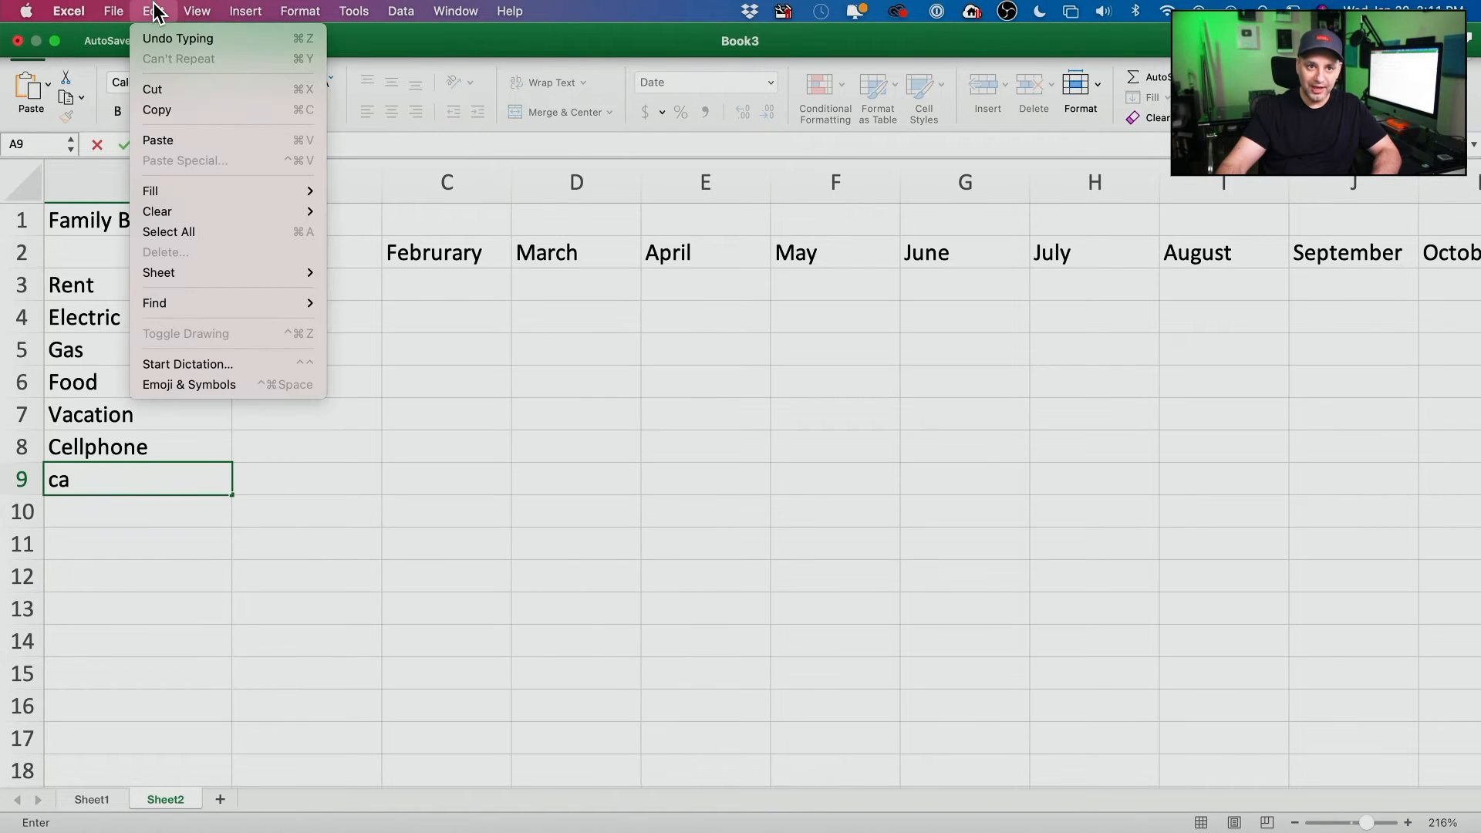
{"action": "left_click", "coordinate": [210, 40]}
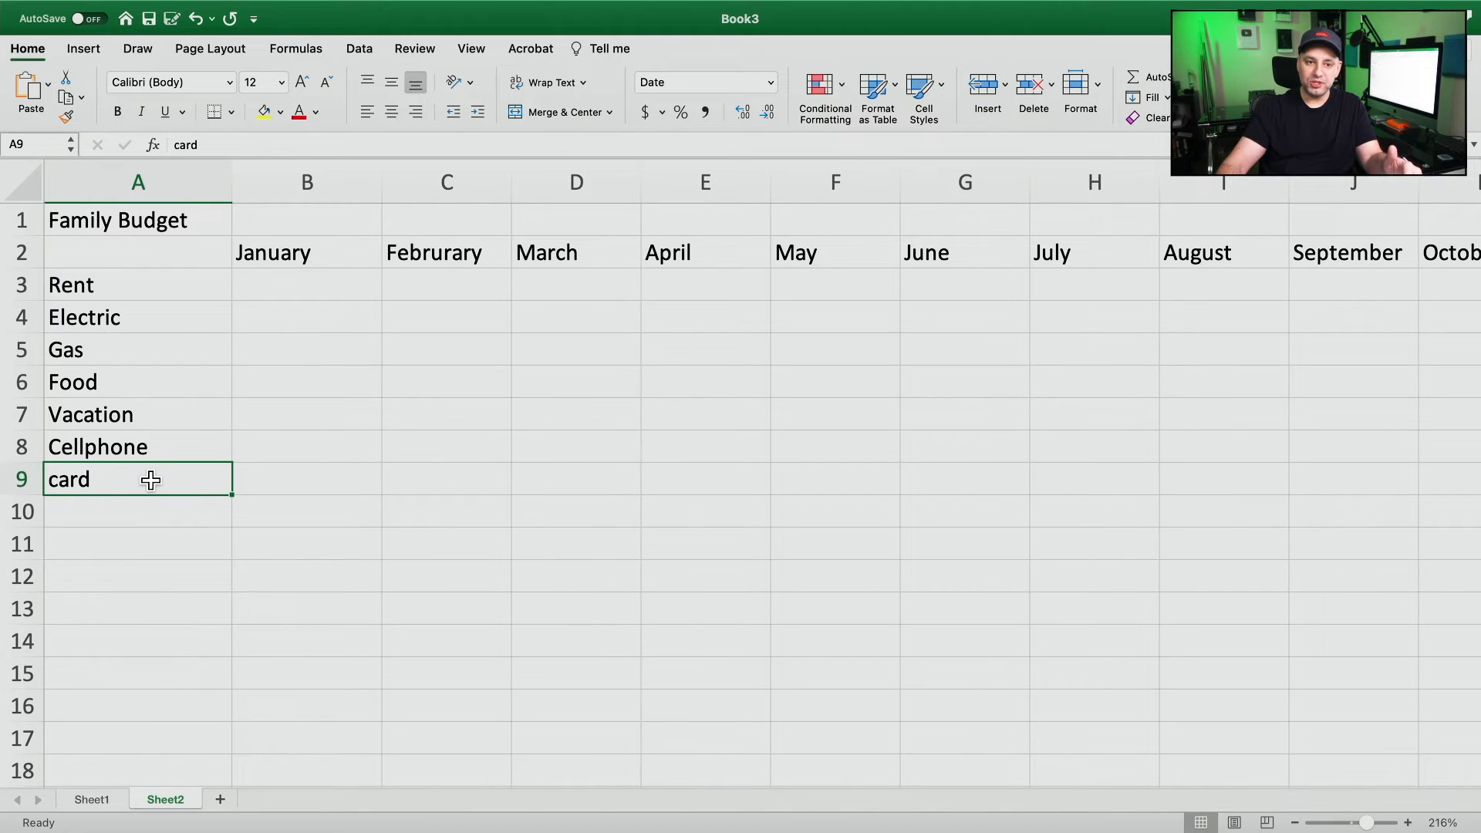
Open the labels in A9 and A8 for in-cell editing and leave them without editing the text.
{"action": "double_click", "coordinate": [112, 479]}
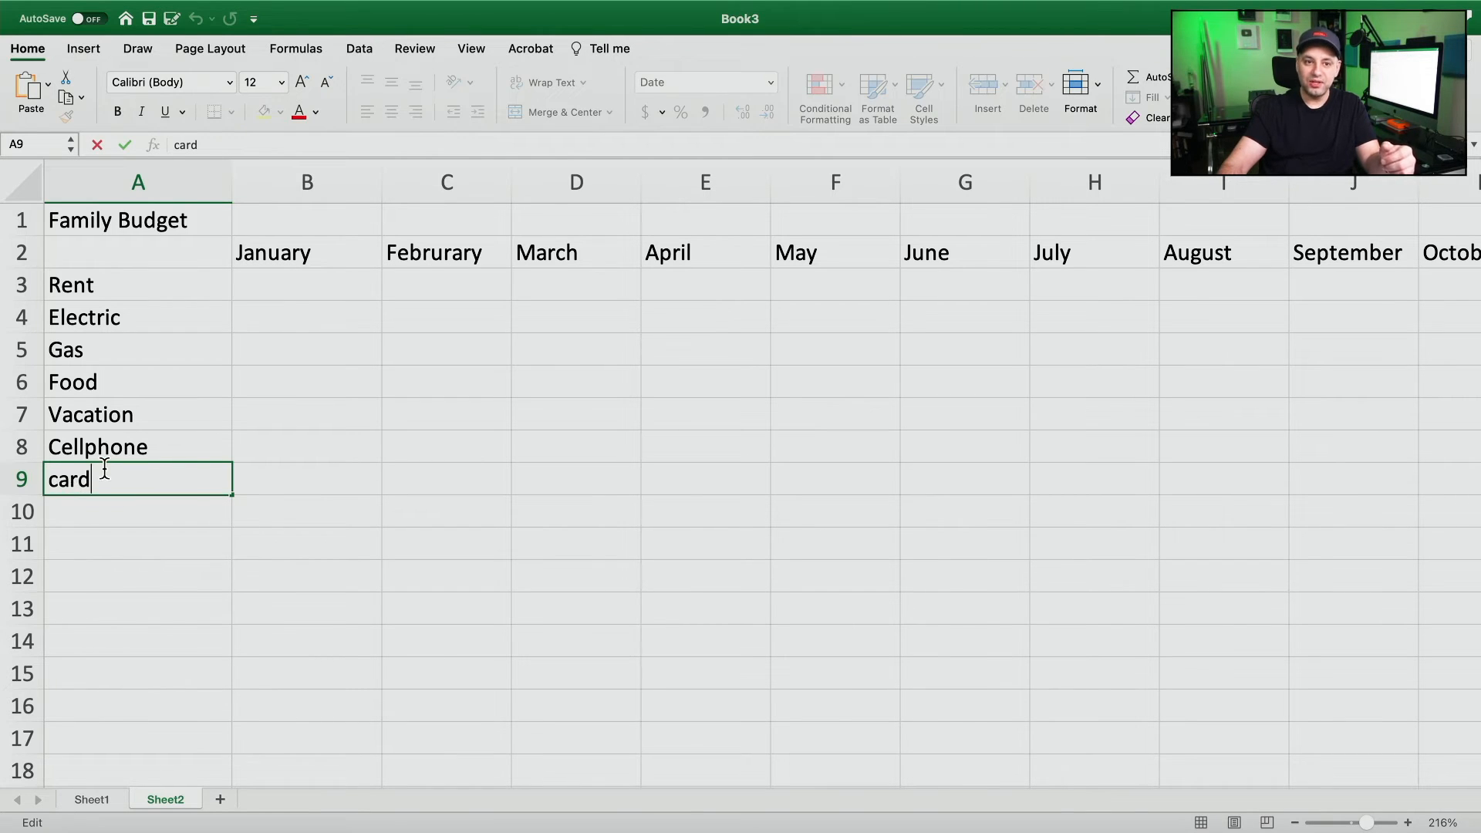
{"action": "left_click", "coordinate": [140, 449]}
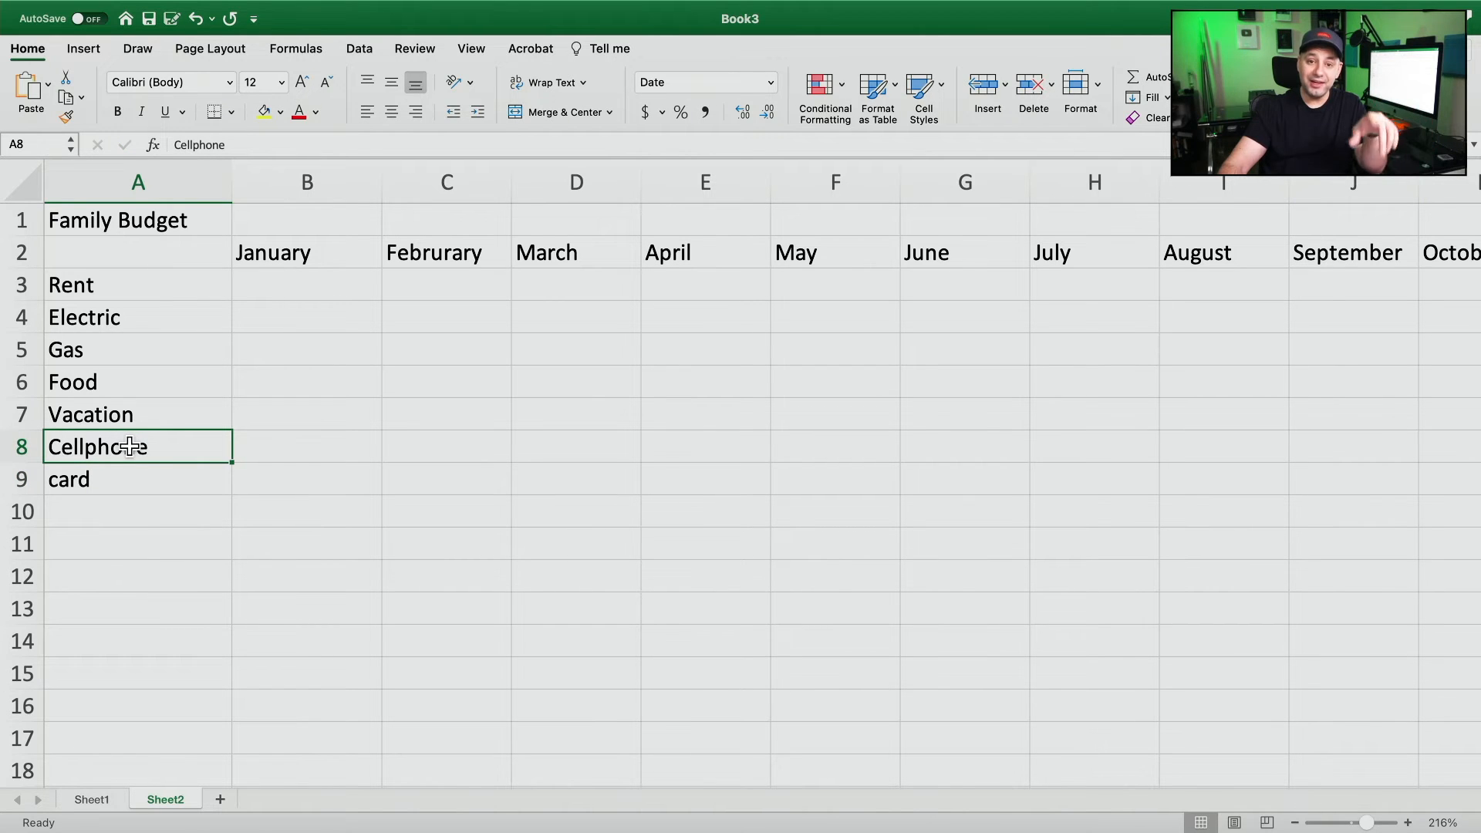
{"action": "double_click", "coordinate": [112, 448]}
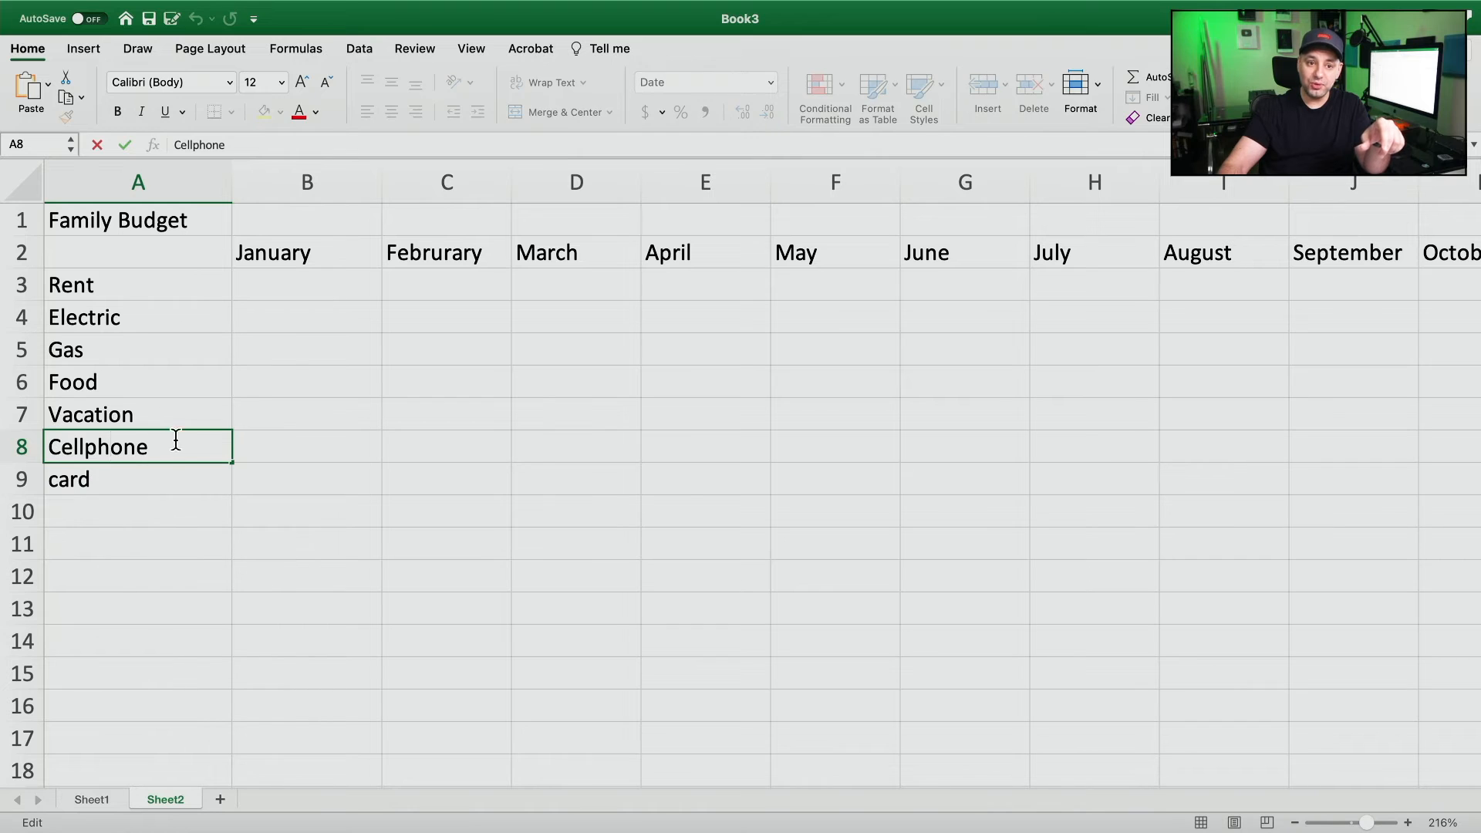
{"action": "left_click", "coordinate": [110, 476]}
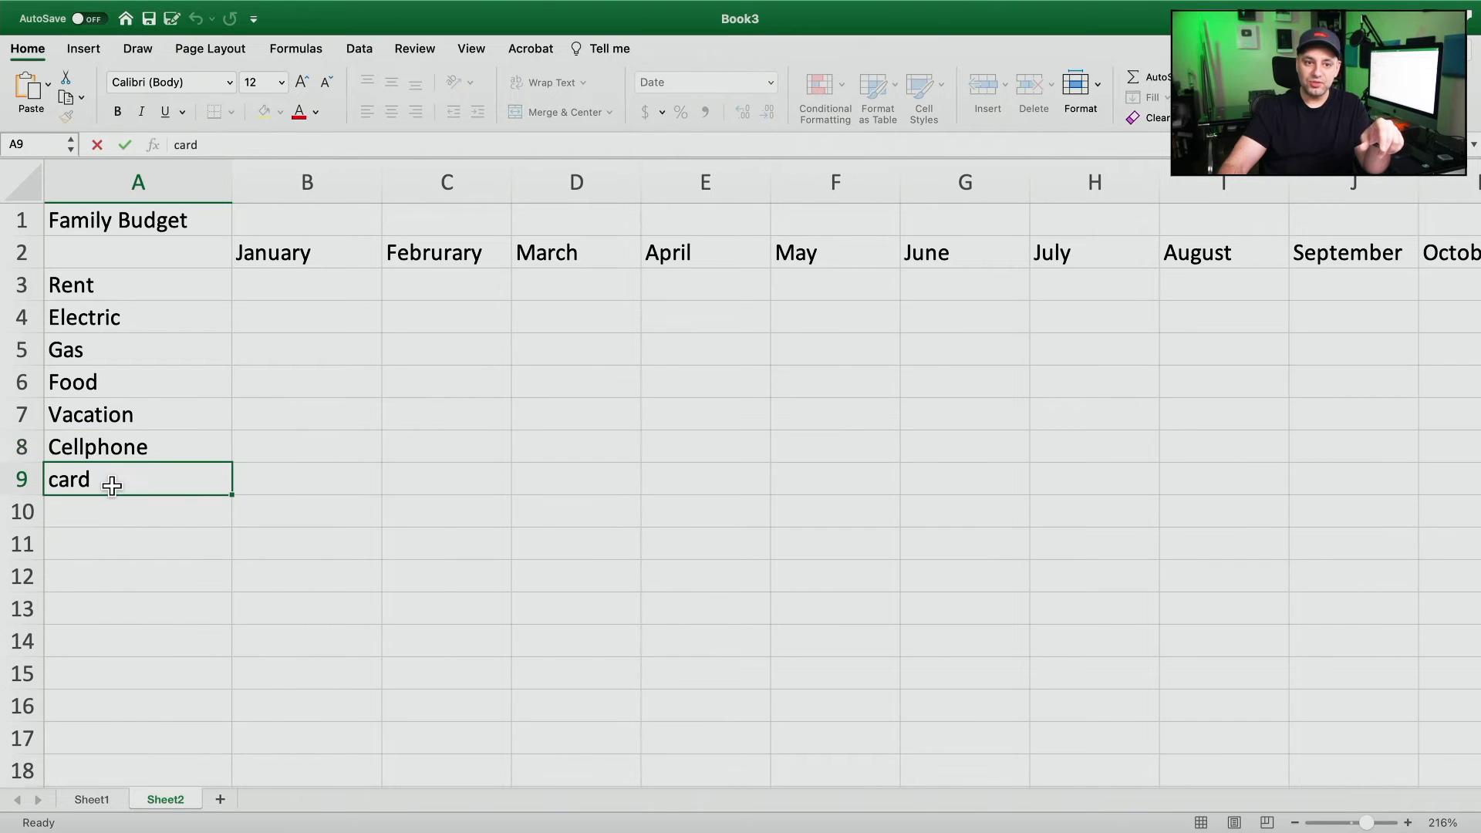
Edit the label in A9 to read car and select that cell again.
{"action": "double_click", "coordinate": [118, 484]}
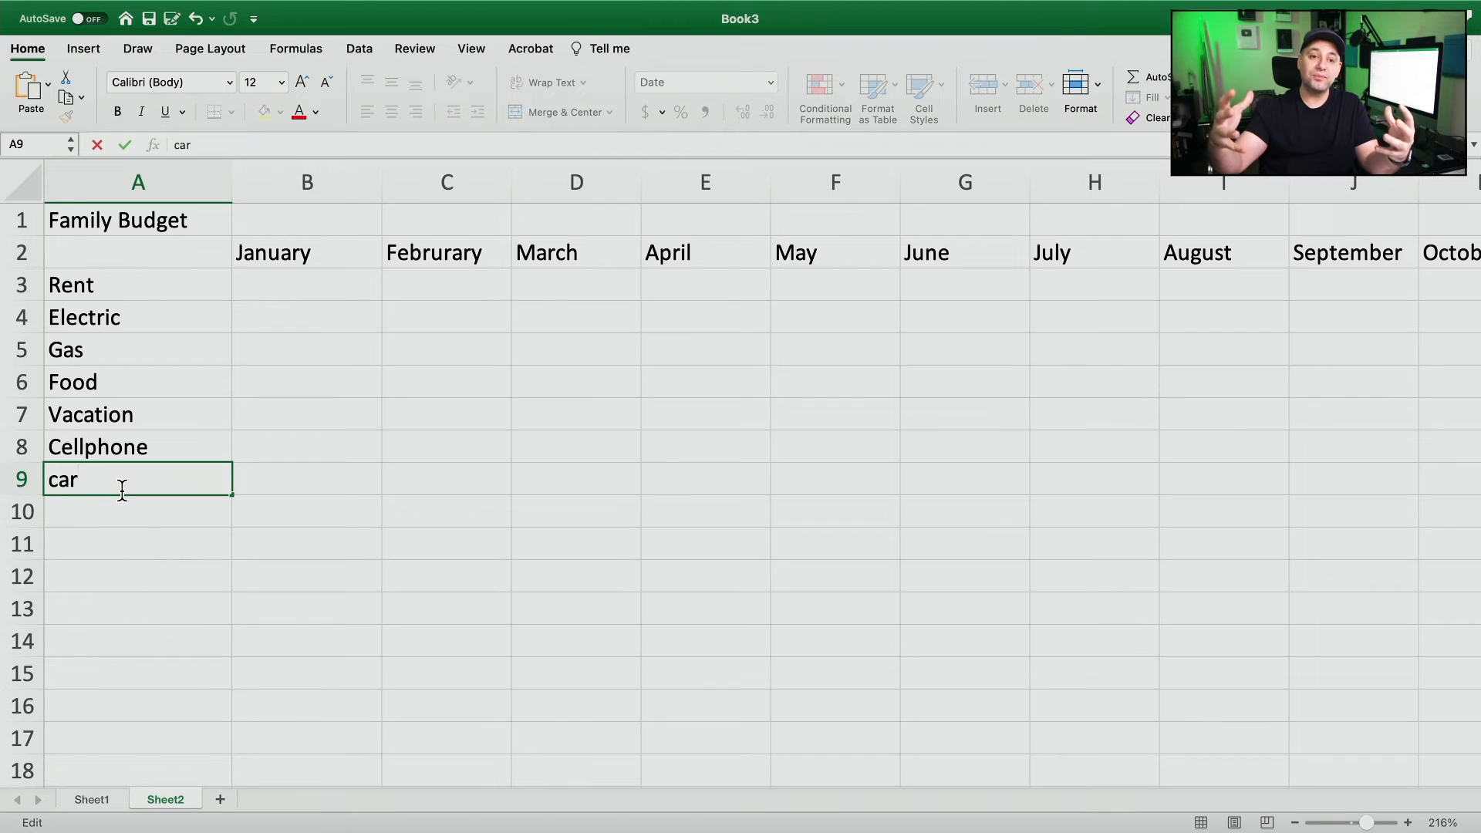
{"action": "key", "text": "Return"}
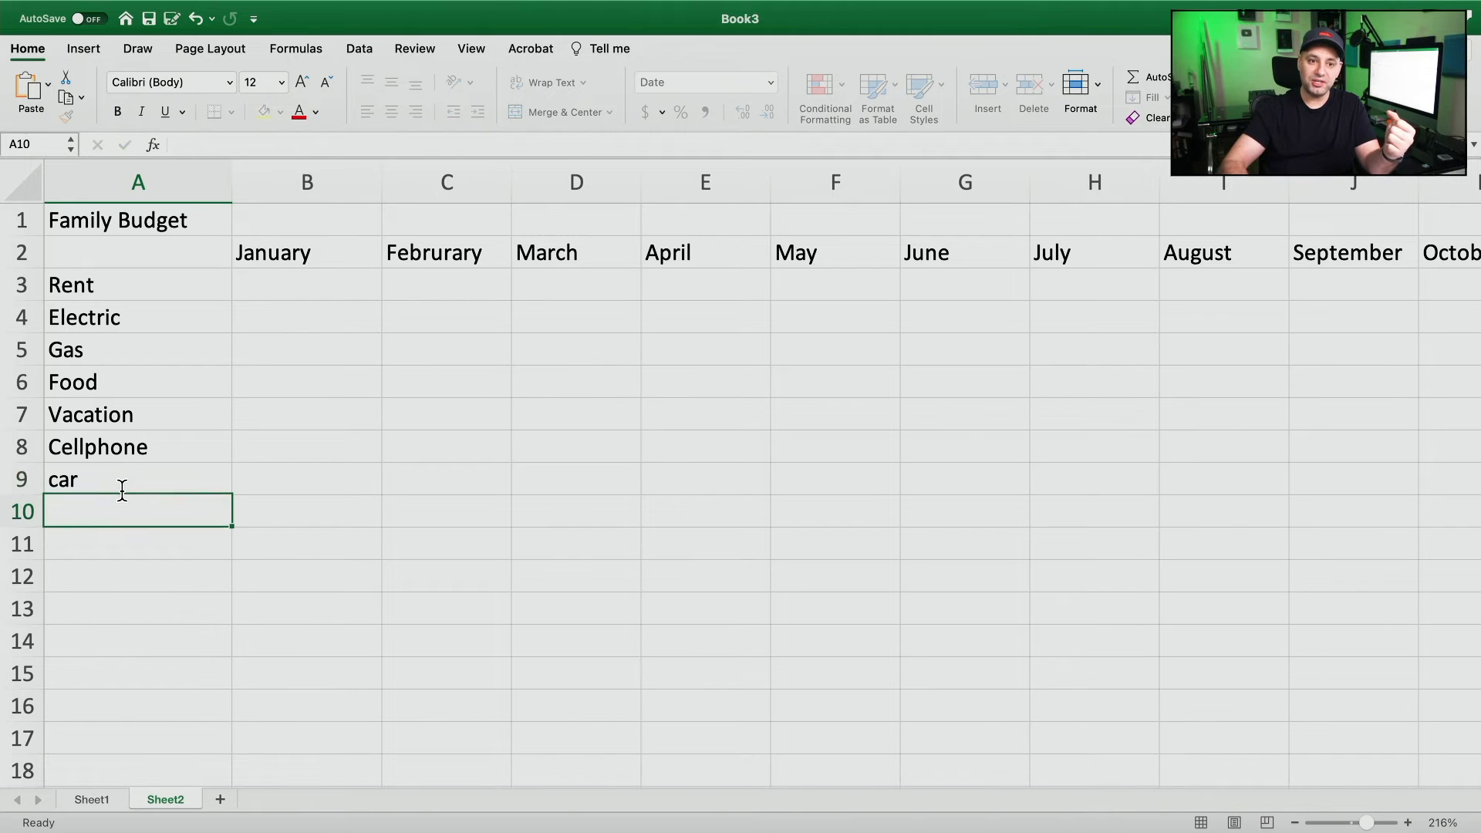
{"action": "left_click", "coordinate": [108, 482]}
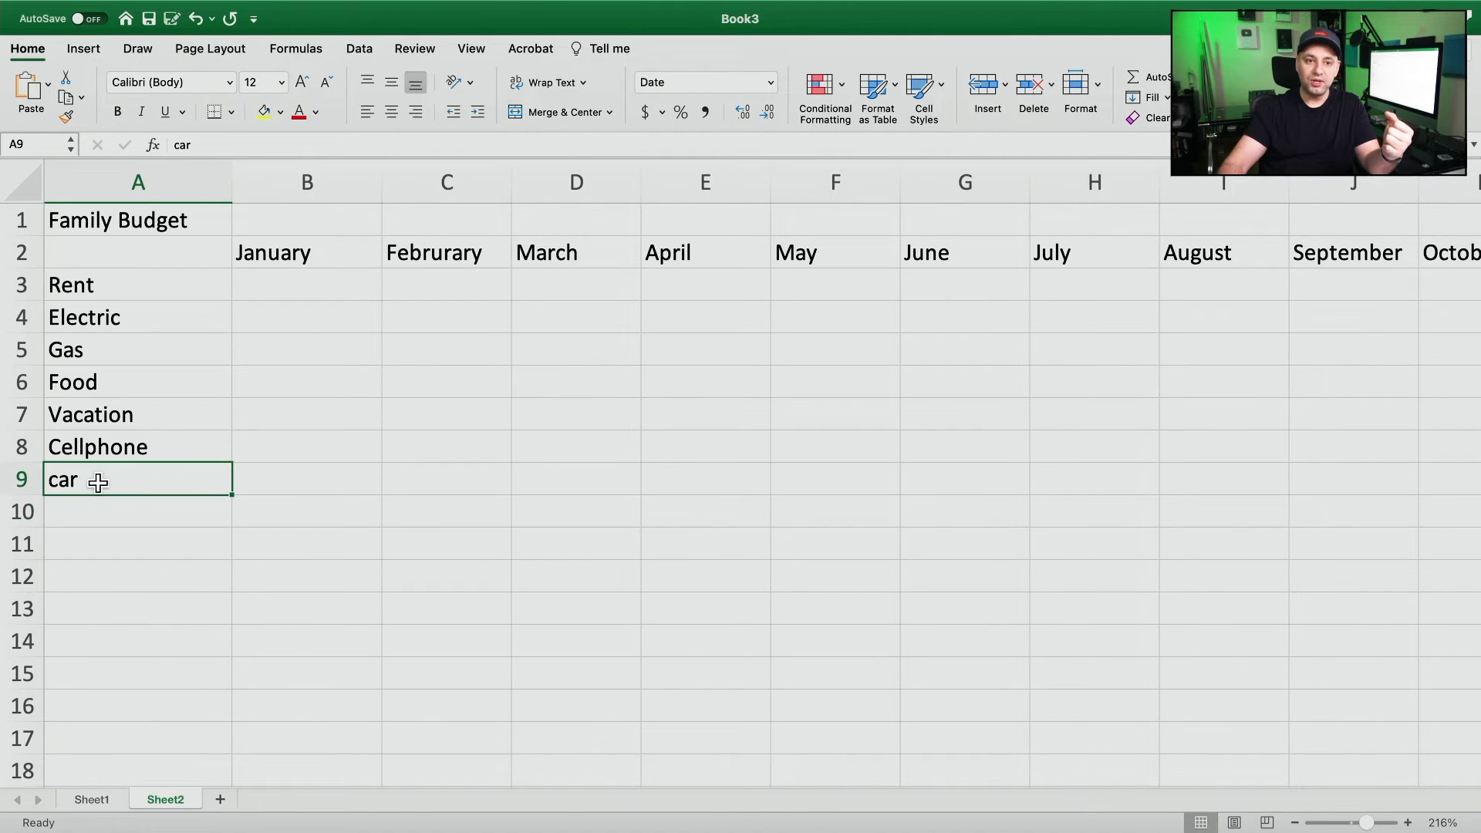
Open the Vacation label in A7 for in-cell editing and leave it without editing the text.
{"action": "left_click", "coordinate": [123, 447]}
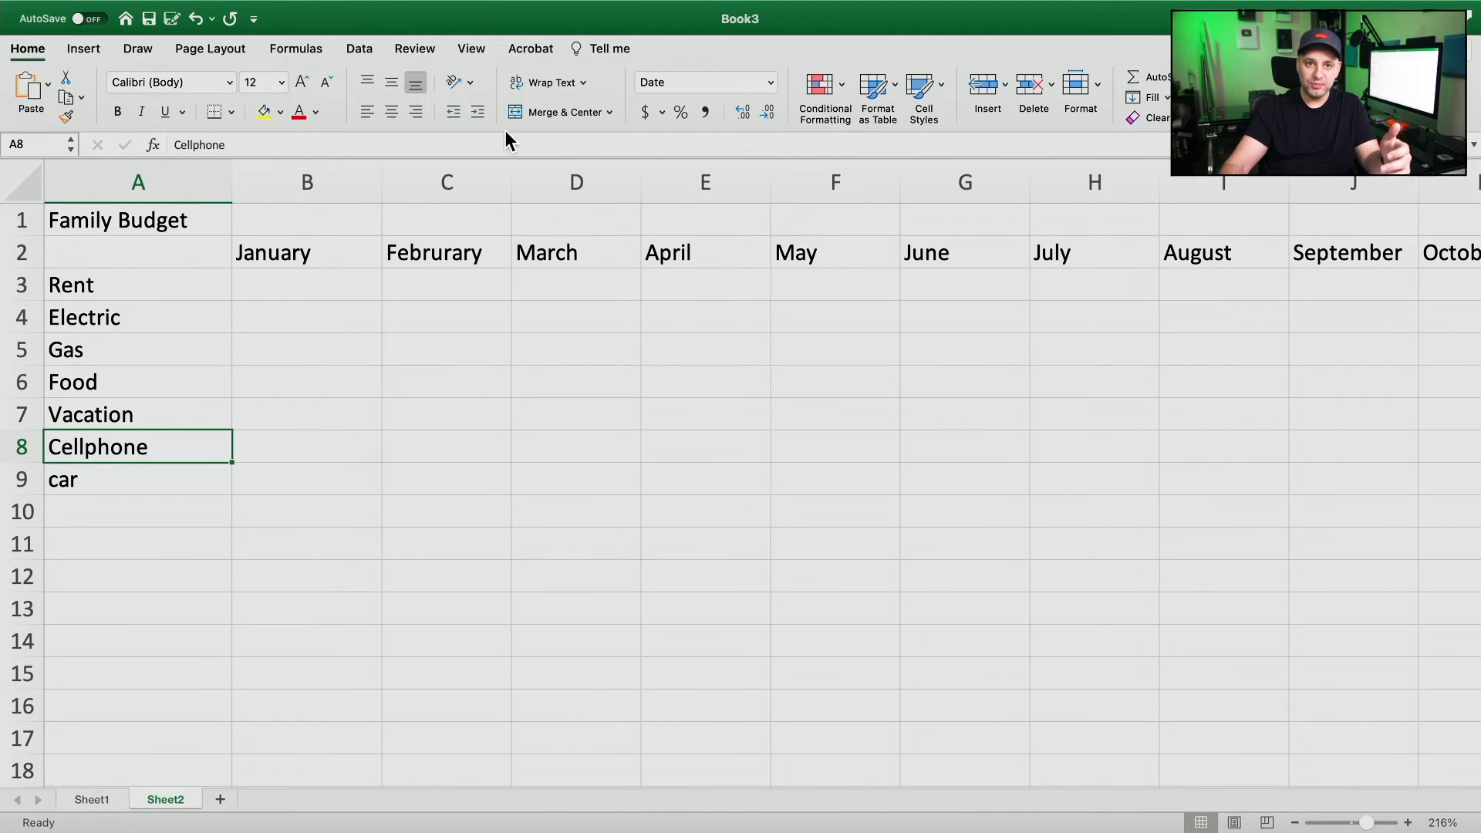
{"action": "double_click", "coordinate": [103, 415]}
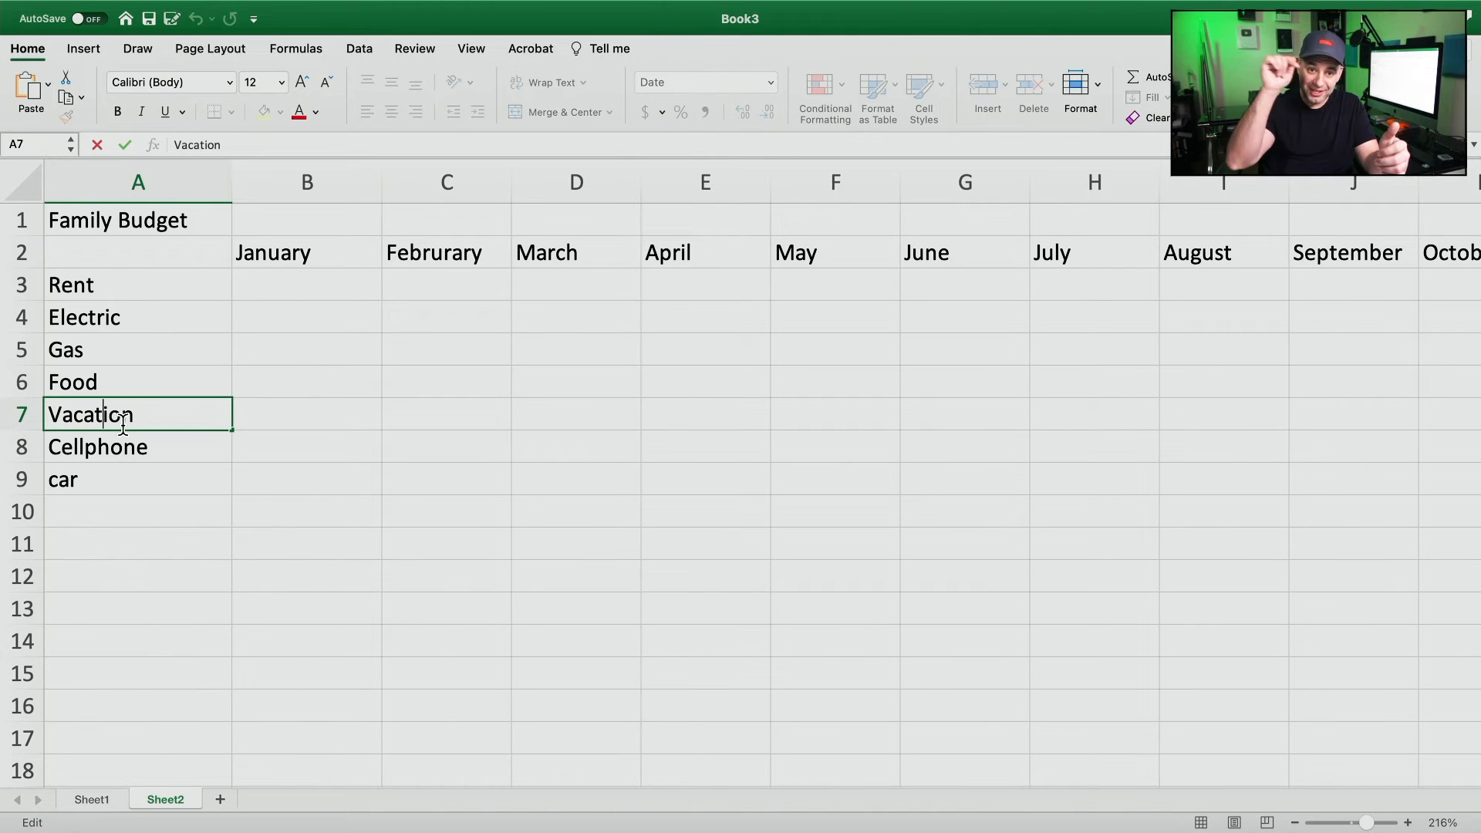
{"action": "key", "text": "Tab"}
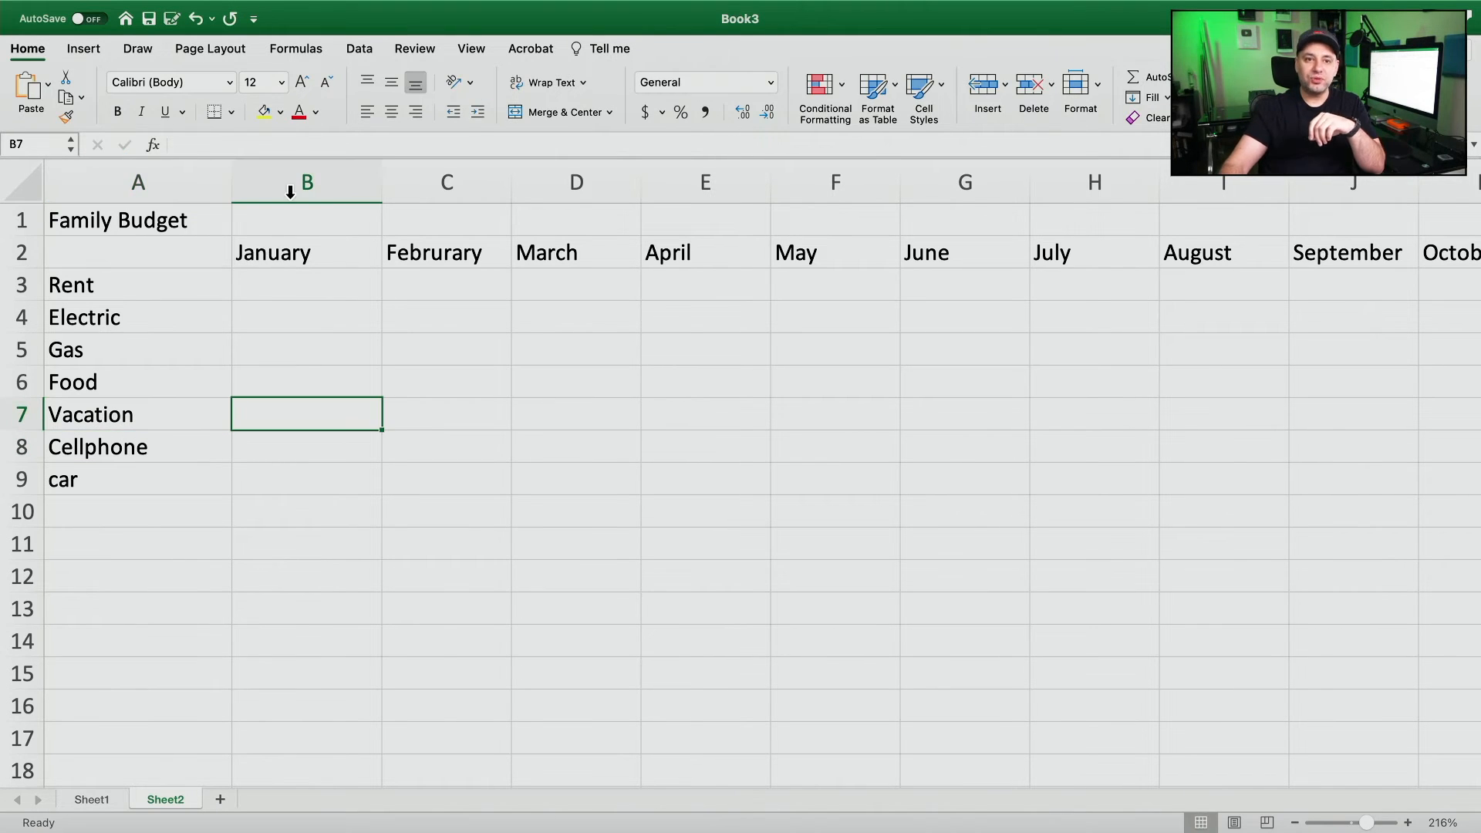
Enter the January amounts in column B: 1800 for Rent, 120 for Electric and 80 for Gas.
{"action": "left_click", "coordinate": [280, 255]}
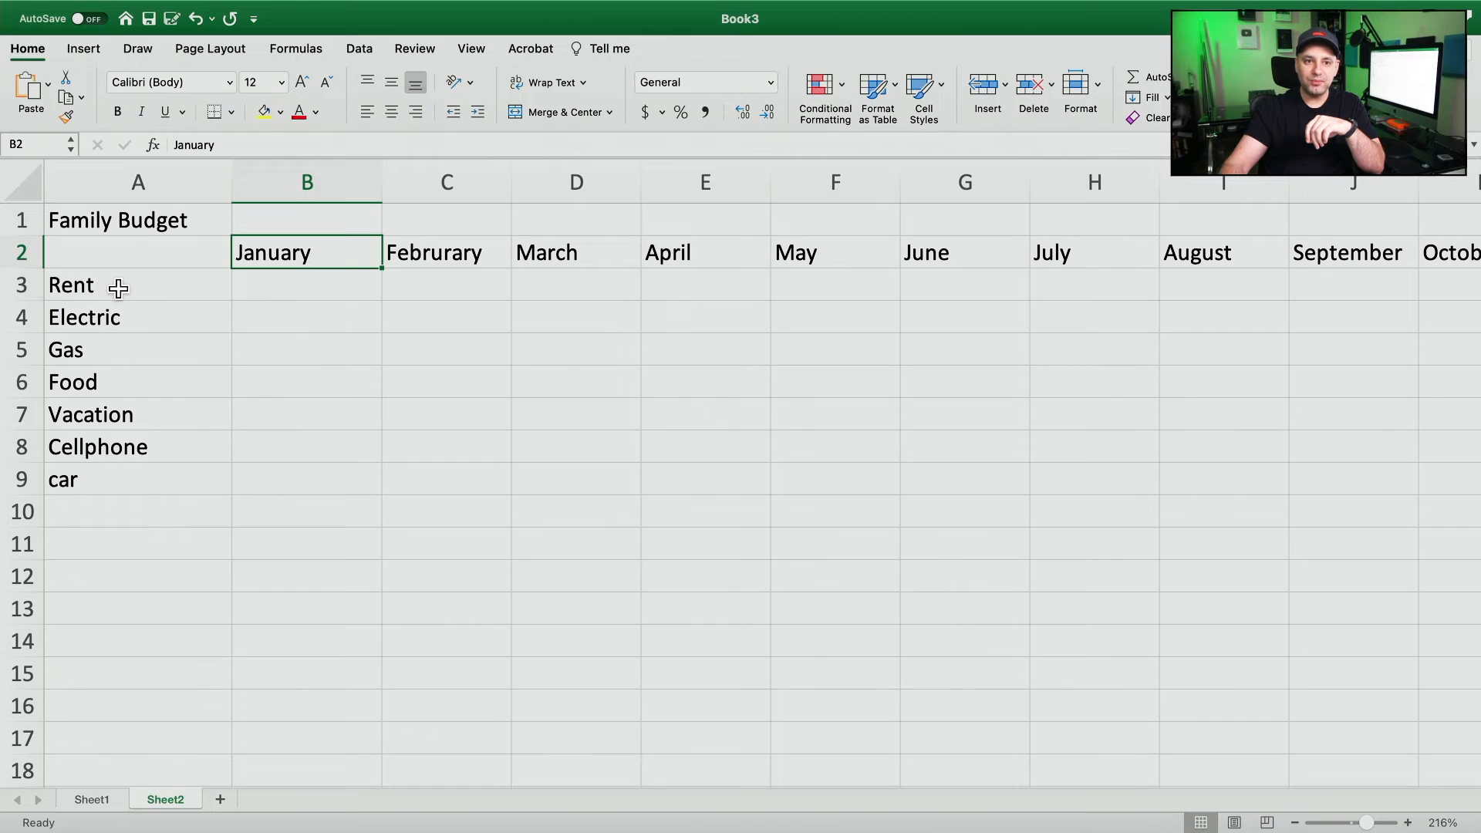
{"action": "left_click", "coordinate": [282, 283]}
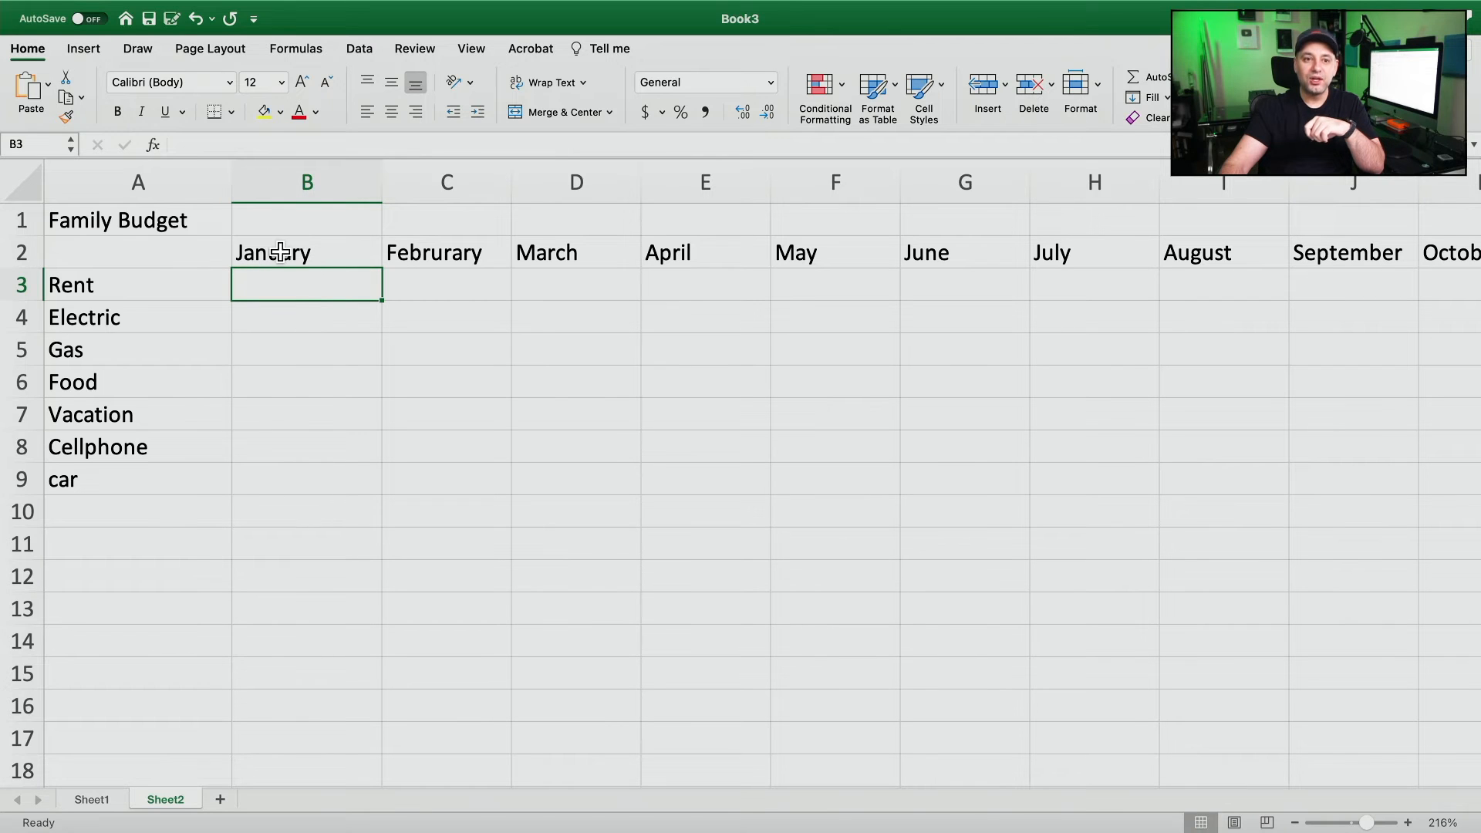
{"action": "double_click", "coordinate": [328, 294]}
{"action": "type", "text": "1800"}
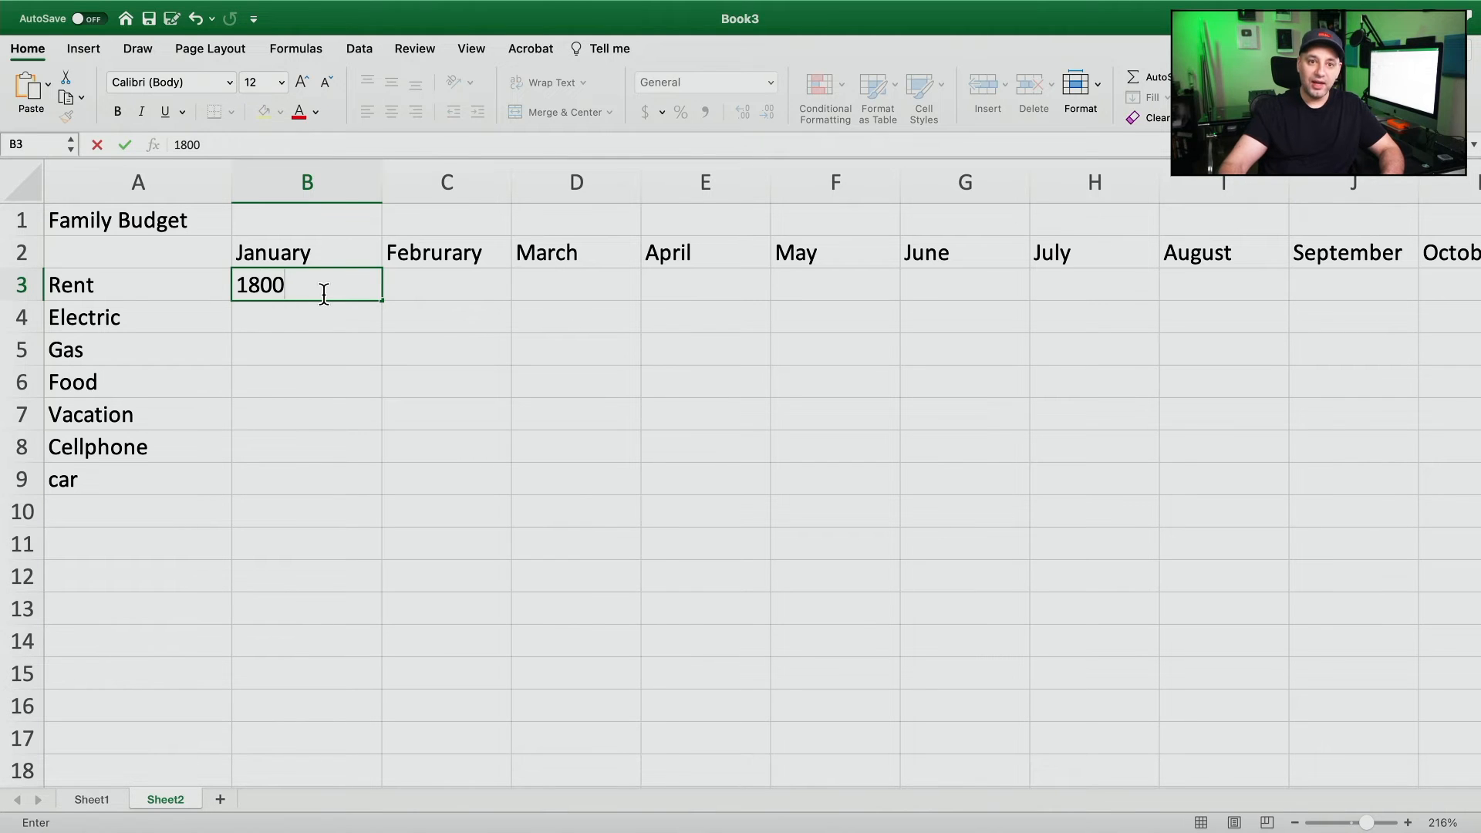
{"action": "key", "text": "Return"}
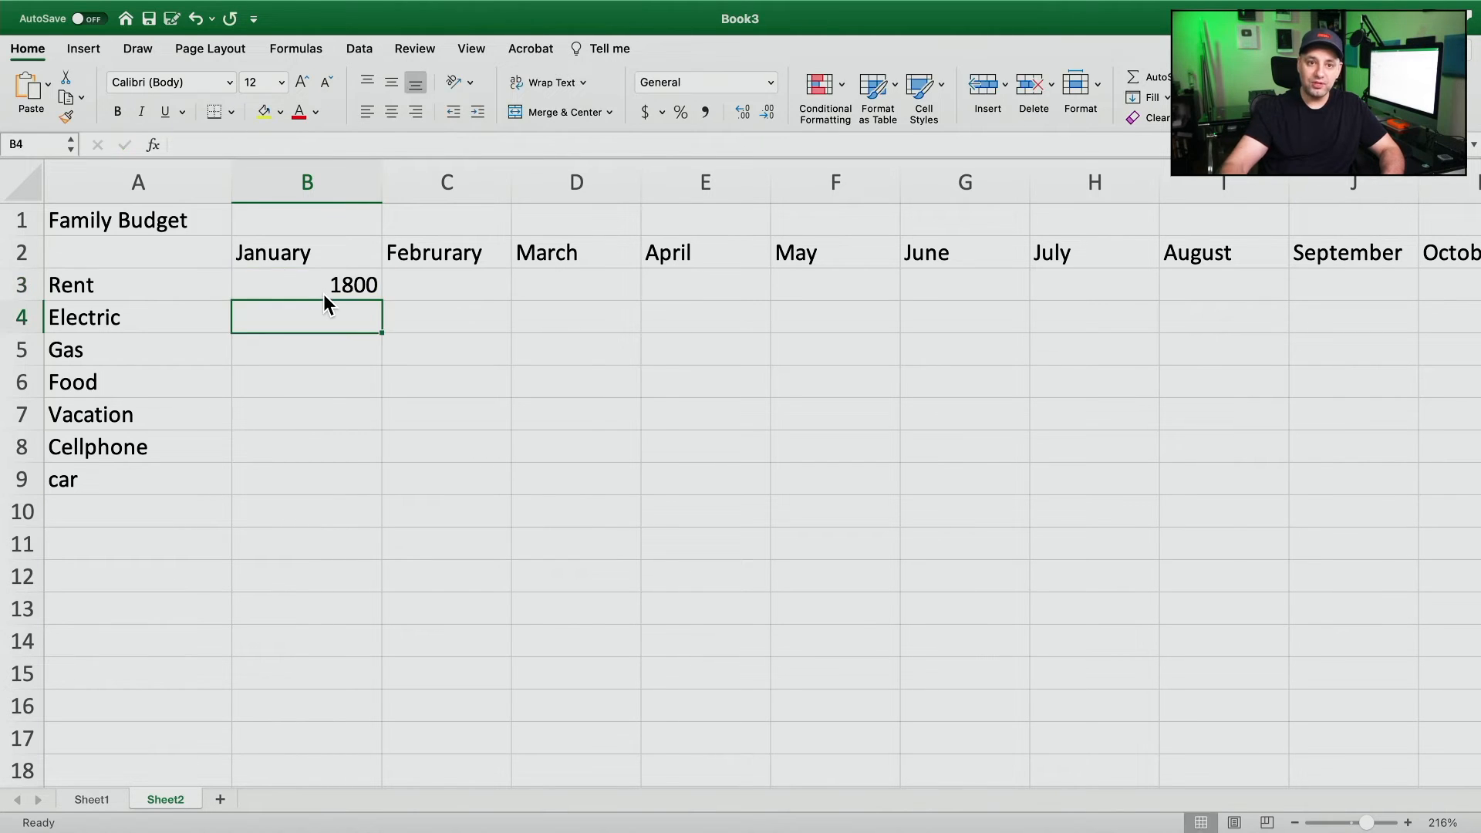
{"action": "type", "text": "120"}
{"action": "key", "text": "Return"}
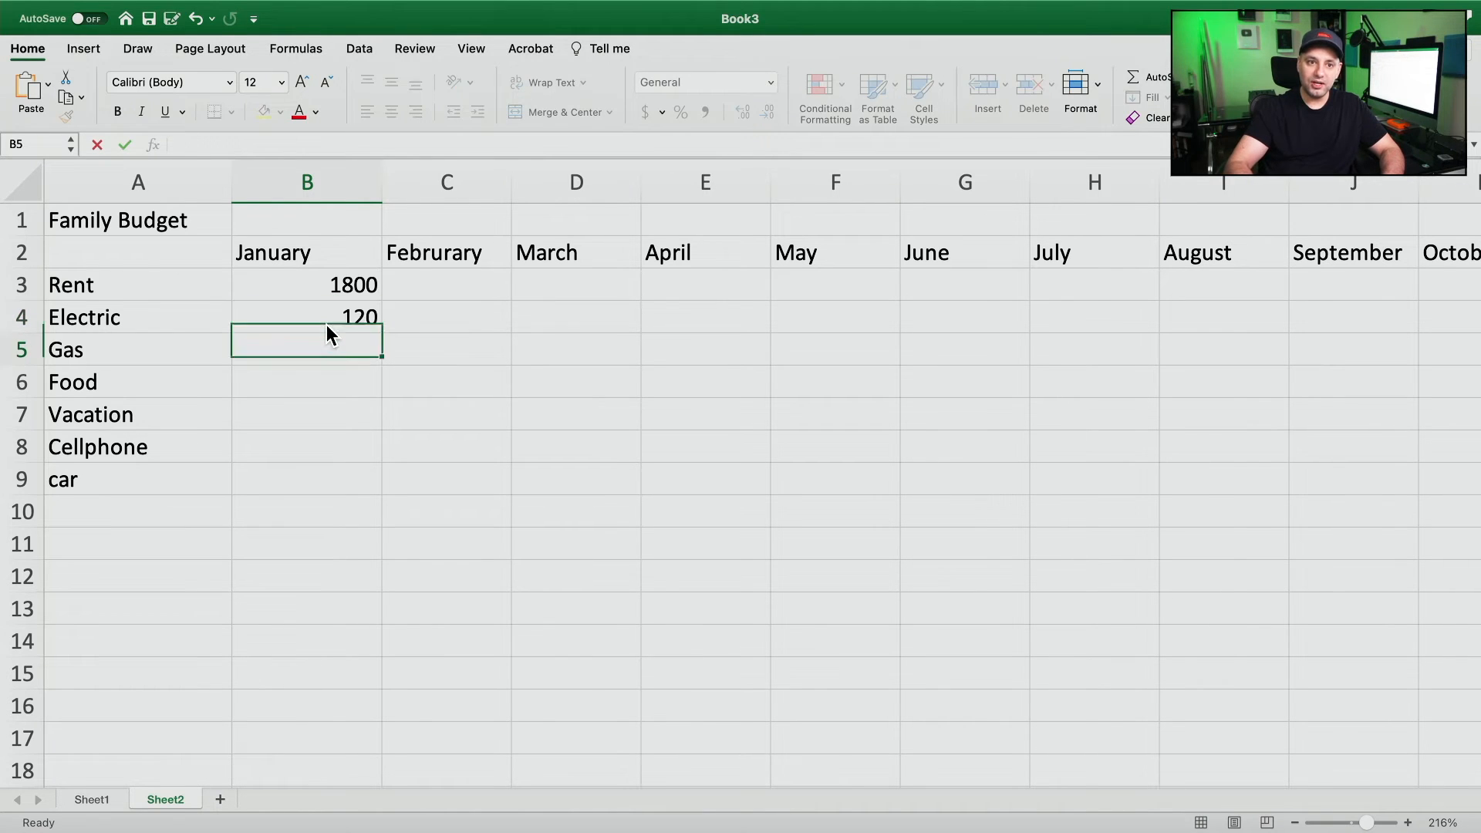
{"action": "type", "text": "80"}
{"action": "key", "text": "Return"}
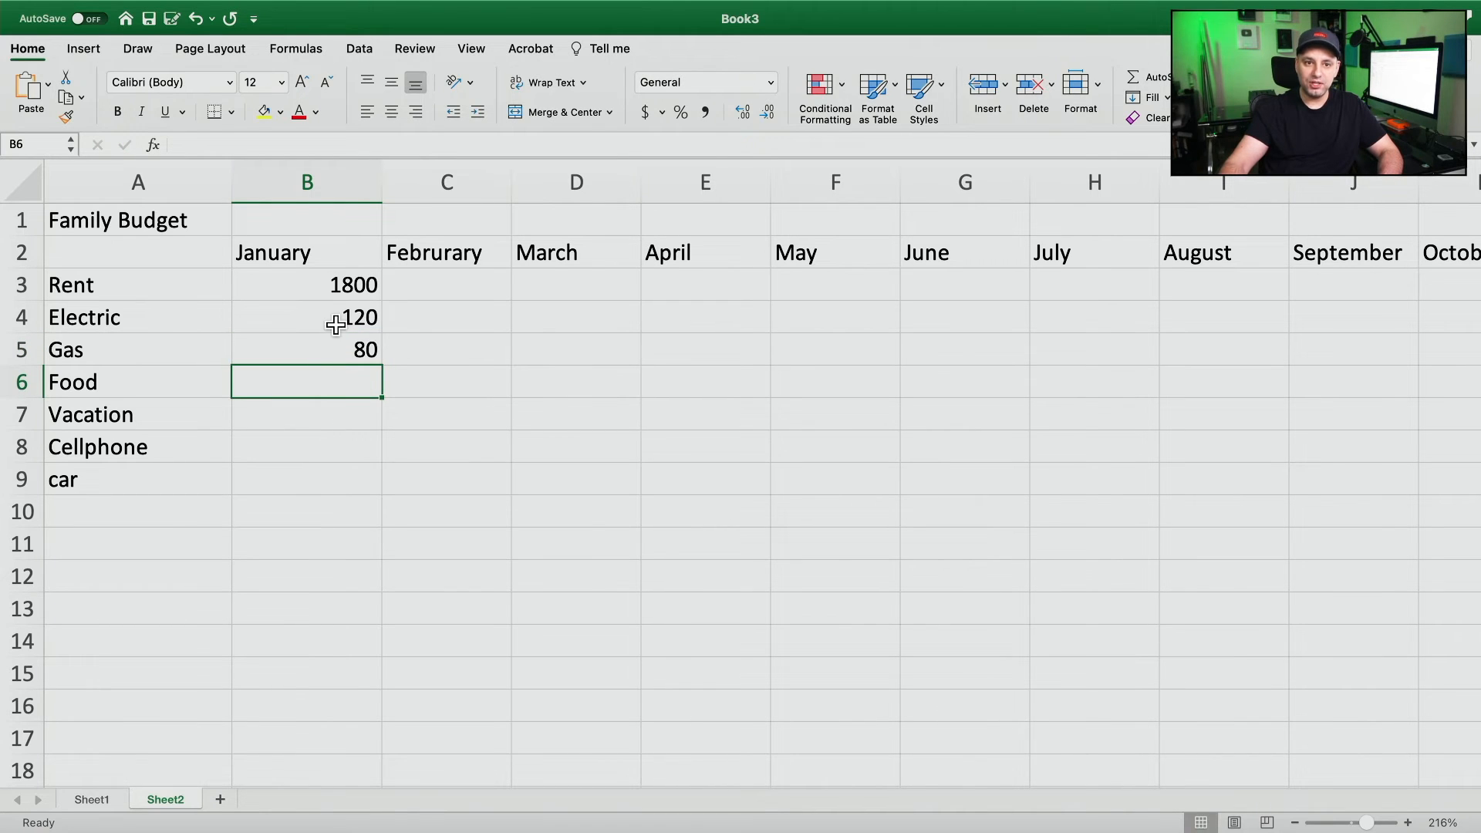
Enter 1800 as the February rent in cell C3.
{"action": "left_click", "coordinate": [340, 285]}
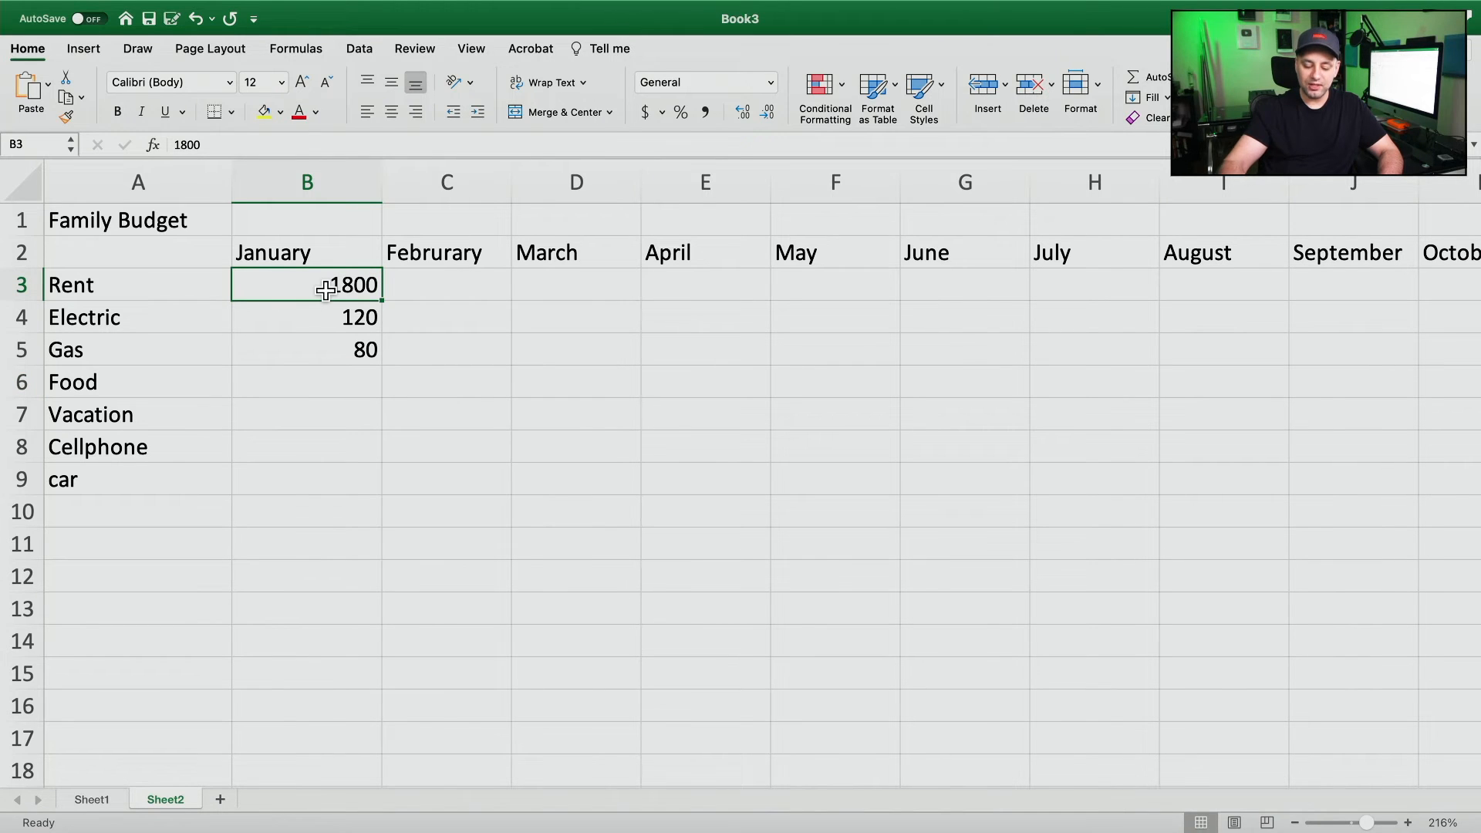
{"action": "key", "text": "Tab"}
{"action": "type", "text": "1800"}
{"action": "key", "text": "Tab"}
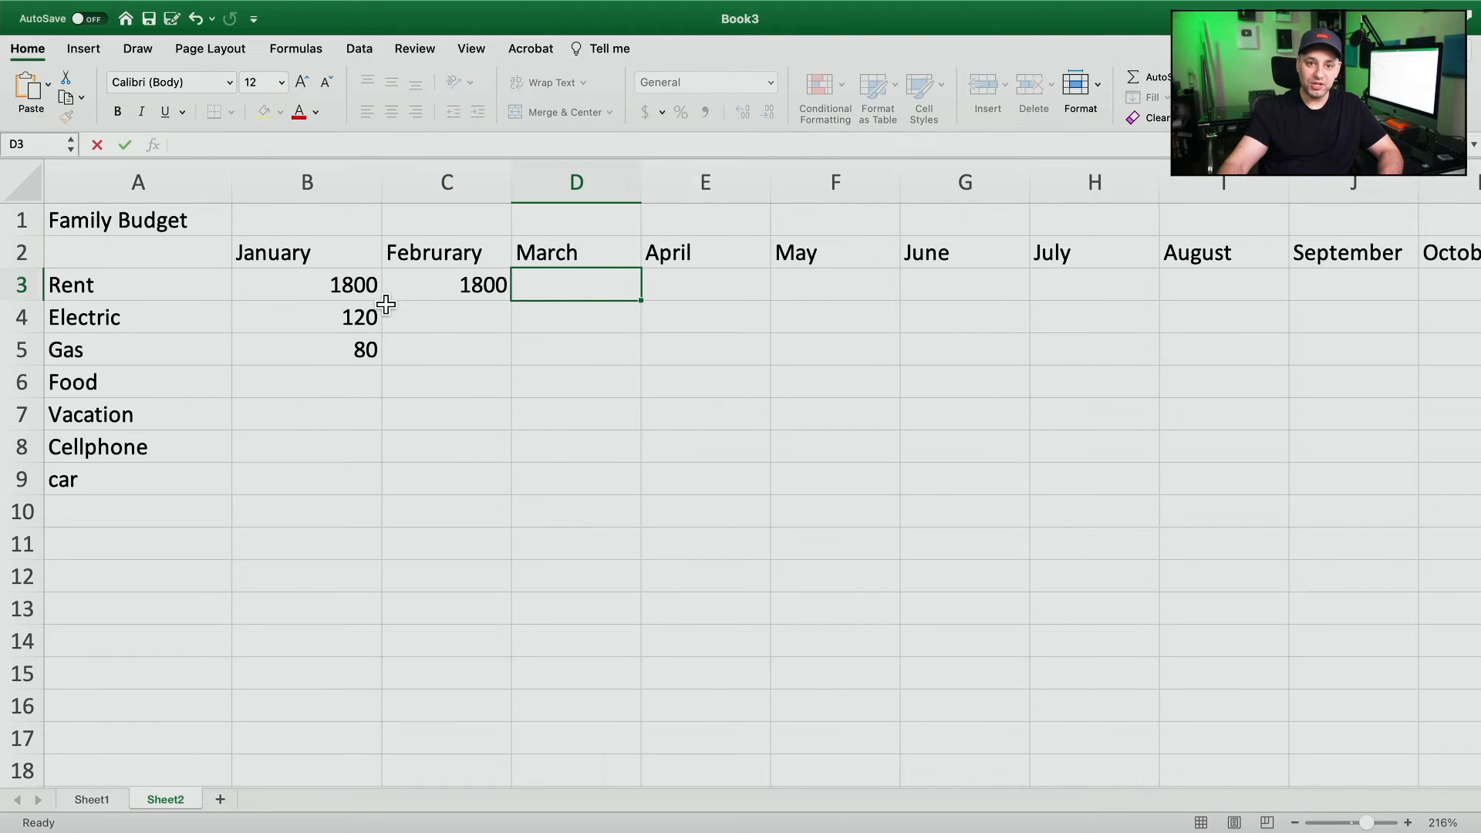
Autofill the February rent amount from C3 across row 3 through December.
{"action": "left_click", "coordinate": [446, 290]}
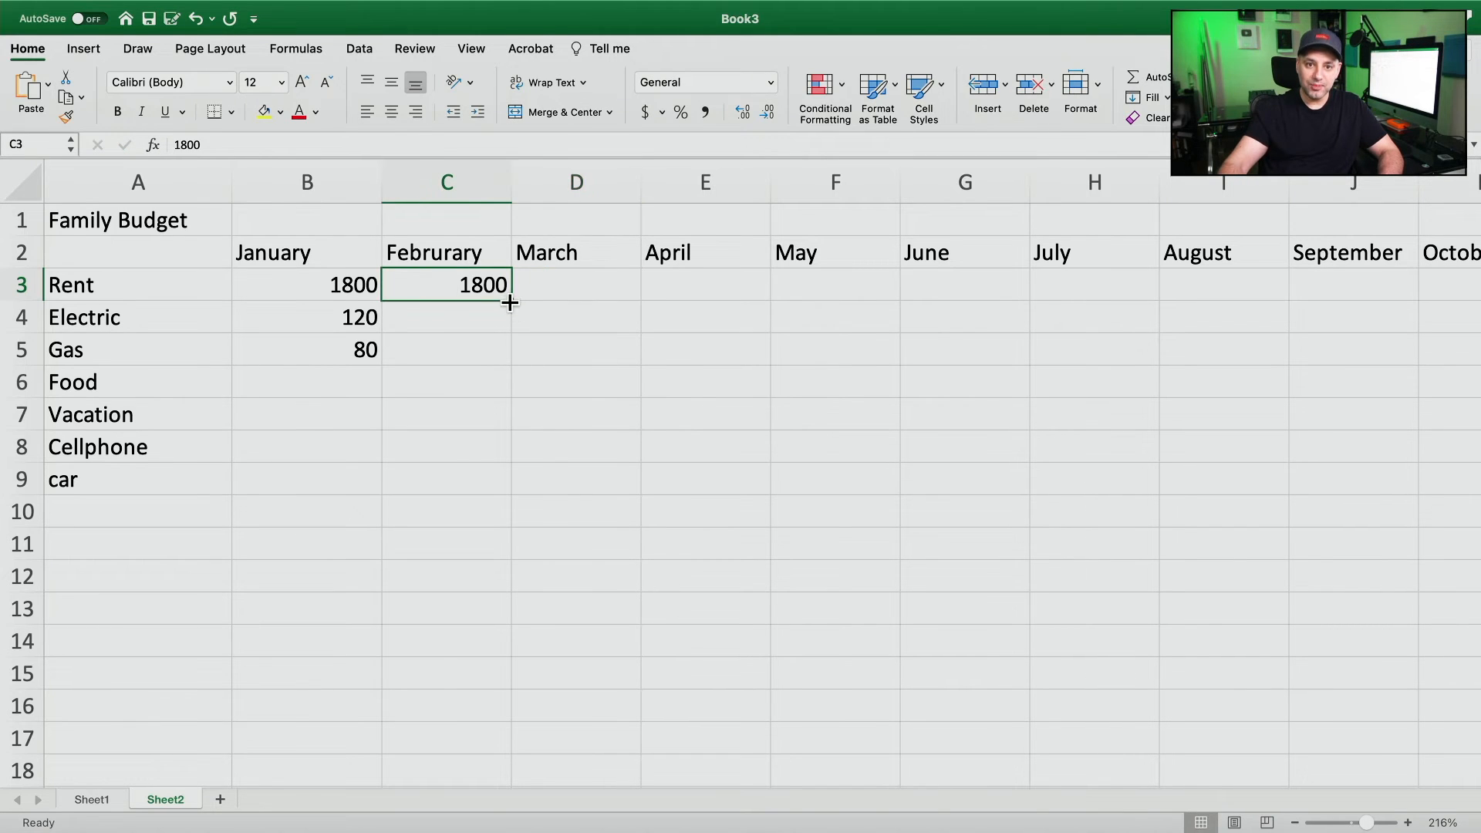
{"action": "left_click_drag", "start_coordinate": [509, 300], "coordinate": [1380, 293]}
{"action": "scroll", "coordinate": [540, 287], "scroll_direction": "right", "scroll_amount": 1}
{"action": "scroll", "coordinate": [1283, 278], "scroll_direction": "right", "scroll_amount": 5}
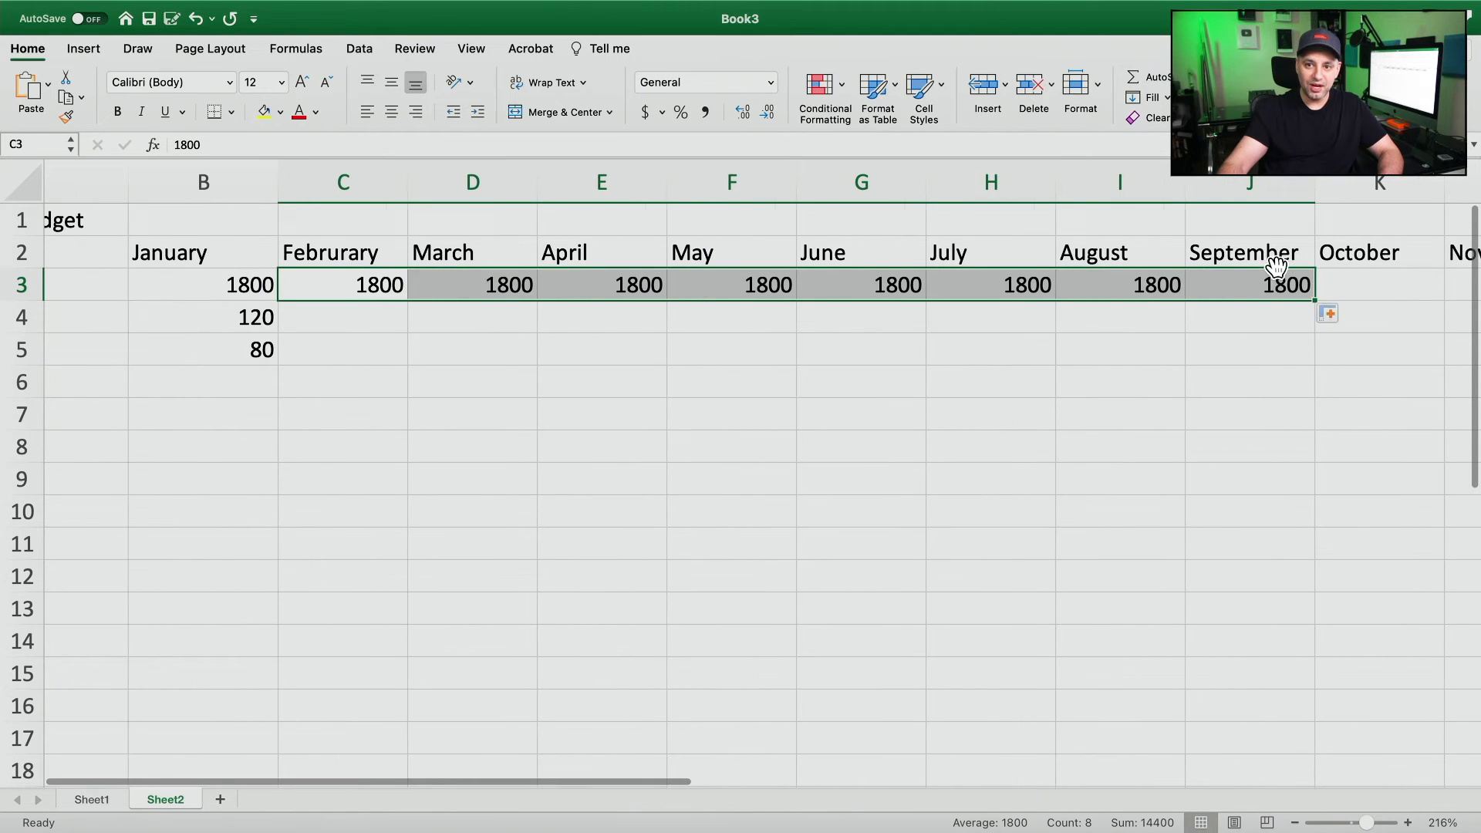
{"action": "left_click_drag", "start_coordinate": [880, 300], "coordinate": [1235, 285]}
{"action": "scroll", "coordinate": [1030, 283], "scroll_direction": "left", "scroll_amount": 6}
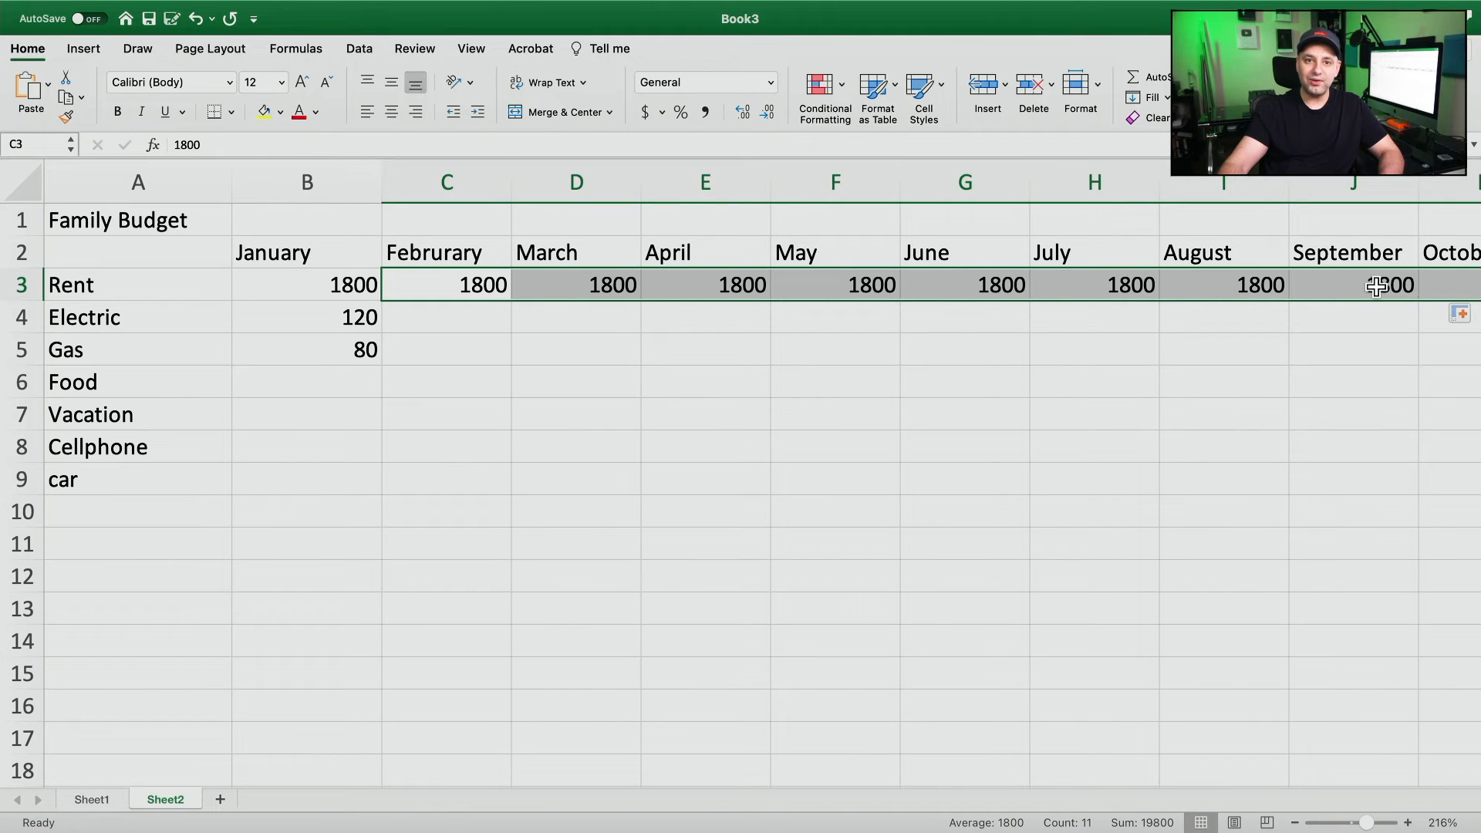
{"action": "left_click", "coordinate": [579, 291]}
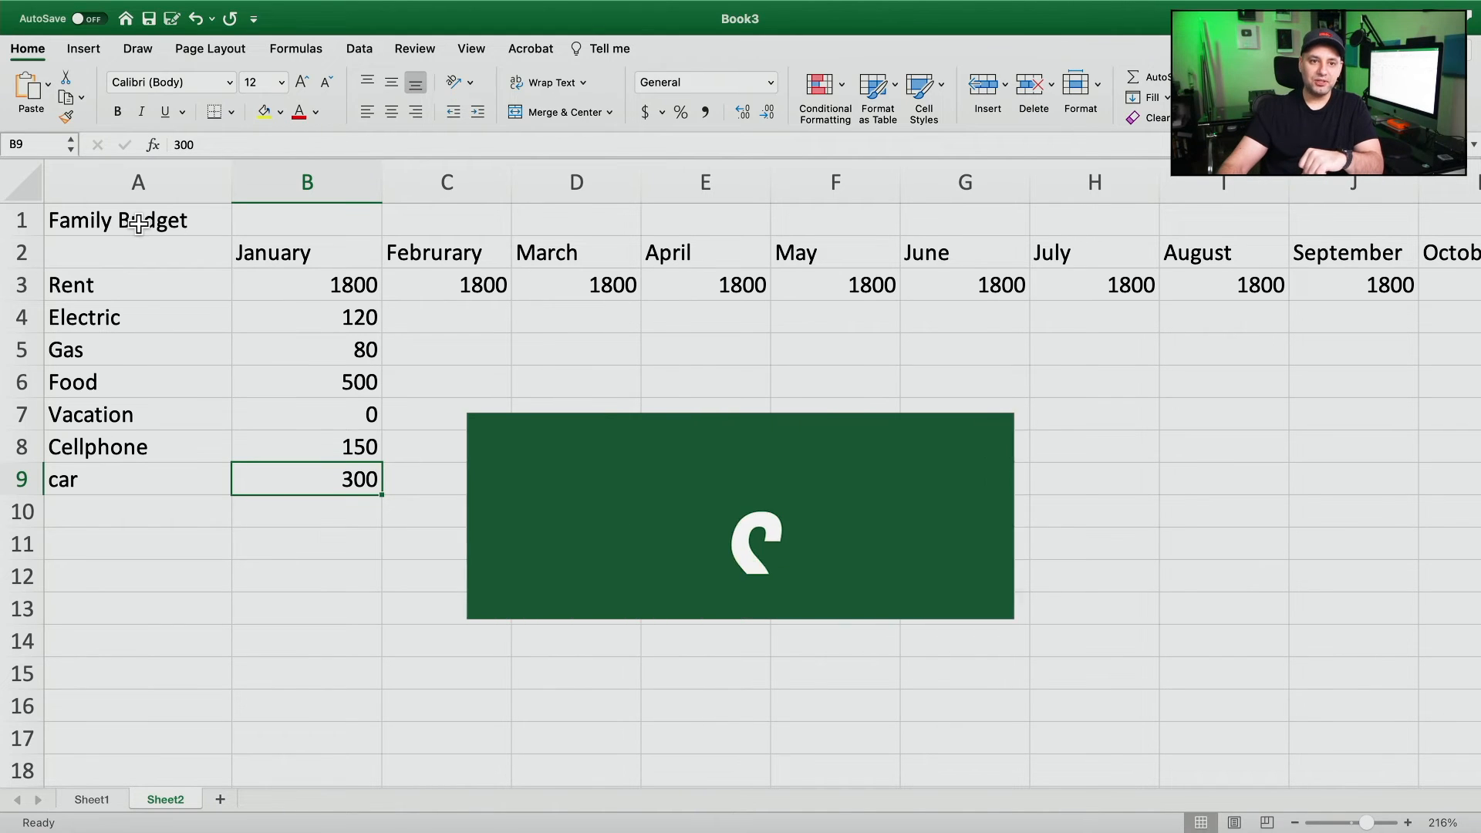
Set the font size of the Family Budget title in A1 to 18.
{"action": "left_click", "coordinate": [113, 223]}
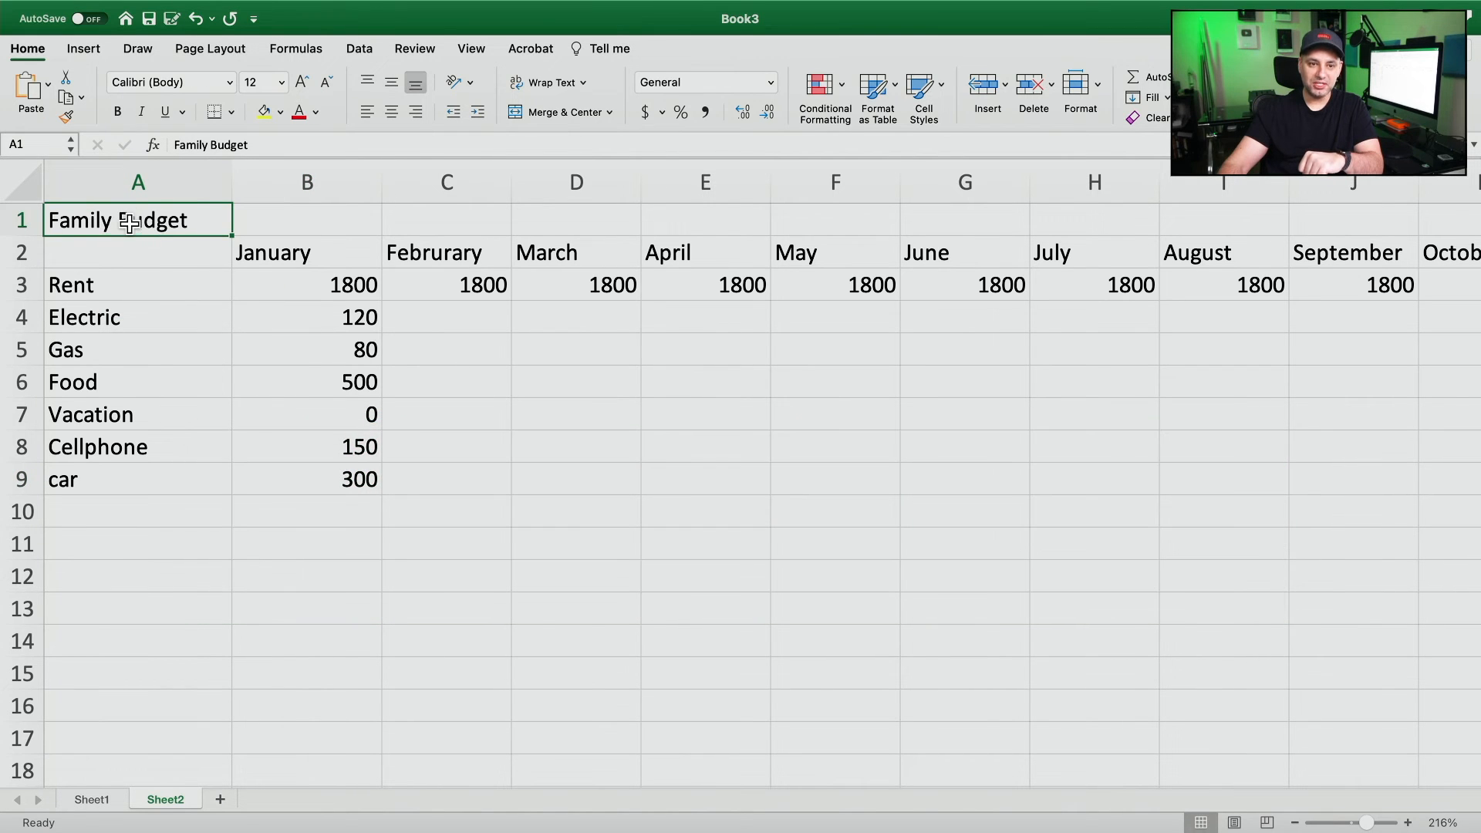
{"action": "left_click", "coordinate": [25, 51]}
{"action": "left_click", "coordinate": [26, 51]}
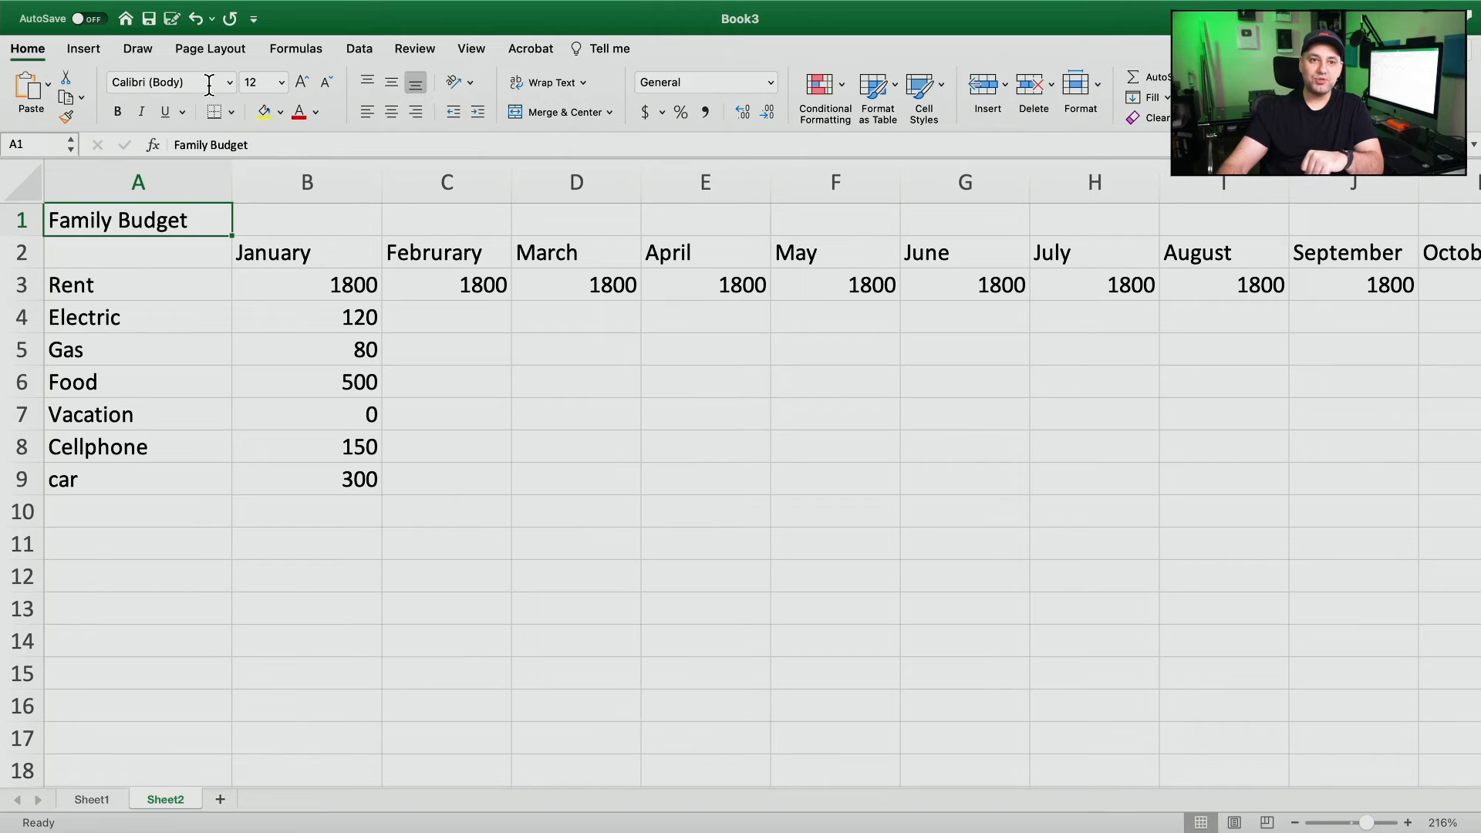
{"action": "left_click", "coordinate": [282, 82]}
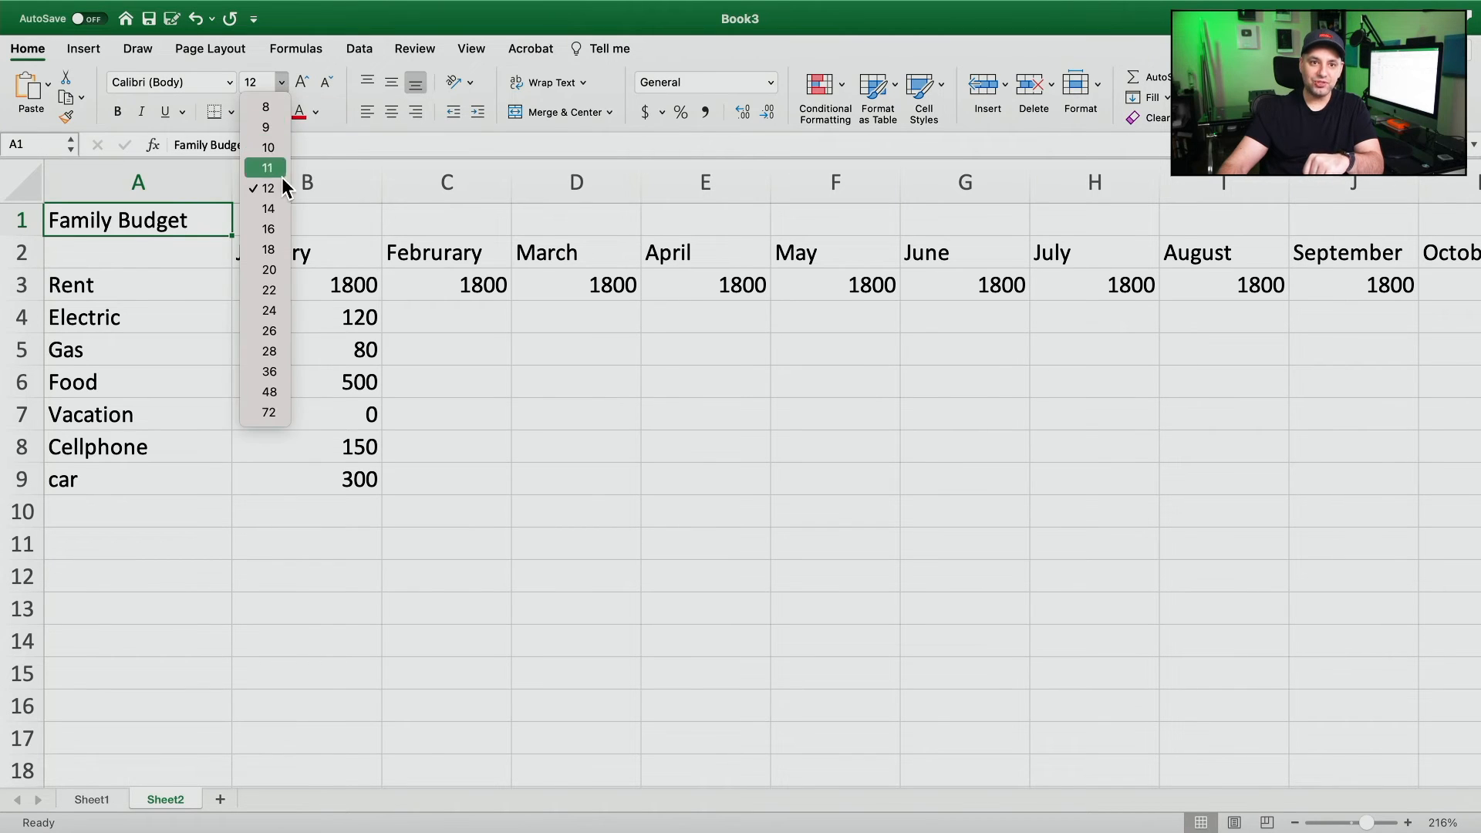
{"action": "left_click", "coordinate": [270, 256]}
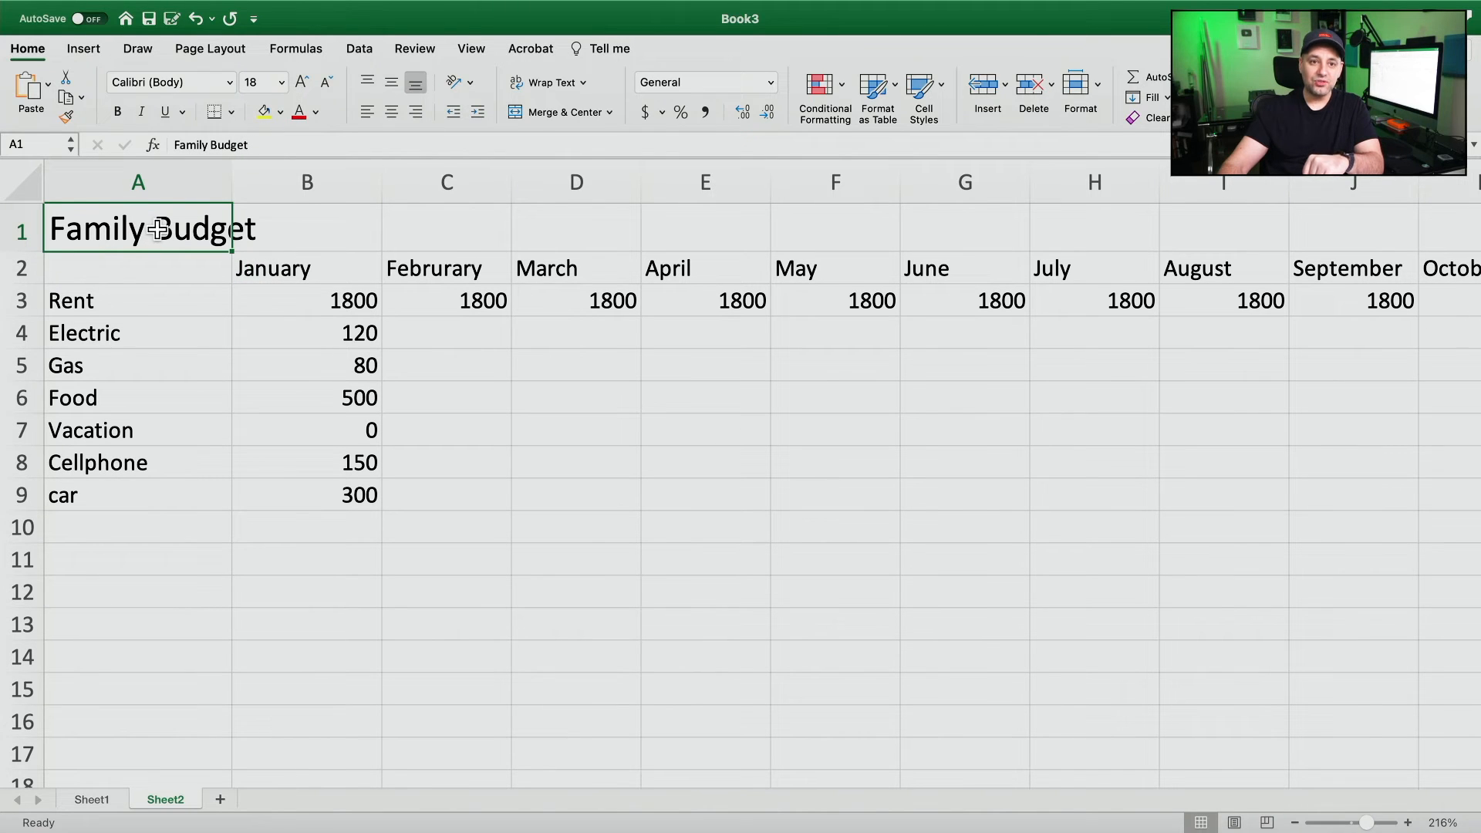
Make the Family Budget title in A1 bold, italic and underlined.
{"action": "left_click", "coordinate": [118, 111]}
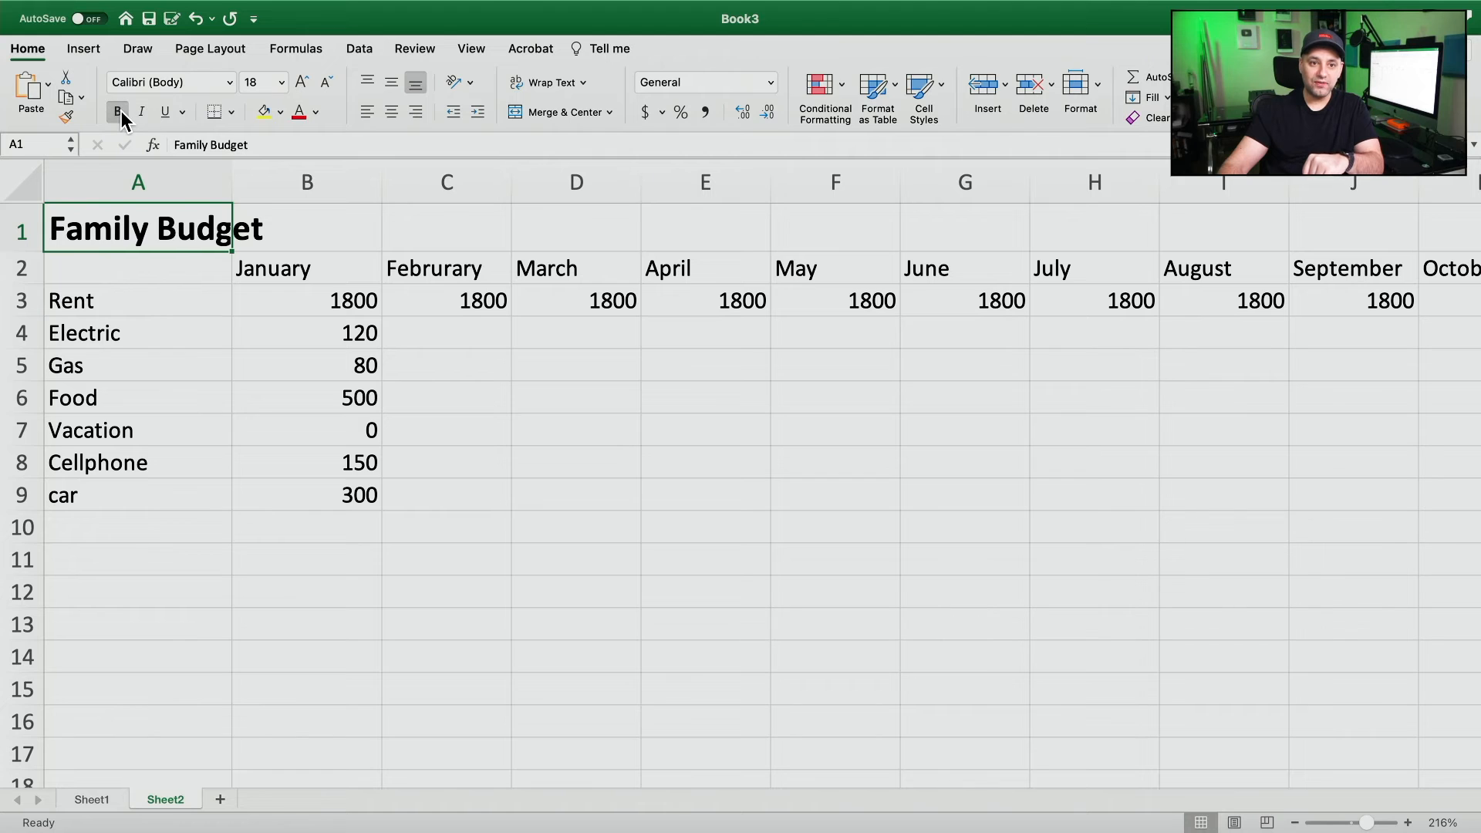
{"action": "left_click", "coordinate": [142, 114]}
{"action": "left_click", "coordinate": [162, 113]}
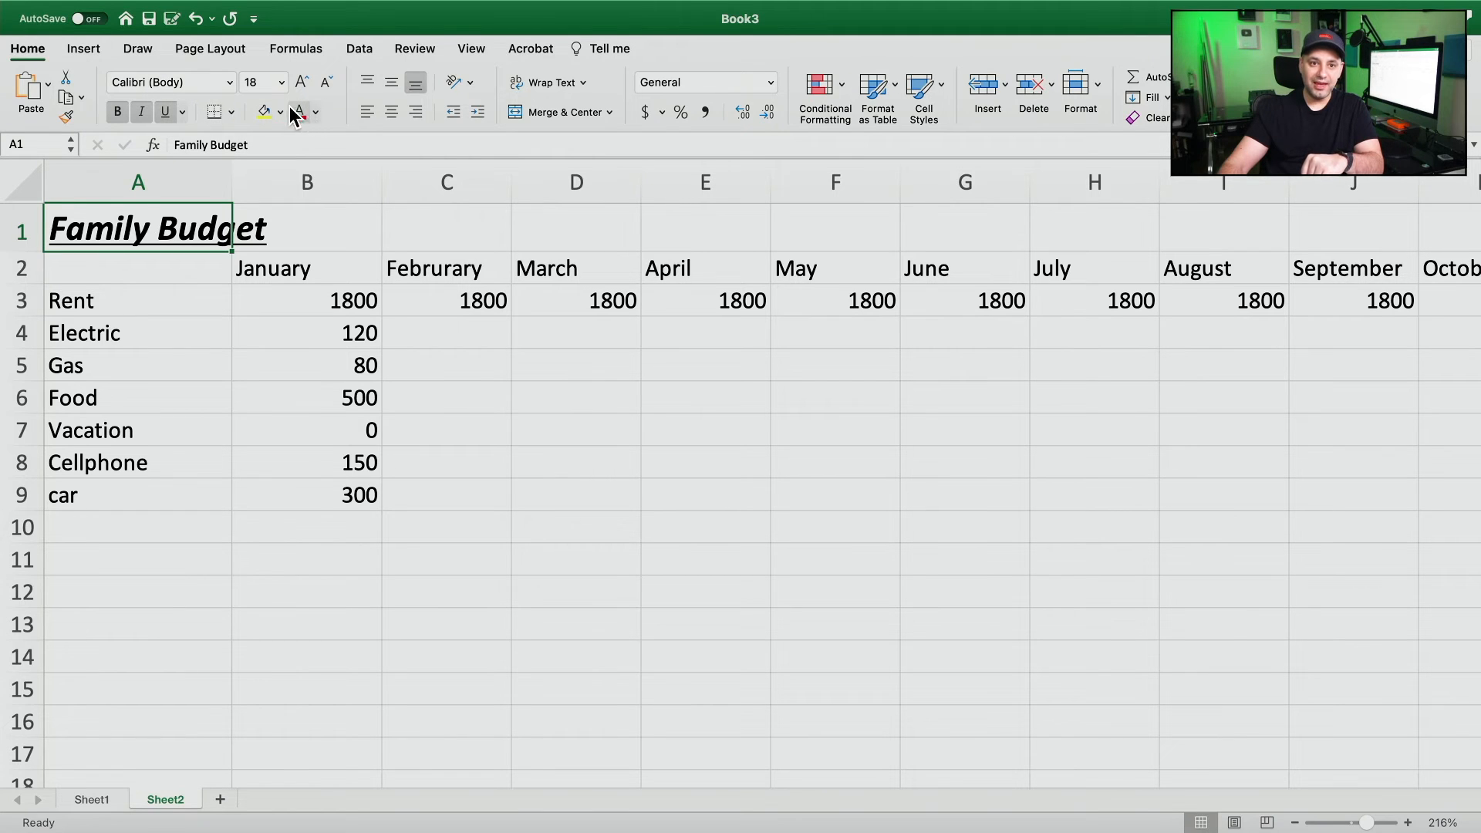
Colour the Family Budget title text light blue and fill cell A1 with yellow.
{"action": "left_click", "coordinate": [316, 112]}
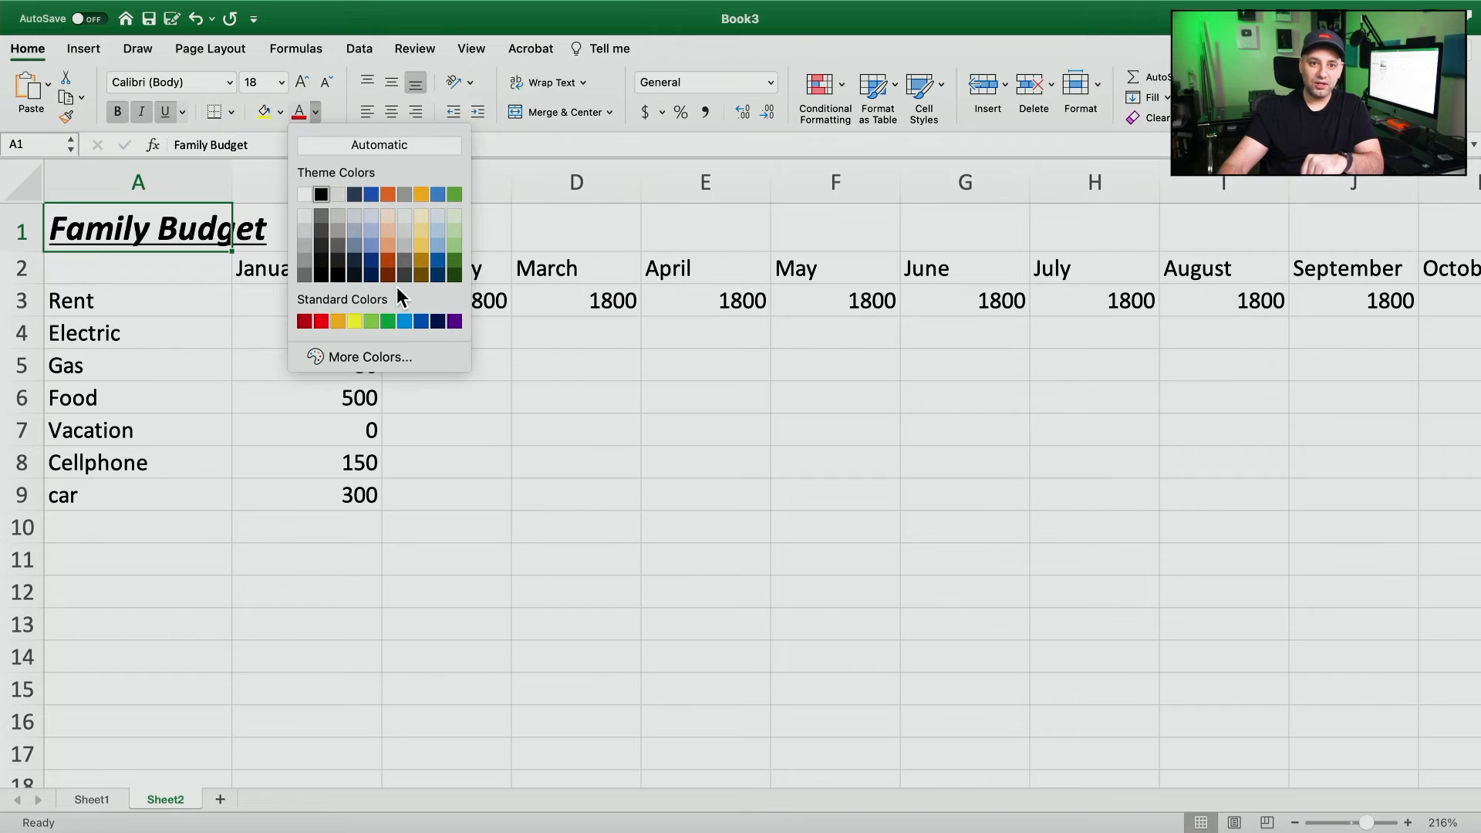
{"action": "left_click", "coordinate": [404, 321]}
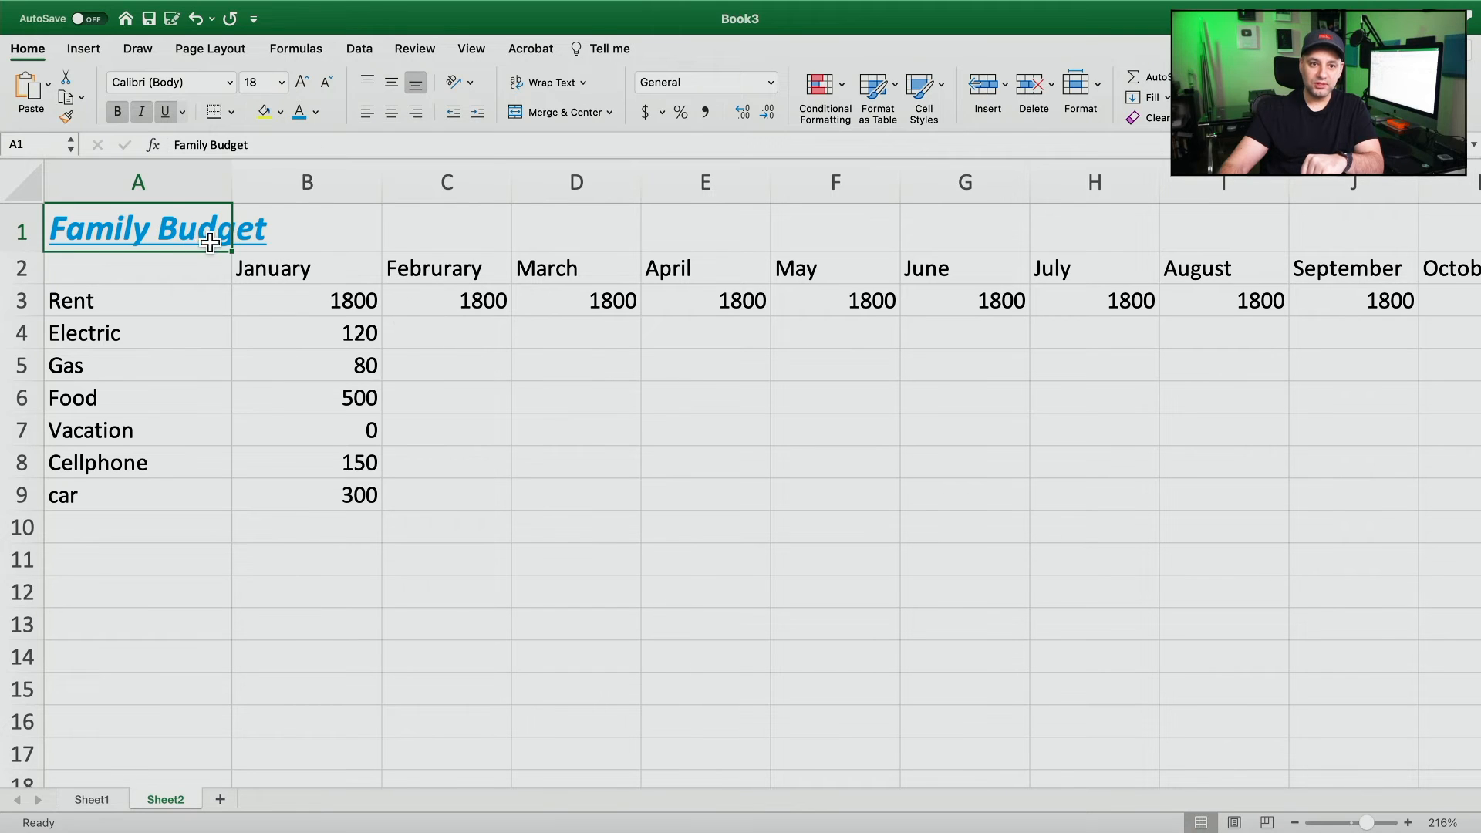
{"action": "left_click", "coordinate": [264, 111]}
{"action": "left_click", "coordinate": [281, 112]}
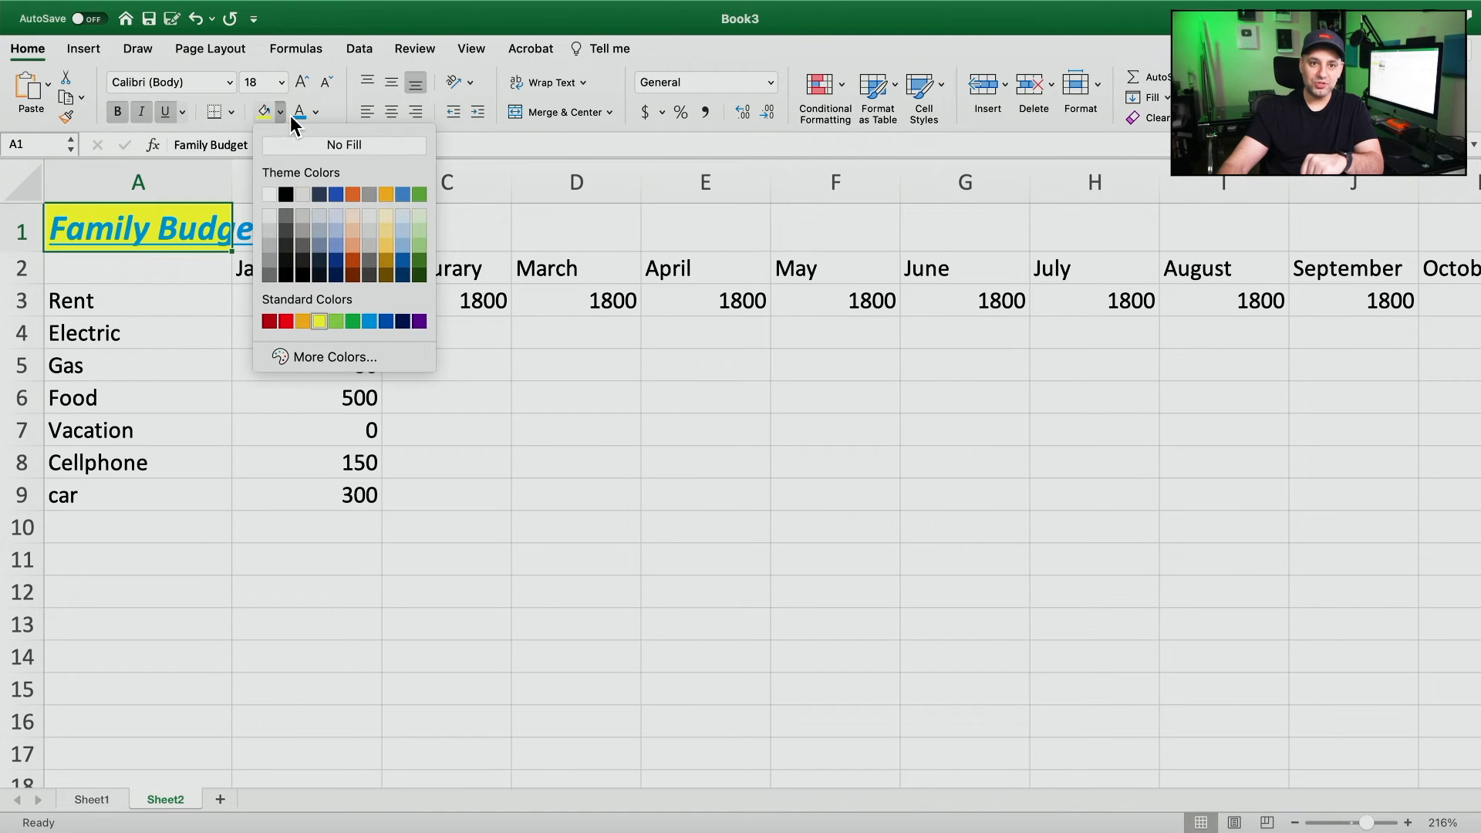
{"action": "left_click", "coordinate": [279, 112]}
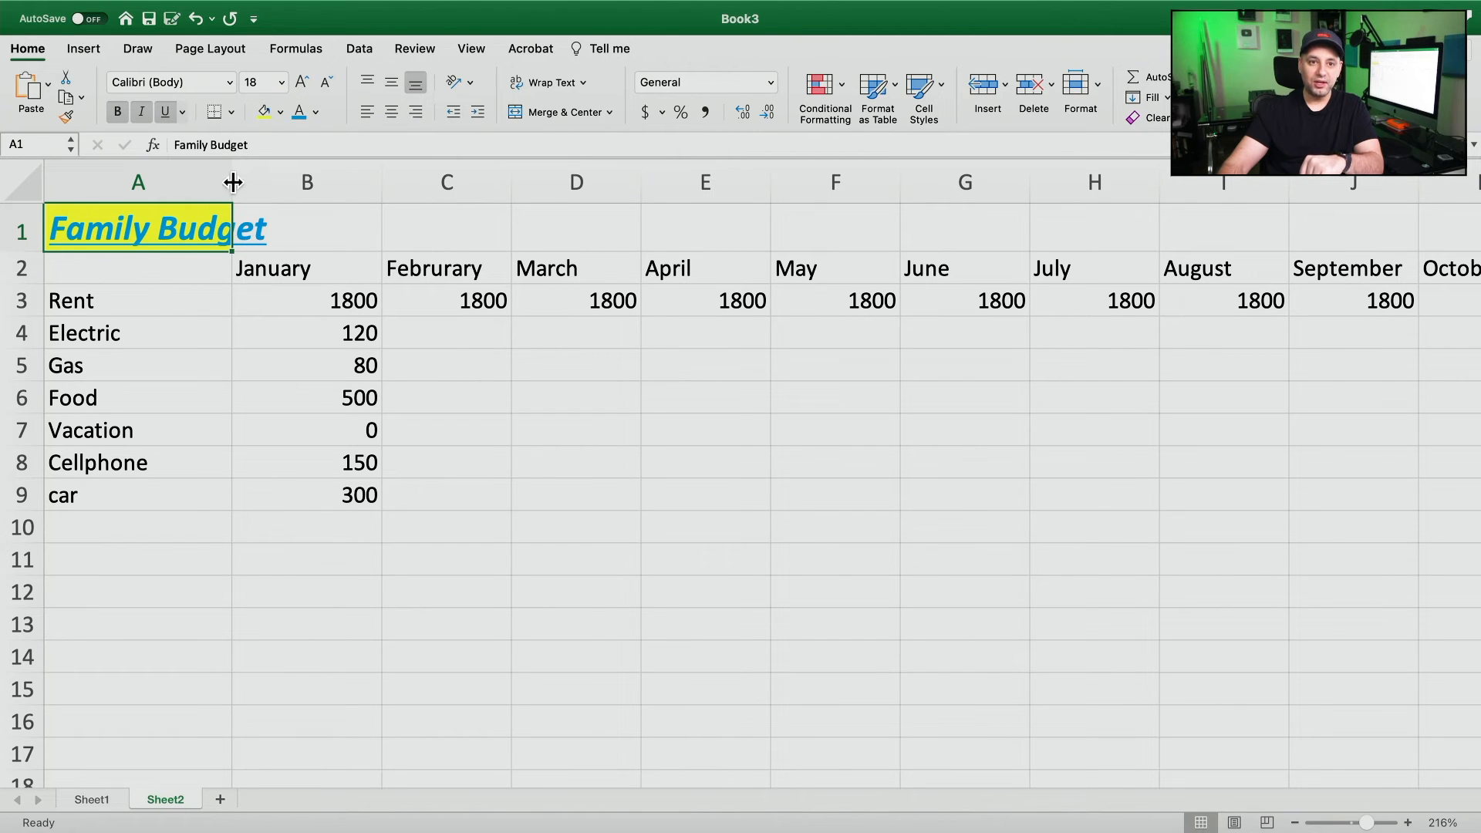
Widen column A so the Family Budget title fits inside A1, and centre the title horizontally.
{"action": "left_click_drag", "start_coordinate": [233, 180], "coordinate": [340, 181]}
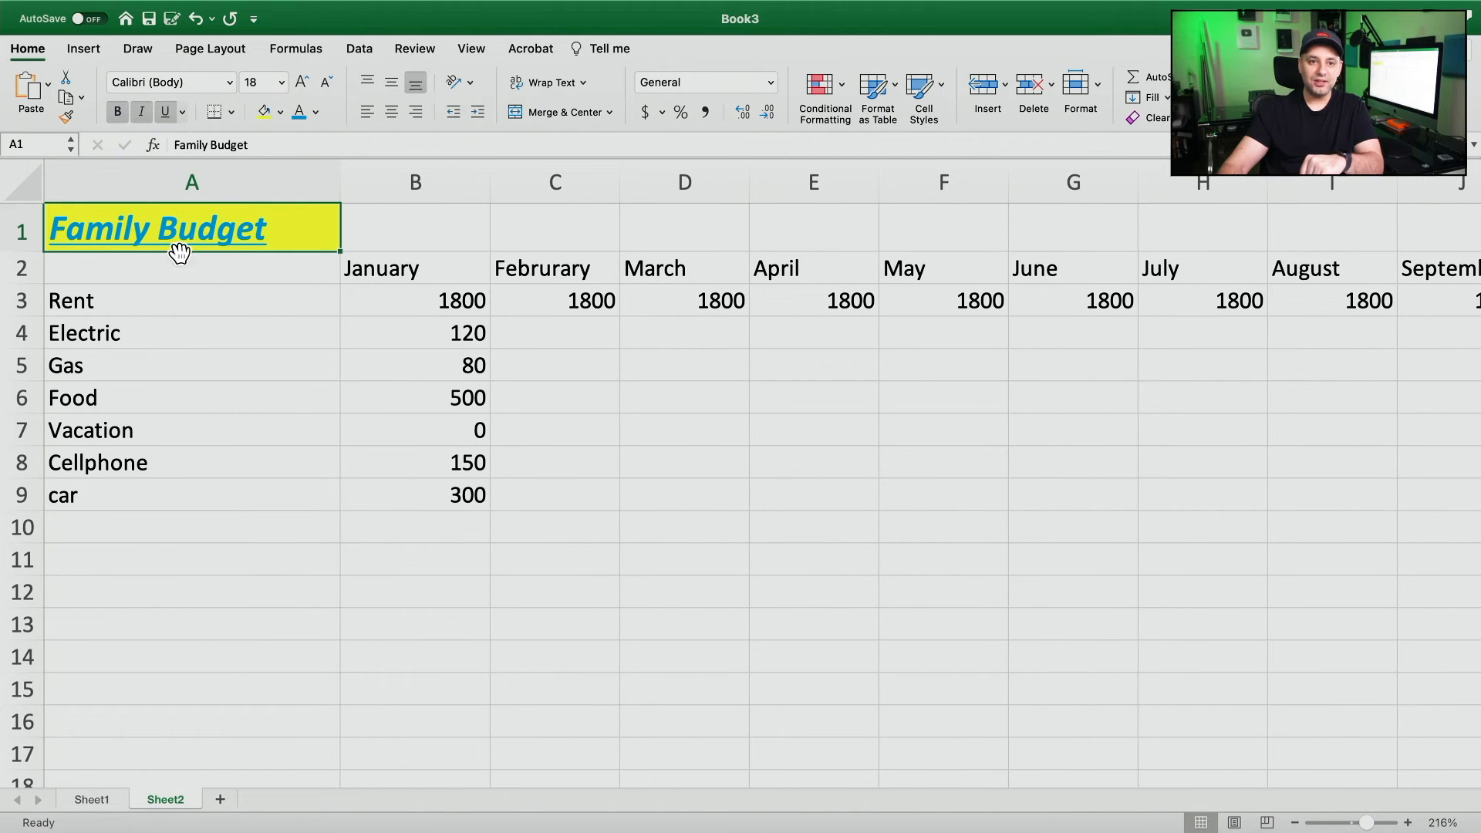
{"action": "left_click_drag", "start_coordinate": [343, 171], "coordinate": [306, 171]}
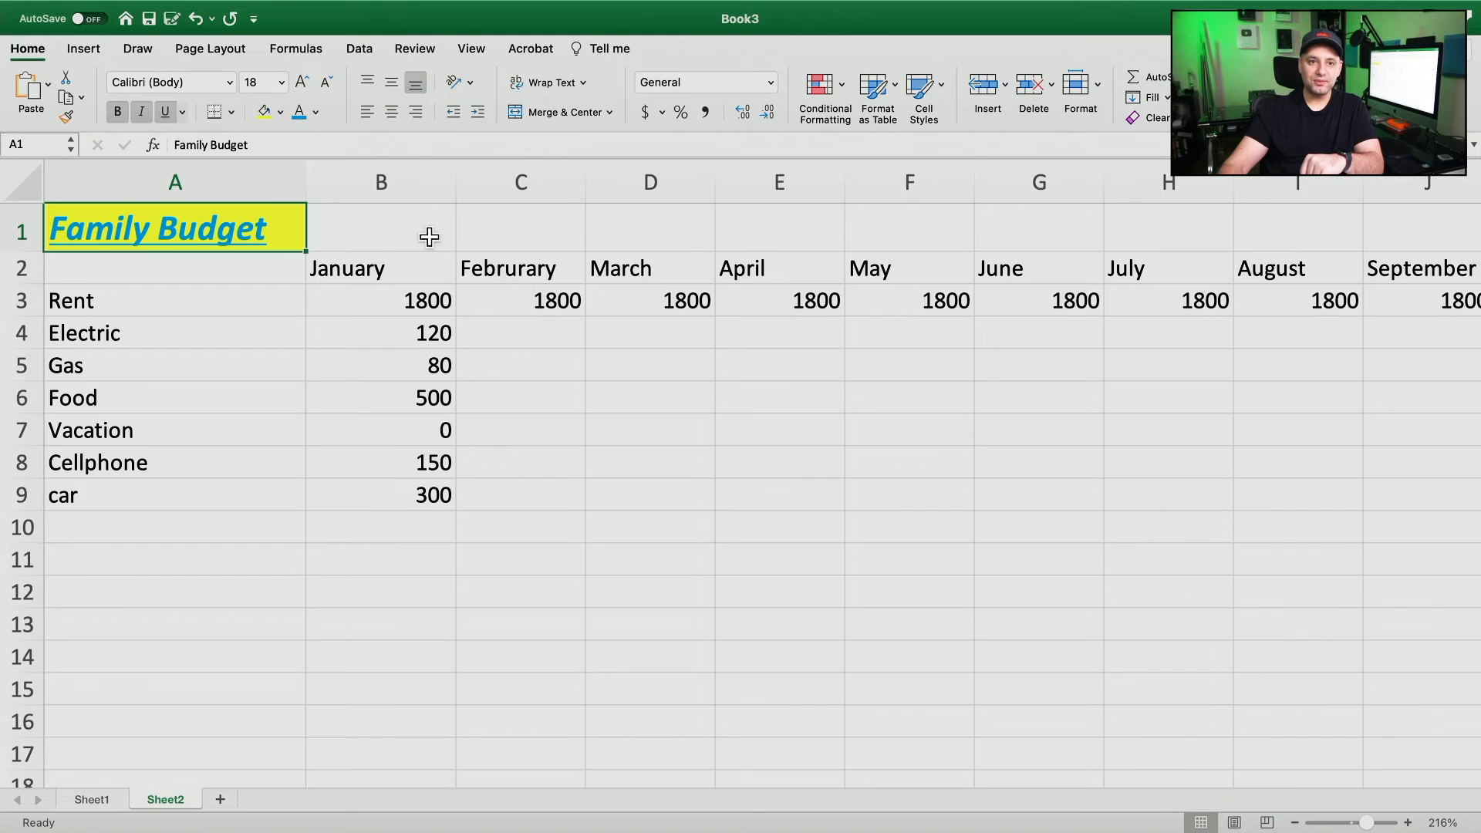
{"action": "left_click", "coordinate": [391, 113]}
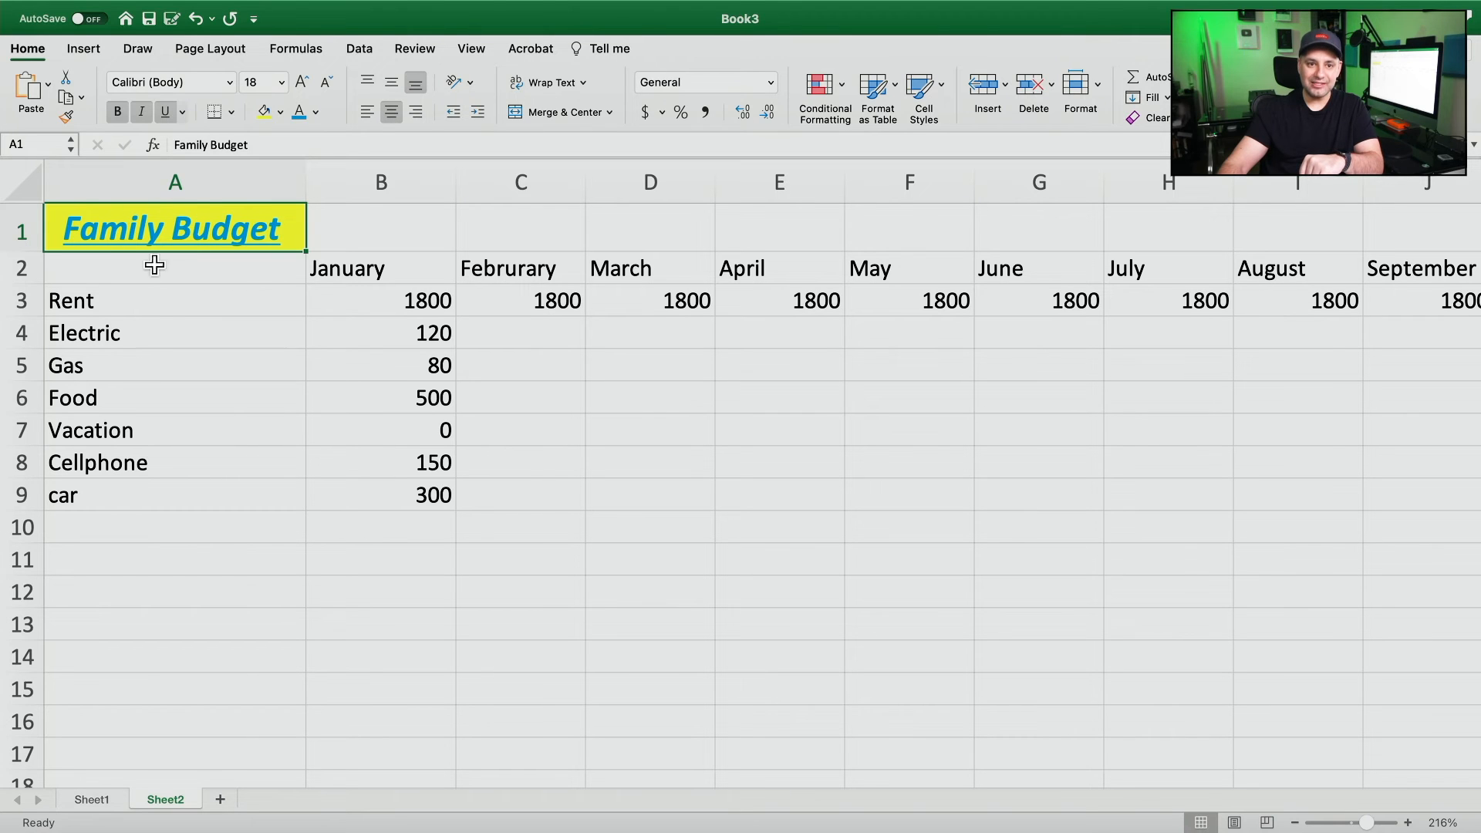
Widen column A to about twice its width, then narrow it to just fit the Family Budget title.
{"action": "left_click_drag", "start_coordinate": [305, 172], "coordinate": [598, 175]}
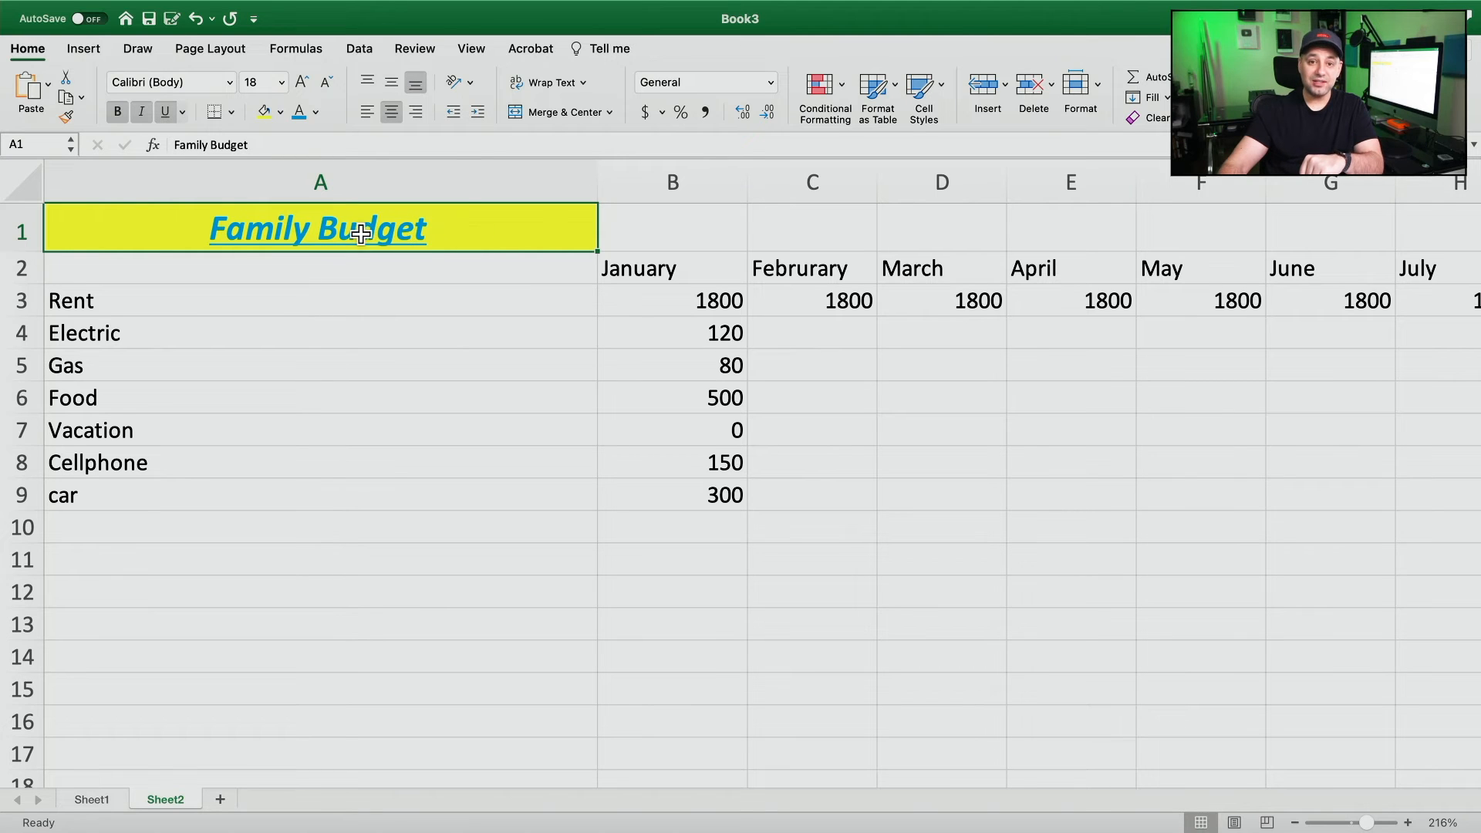
{"action": "scroll", "coordinate": [887, 234], "scroll_direction": "right", "scroll_amount": 5}
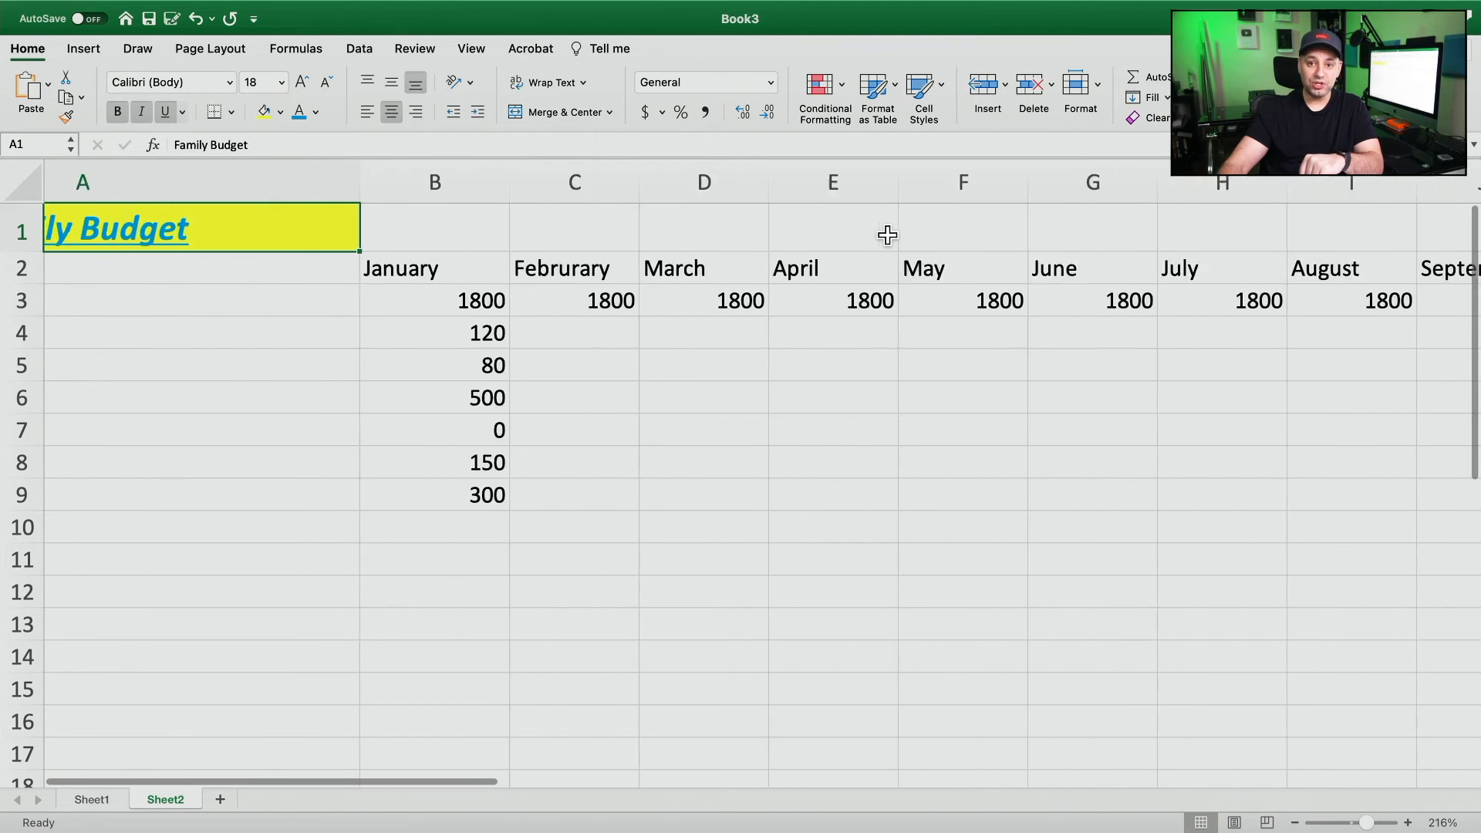
{"action": "scroll", "coordinate": [887, 235], "scroll_direction": "right", "scroll_amount": 2}
{"action": "scroll", "coordinate": [888, 233], "scroll_direction": "left", "scroll_amount": 8}
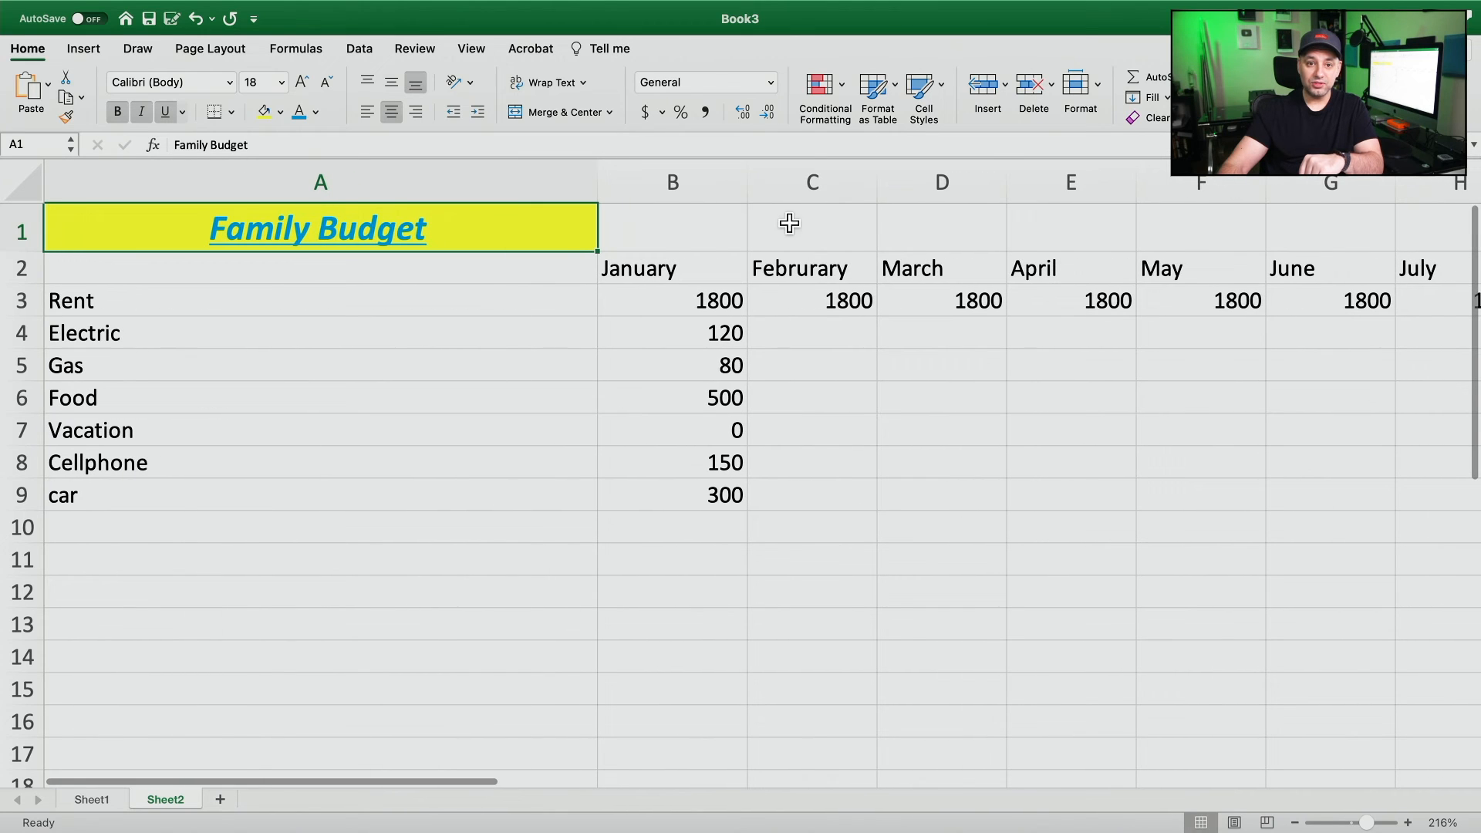
{"action": "left_click_drag", "start_coordinate": [591, 173], "coordinate": [274, 176]}
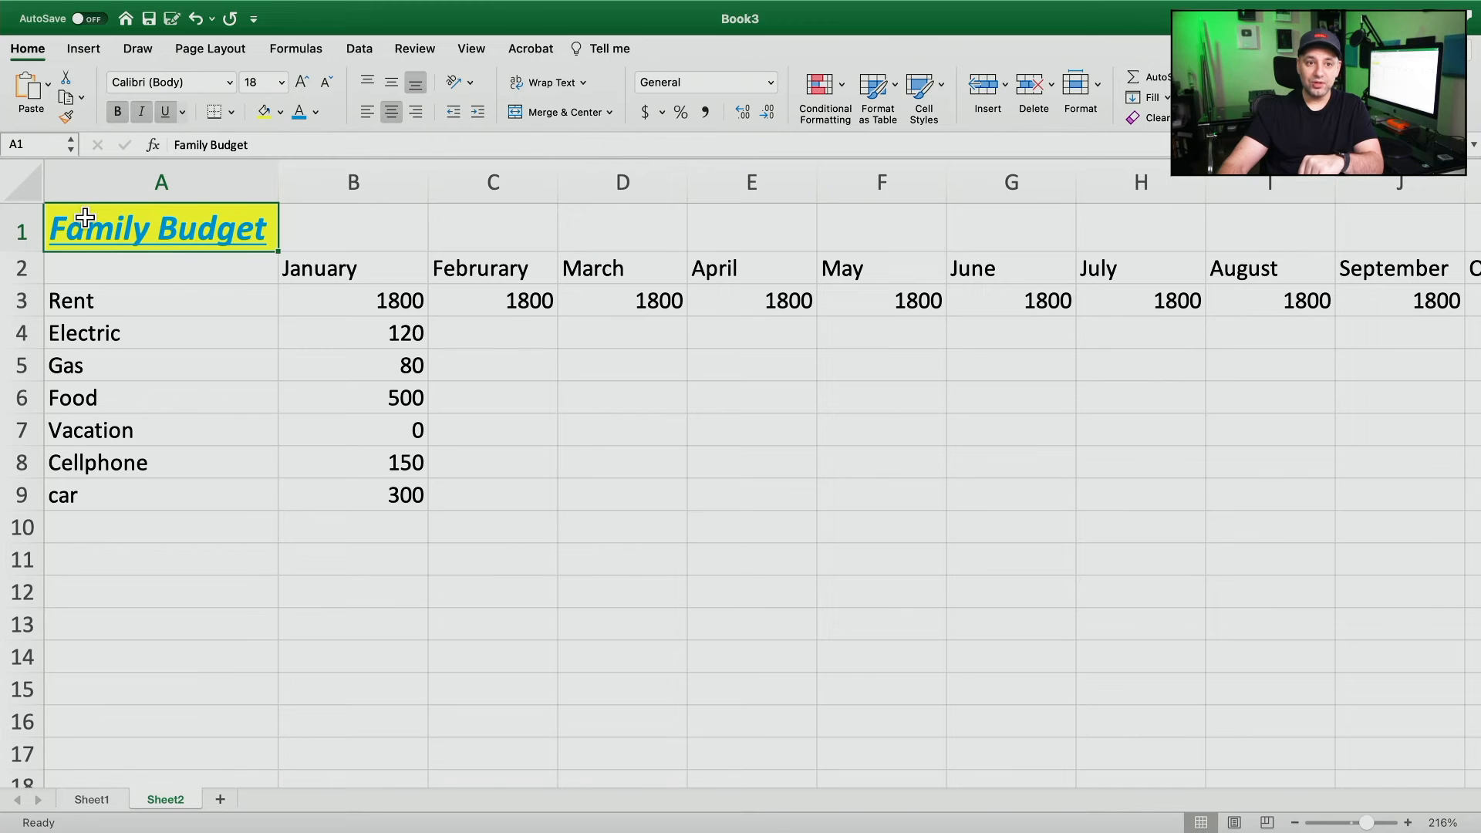
Merge and center the Family Budget title across A1:M1, above all the month columns.
{"action": "left_click_drag", "start_coordinate": [86, 214], "coordinate": [1232, 224]}
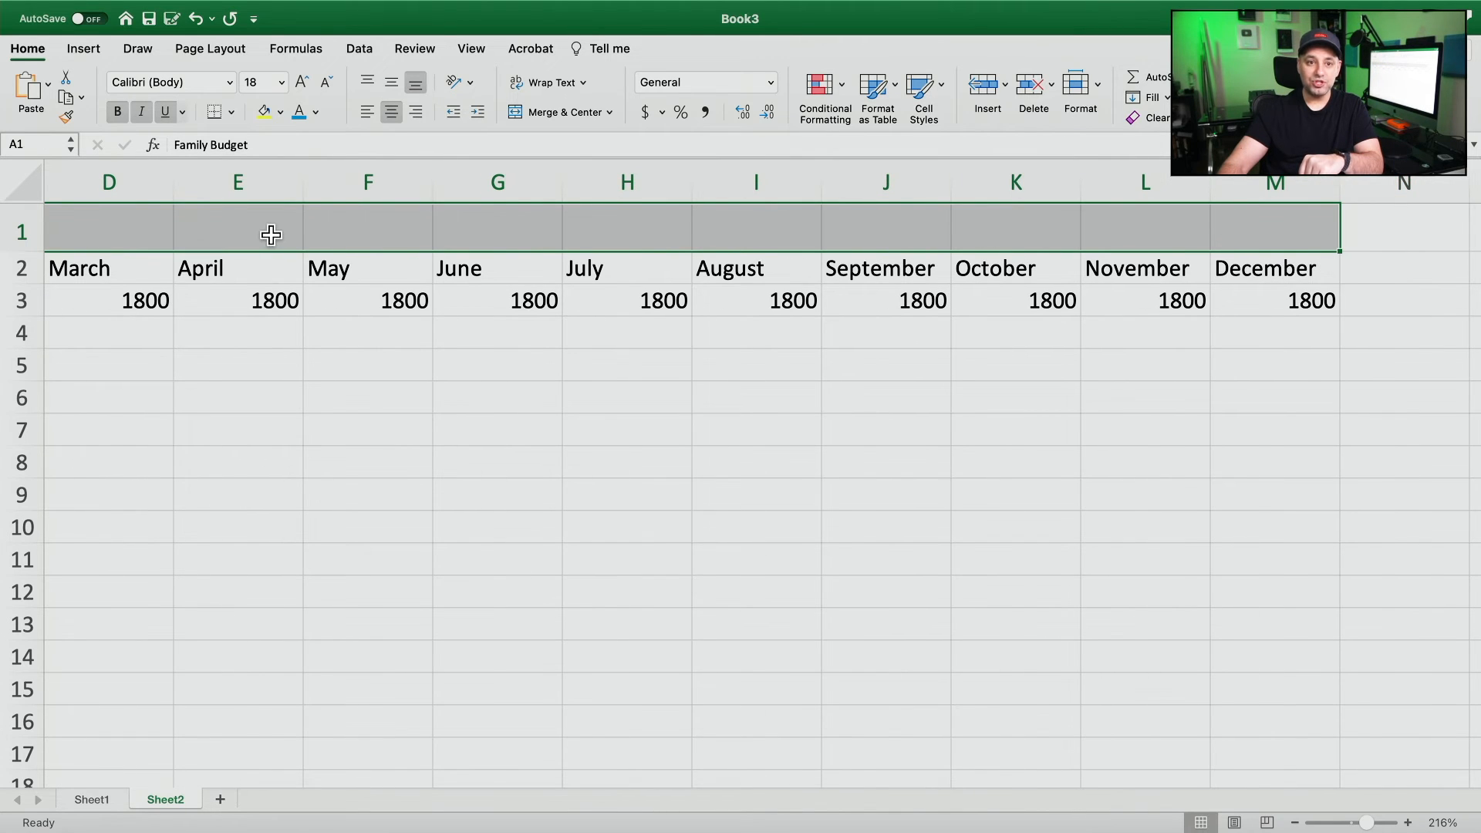
{"action": "scroll", "coordinate": [270, 235], "scroll_direction": "left", "scroll_amount": 5}
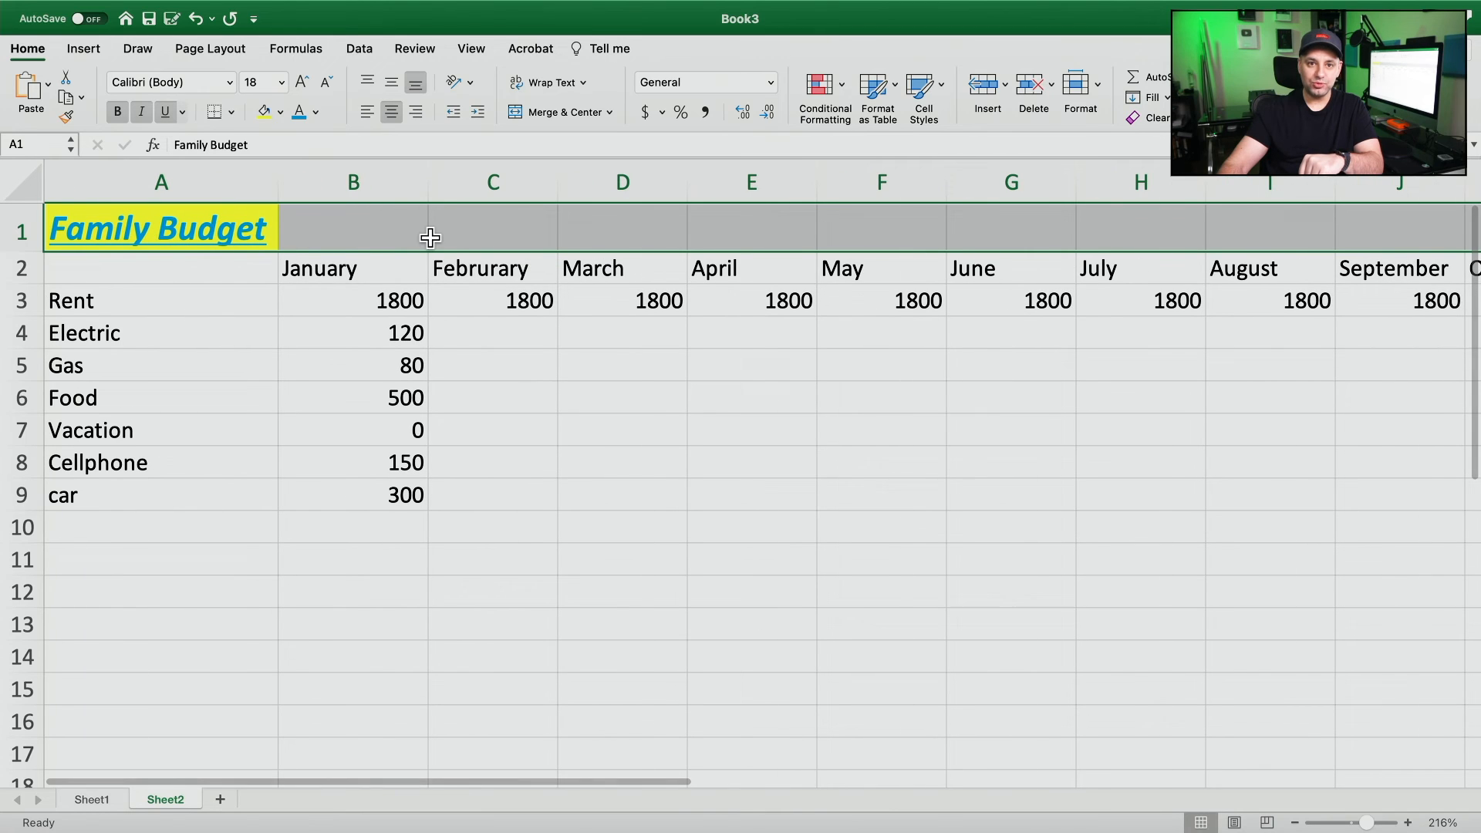
{"action": "left_click", "coordinate": [540, 112]}
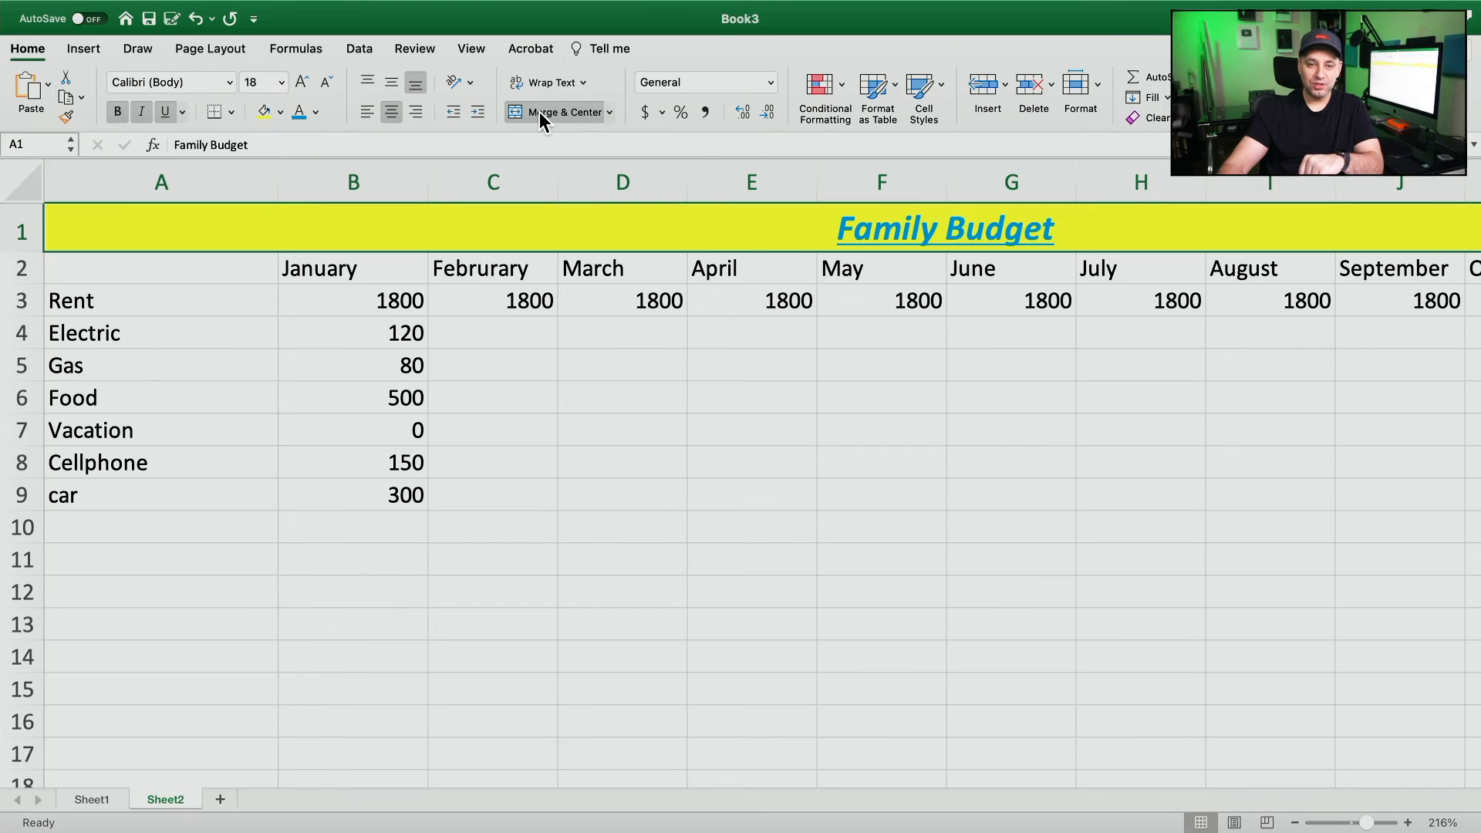
Examine the merge options and how the merged Family Budget title spans the columns from January to December.
{"action": "left_click", "coordinate": [609, 112]}
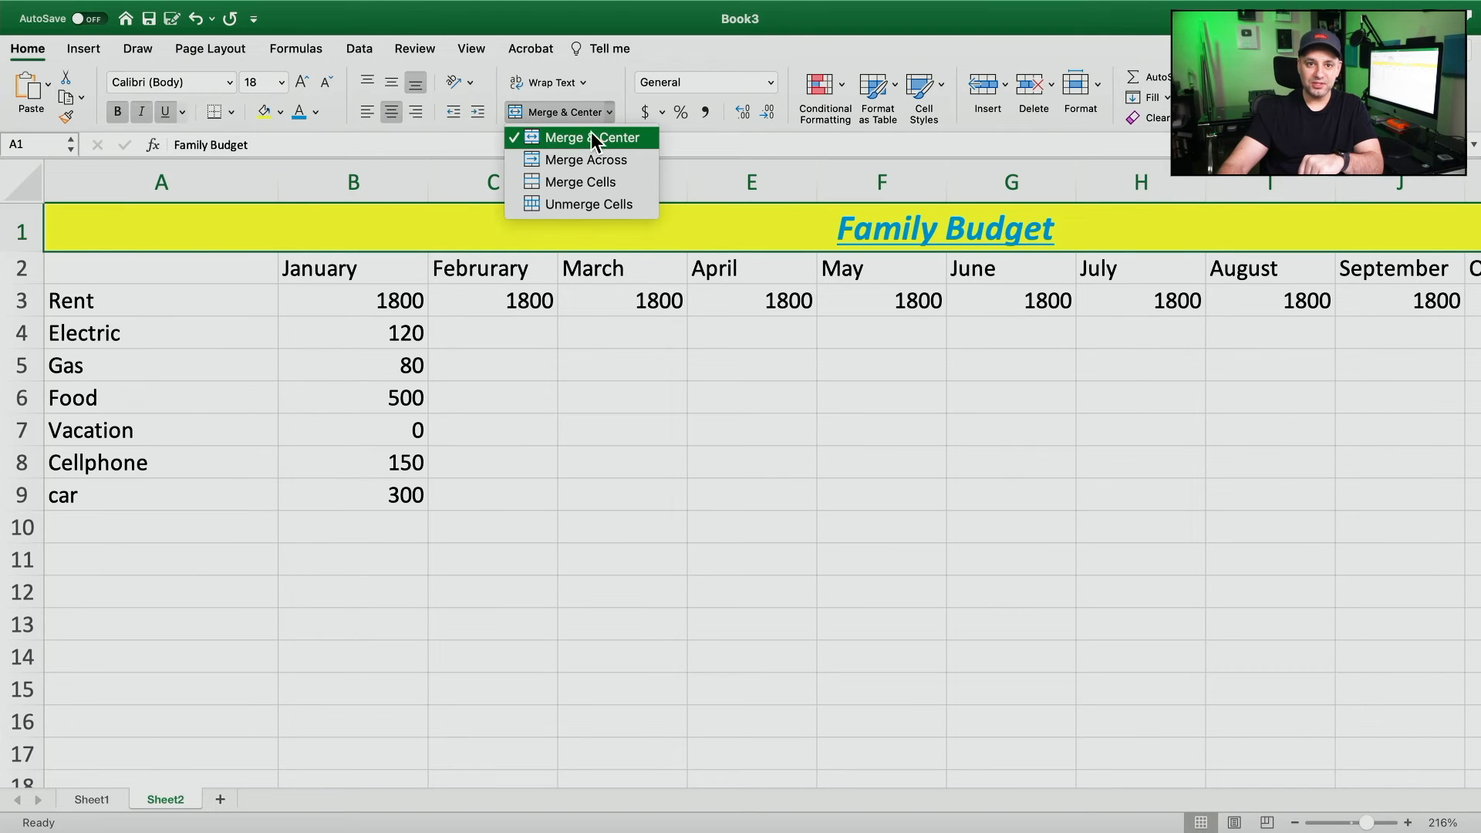
{"action": "left_click", "coordinate": [617, 113]}
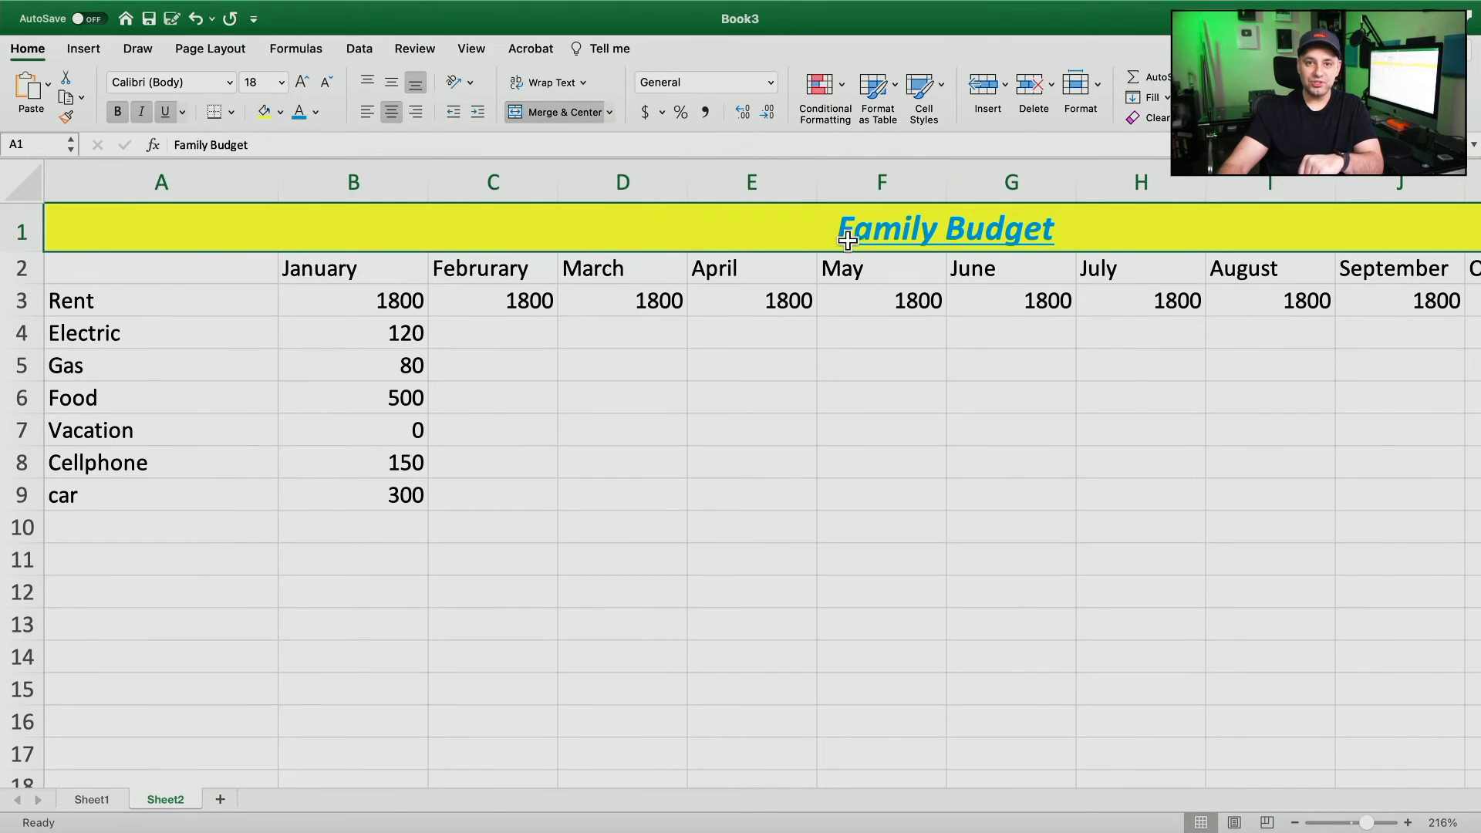
{"action": "scroll", "coordinate": [684, 185], "scroll_direction": "right", "scroll_amount": 3}
{"action": "scroll", "coordinate": [621, 407], "scroll_direction": "left", "scroll_amount": 3}
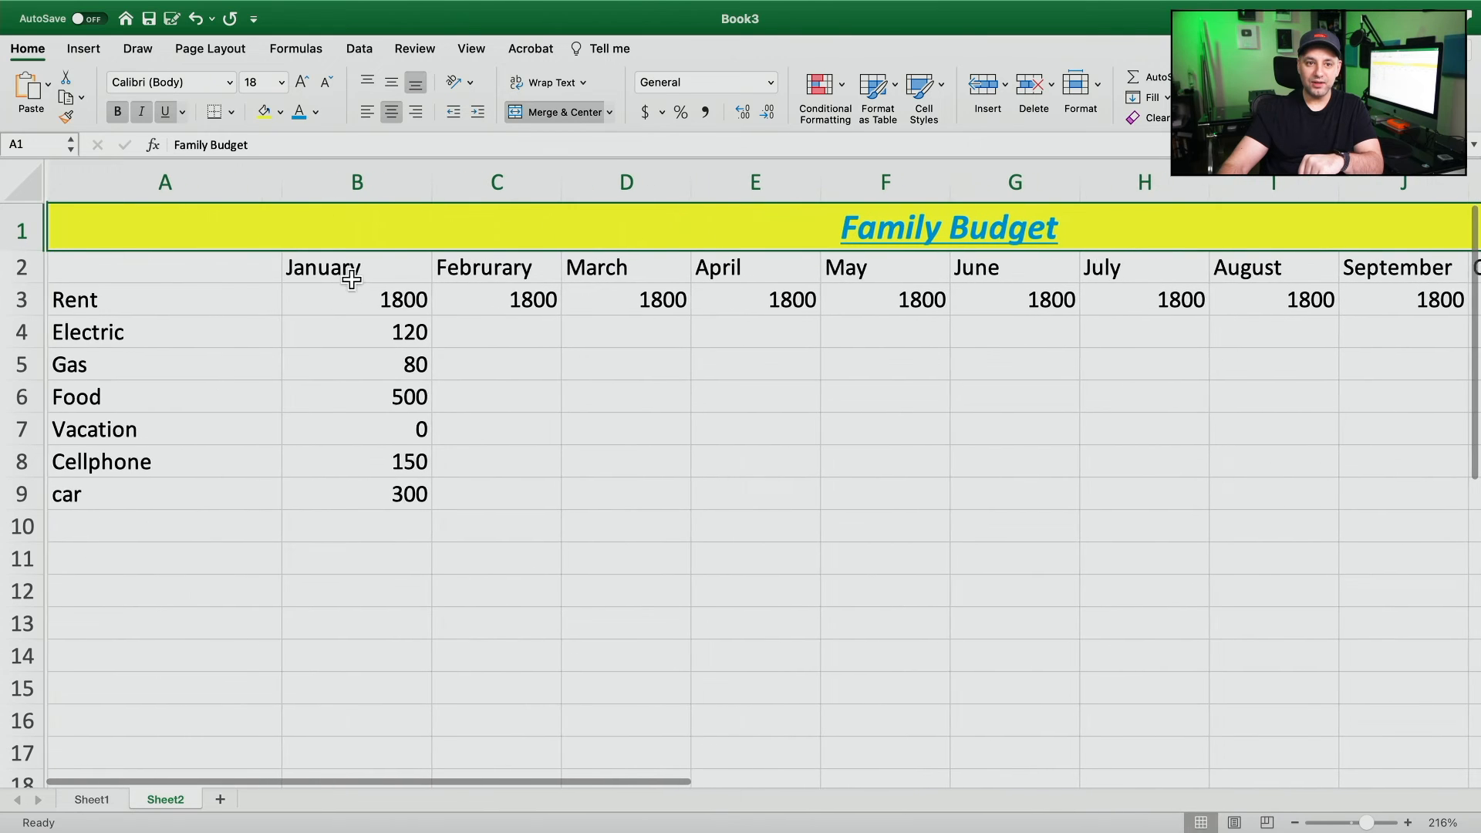
{"action": "scroll", "coordinate": [1102, 228], "scroll_direction": "right", "scroll_amount": 10}
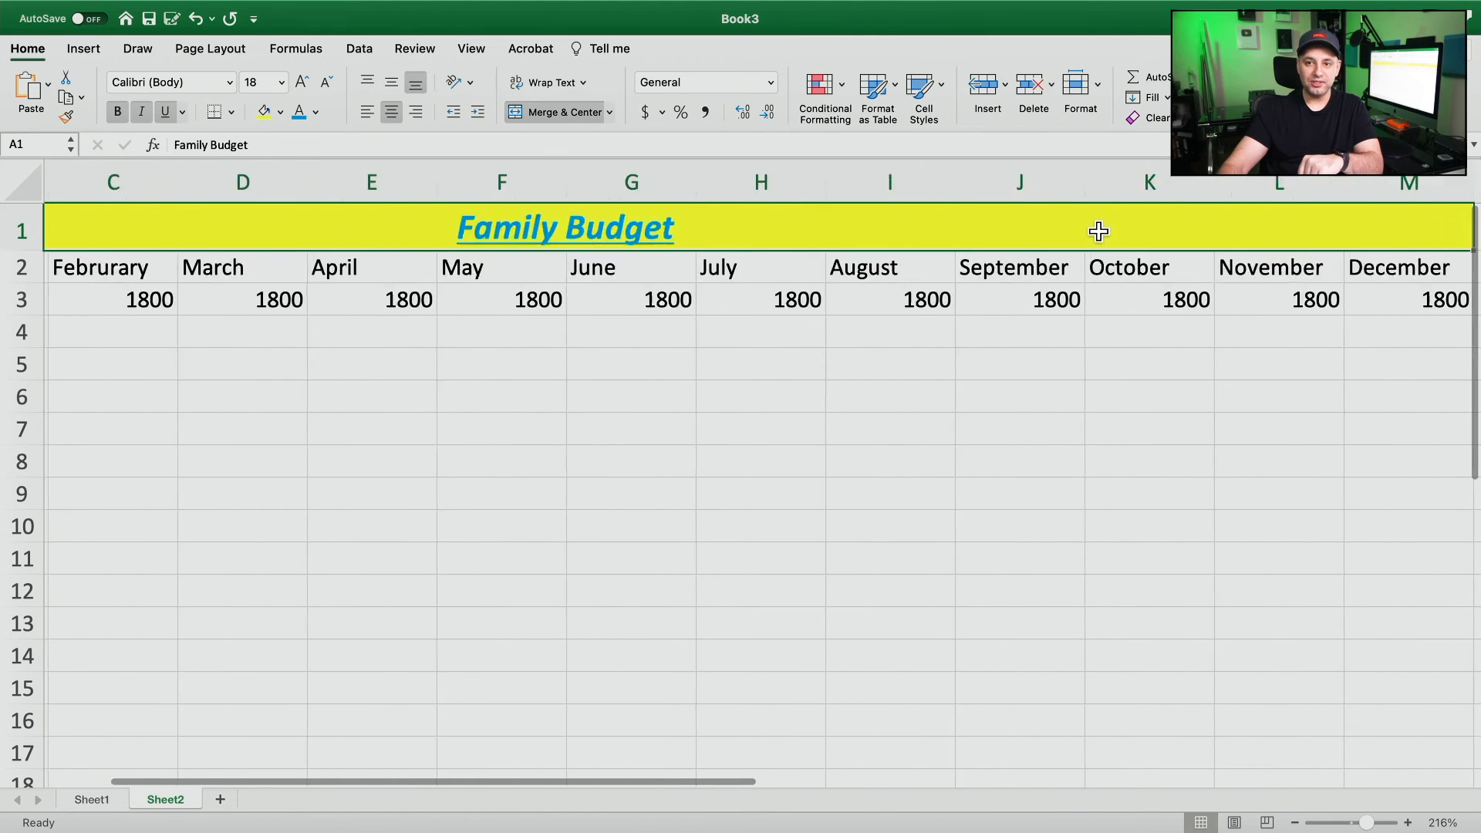
{"action": "scroll", "coordinate": [681, 252], "scroll_direction": "left", "scroll_amount": 10}
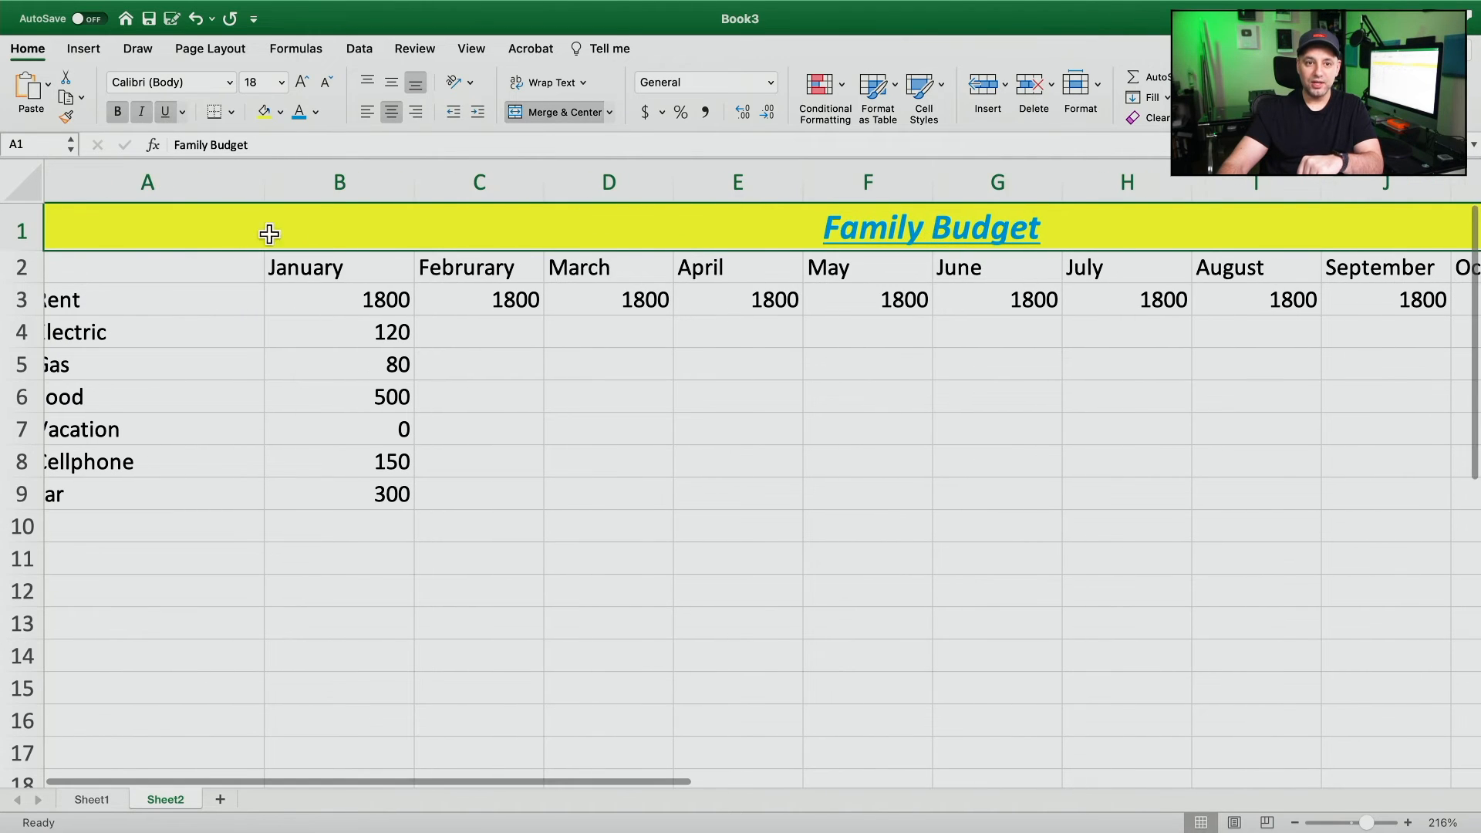
{"action": "scroll", "coordinate": [1080, 228], "scroll_direction": "right", "scroll_amount": 3}
{"action": "scroll", "coordinate": [1053, 229], "scroll_direction": "right", "scroll_amount": 2}
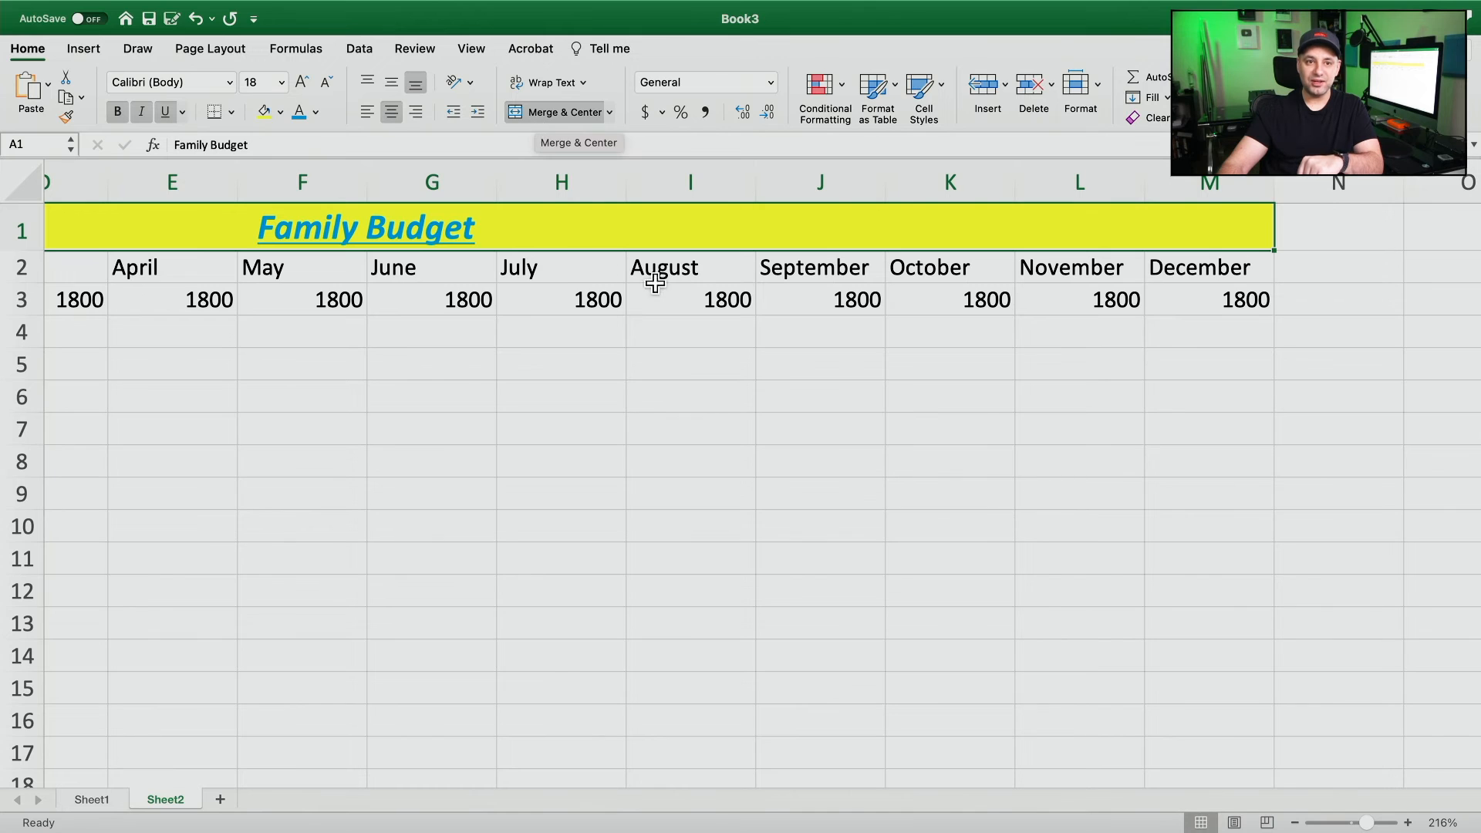
{"action": "scroll", "coordinate": [578, 271], "scroll_direction": "left", "scroll_amount": 4}
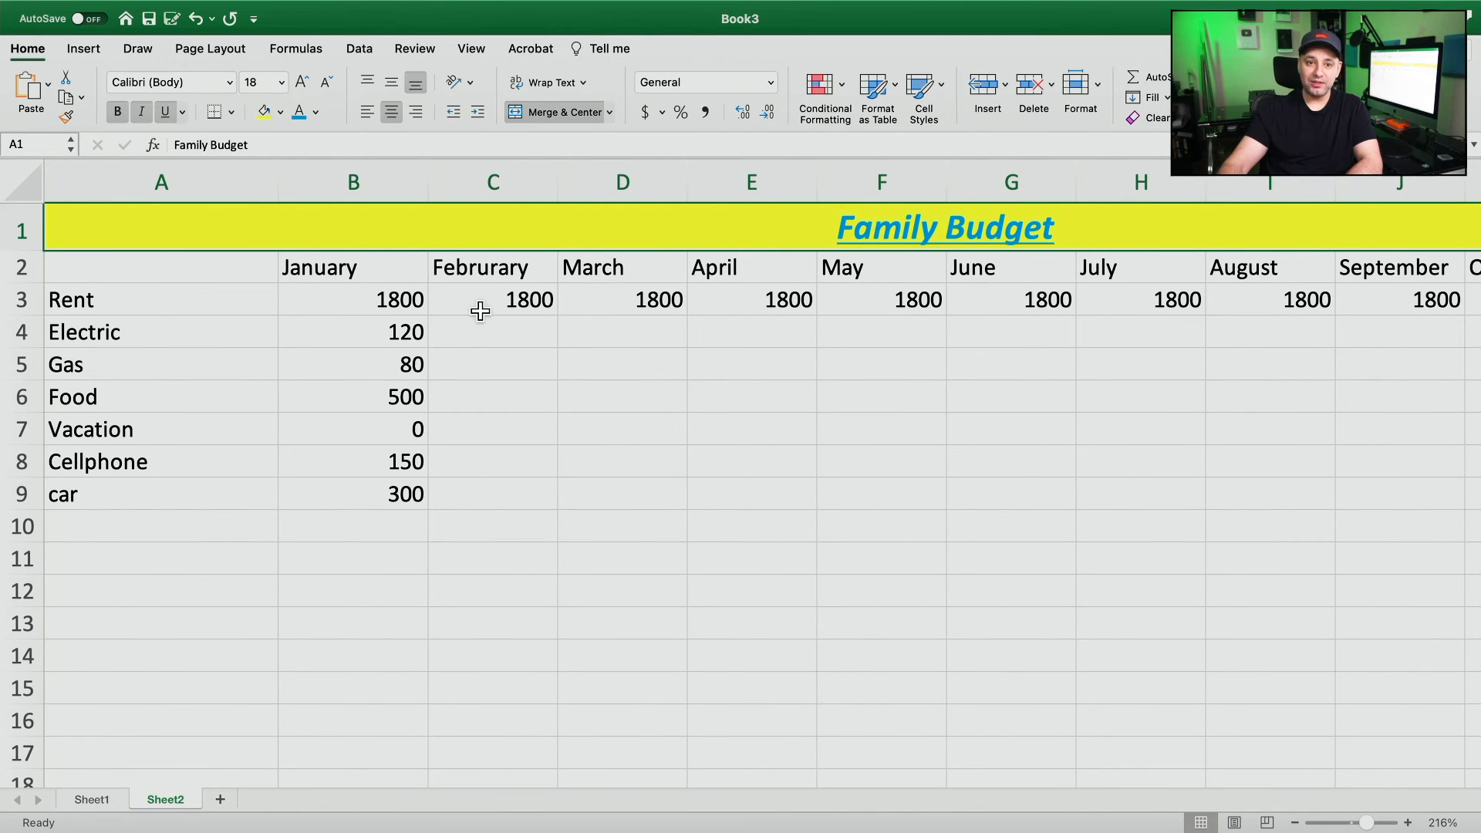
Format the January amounts in B3:B9 with the dollar Accounting number format.
{"action": "left_click", "coordinate": [369, 297]}
{"action": "left_click_drag", "start_coordinate": [347, 294], "coordinate": [375, 490]}
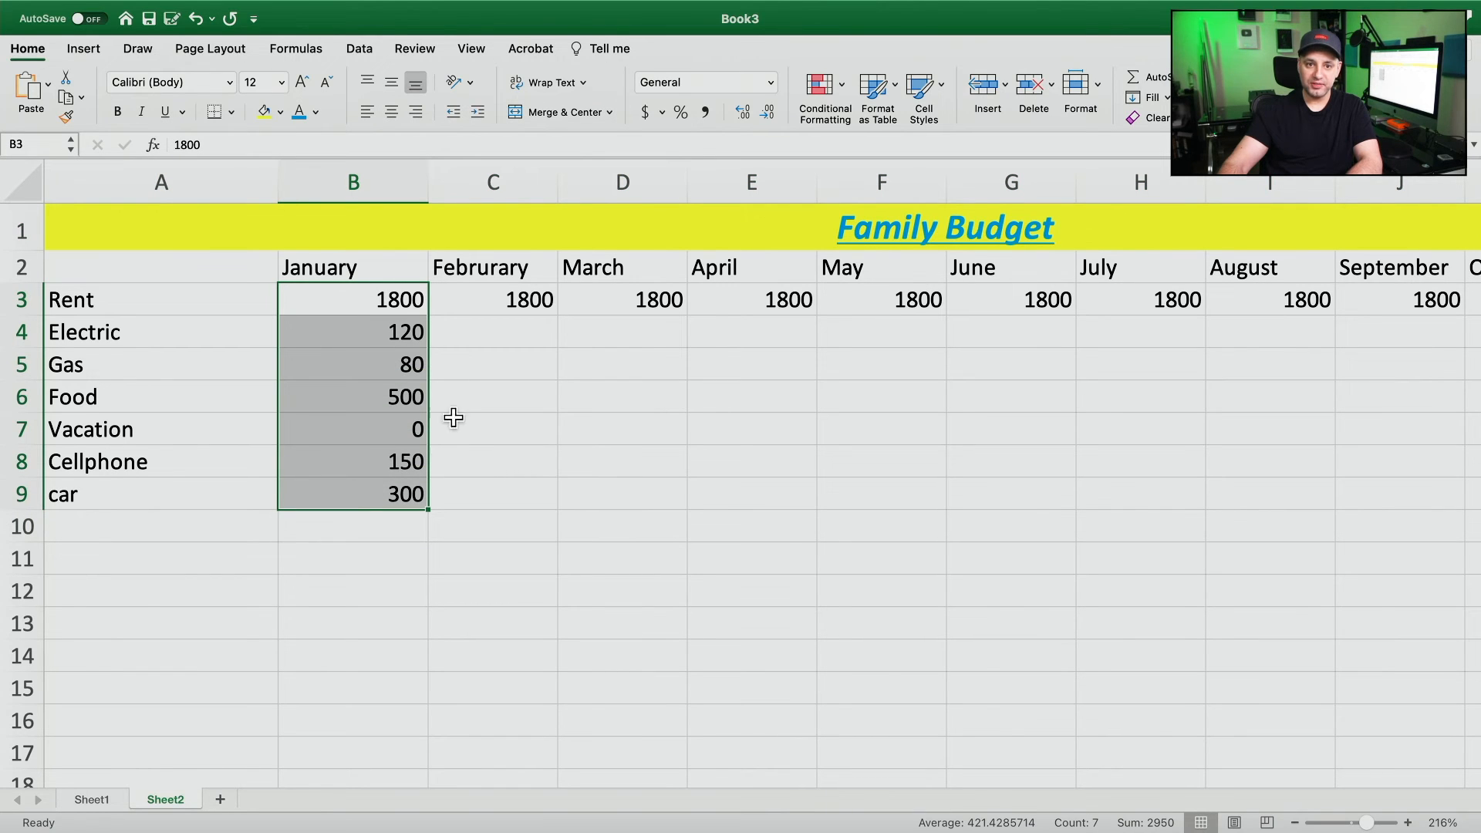
{"action": "left_click", "coordinate": [652, 115]}
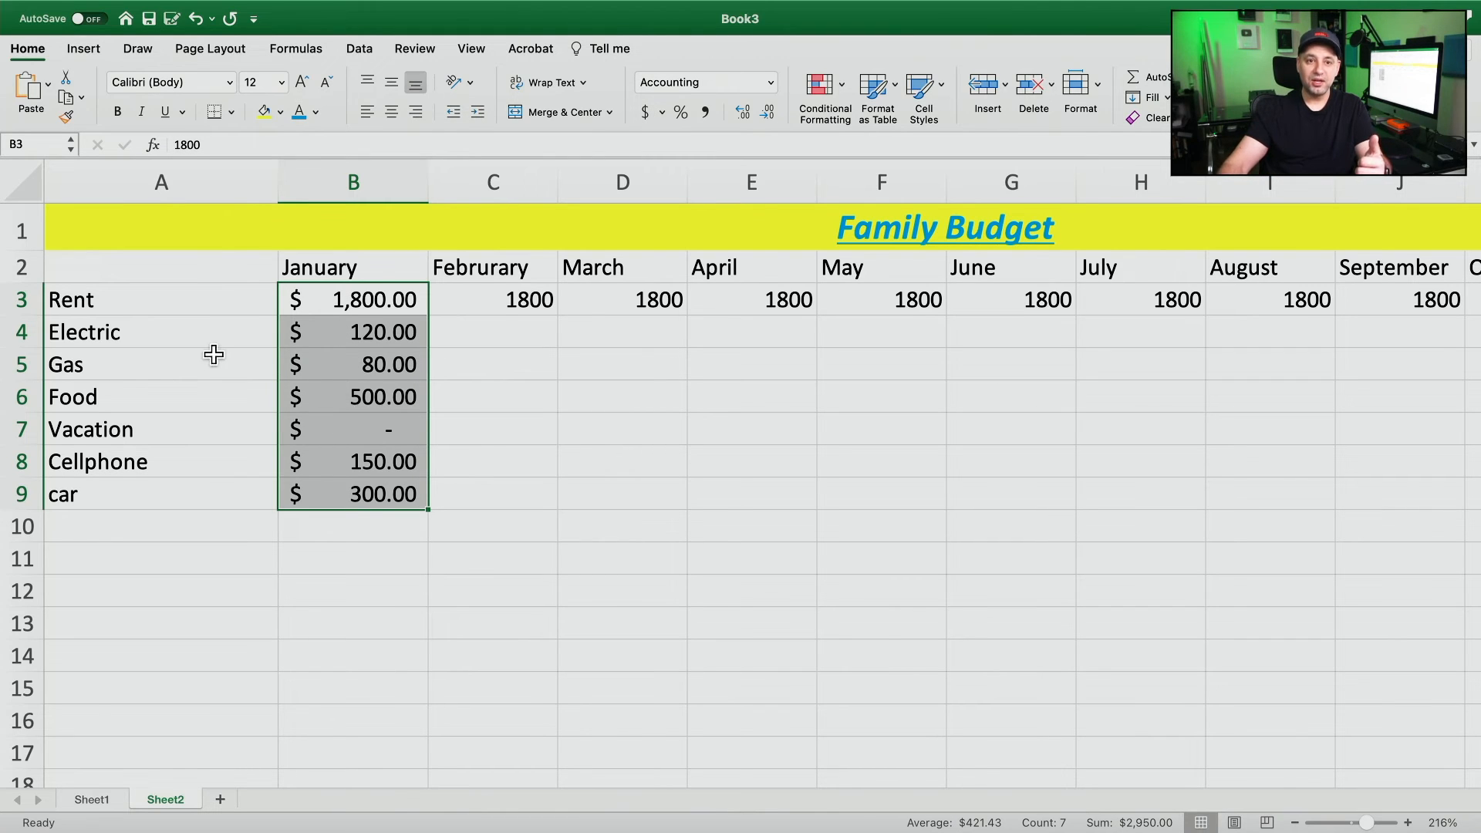
{"action": "left_click", "coordinate": [364, 299]}
{"action": "left_click", "coordinate": [363, 331]}
{"action": "left_click", "coordinate": [357, 364]}
{"action": "left_click", "coordinate": [355, 396]}
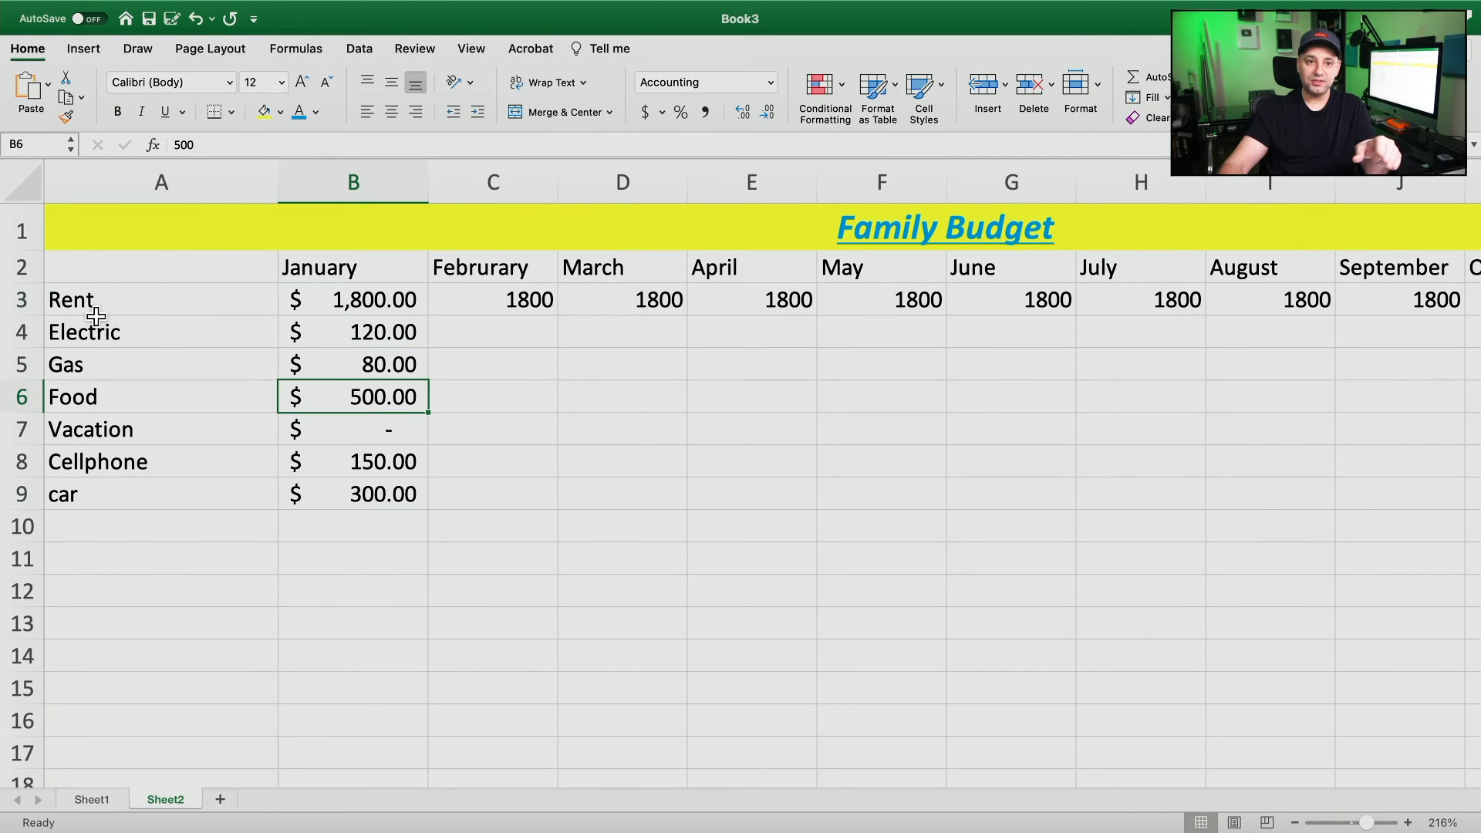
Apply the dollar Accounting format to the entire Rent row, row 3.
{"action": "left_click", "coordinate": [22, 299]}
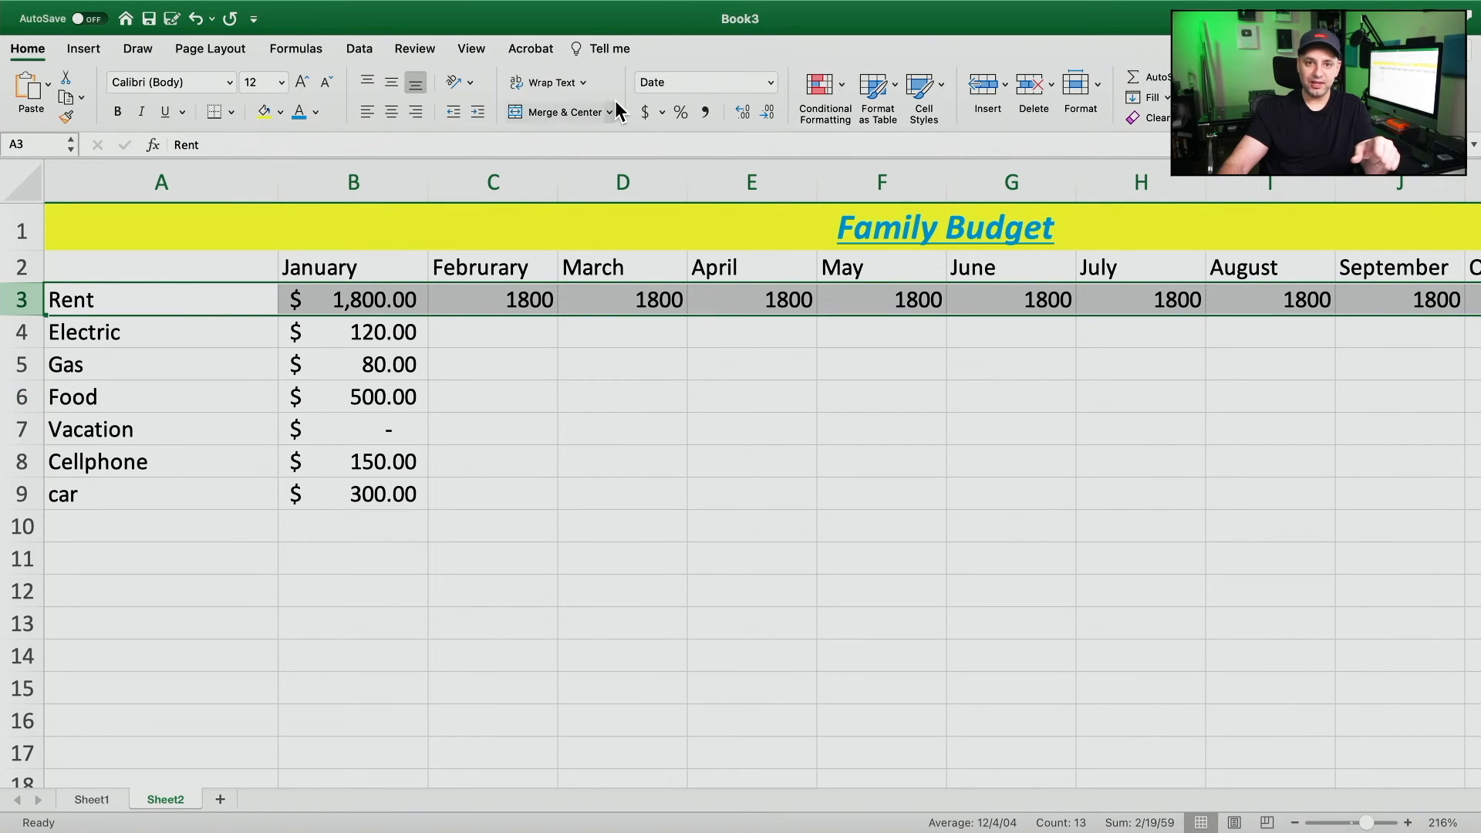
{"action": "left_click", "coordinate": [645, 112]}
{"action": "scroll", "coordinate": [755, 306], "scroll_direction": "right", "scroll_amount": 10}
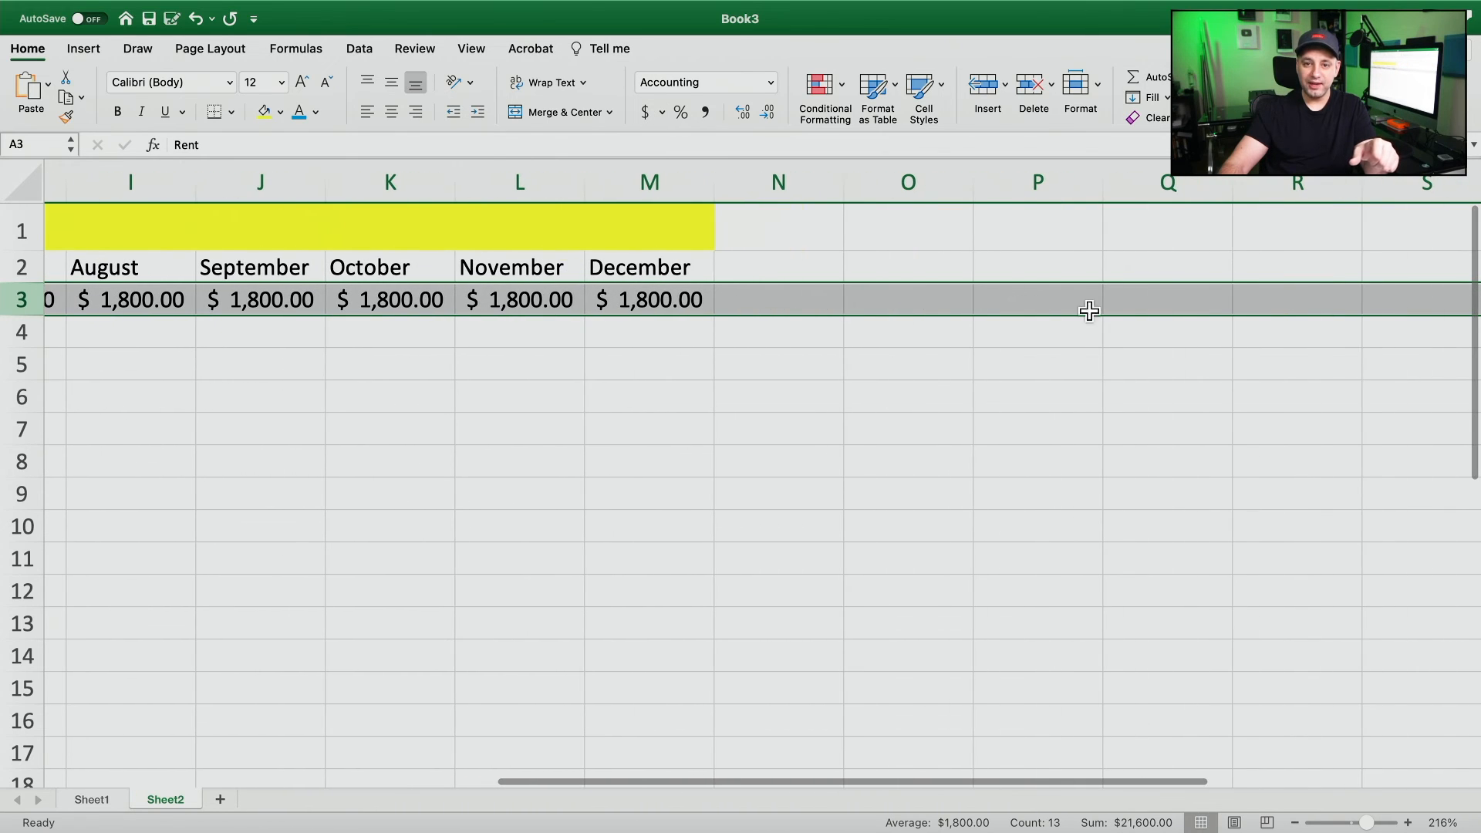
Enter 5949 in N3 beside December's rent to test the row's number format, and clear the cell again.
{"action": "left_click", "coordinate": [806, 308]}
{"action": "type", "text": "5949"}
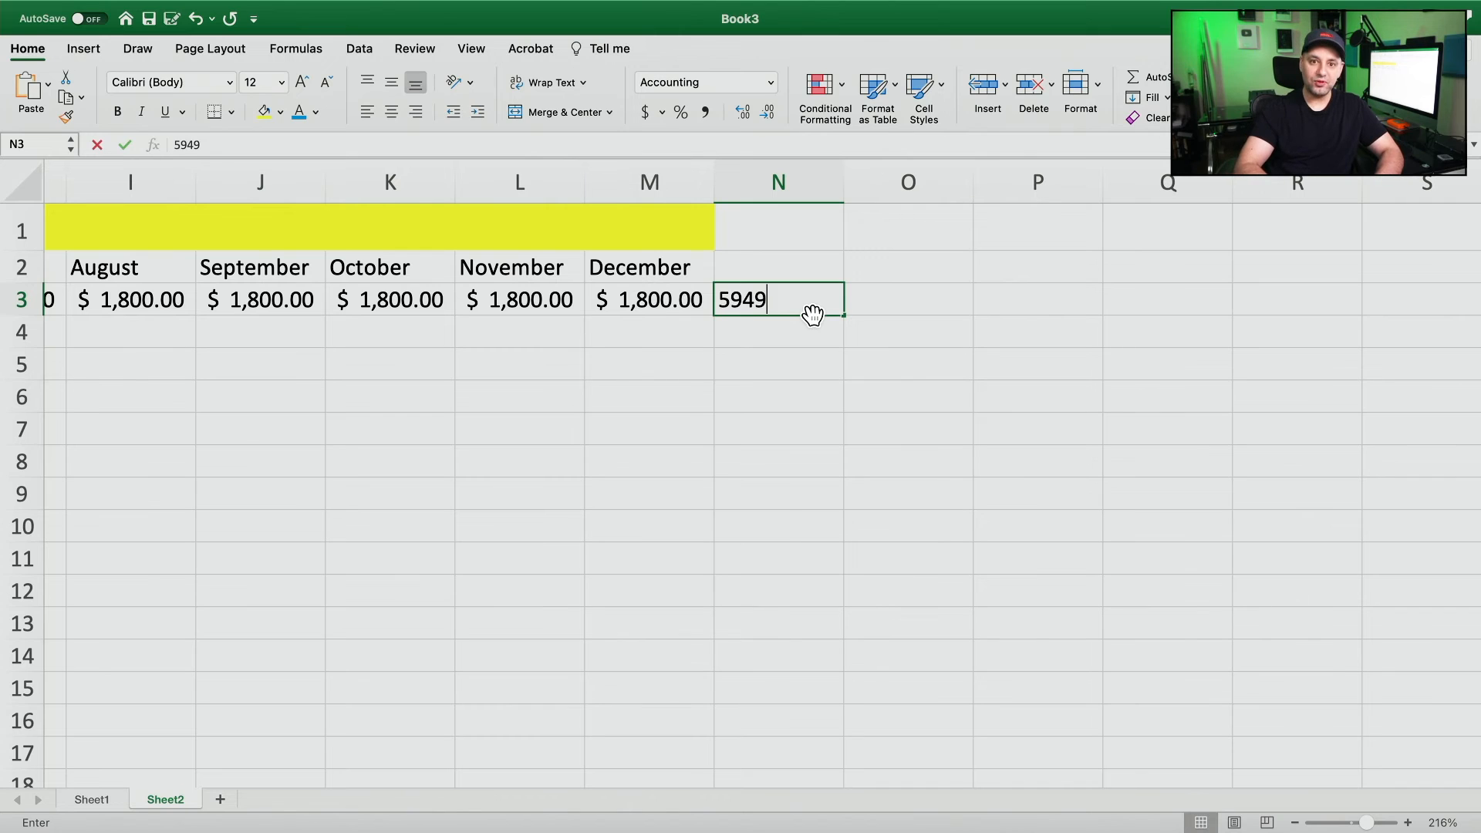
{"action": "key", "text": "Tab"}
{"action": "left_click", "coordinate": [764, 307]}
{"action": "key", "text": "Delete"}
{"action": "scroll", "coordinate": [766, 307], "scroll_direction": "left", "scroll_amount": 10}
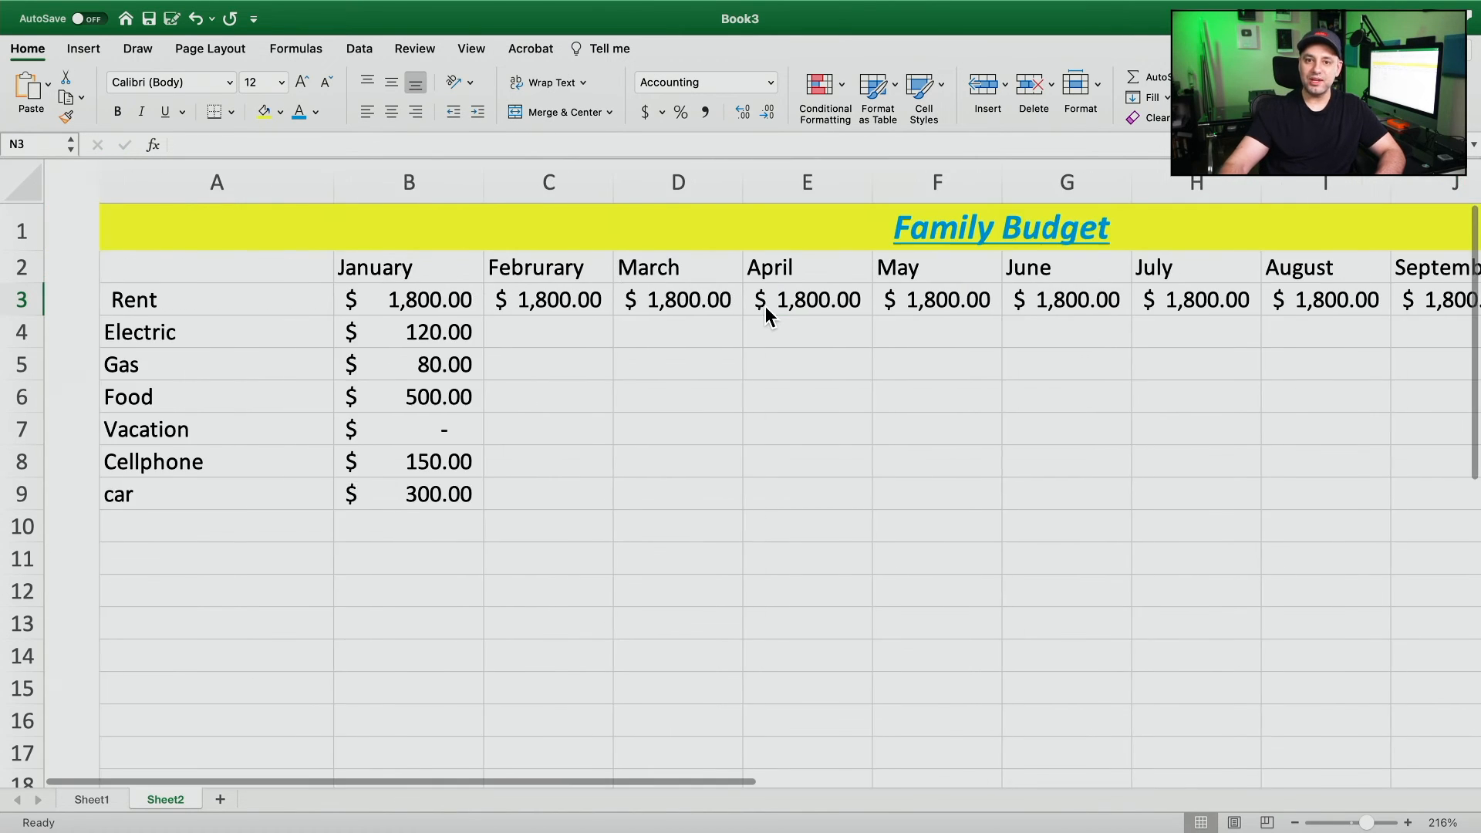
Apply the dollar Accounting format to the entire January column, column B.
{"action": "left_click", "coordinate": [22, 301]}
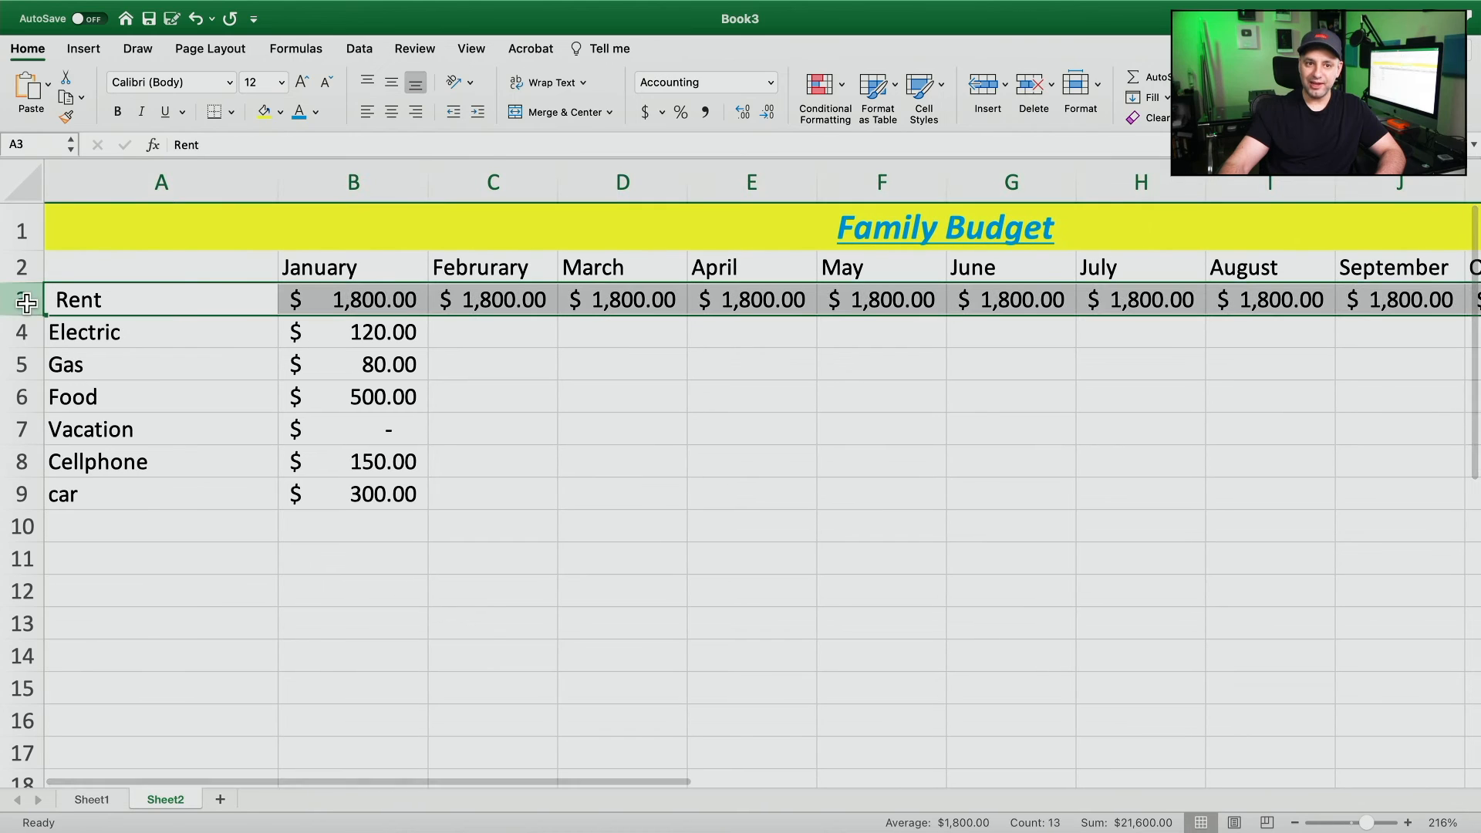
{"action": "left_click", "coordinate": [350, 174]}
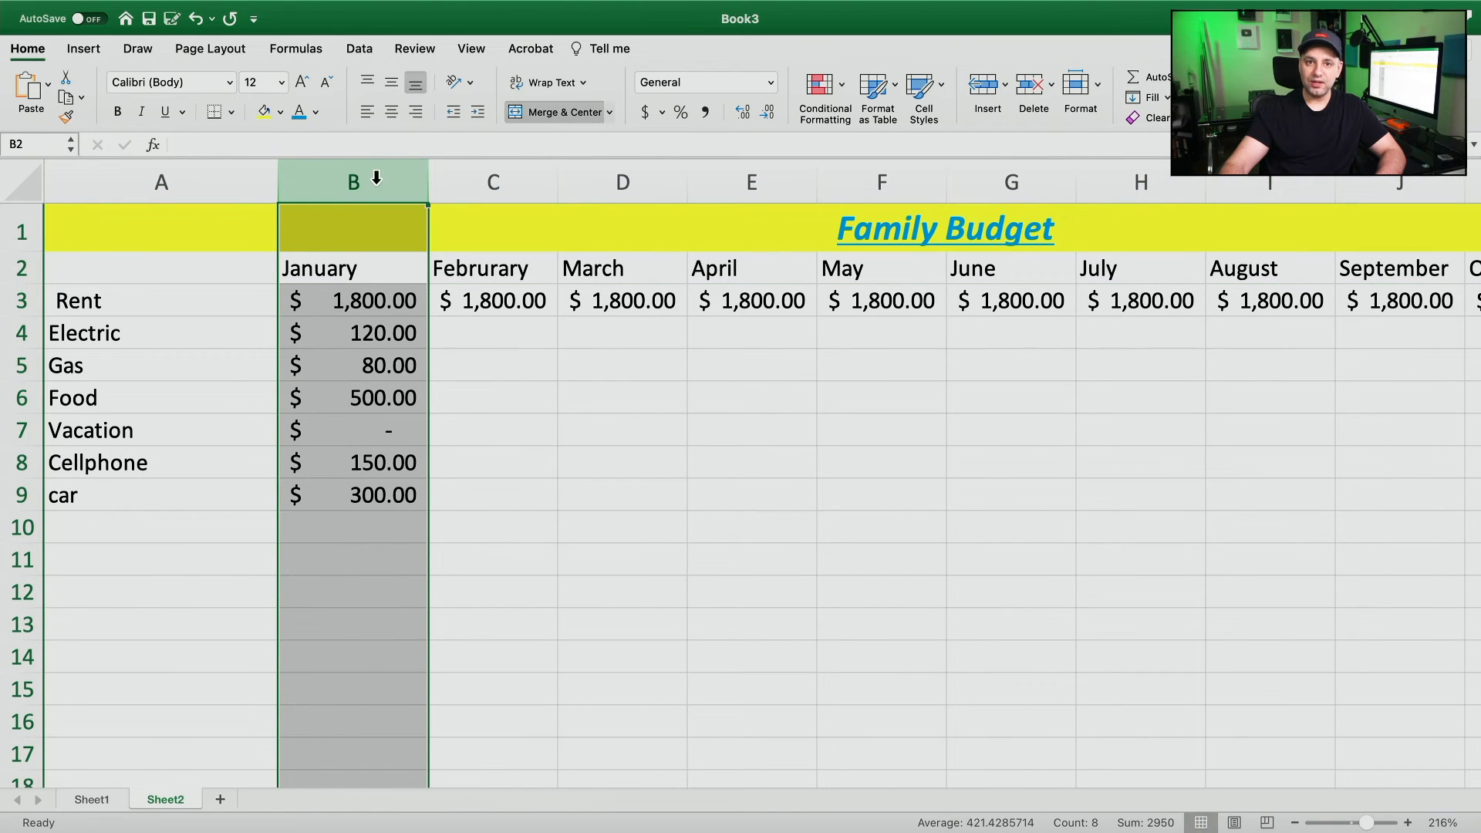
{"action": "left_click", "coordinate": [644, 112]}
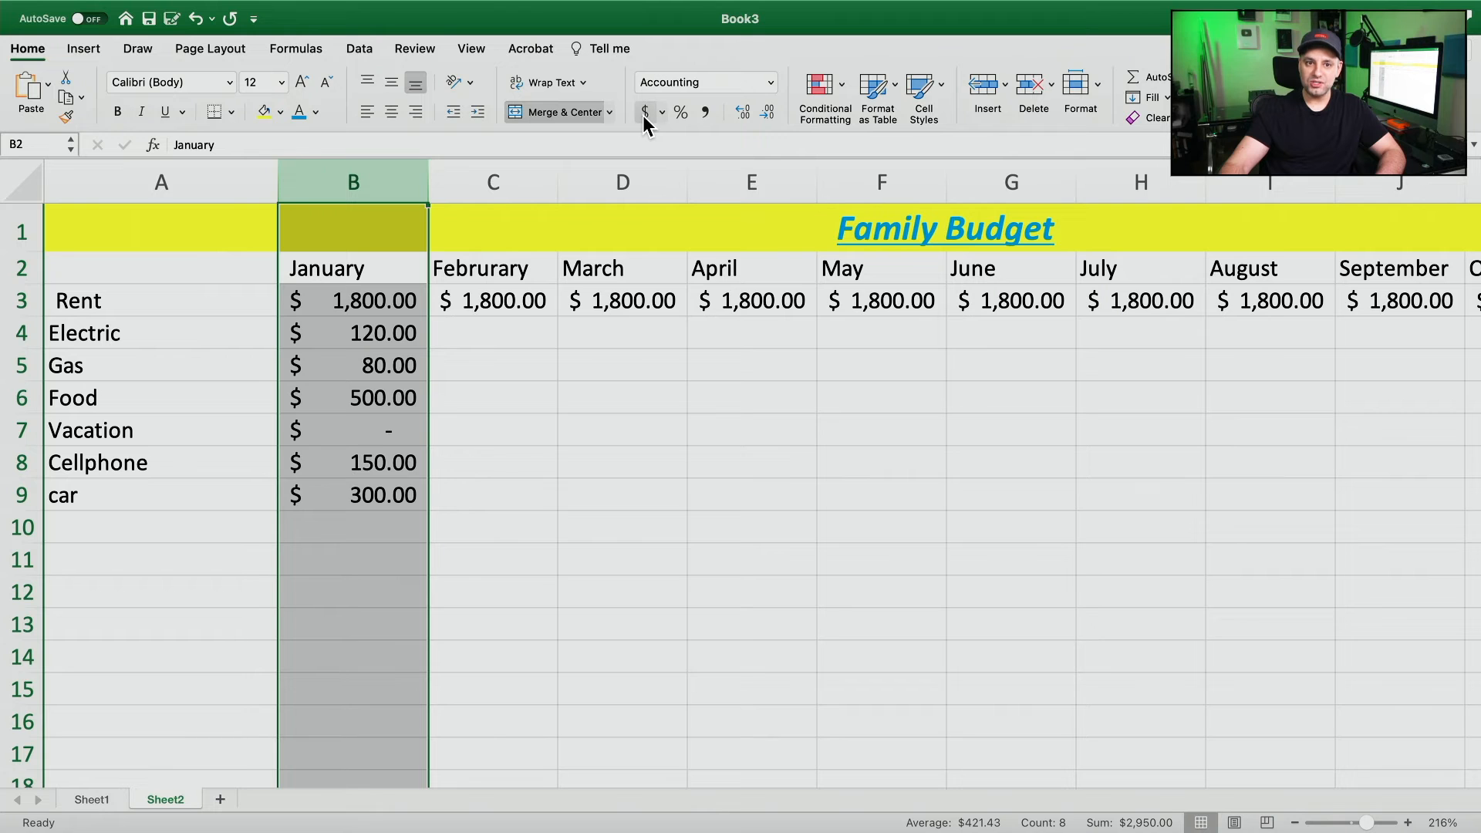
{"action": "scroll", "coordinate": [324, 512], "scroll_direction": "down", "scroll_amount": 10}
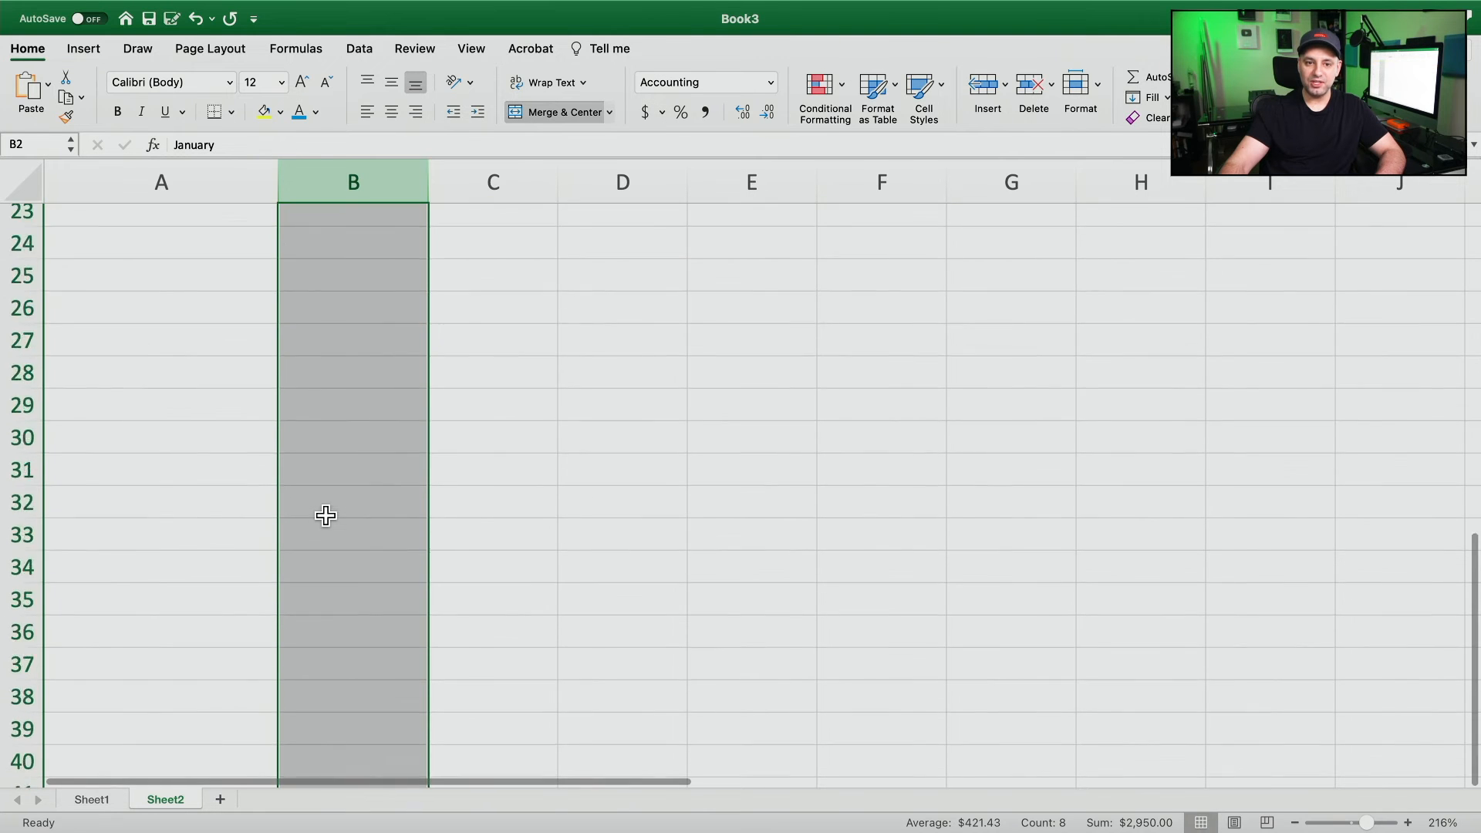
{"action": "scroll", "coordinate": [337, 479], "scroll_direction": "up", "scroll_amount": 10}
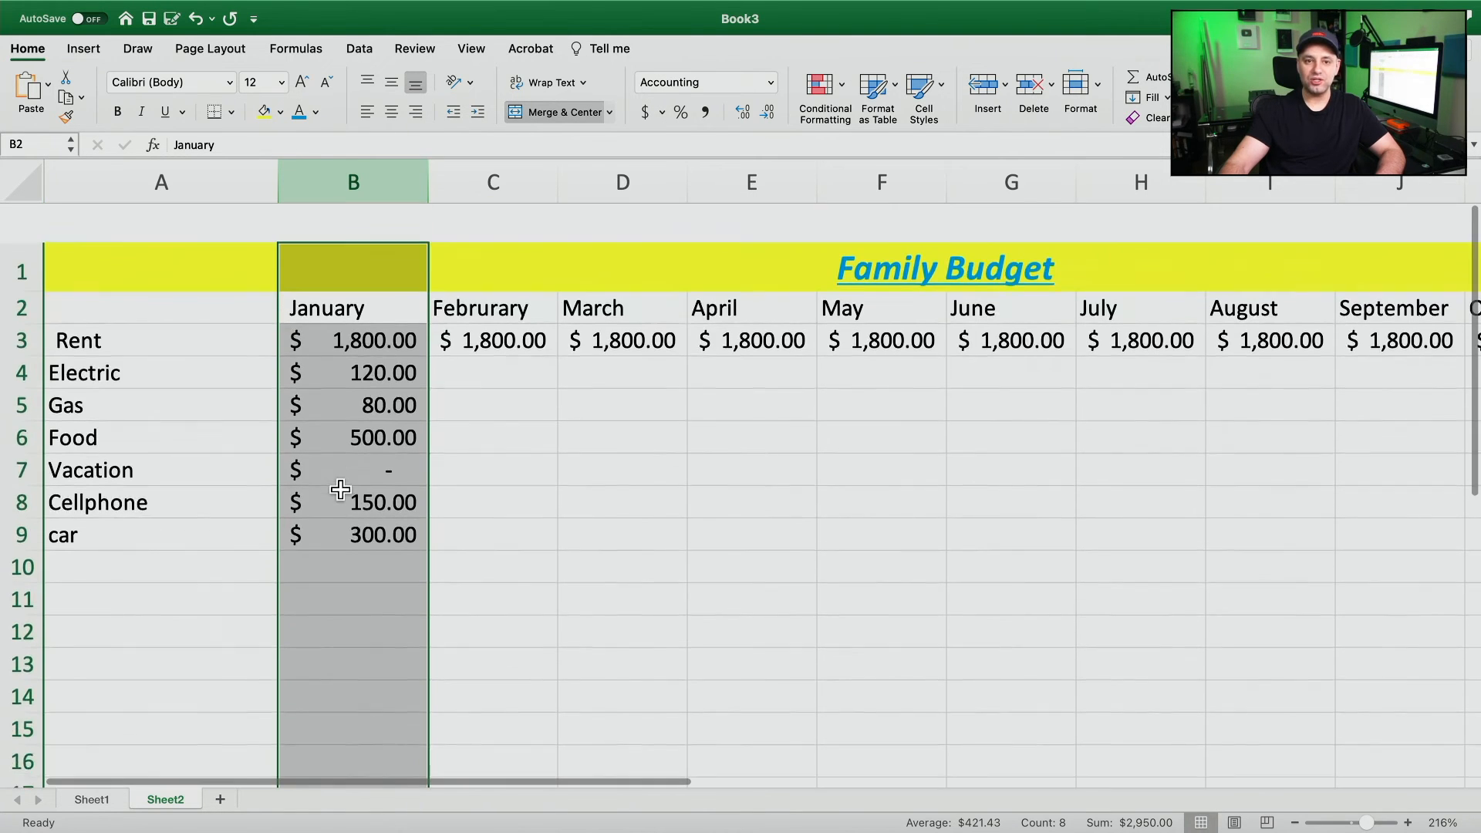
Enter the label TOTAL in A10, directly below the car row.
{"action": "left_click", "coordinate": [128, 527]}
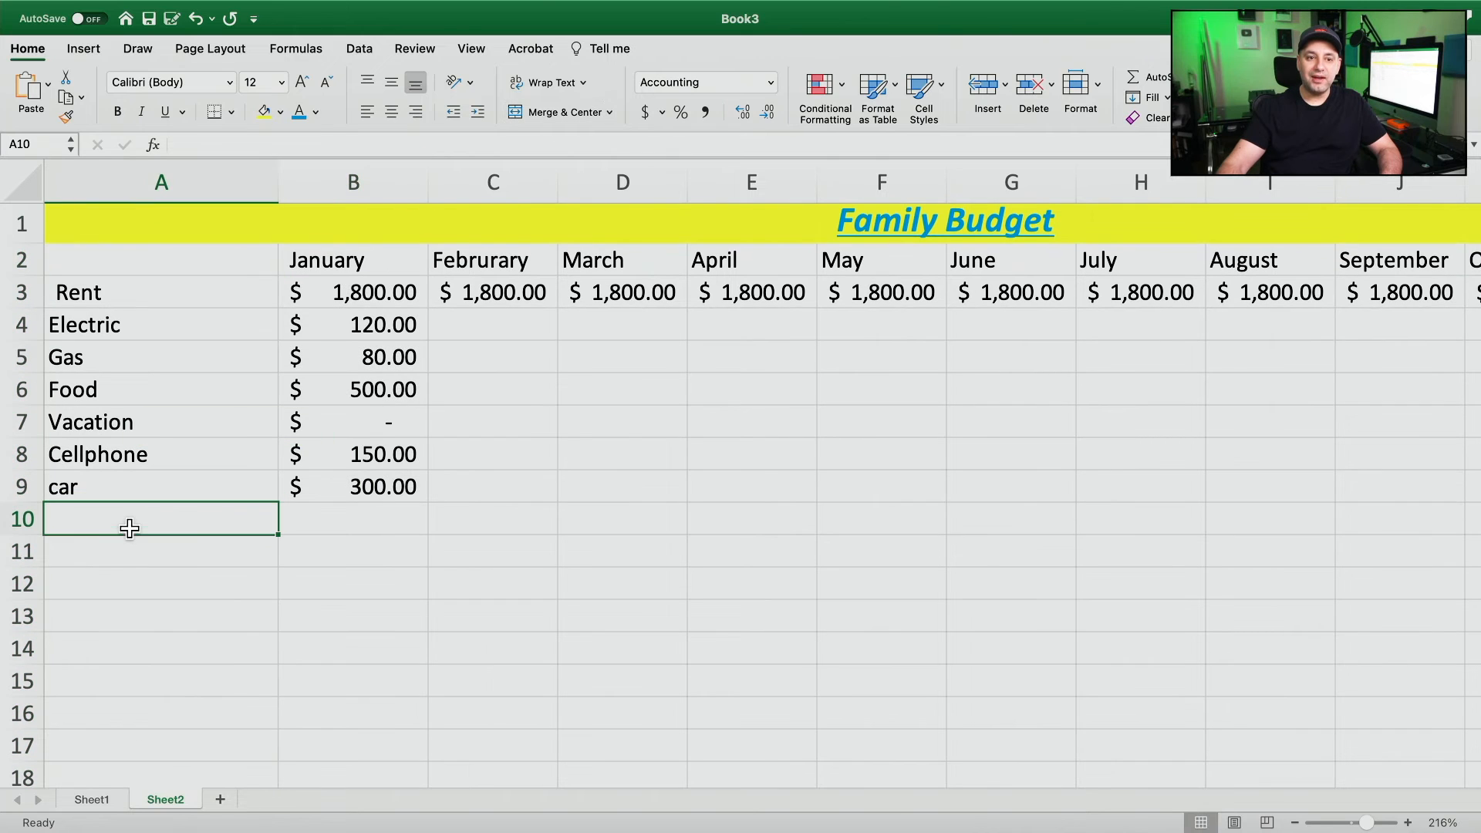
{"action": "type", "text": "TO"}
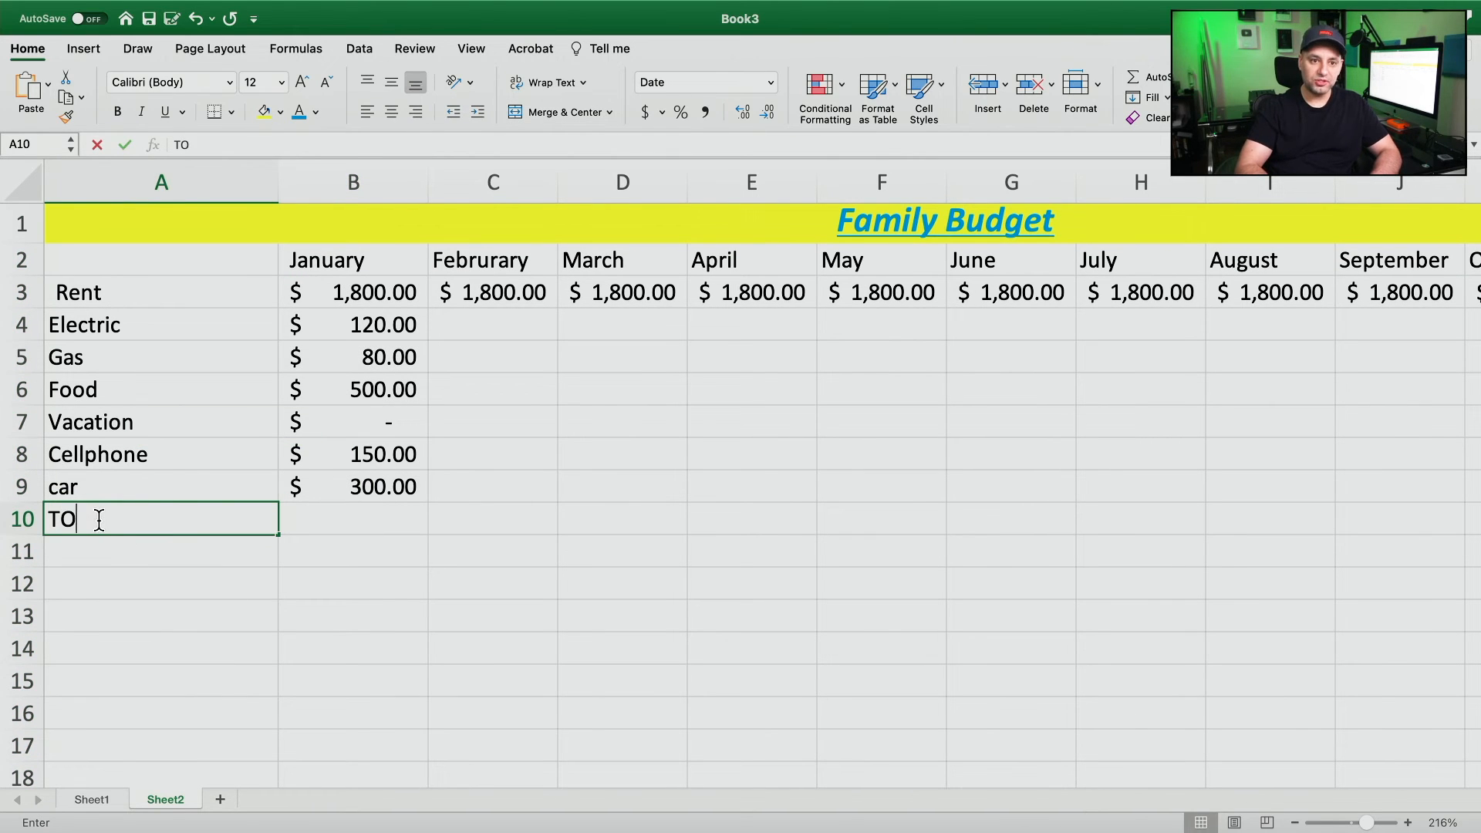
{"action": "type", "text": "TL"}
{"action": "key", "text": "BackSpace"}
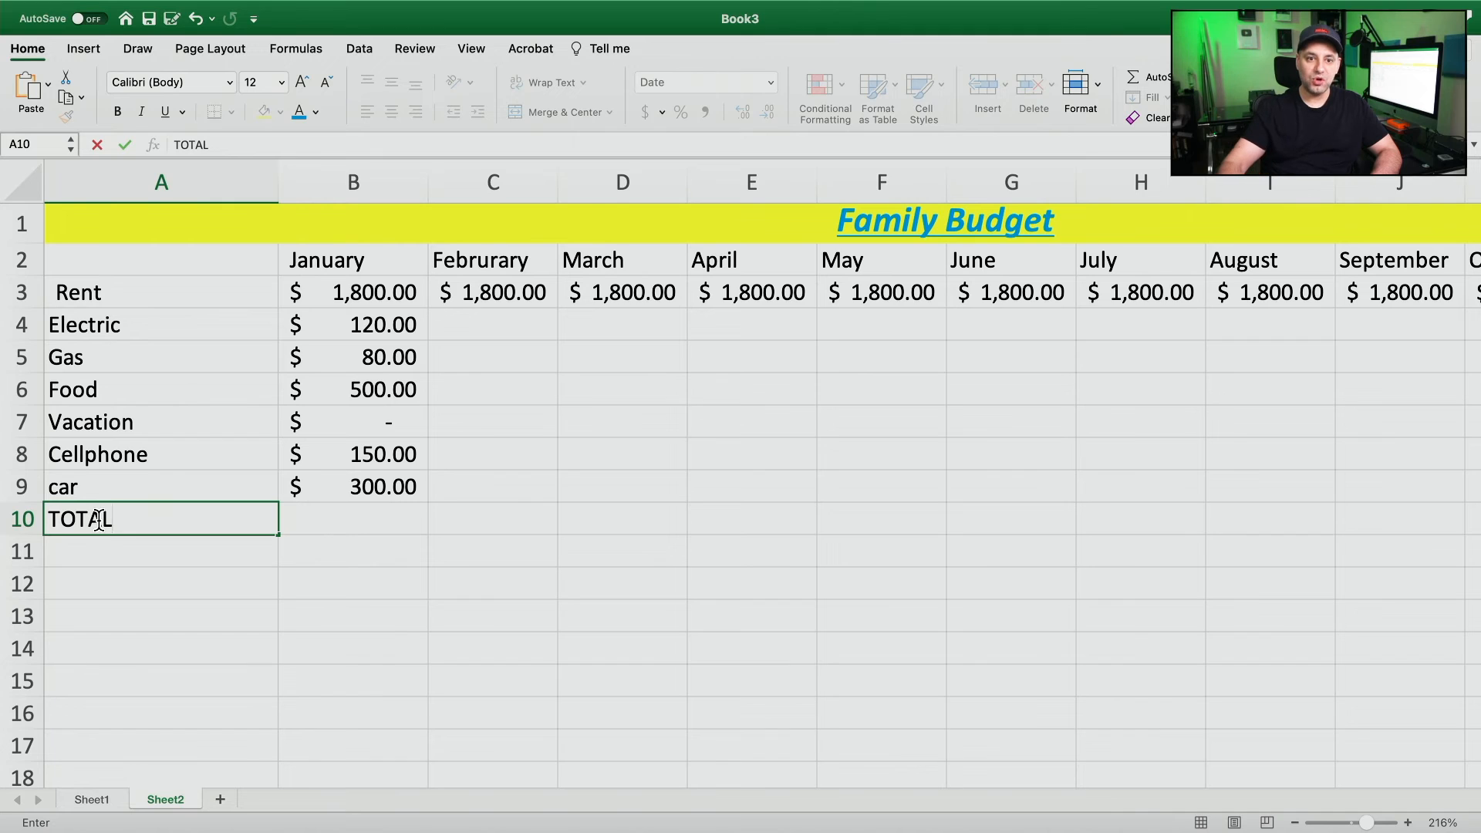
Start inserting a function in B10, January's total cell, and search the function list for sum.
{"action": "left_click", "coordinate": [353, 502]}
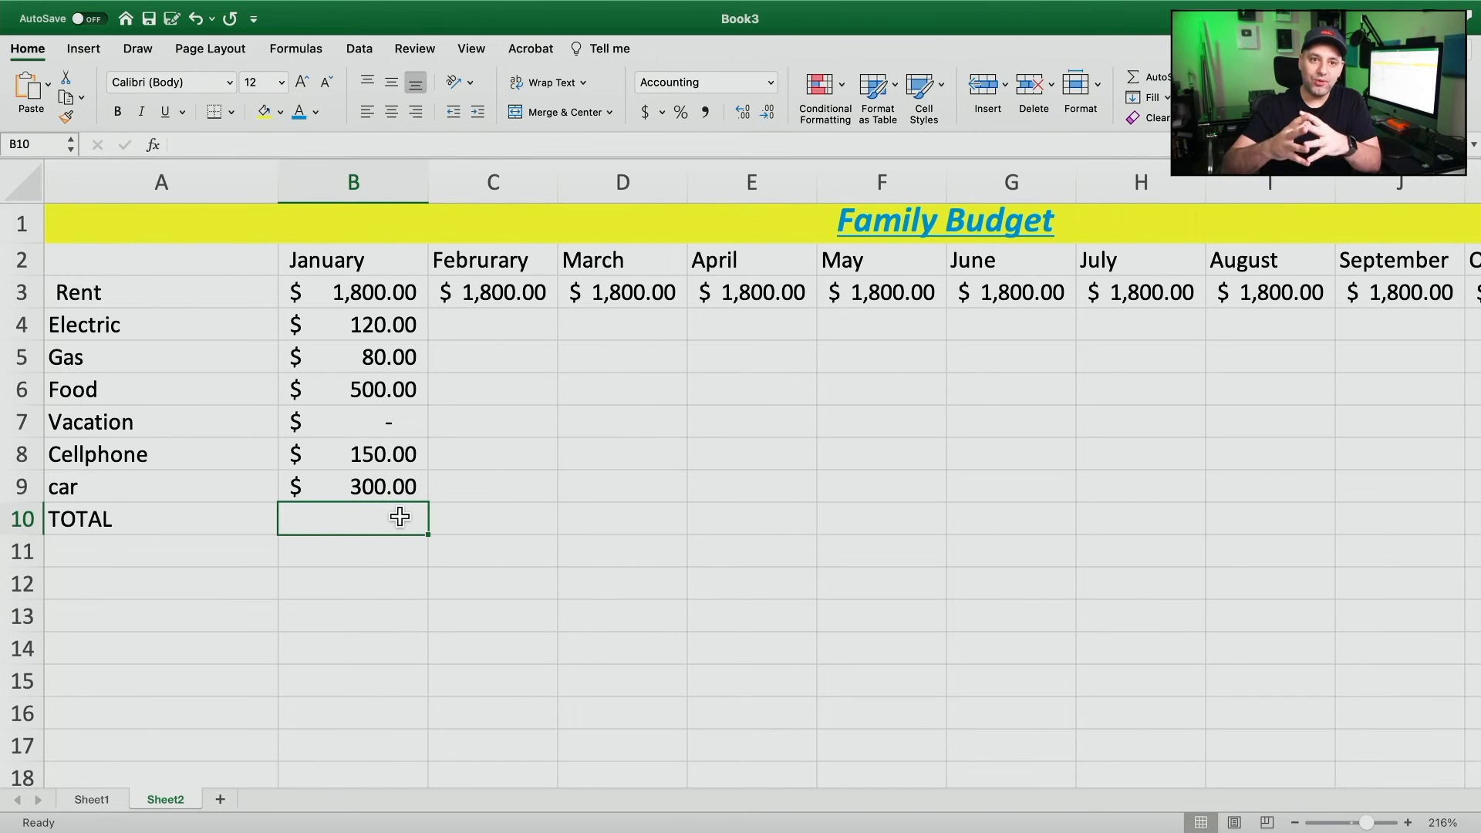
{"action": "left_click", "coordinate": [295, 51]}
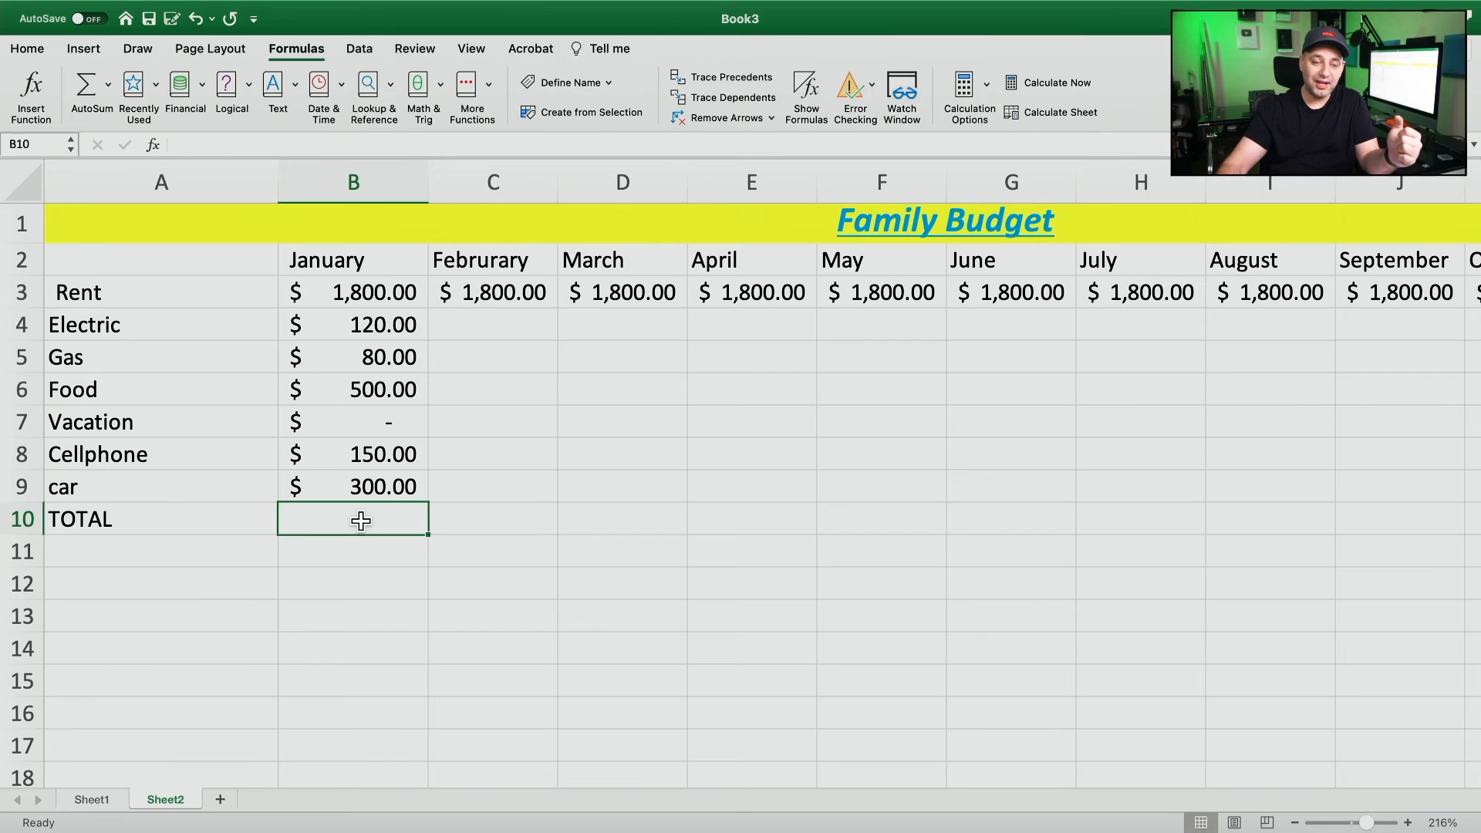
{"action": "left_click", "coordinate": [31, 91]}
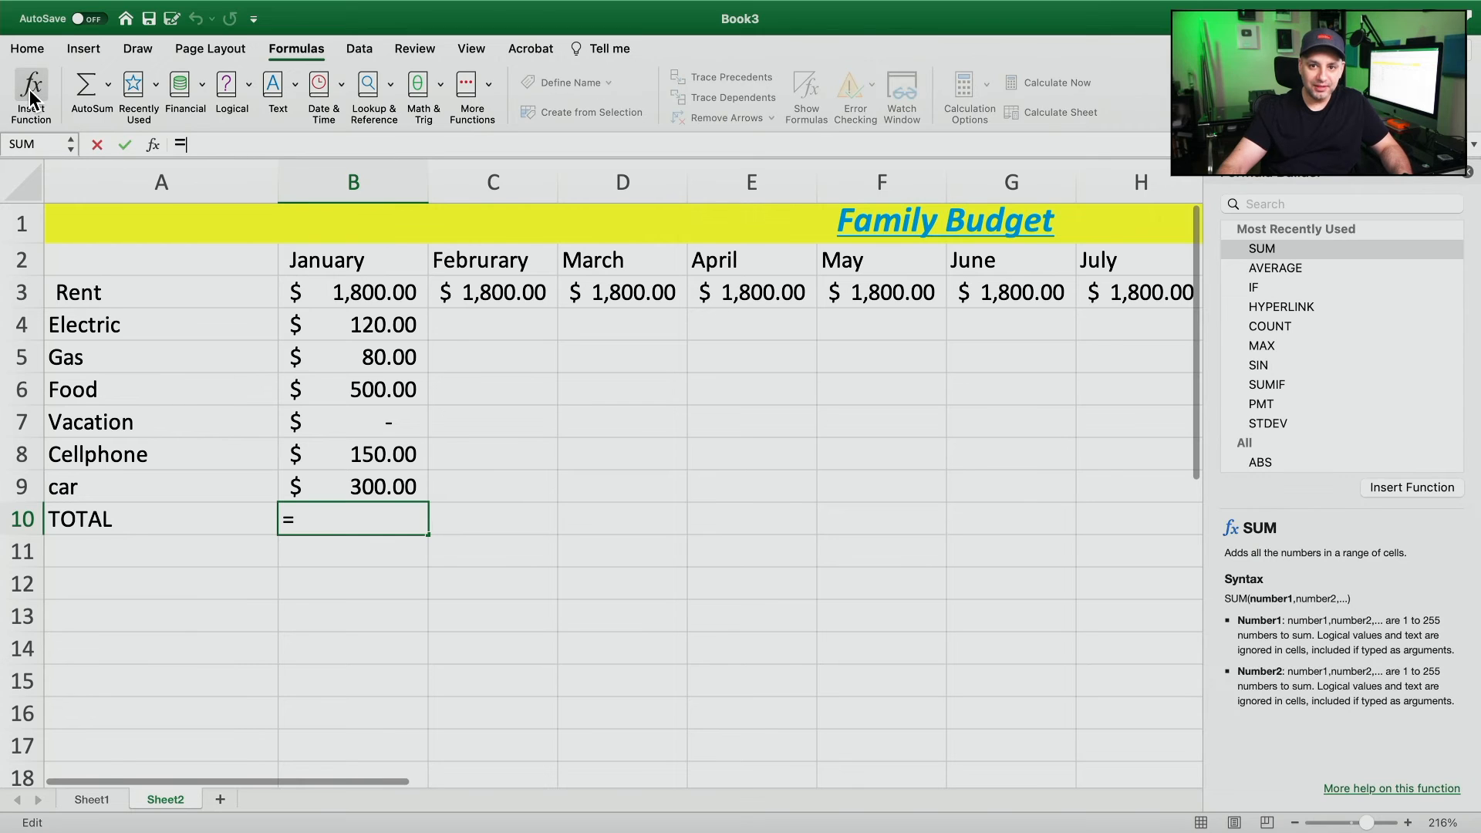
{"action": "scroll", "coordinate": [1339, 325], "scroll_direction": "down", "scroll_amount": 10}
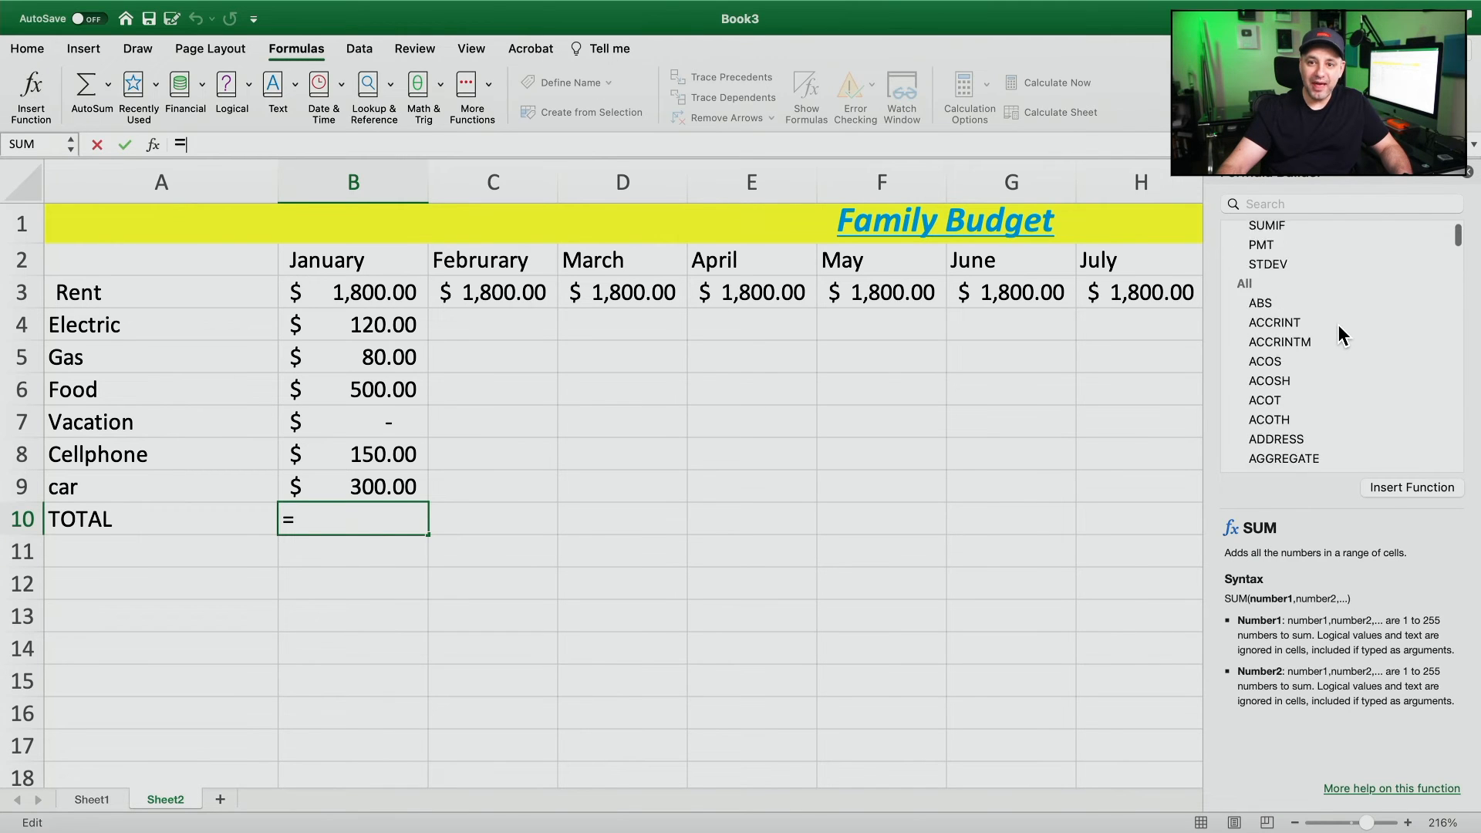
{"action": "scroll", "coordinate": [1339, 325], "scroll_direction": "up", "scroll_amount": 6}
{"action": "scroll", "coordinate": [1339, 326], "scroll_direction": "up", "scroll_amount": 3}
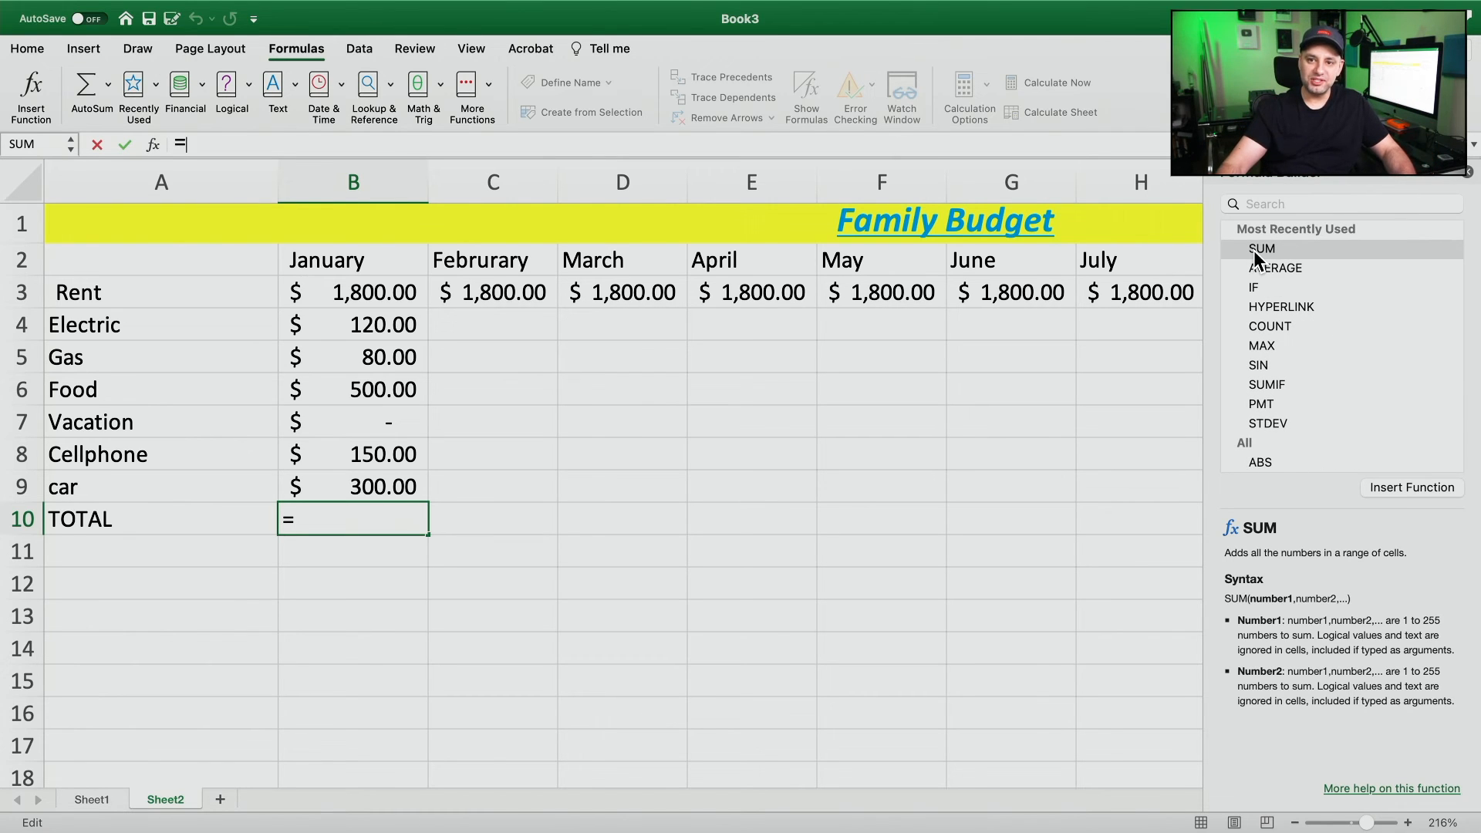
{"action": "left_click", "coordinate": [1296, 204]}
{"action": "type", "text": "su"}
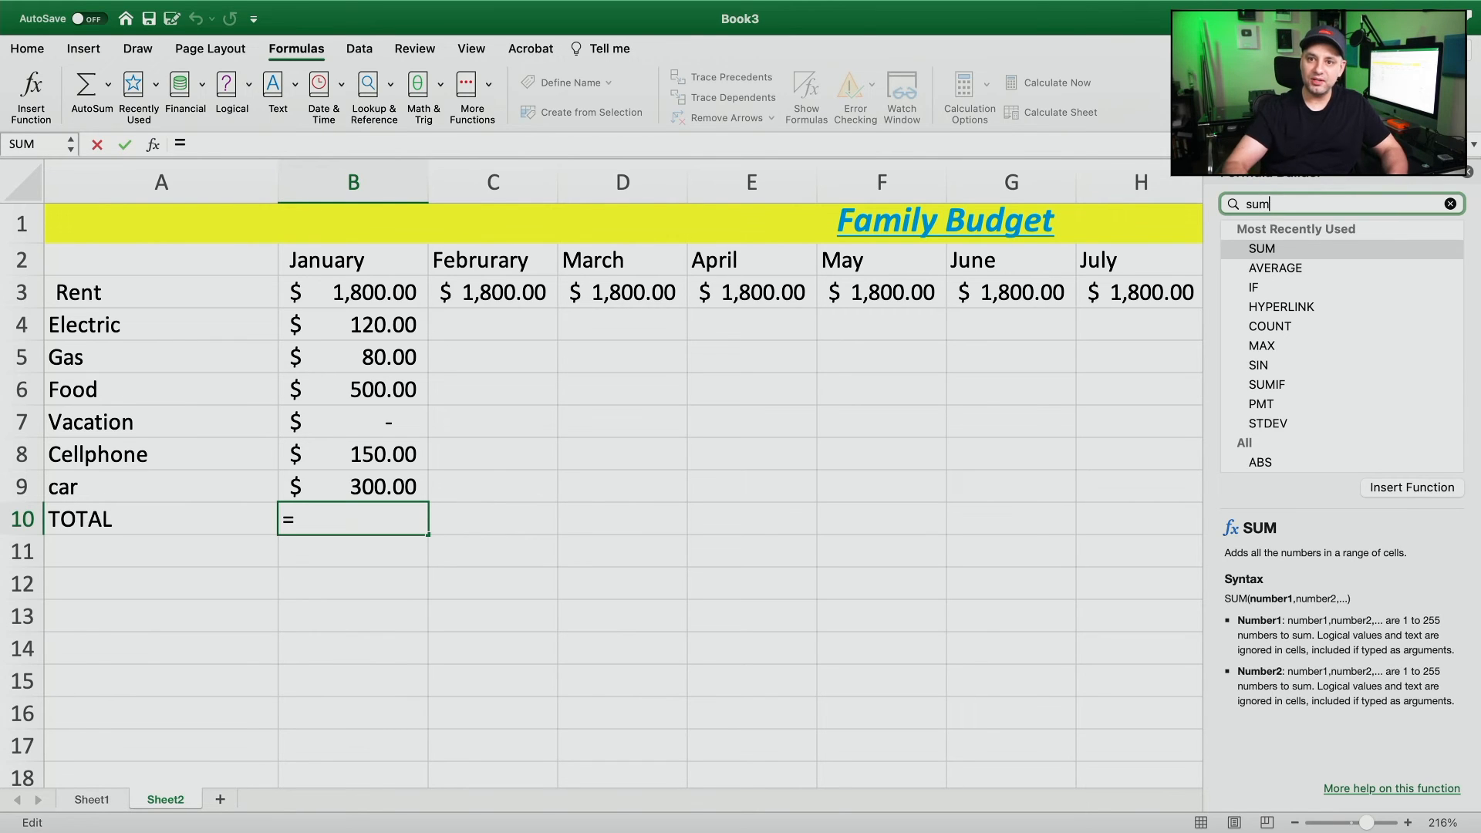
{"action": "type", "text": "m"}
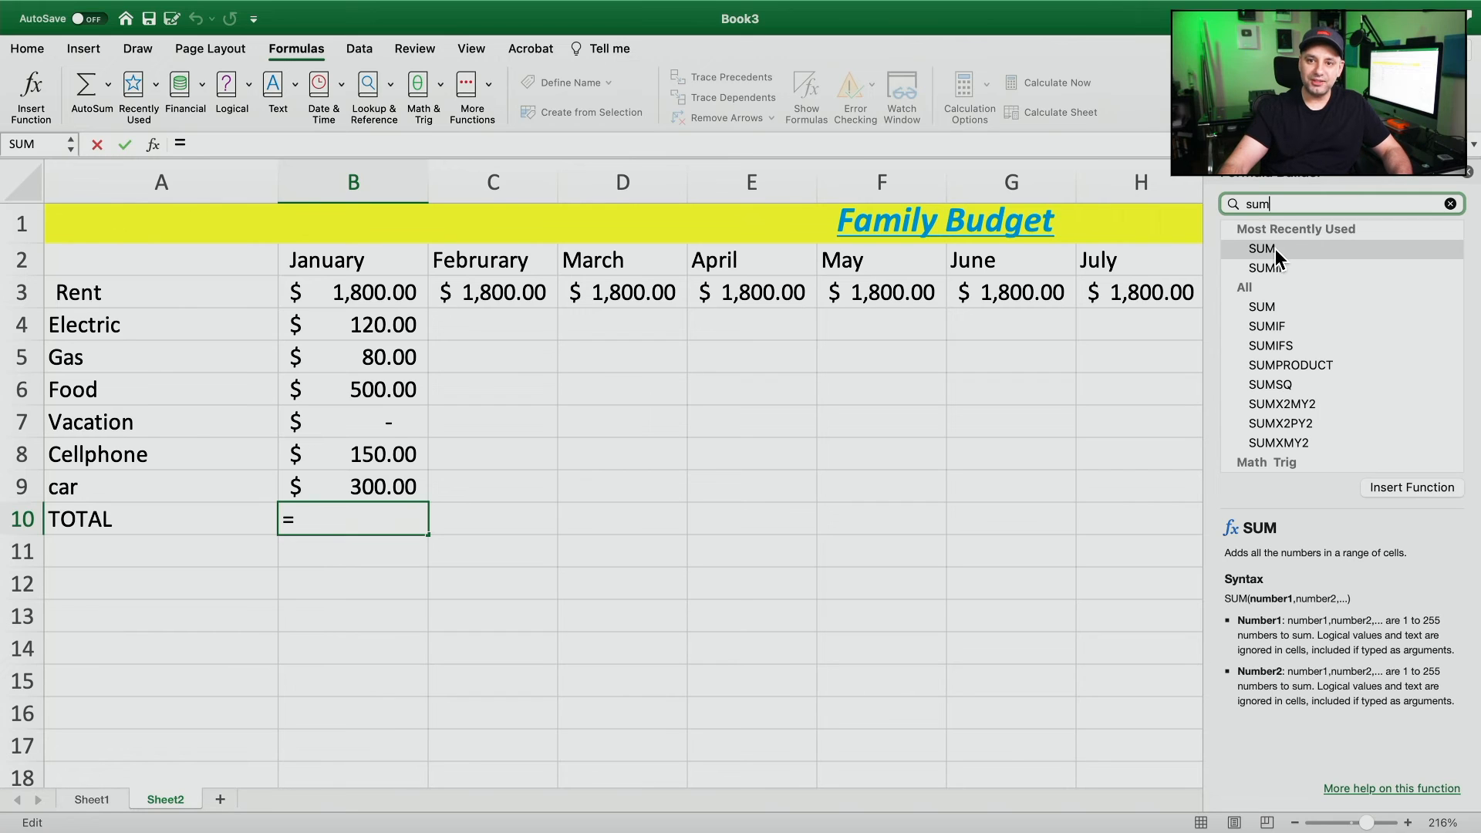
Insert the SUM function over B3:B9 in B10 to total the January expenses.
{"action": "double_click", "coordinate": [1275, 249]}
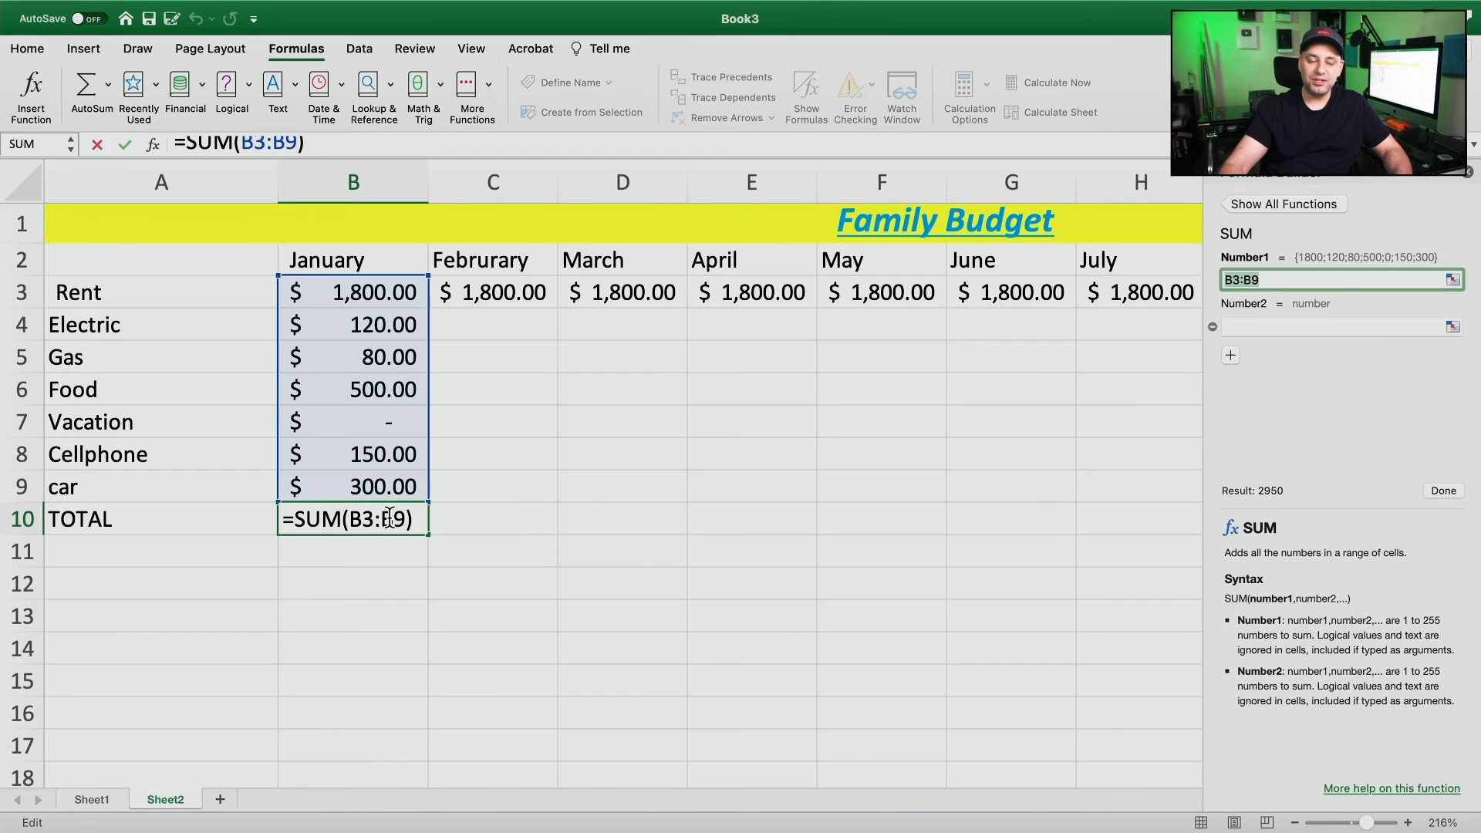
{"action": "left_click", "coordinate": [356, 520]}
{"action": "left_click_drag", "start_coordinate": [354, 519], "coordinate": [370, 520]}
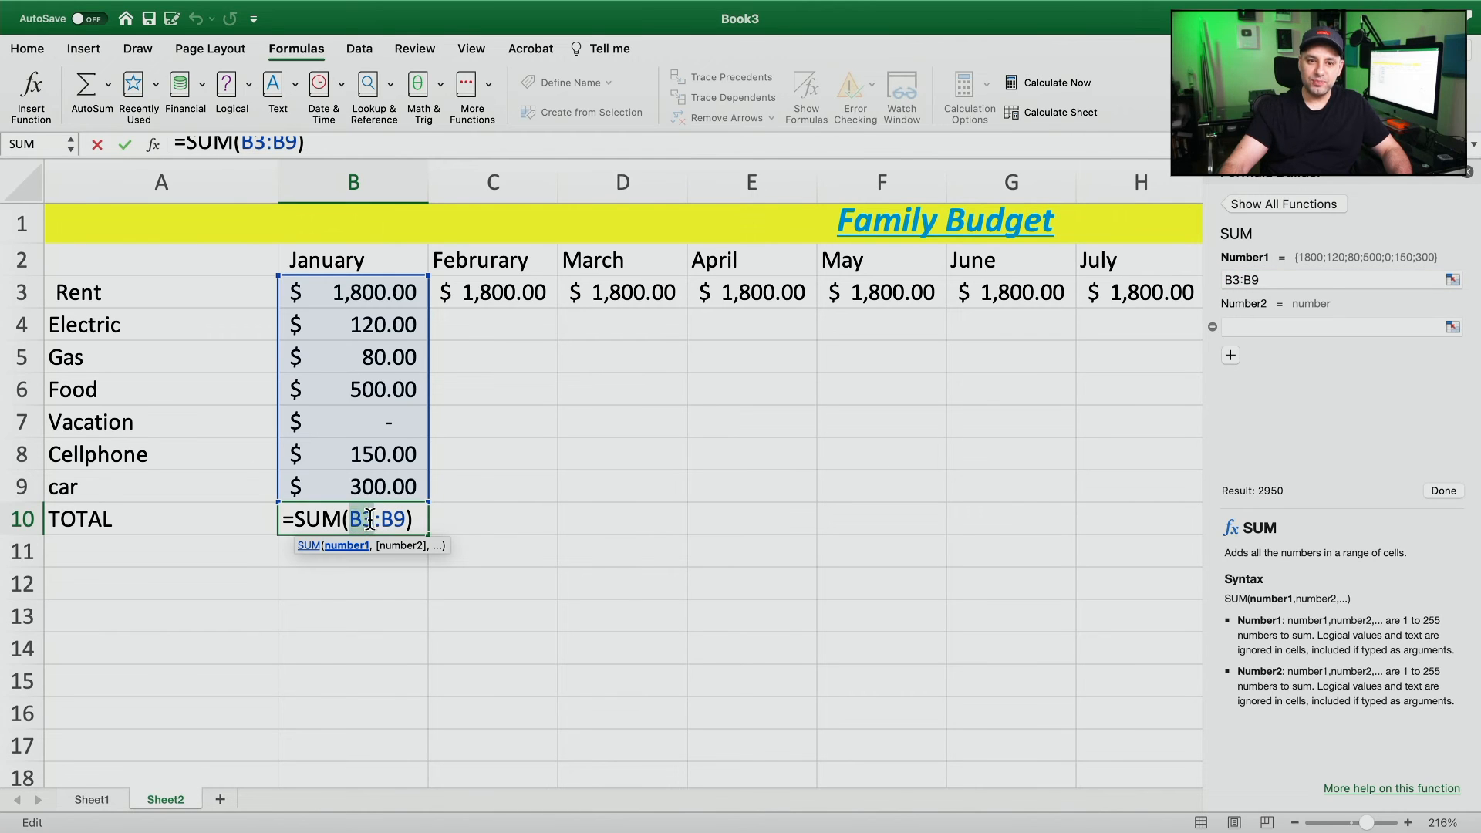
{"action": "left_click", "coordinate": [378, 519]}
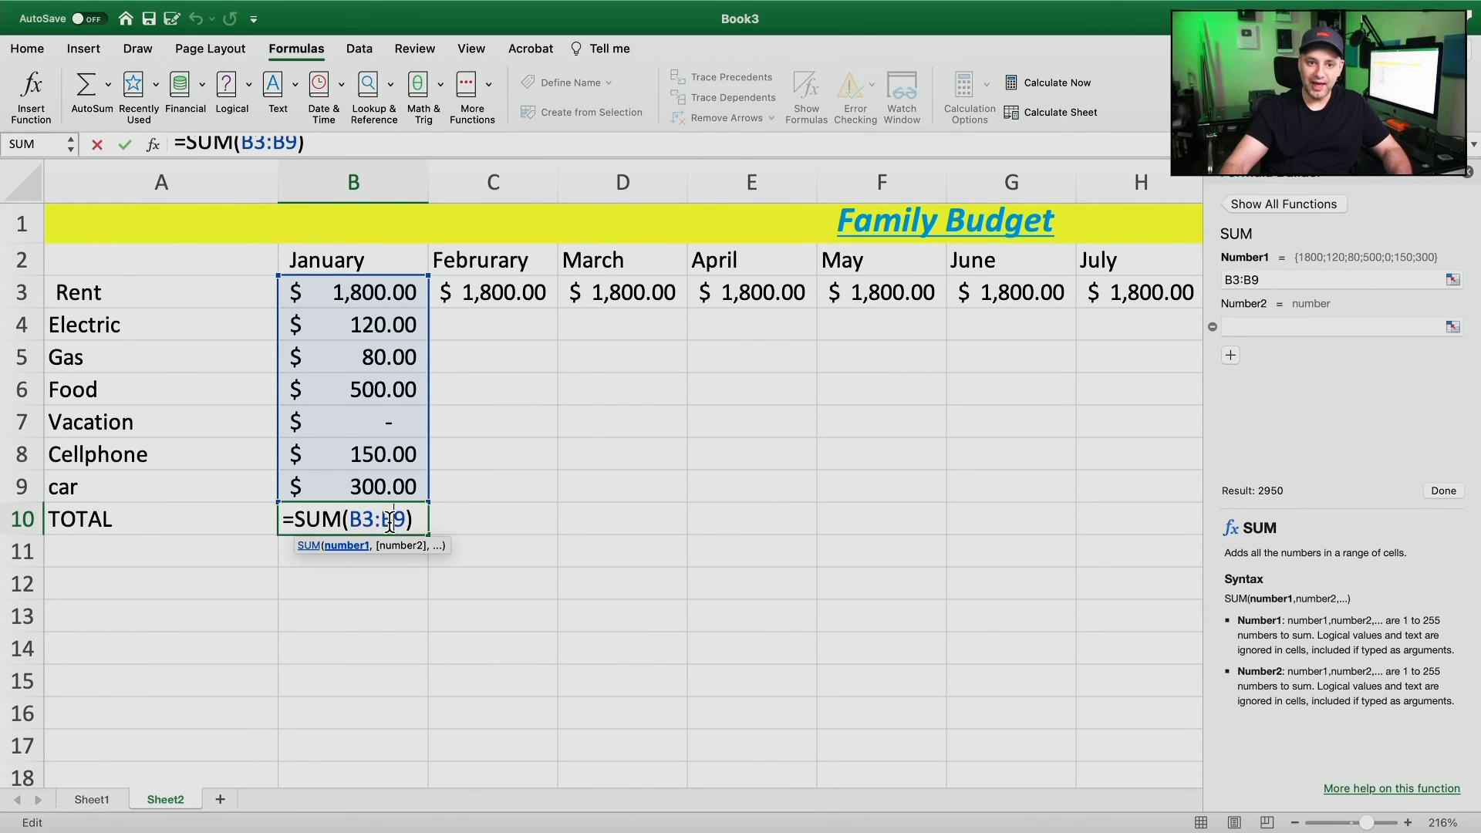
{"action": "key", "text": "Return"}
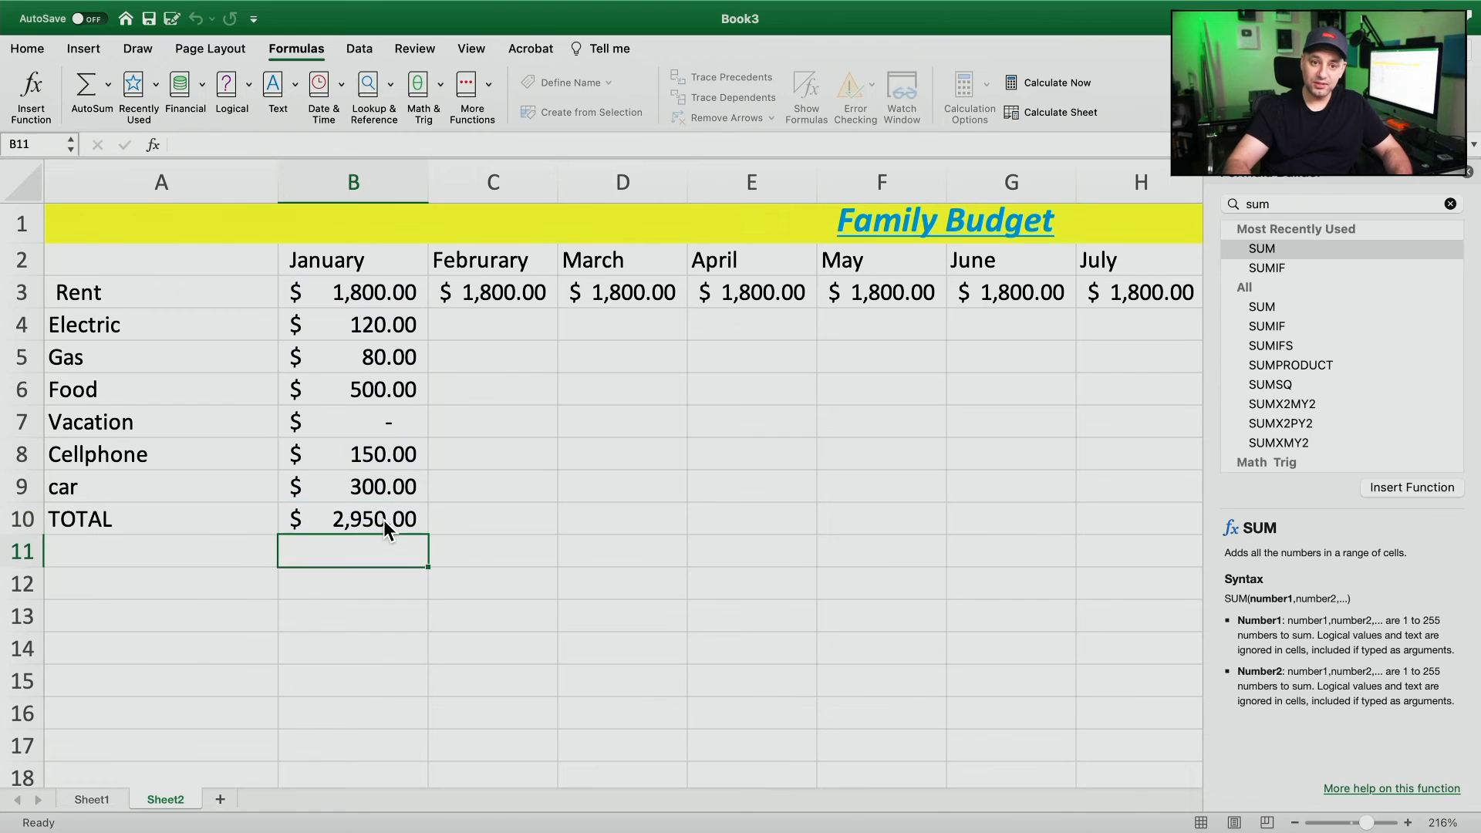
{"action": "left_click", "coordinate": [351, 521]}
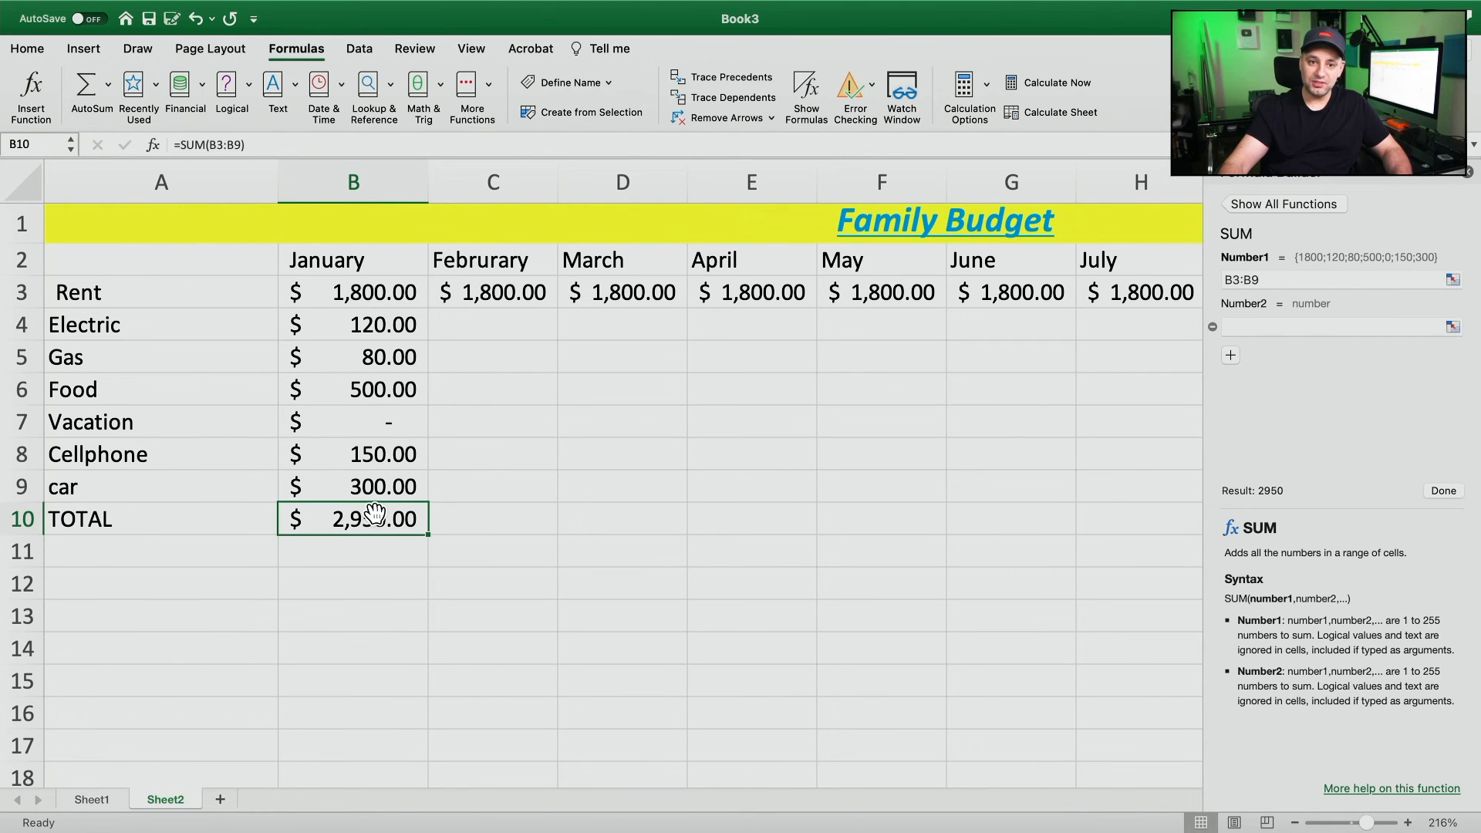
Enter the label TOTAL in N2, directly after the December heading.
{"action": "left_click", "coordinate": [23, 521]}
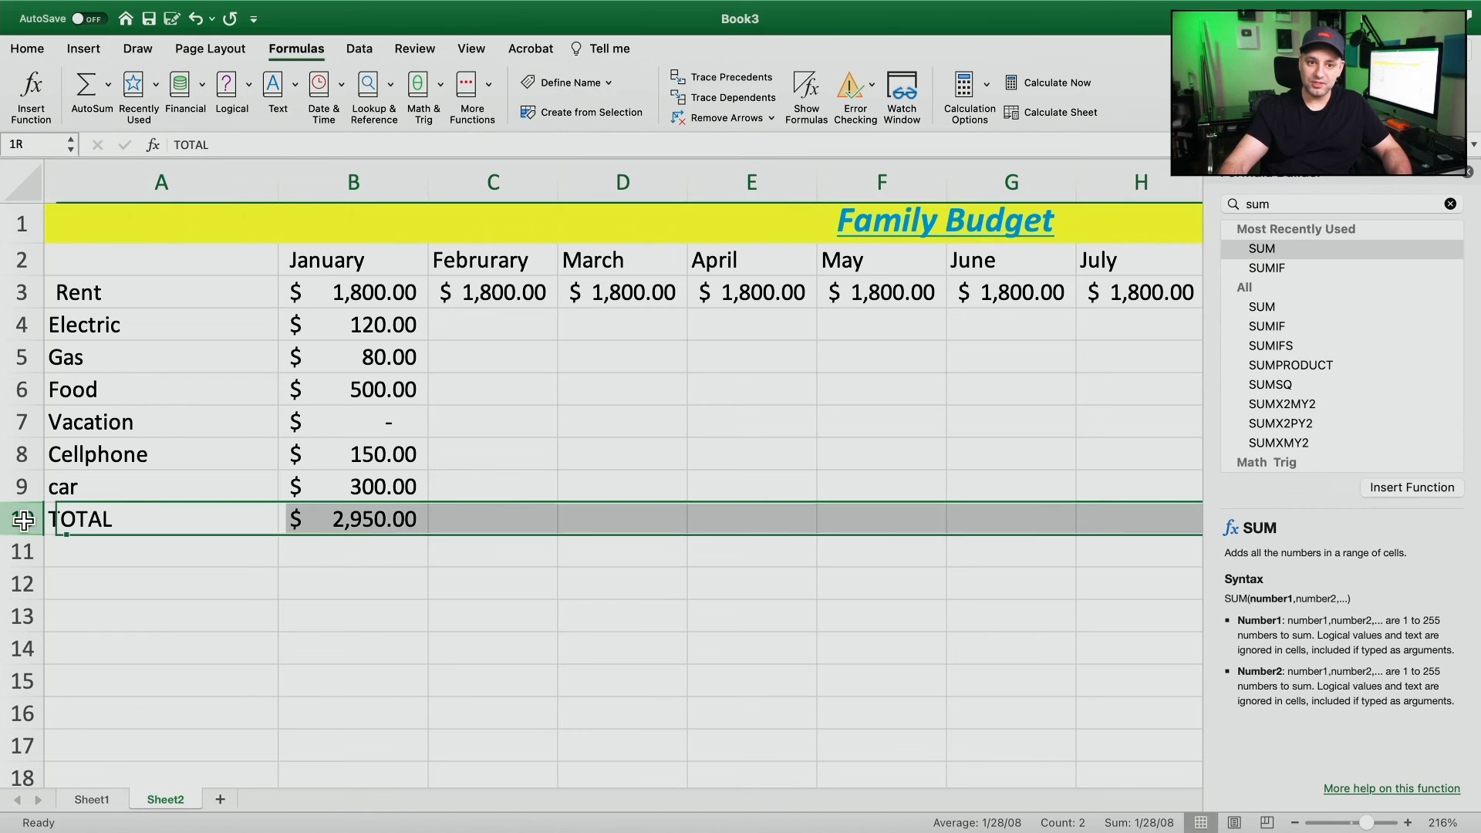
{"action": "left_click", "coordinate": [335, 523]}
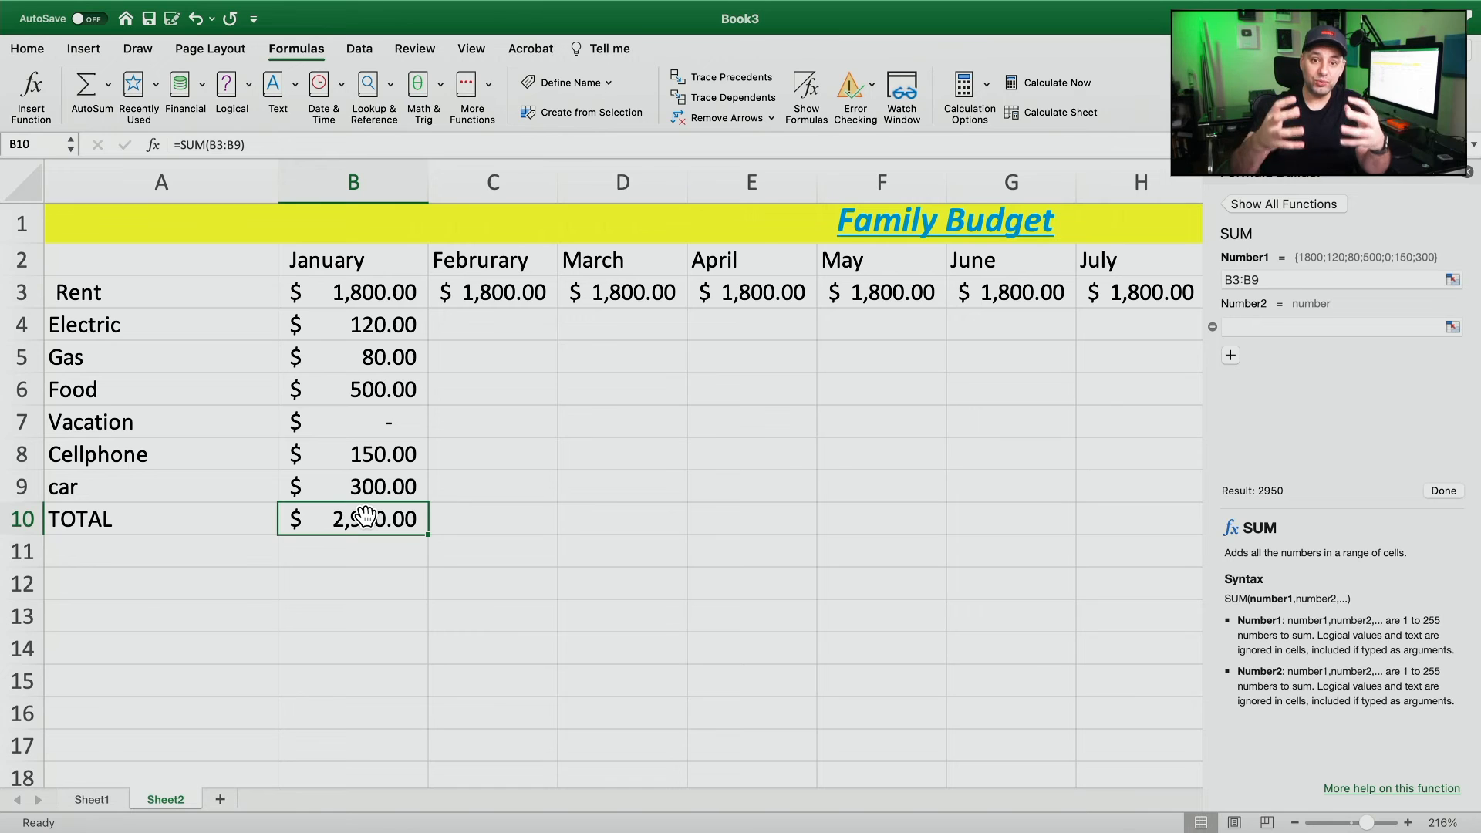
{"action": "scroll", "coordinate": [519, 328], "scroll_direction": "right", "scroll_amount": 10}
{"action": "scroll", "coordinate": [519, 328], "scroll_direction": "right", "scroll_amount": 6}
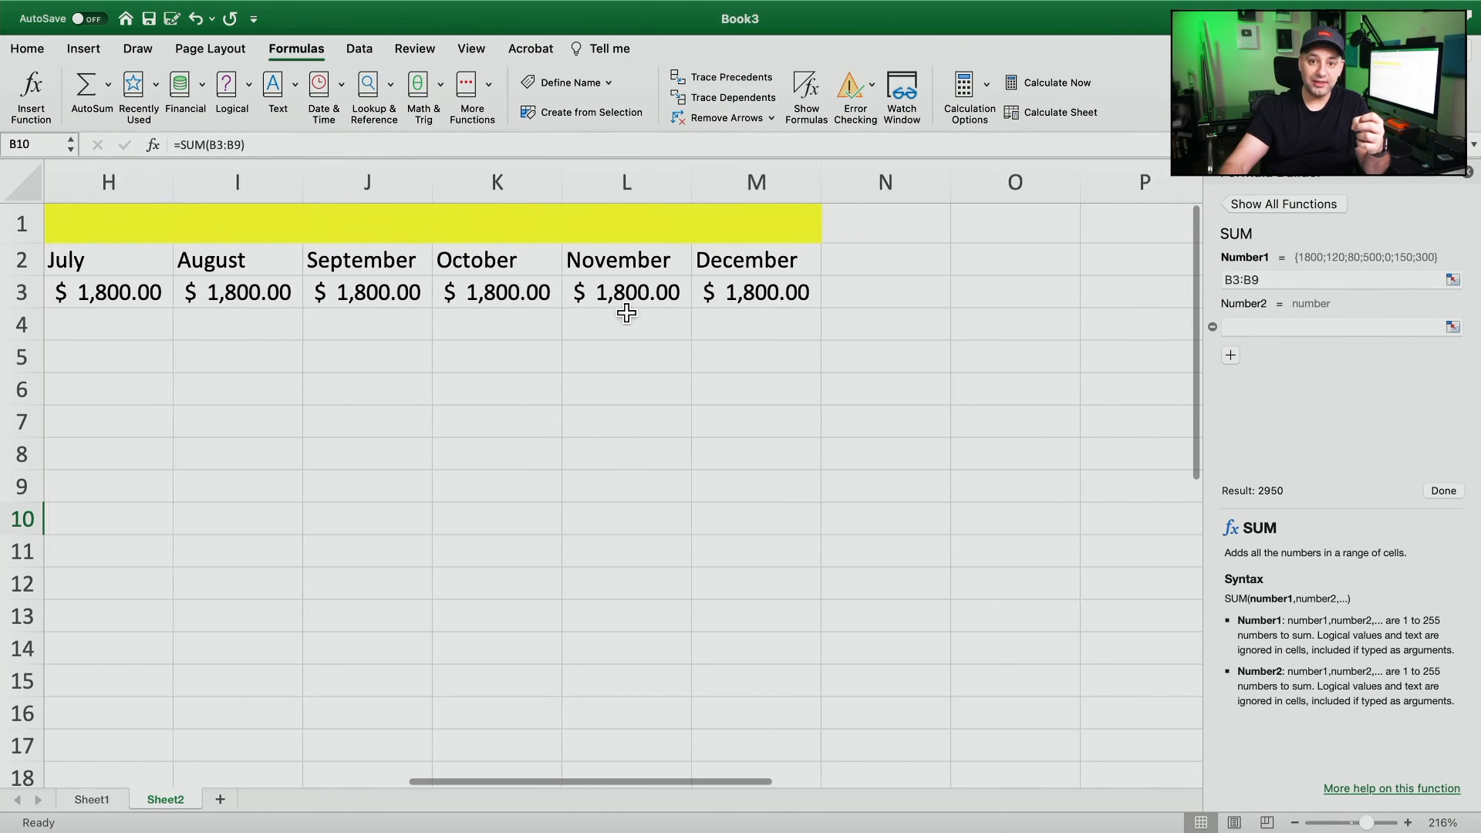
{"action": "left_click", "coordinate": [883, 261]}
{"action": "type", "text": "TOTAL"}
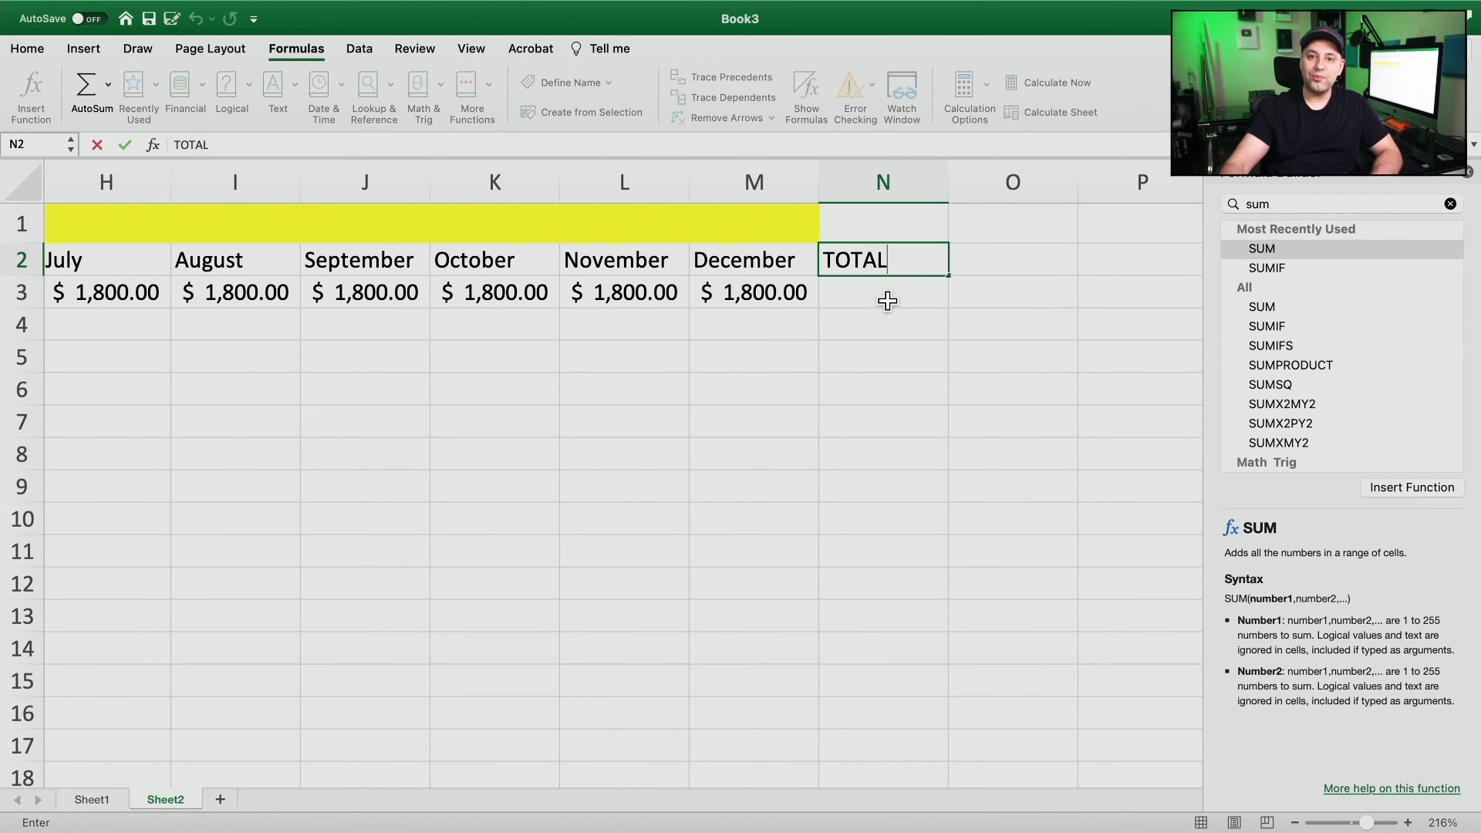
{"action": "key", "text": "Return"}
Insert the SUM function over B3:M3 in N3 to total the Rent row for the year.
{"action": "scroll", "coordinate": [942, 290], "scroll_direction": "left", "scroll_amount": 10}
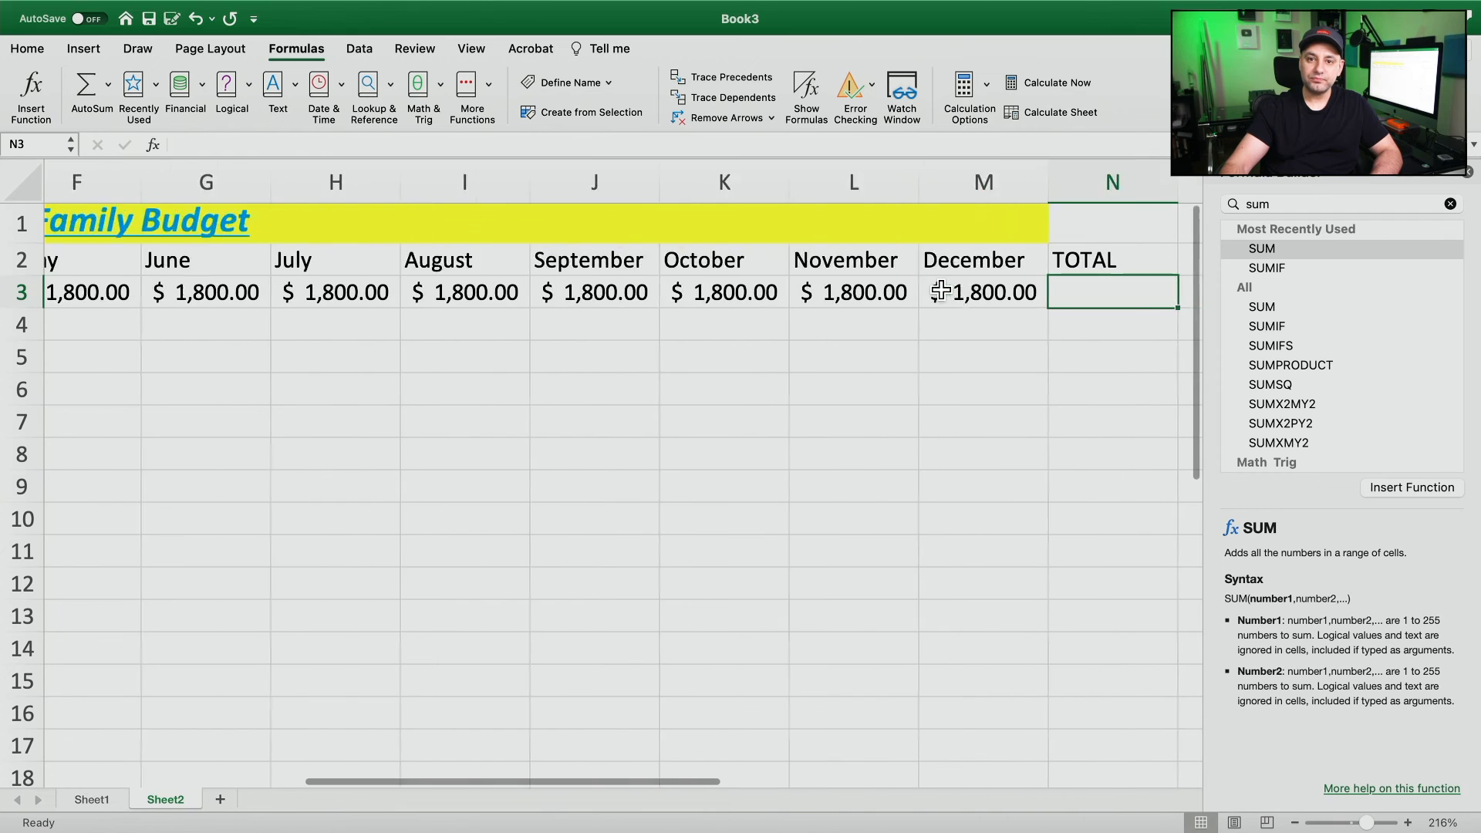
{"action": "scroll", "coordinate": [481, 298], "scroll_direction": "left", "scroll_amount": 2}
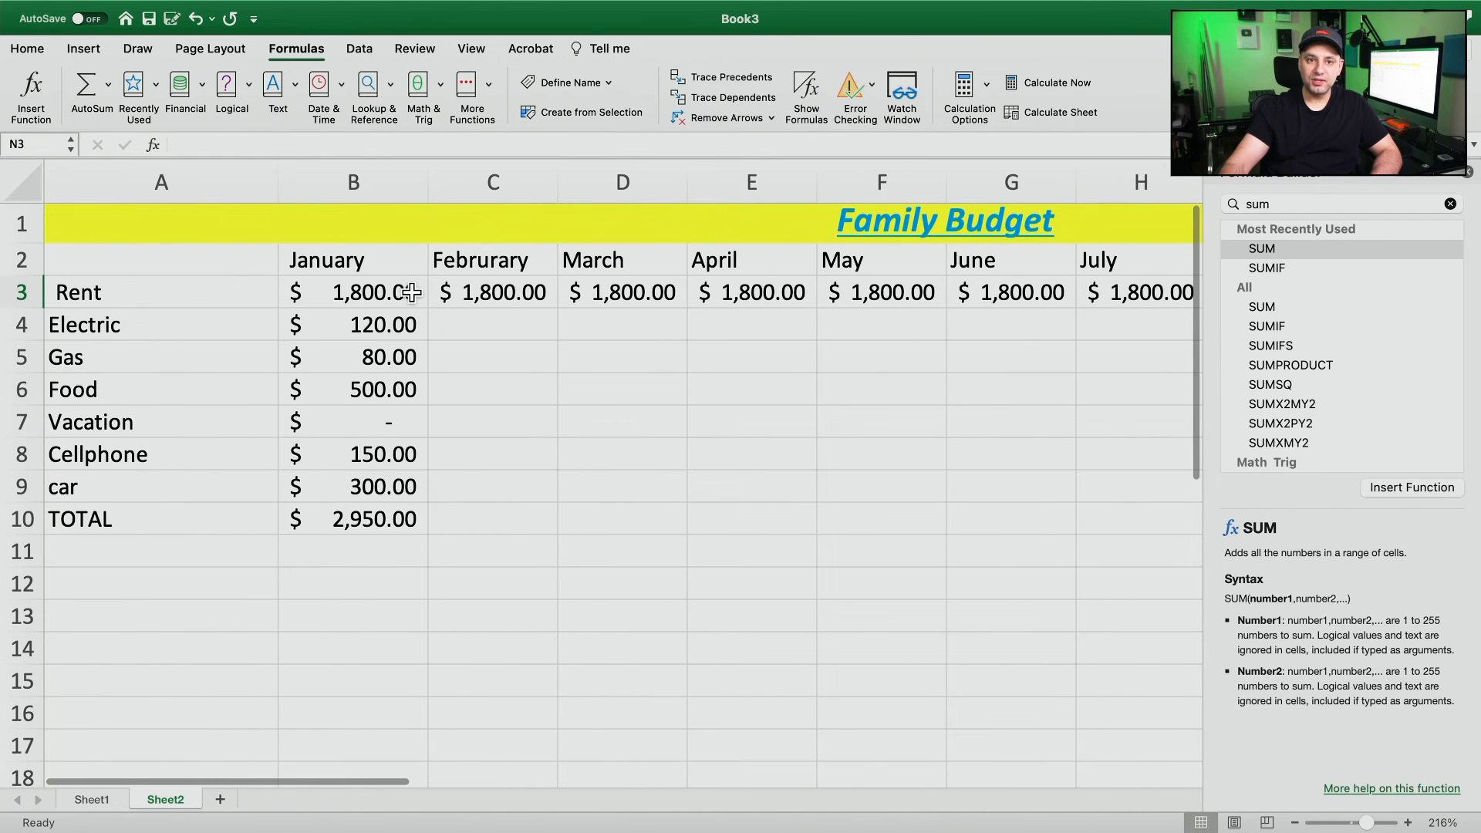
{"action": "scroll", "coordinate": [578, 290], "scroll_direction": "right", "scroll_amount": 3}
{"action": "scroll", "coordinate": [580, 290], "scroll_direction": "right", "scroll_amount": 8}
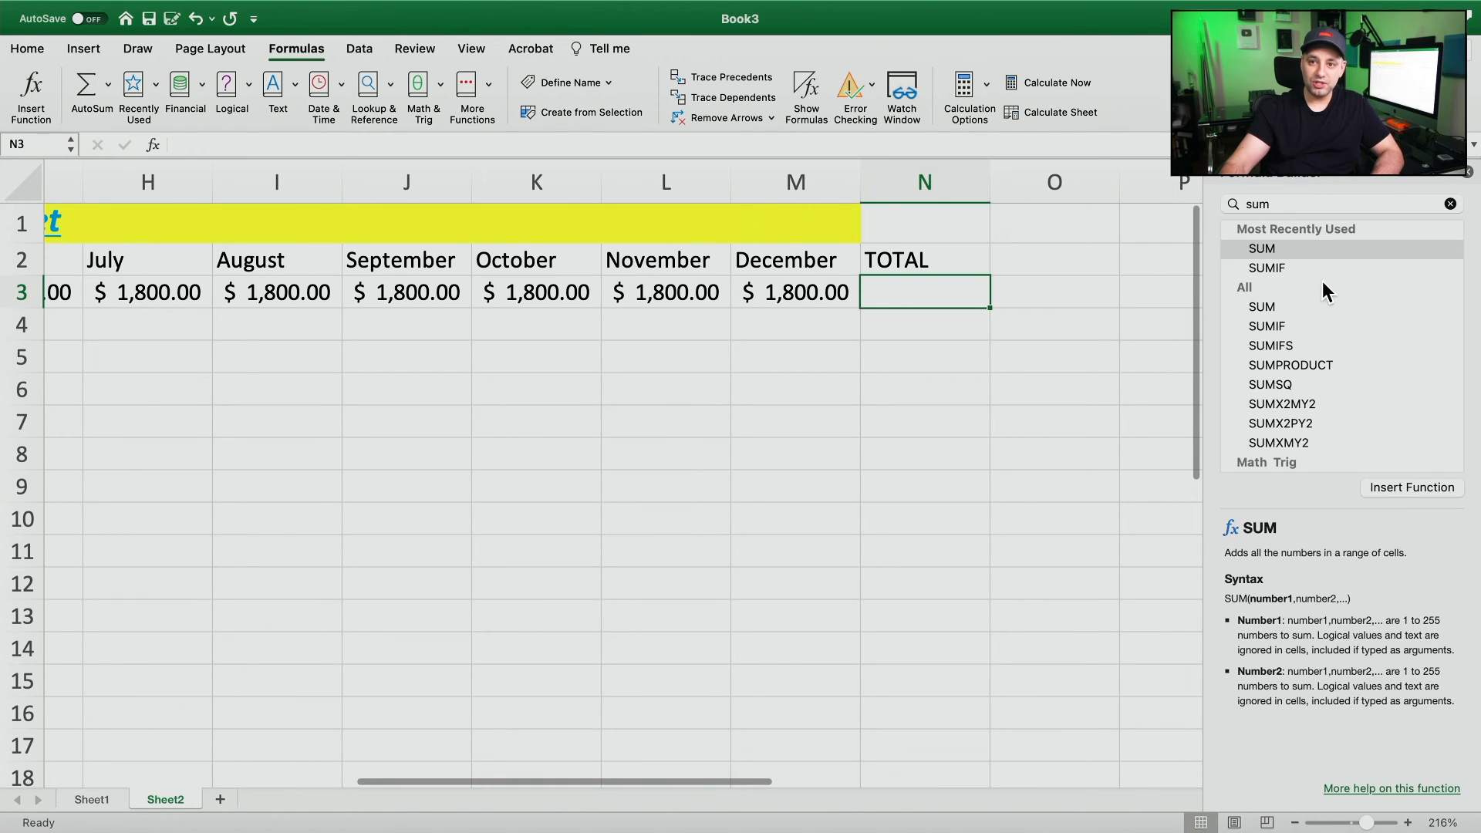
{"action": "double_click", "coordinate": [1262, 248]}
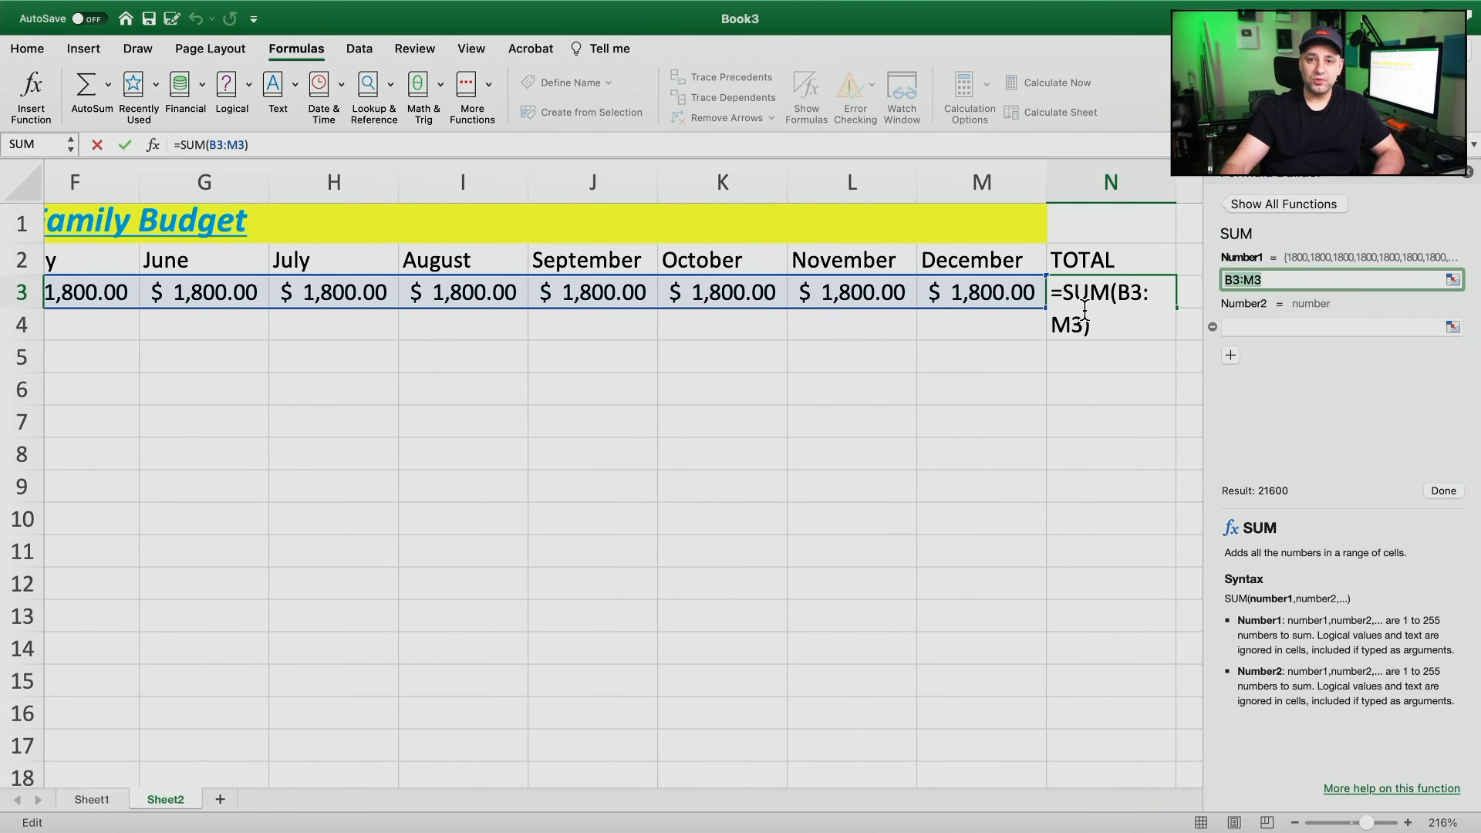
{"action": "key", "text": "Return"}
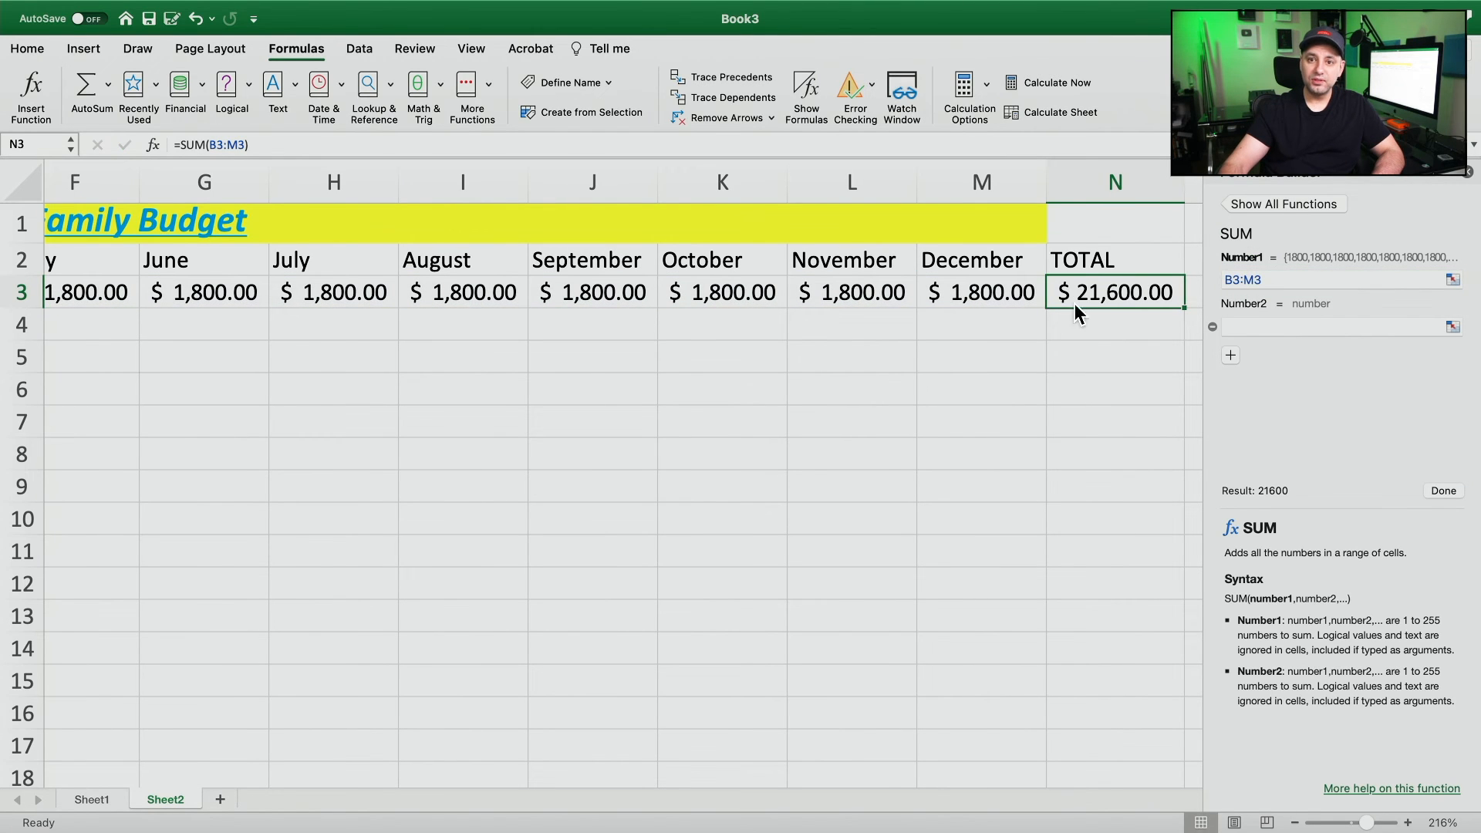
Examine the Rent row from January across to its yearly total in N3.
{"action": "scroll", "coordinate": [1075, 300], "scroll_direction": "right", "scroll_amount": 3}
{"action": "scroll", "coordinate": [949, 297], "scroll_direction": "left", "scroll_amount": 10}
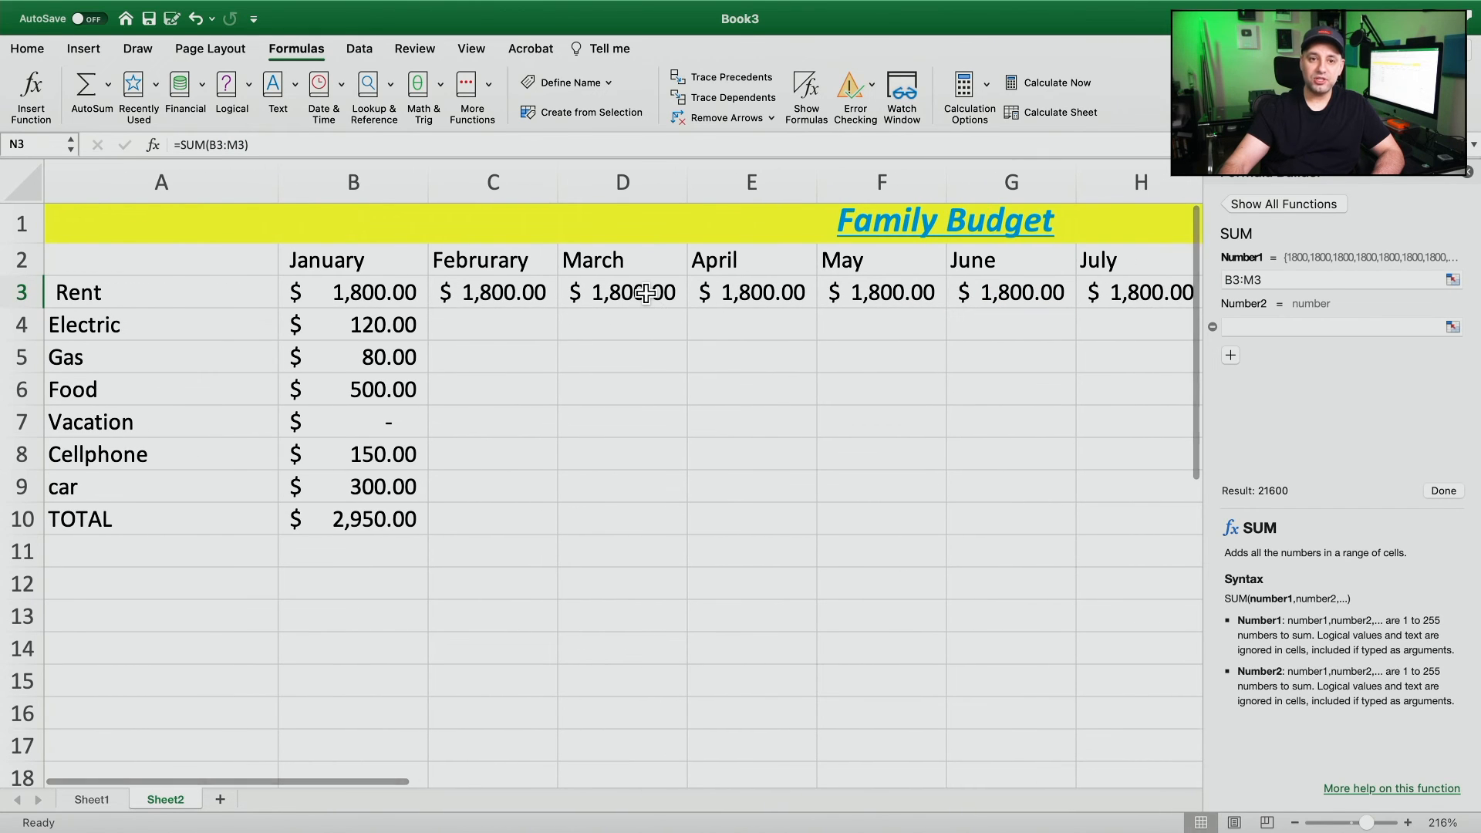
{"action": "scroll", "coordinate": [645, 293], "scroll_direction": "right", "scroll_amount": 10}
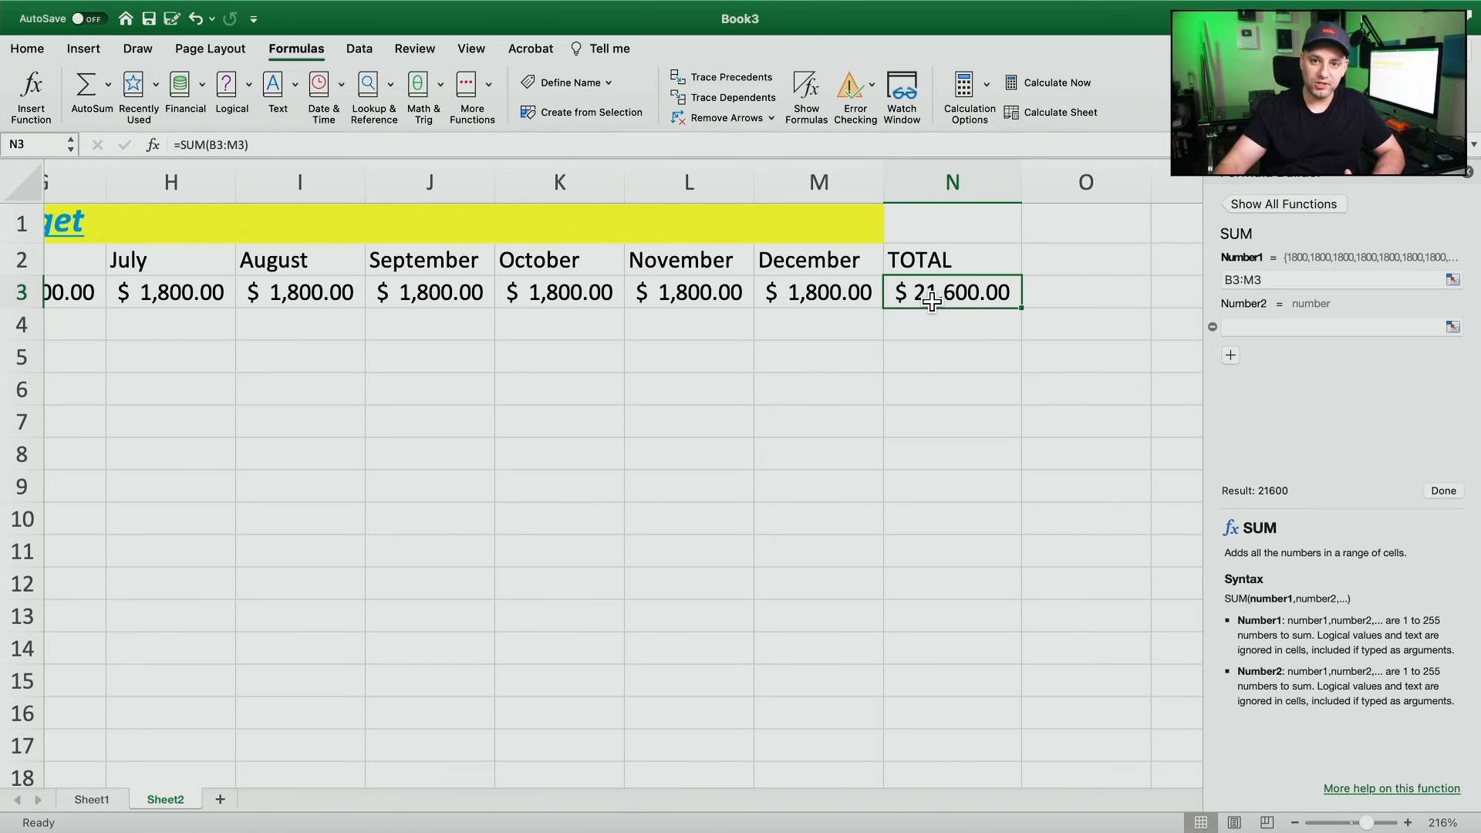
{"action": "scroll", "coordinate": [931, 302], "scroll_direction": "left", "scroll_amount": 5}
{"action": "scroll", "coordinate": [932, 302], "scroll_direction": "left", "scroll_amount": 6}
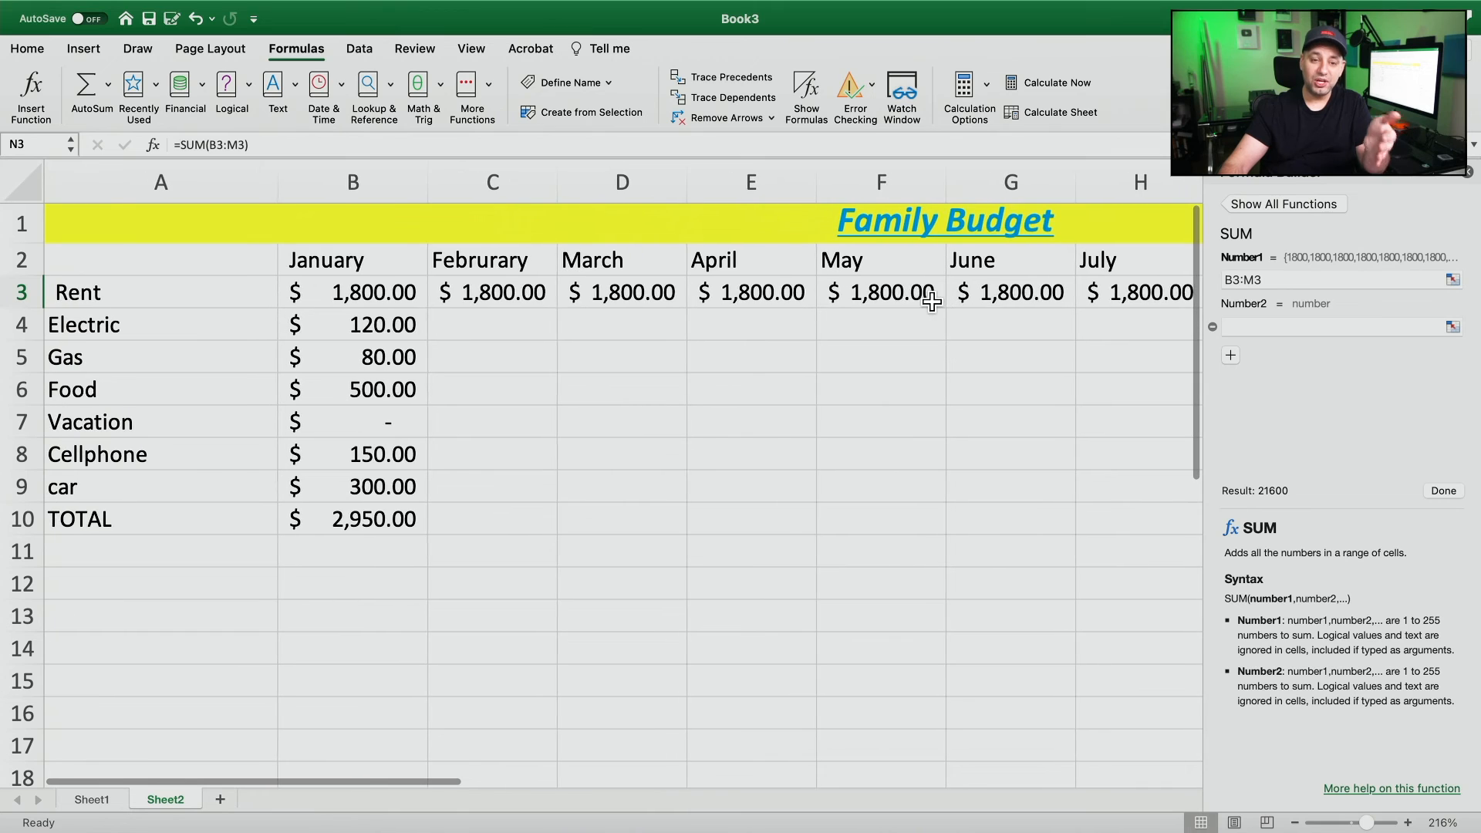
{"action": "scroll", "coordinate": [932, 302], "scroll_direction": "right", "scroll_amount": 10}
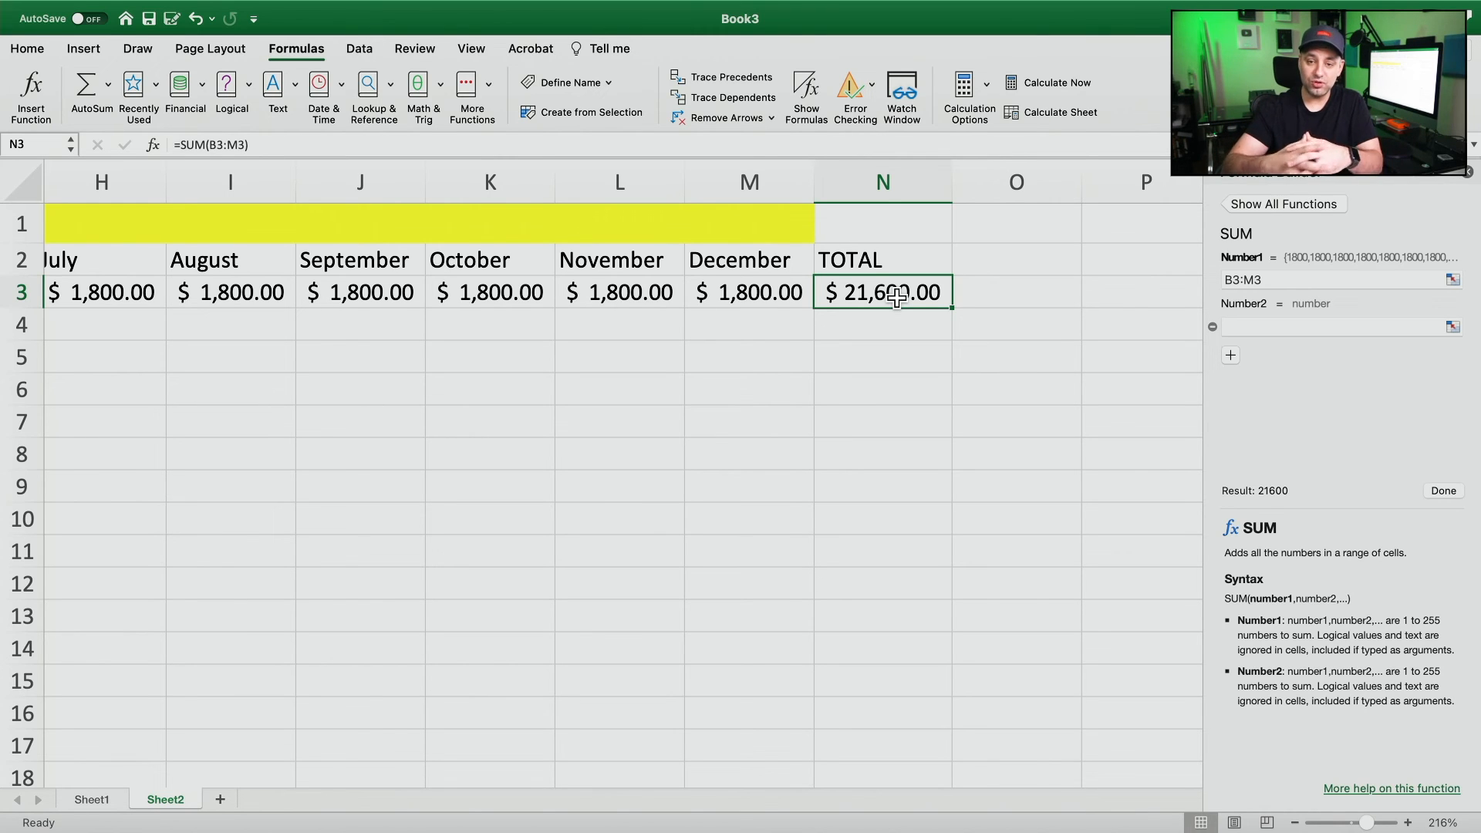
AutoFit the widths of columns A, B and C to their contents.
{"action": "scroll", "coordinate": [897, 297], "scroll_direction": "left", "scroll_amount": 10}
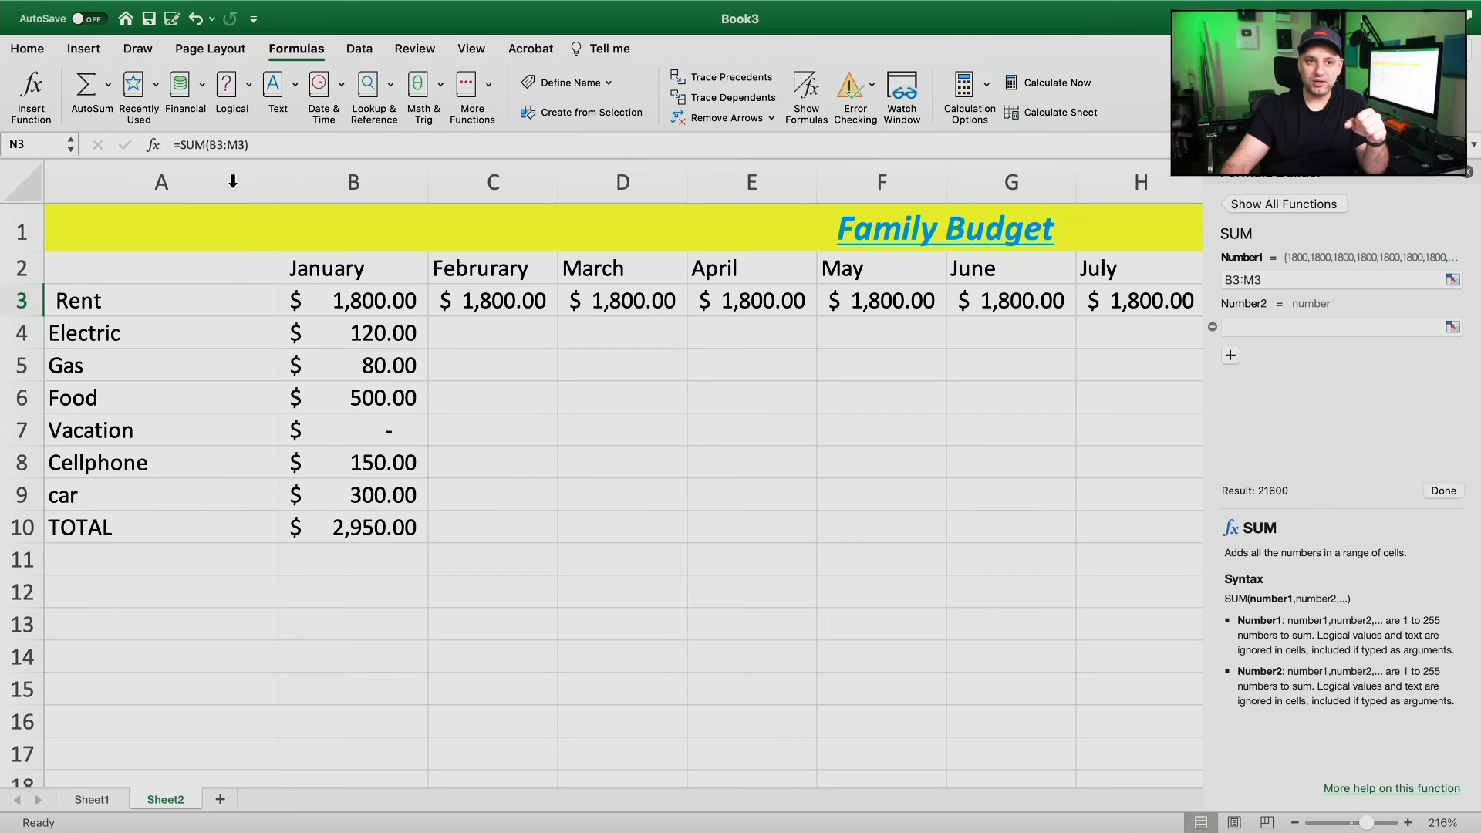
{"action": "left_click_drag", "start_coordinate": [279, 182], "coordinate": [156, 182]}
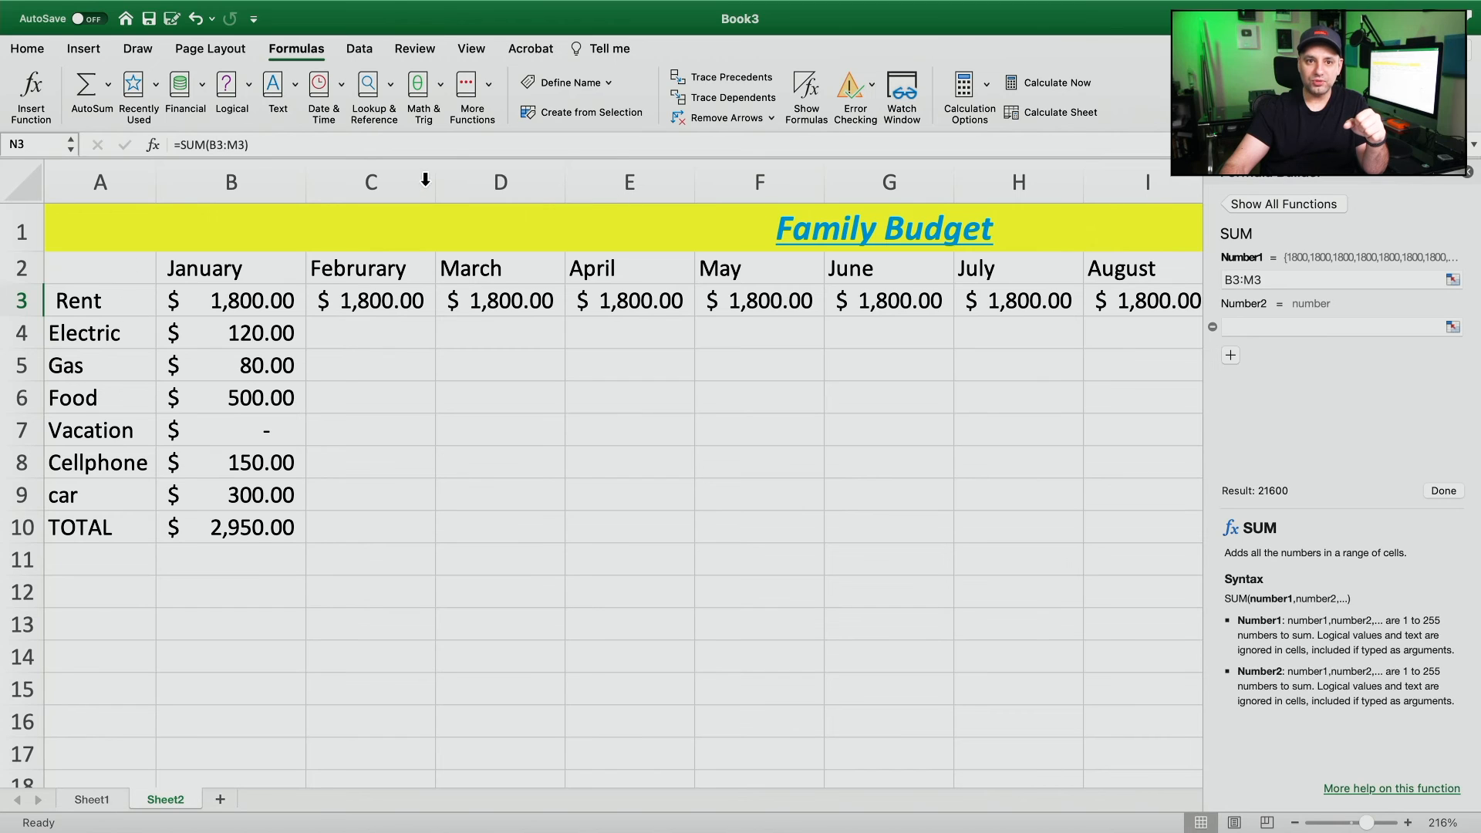
{"action": "left_click_drag", "start_coordinate": [429, 178], "coordinate": [604, 189]}
{"action": "double_click", "coordinate": [609, 184]}
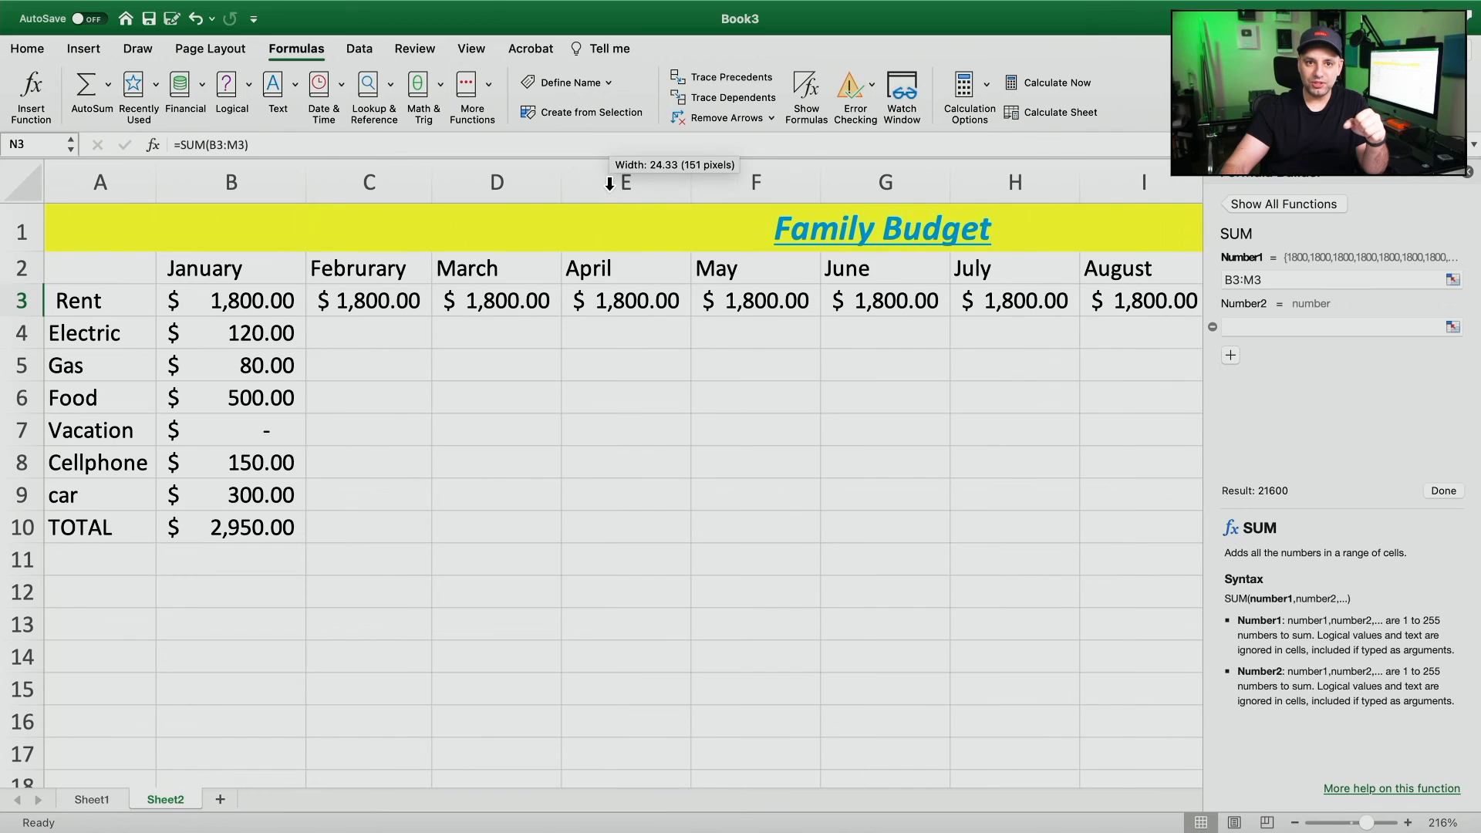
{"action": "double_click", "coordinate": [307, 180]}
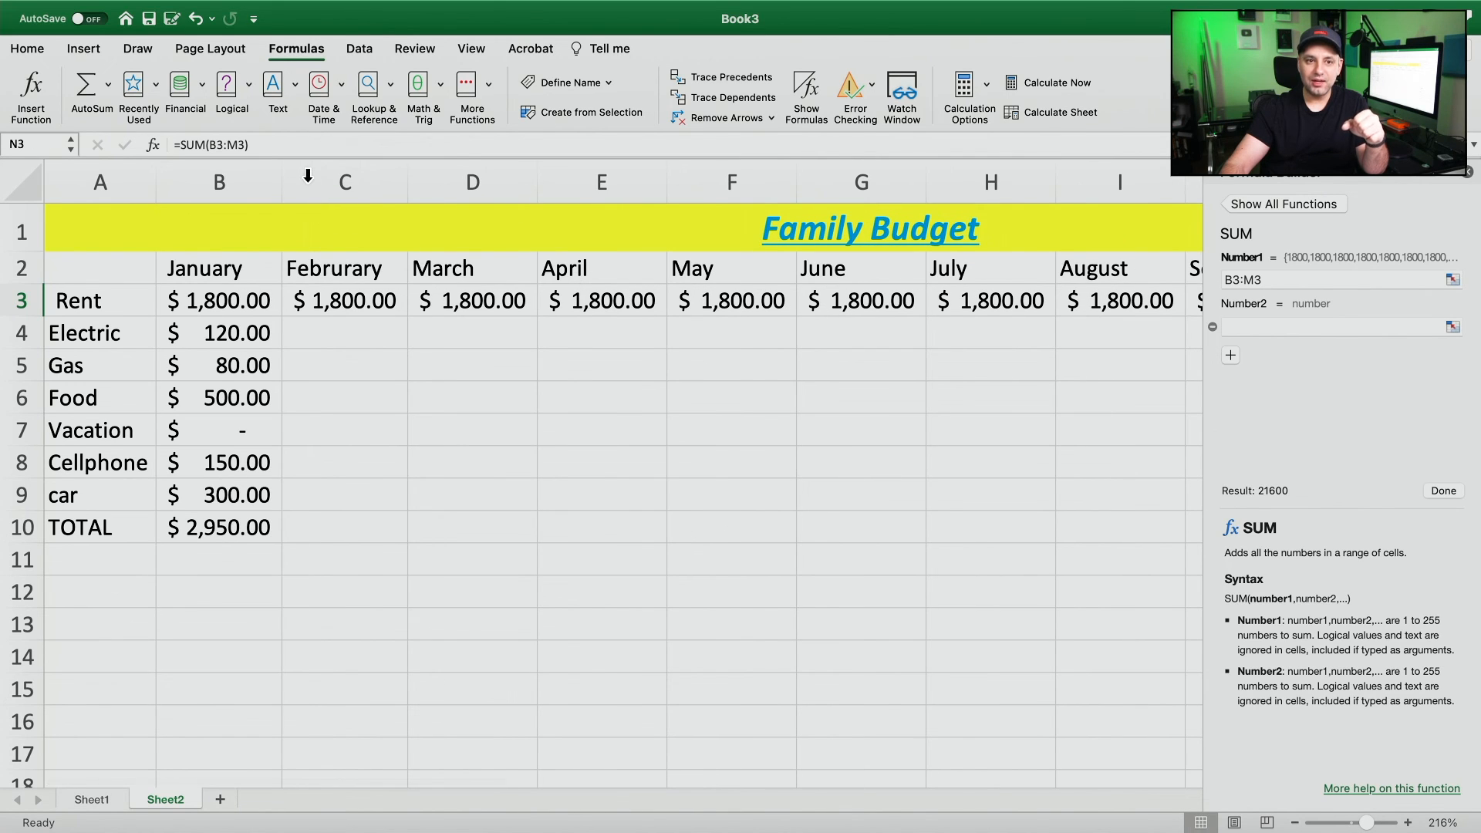
{"action": "left_click_drag", "start_coordinate": [28, 316], "coordinate": [26, 285]}
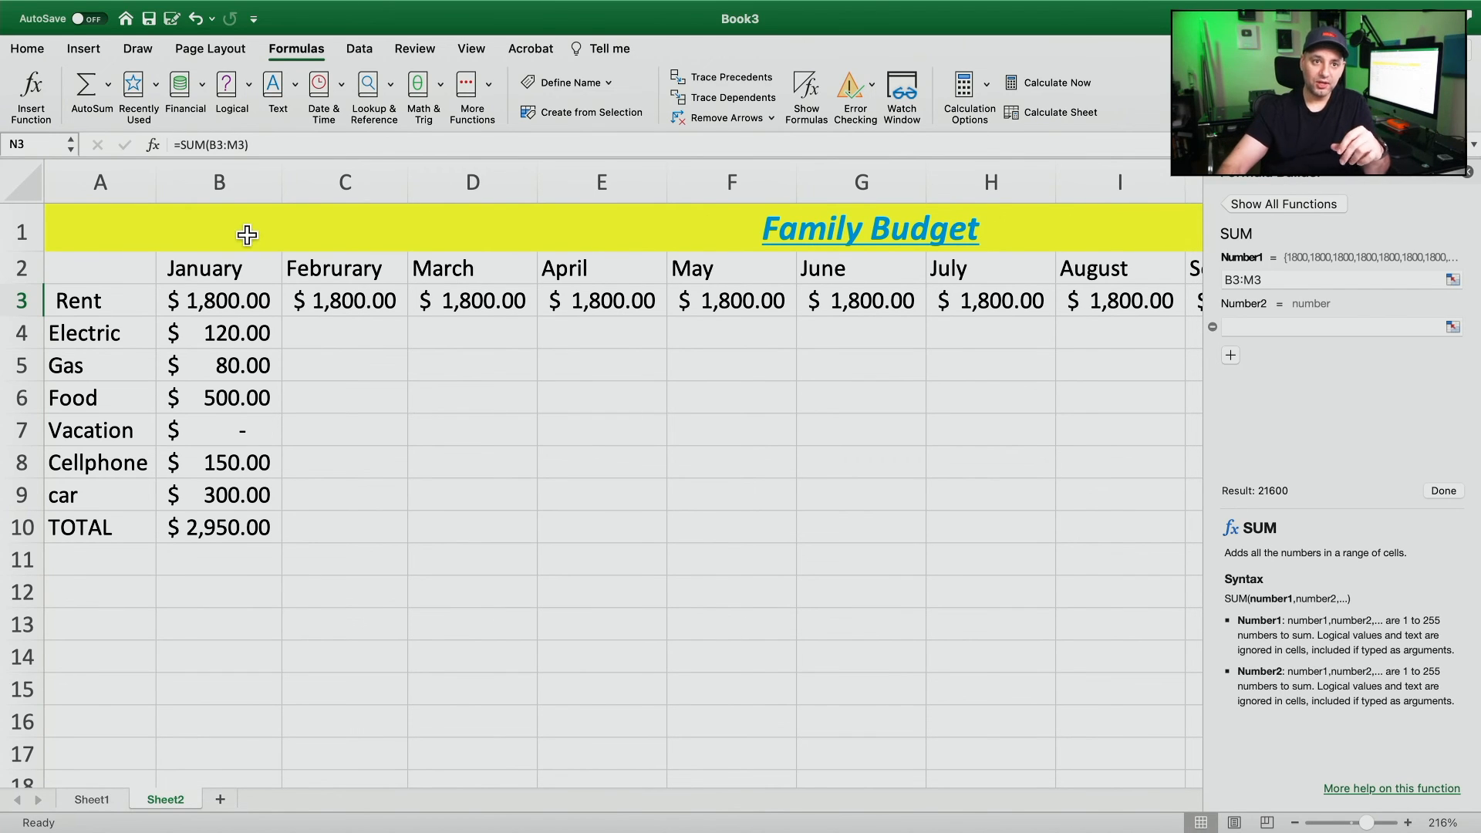
Review the file formats available for Save As and cancel without saving.
{"action": "left_click", "coordinate": [114, 11]}
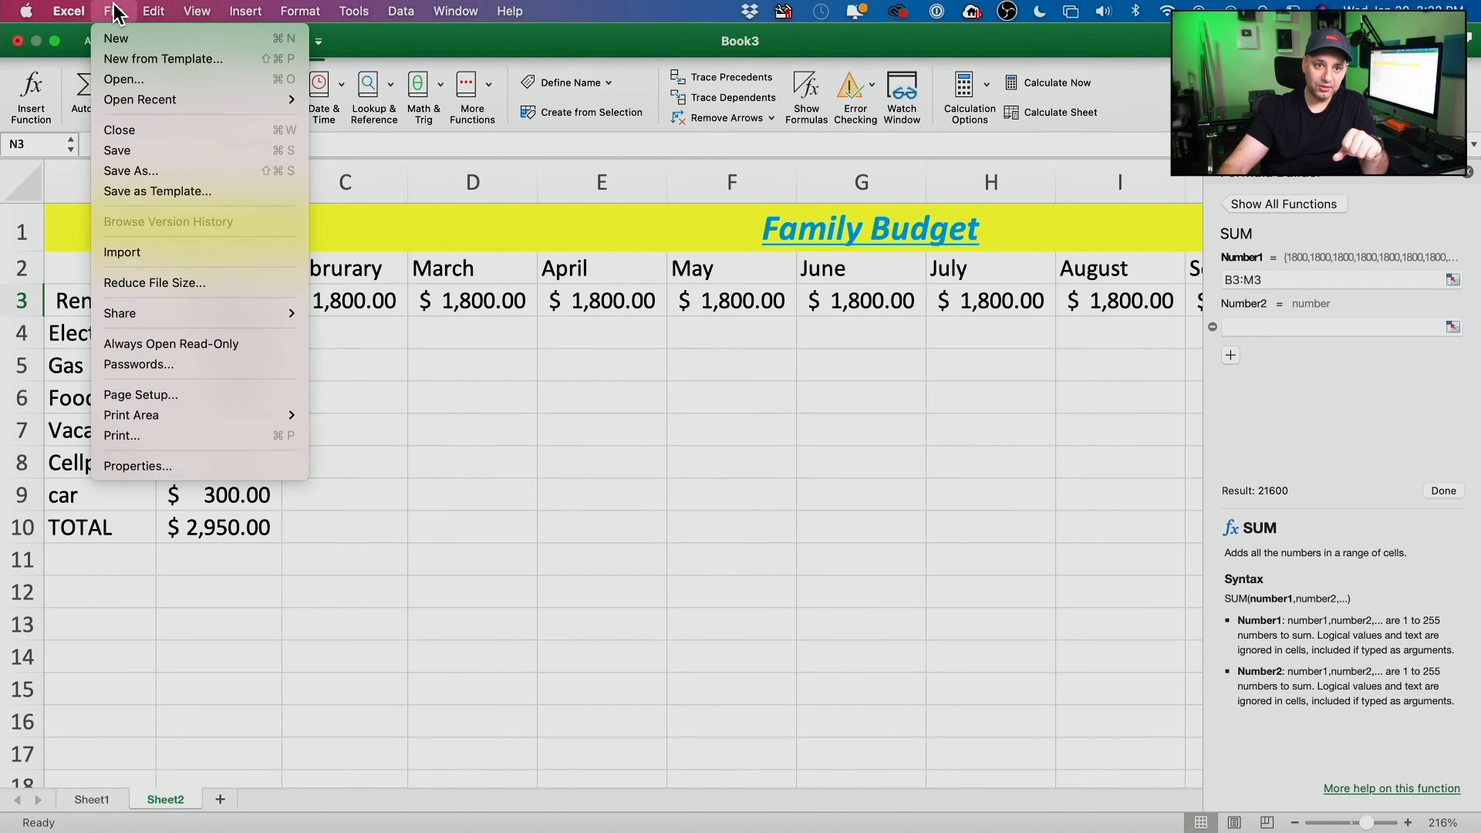
{"action": "left_click", "coordinate": [179, 173]}
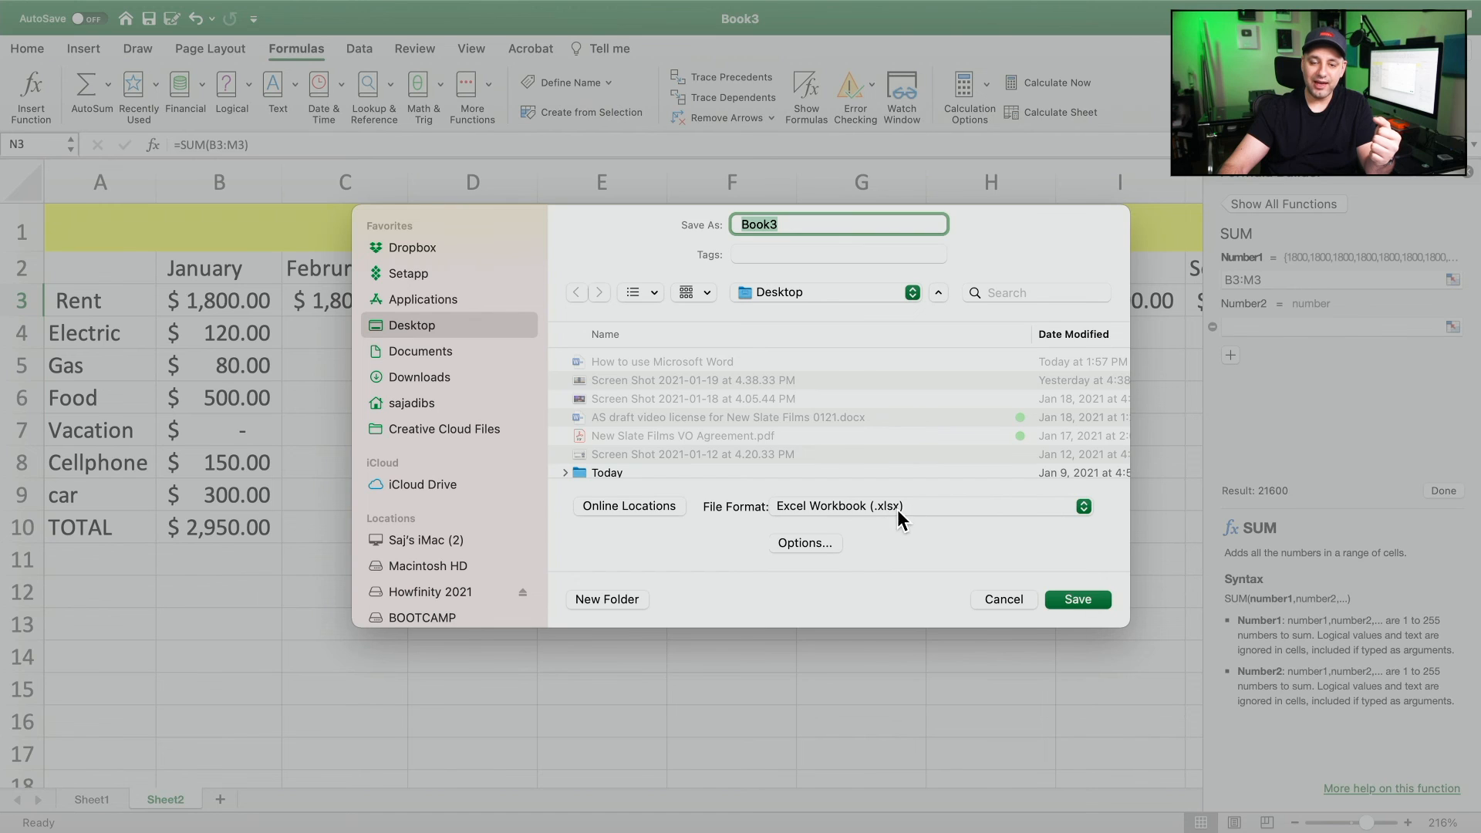
{"action": "left_click", "coordinate": [863, 507]}
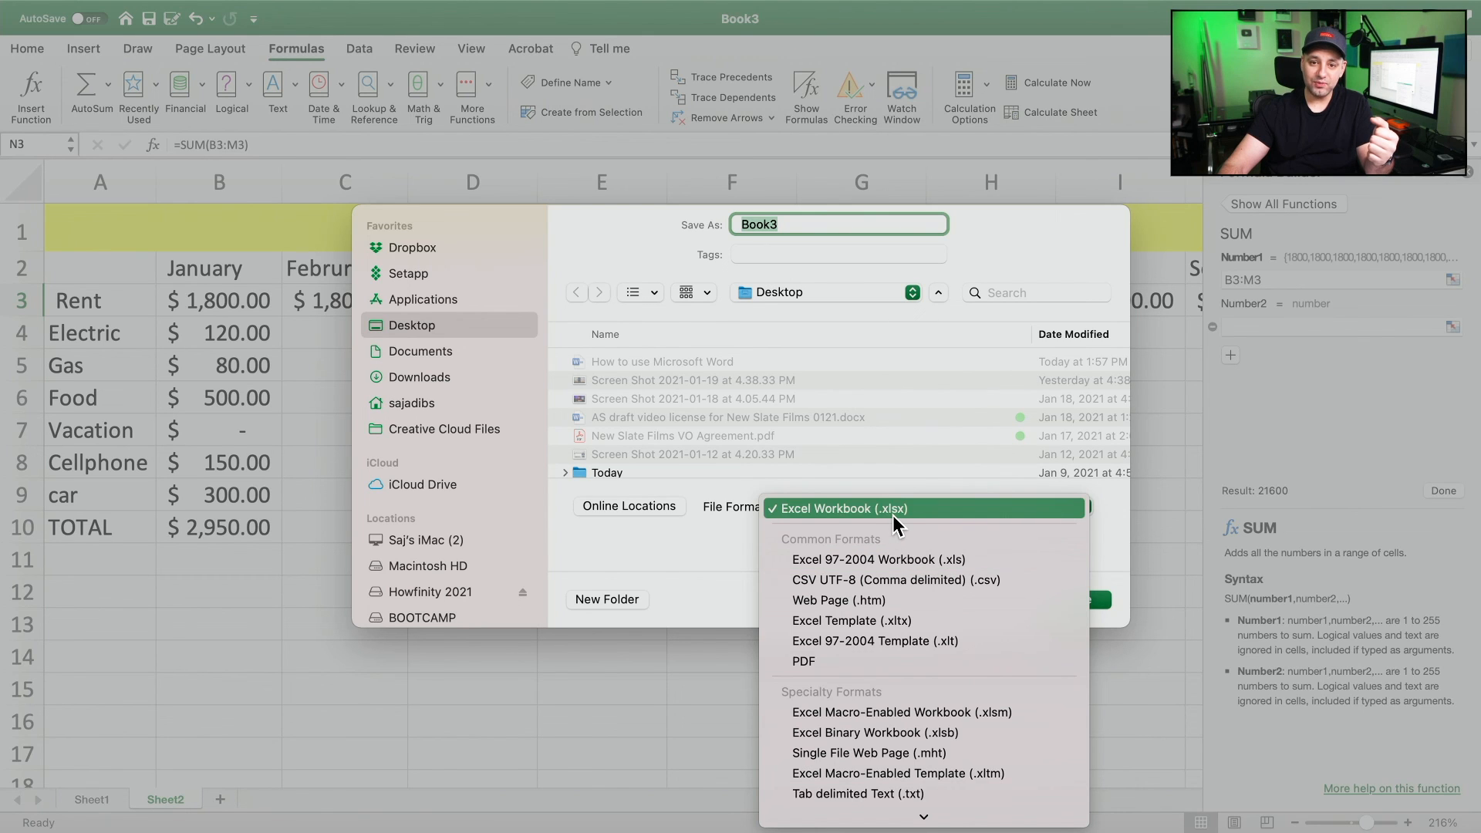
{"action": "left_click", "coordinate": [717, 538]}
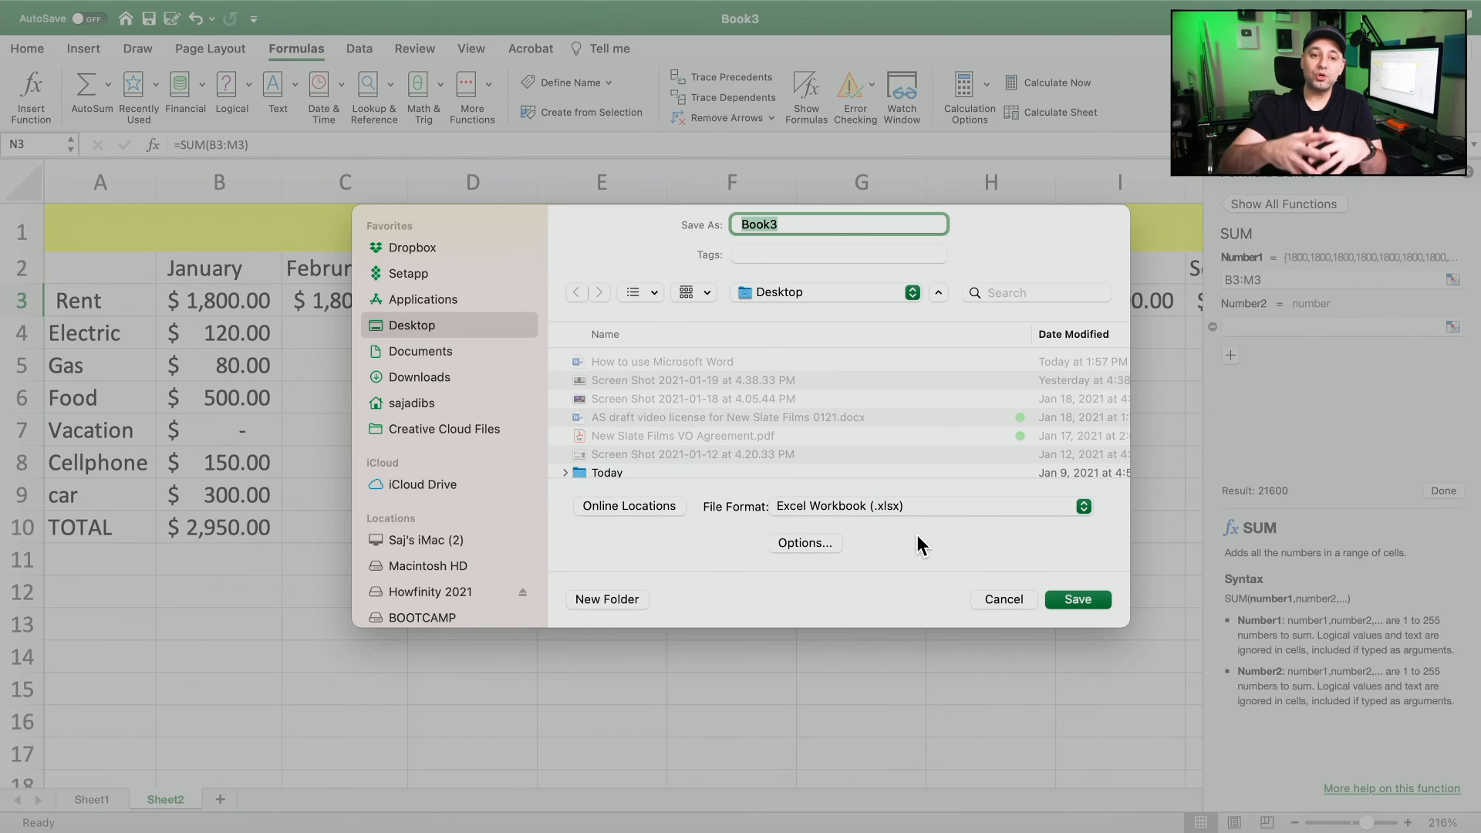
{"action": "left_click", "coordinate": [1003, 600]}
Compare the blank Sheet1 with the family budget on Sheet2 by switching between the two worksheets.
{"action": "left_click", "coordinate": [96, 801]}
{"action": "left_click", "coordinate": [165, 799]}
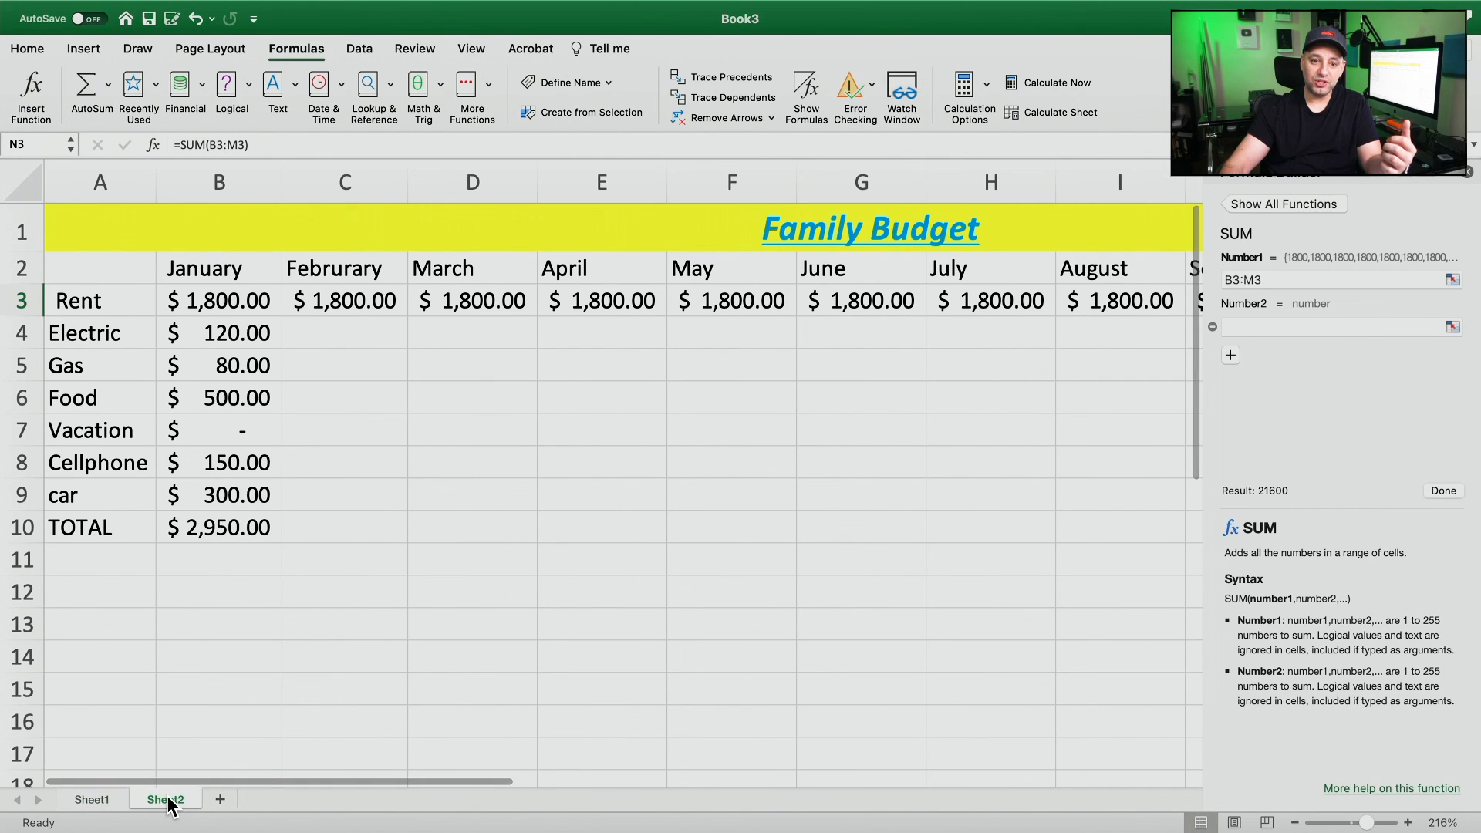
{"action": "left_click", "coordinate": [92, 800]}
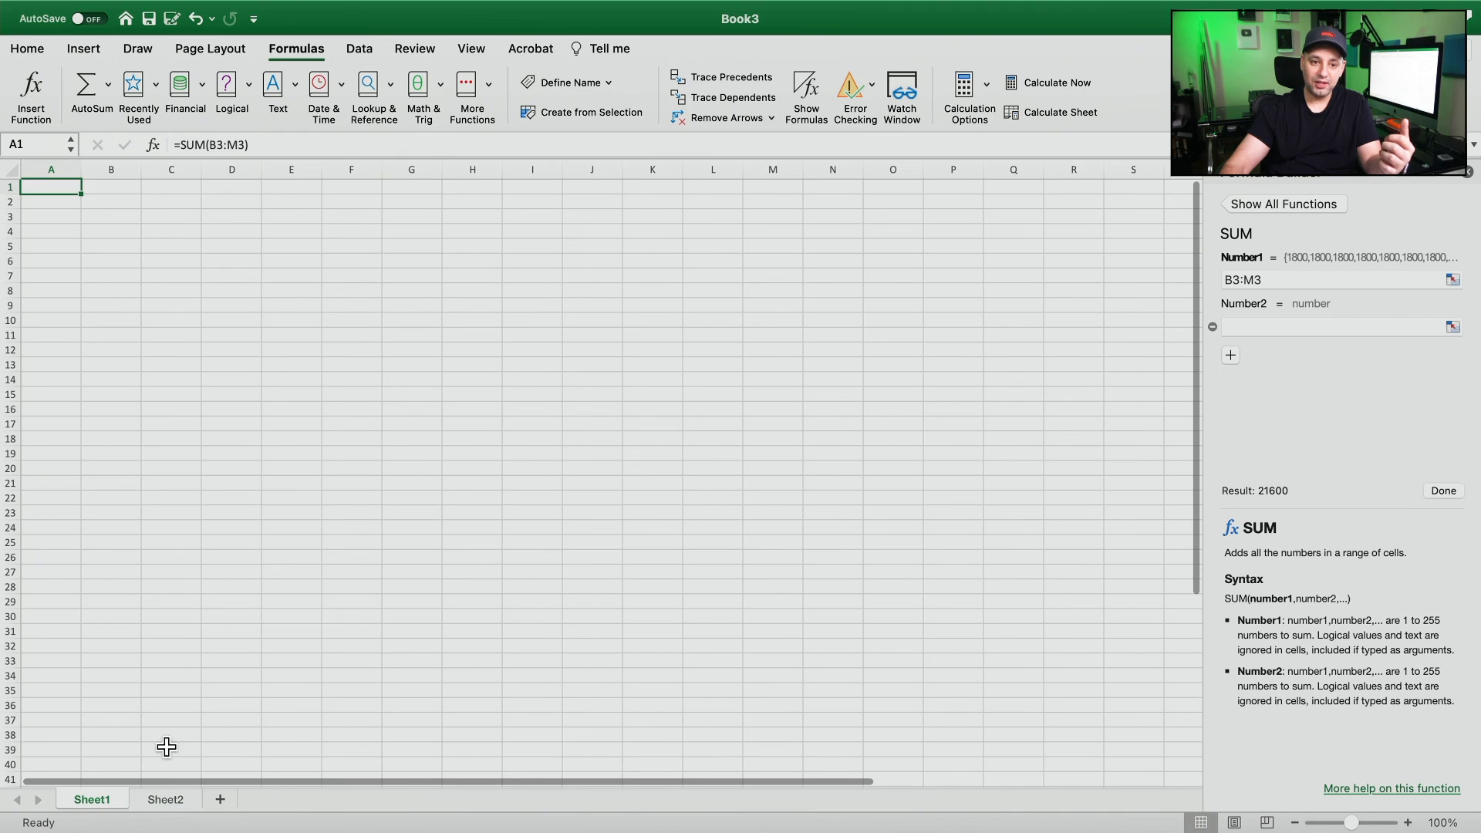
{"action": "left_click", "coordinate": [165, 799]}
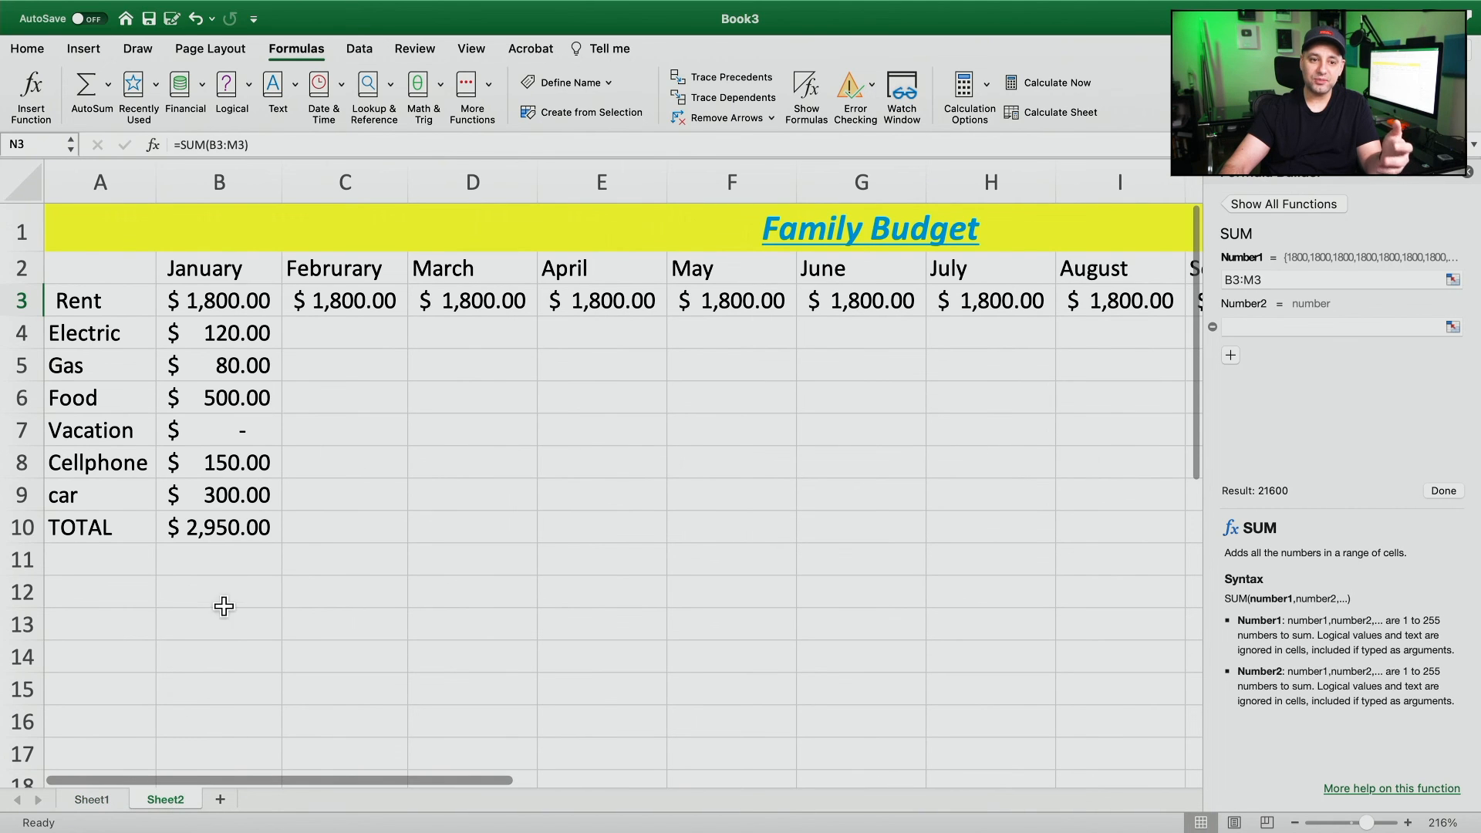
{"action": "left_click", "coordinate": [94, 800]}
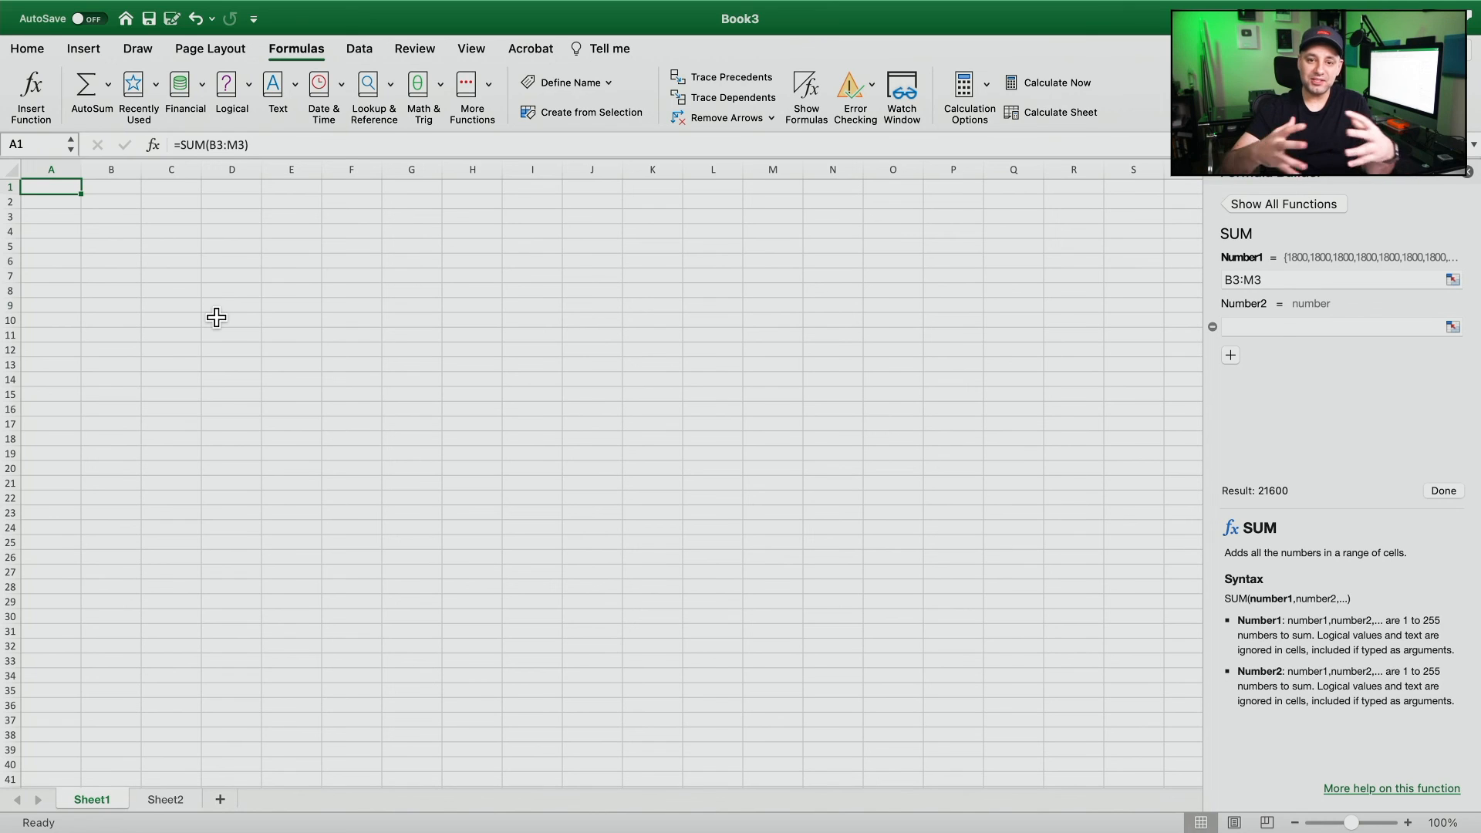
{"action": "left_click", "coordinate": [156, 804]}
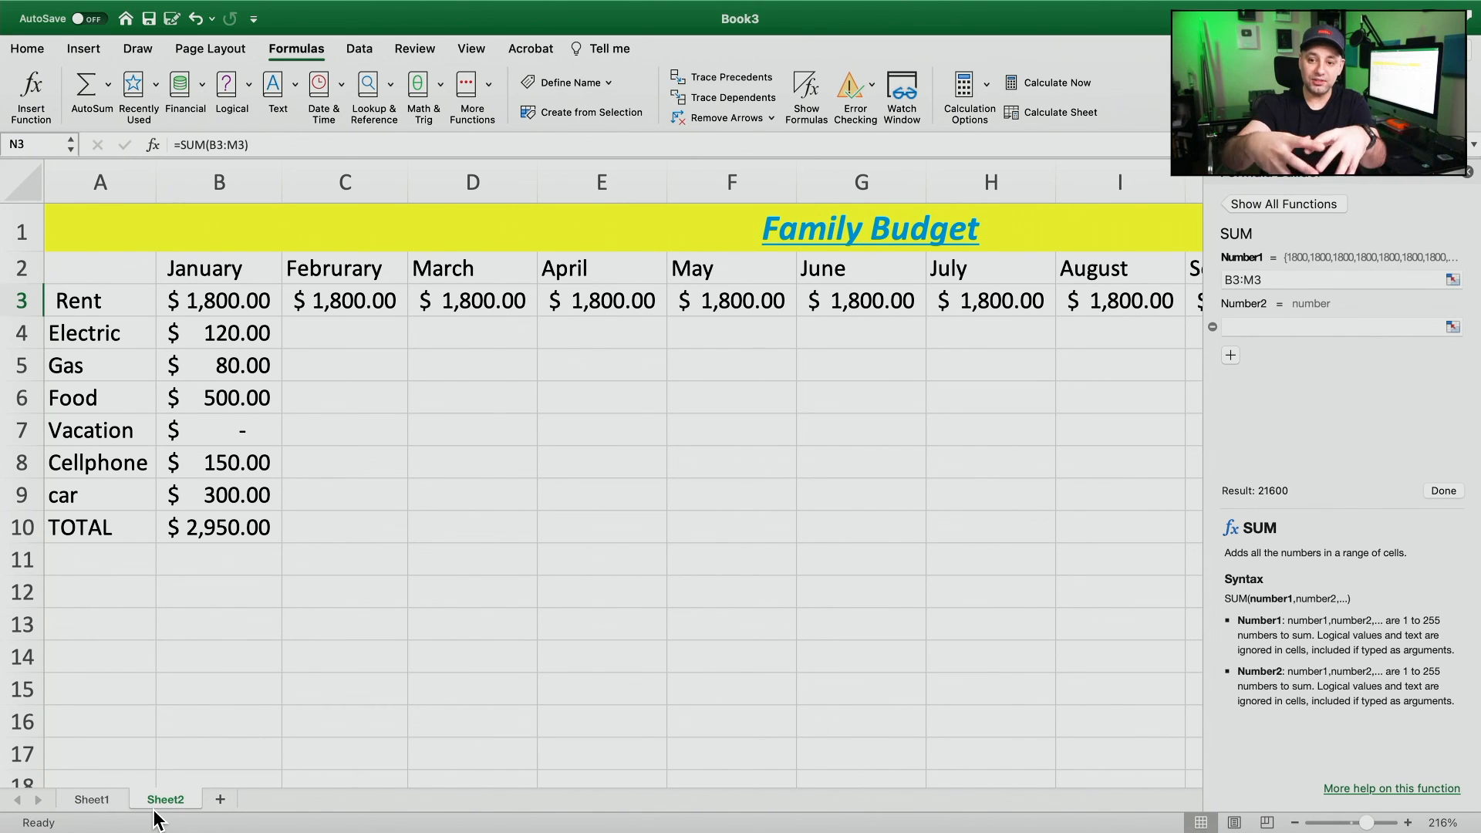
Delete the empty worksheet Sheet1 from the workbook.
{"action": "left_click", "coordinate": [94, 803]}
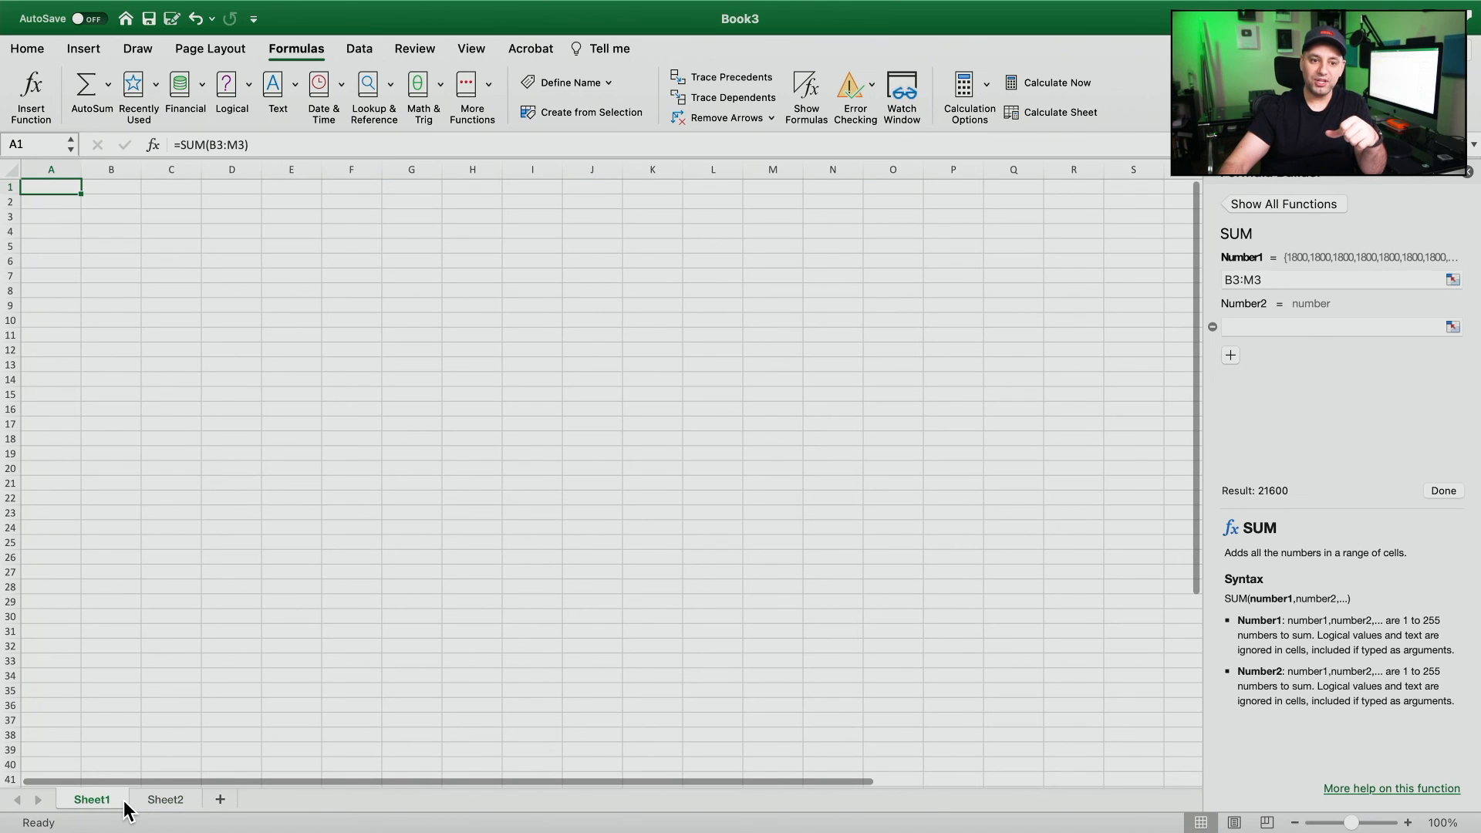
{"action": "right_click", "coordinate": [91, 806]}
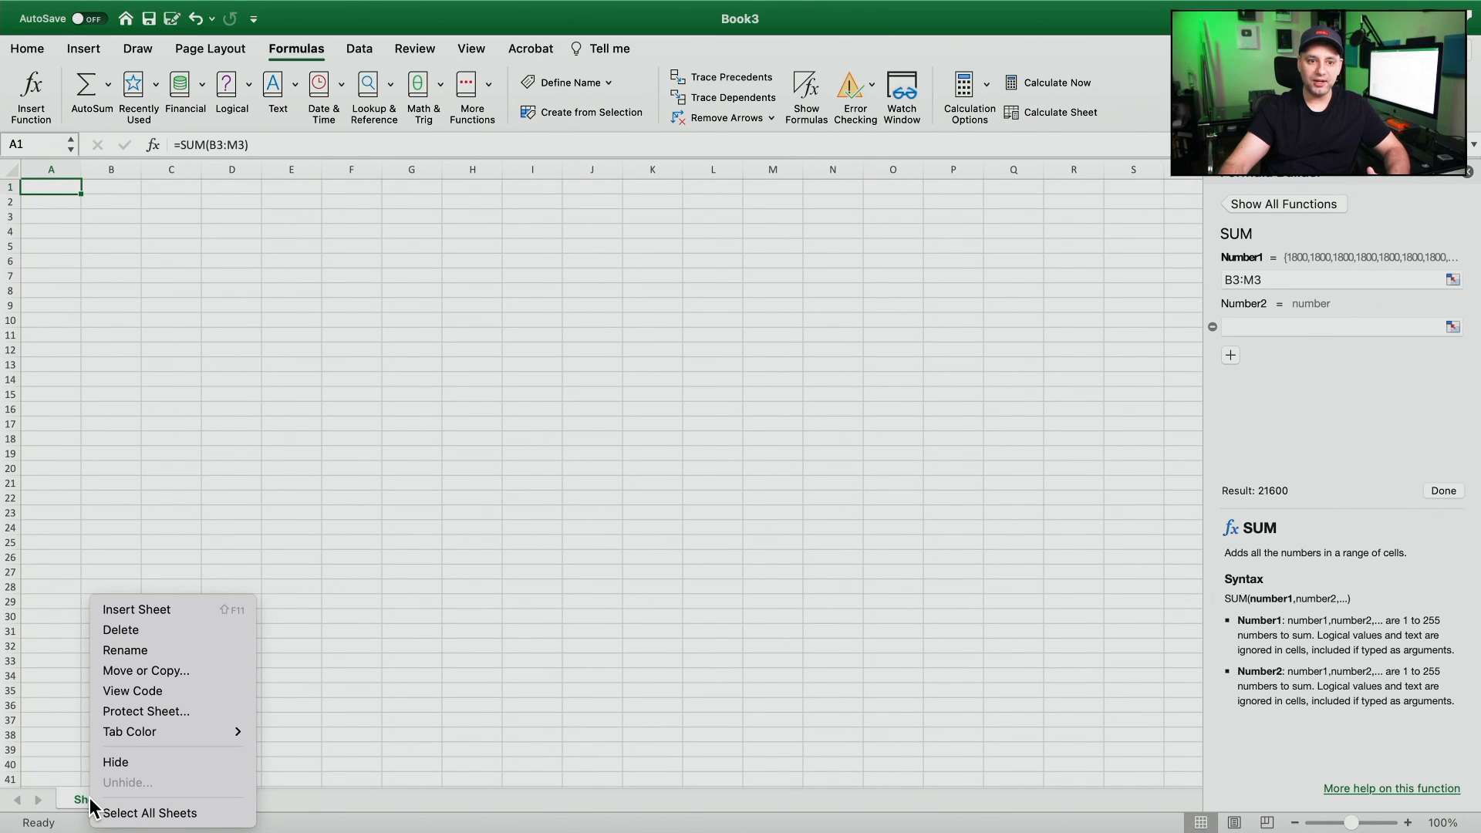
{"action": "left_click", "coordinate": [110, 631]}
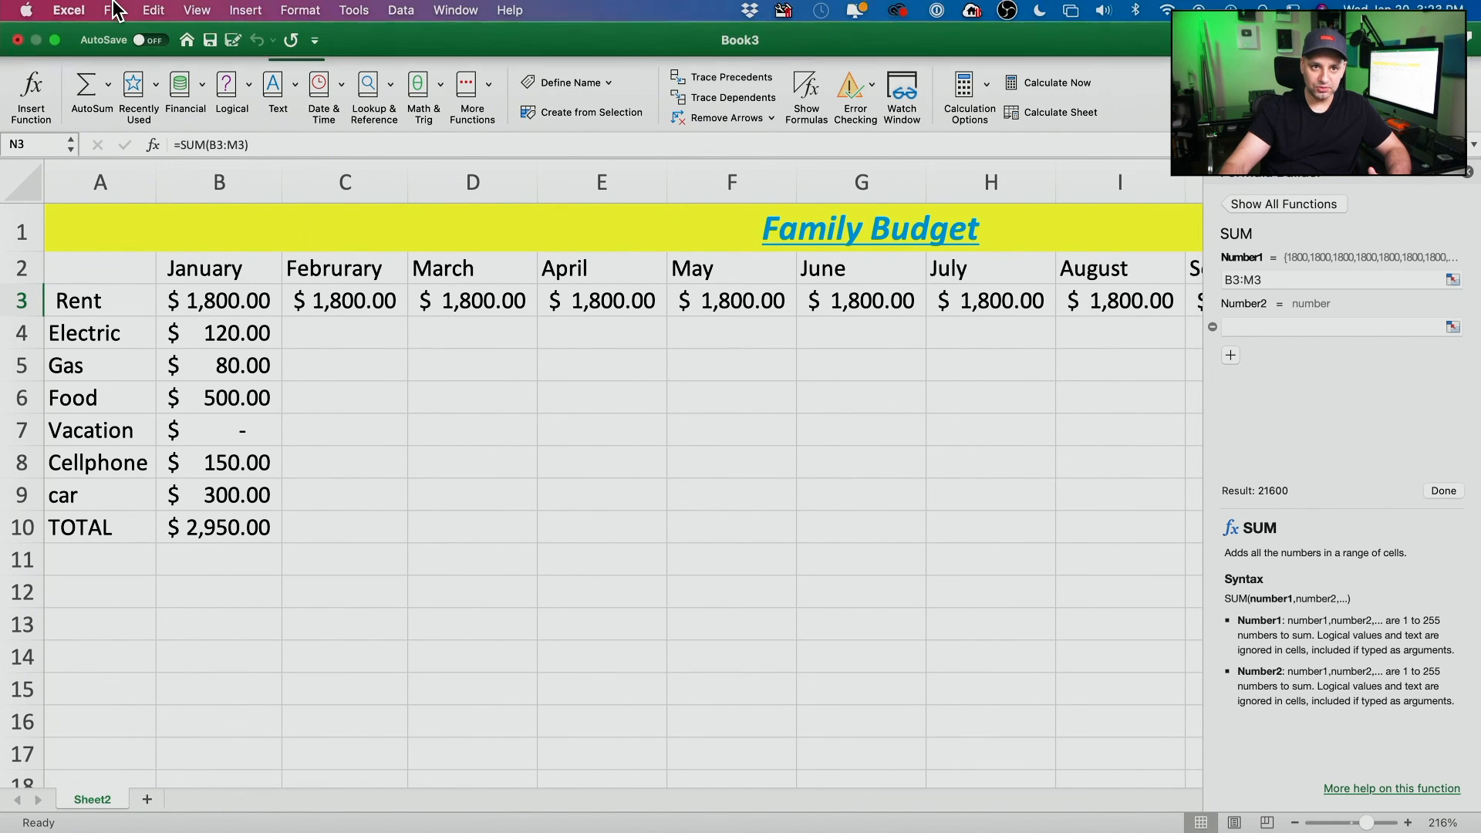
Save the workbook to the Desktop as Book3 in Excel Workbook (.xlsx) format.
{"action": "left_click", "coordinate": [113, 10]}
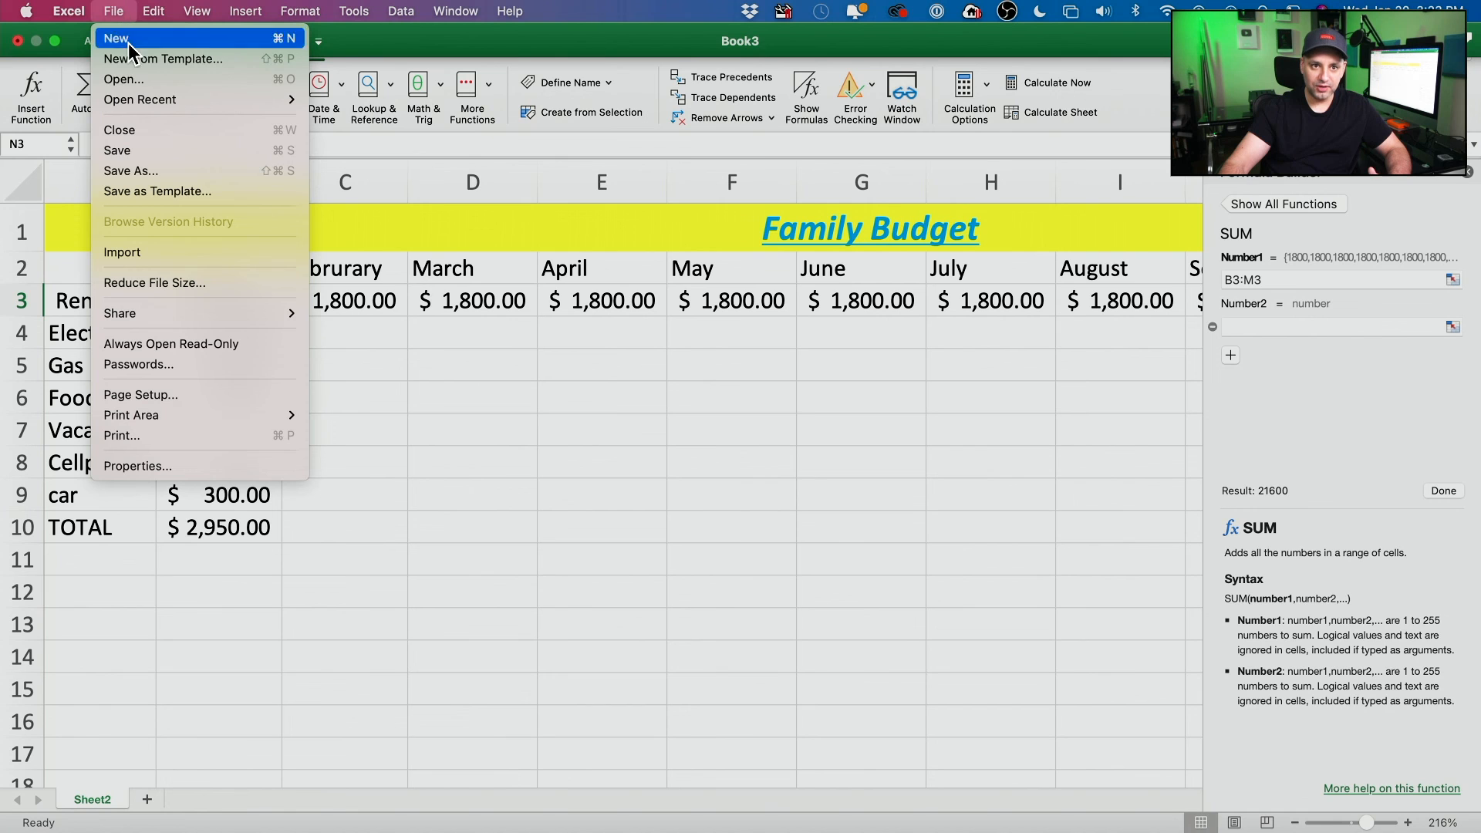
{"action": "left_click", "coordinate": [137, 171]}
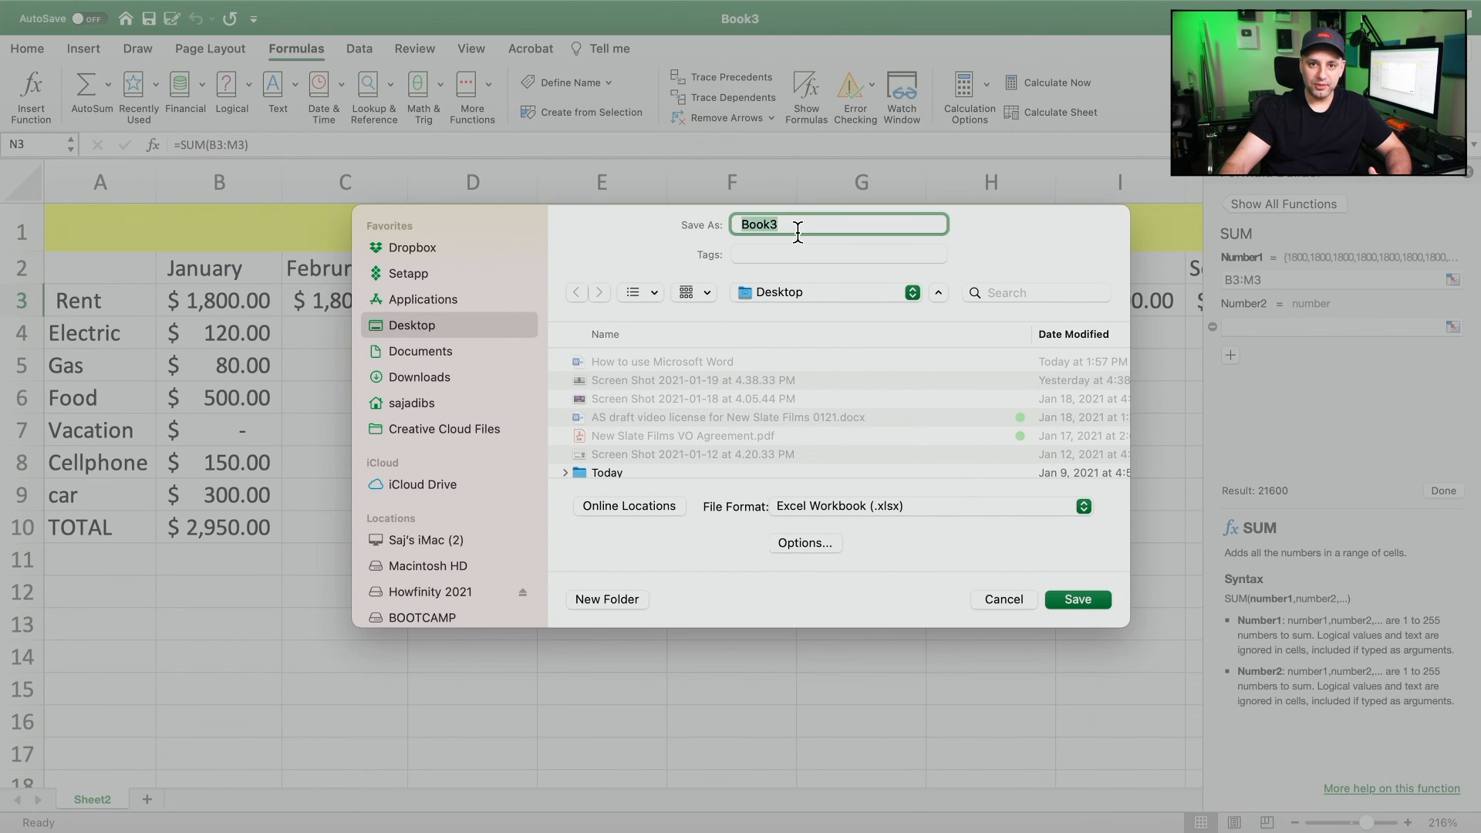
{"action": "left_click", "coordinate": [1077, 600]}
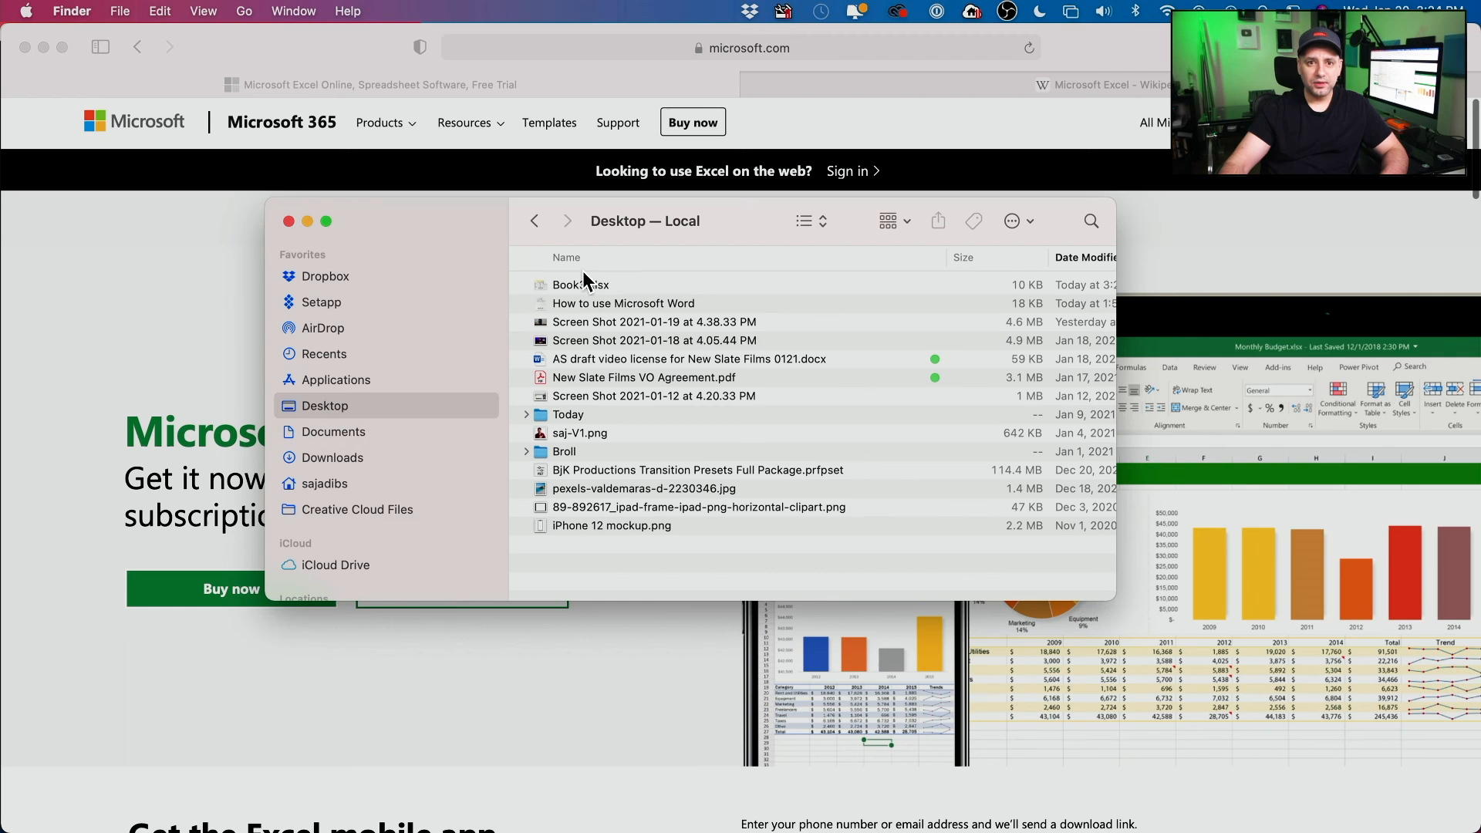
Reopen Book3.xlsx from the Desktop folder in Finder and dismiss the subscription renewal notice.
{"action": "double_click", "coordinate": [579, 284]}
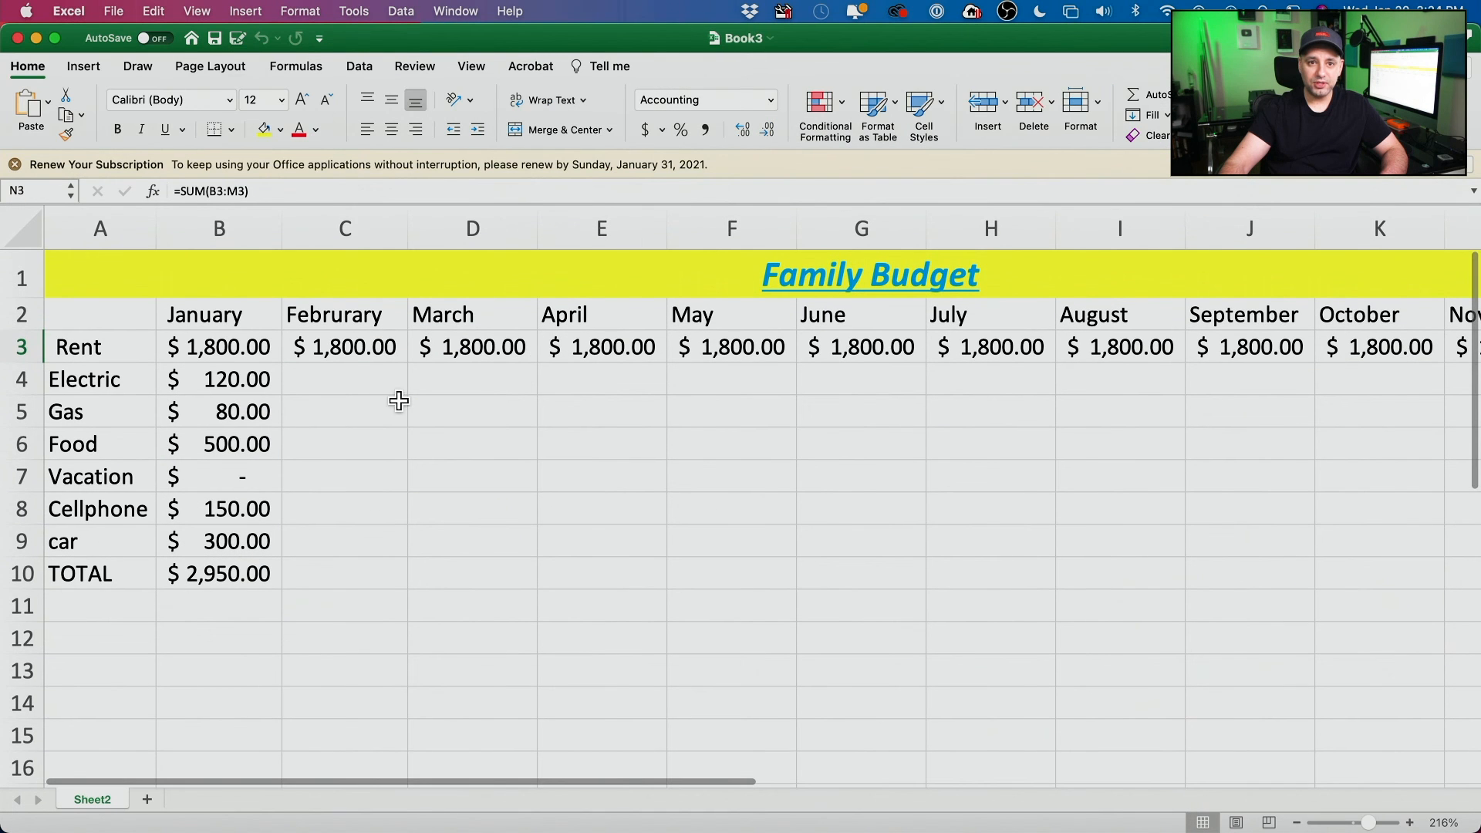
{"action": "left_click", "coordinate": [15, 165]}
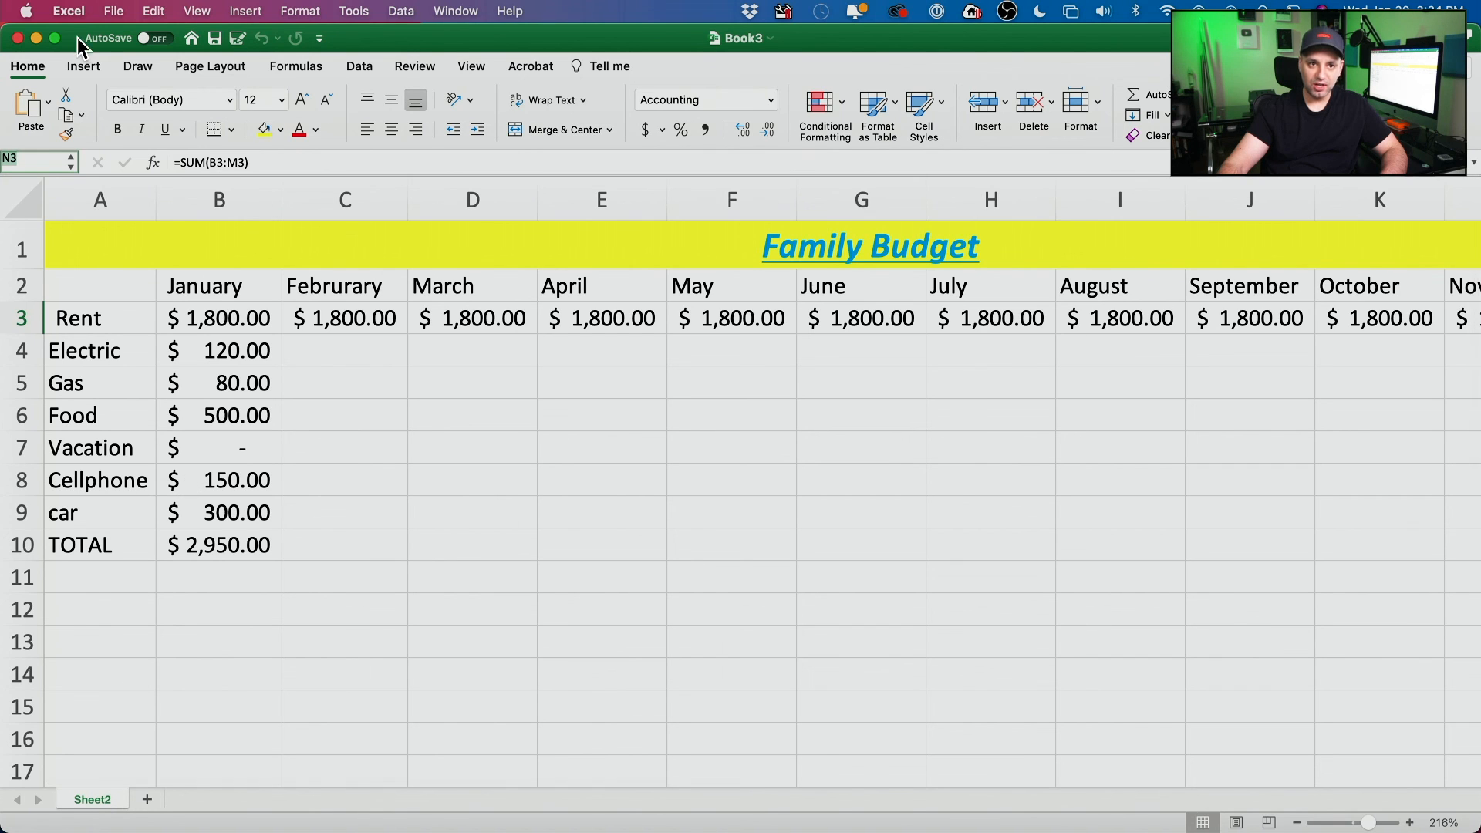
Review the print preview and printer settings for the family budget worksheet, and close them without printing.
{"action": "left_click", "coordinate": [113, 10]}
{"action": "left_click", "coordinate": [31, 69]}
{"action": "left_click", "coordinate": [111, 12]}
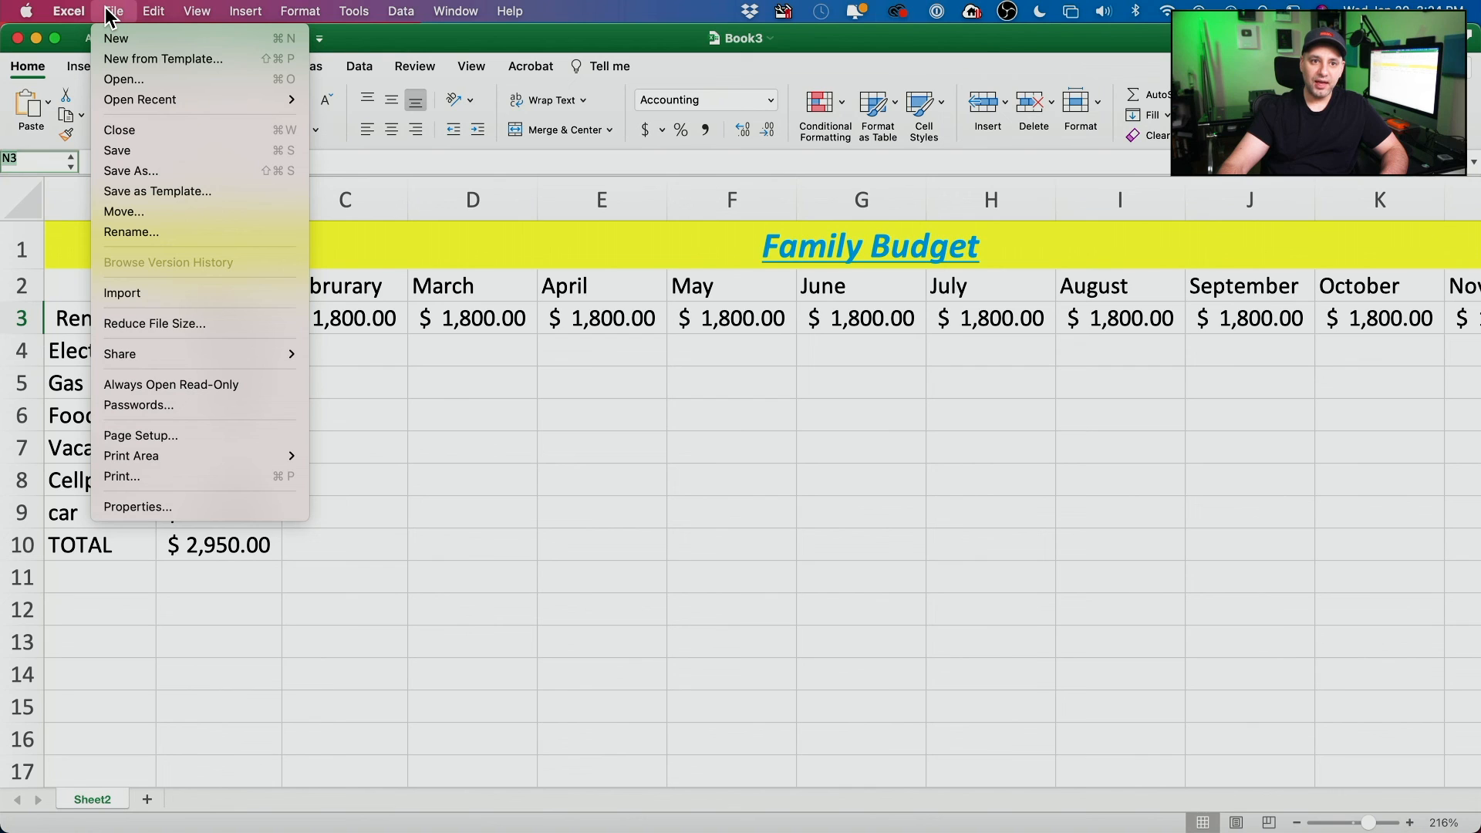
{"action": "left_click", "coordinate": [170, 475]}
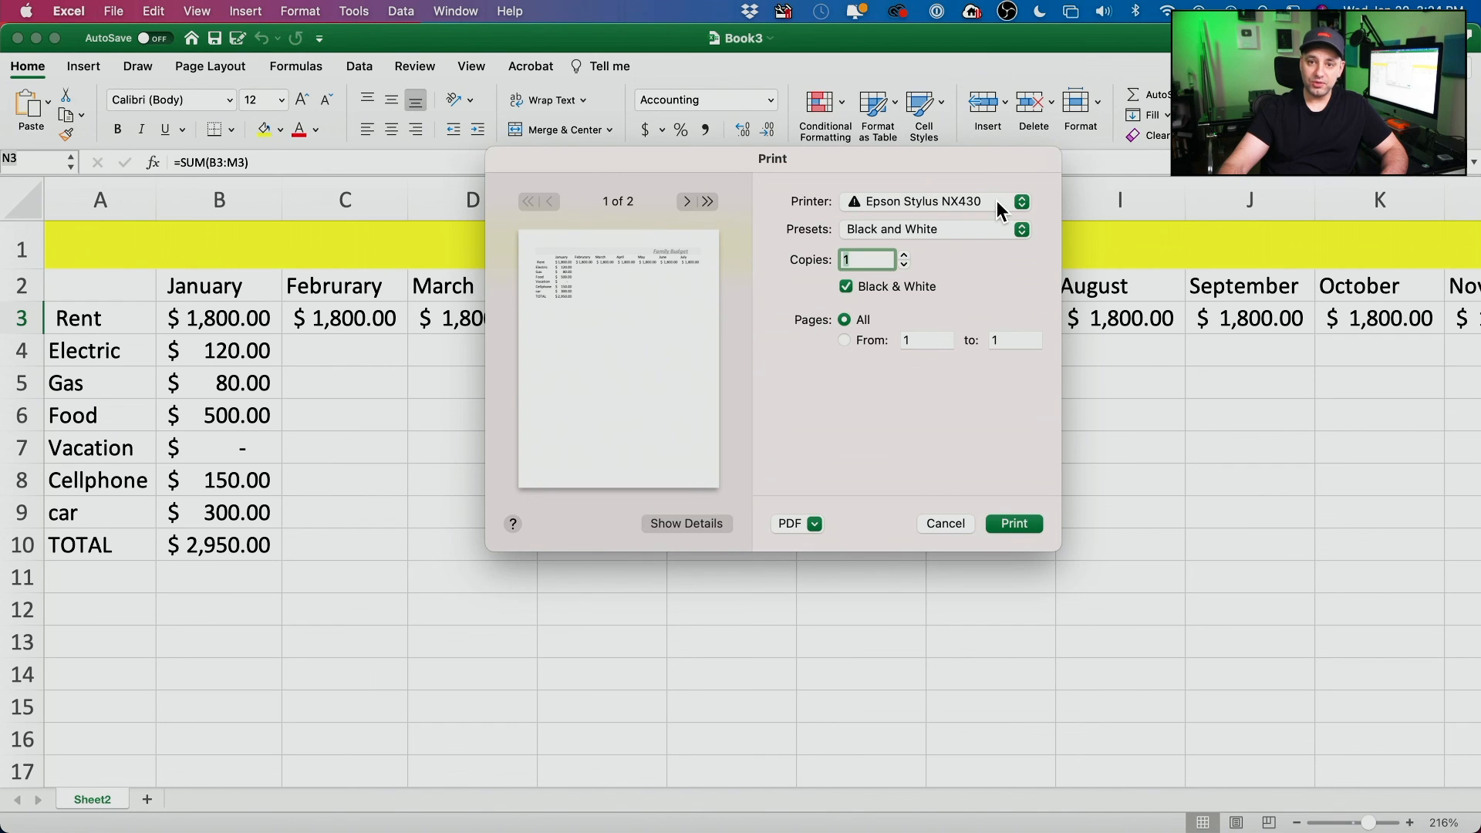
{"action": "left_click", "coordinate": [949, 526]}
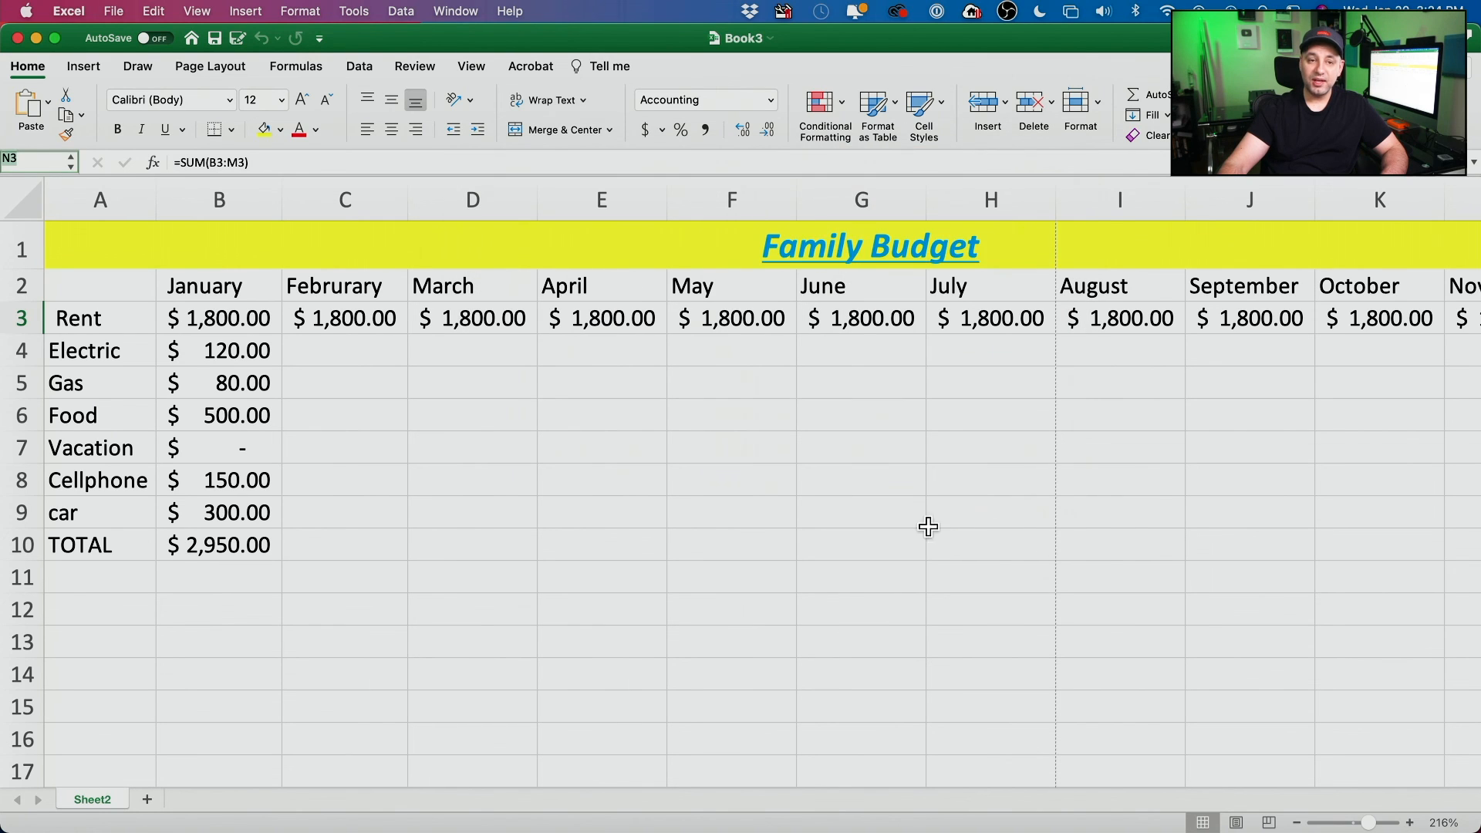
Start saving a copy of the workbook and check the available file formats, including PDF, without choosing another one.
{"action": "left_click", "coordinate": [112, 11]}
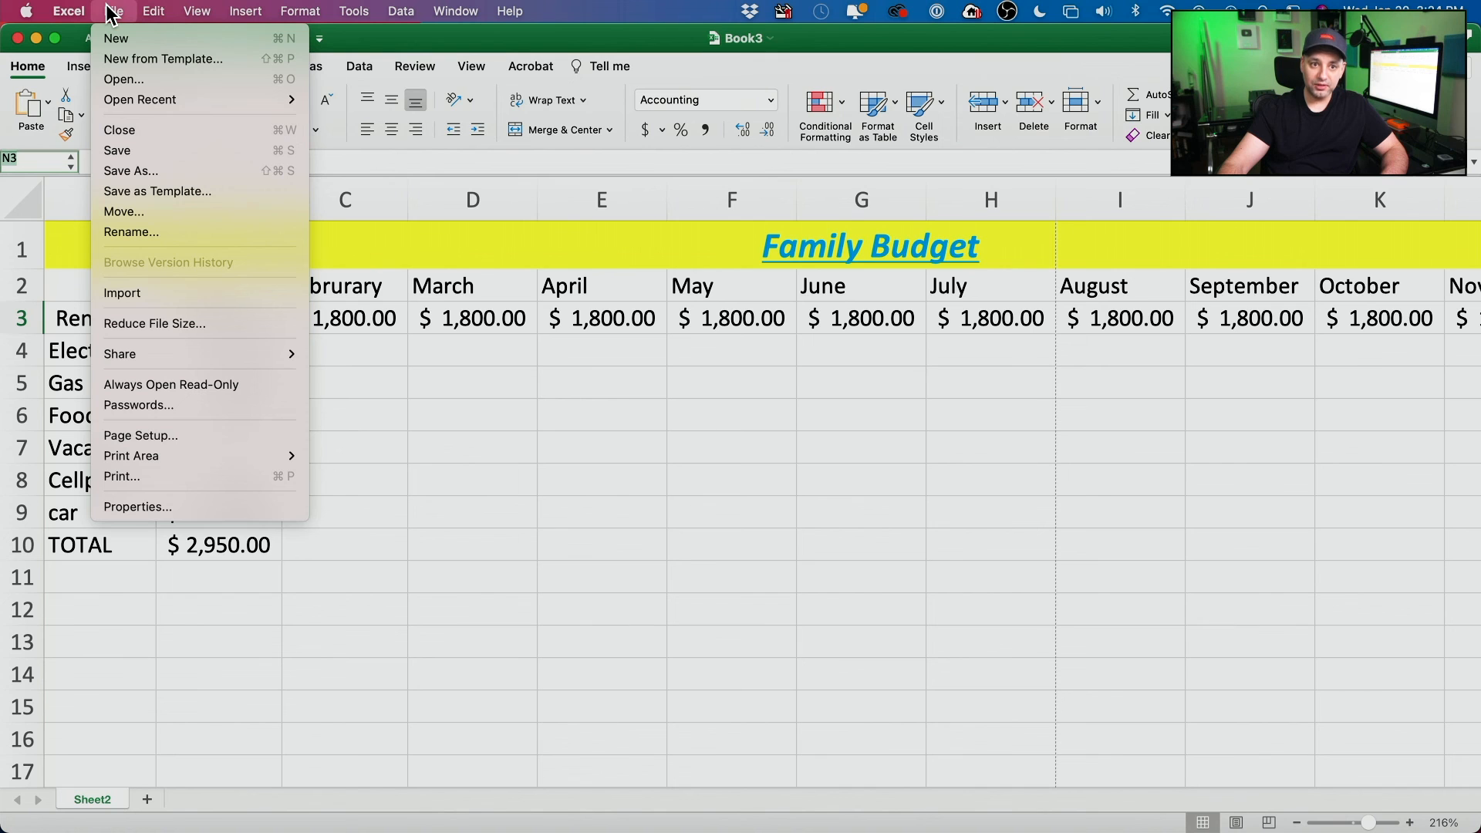
{"action": "left_click", "coordinate": [174, 172]}
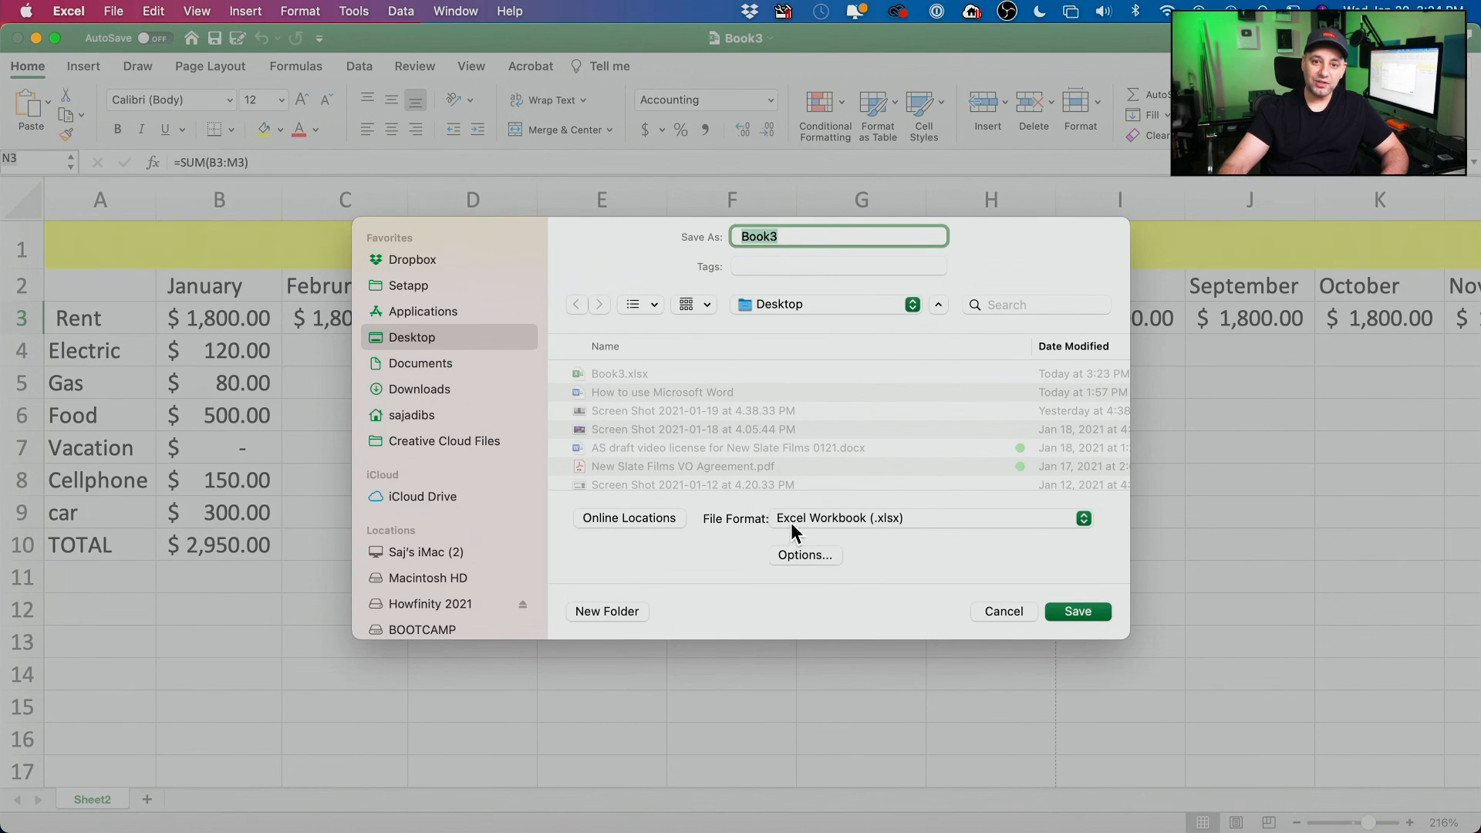
{"action": "left_click", "coordinate": [792, 524]}
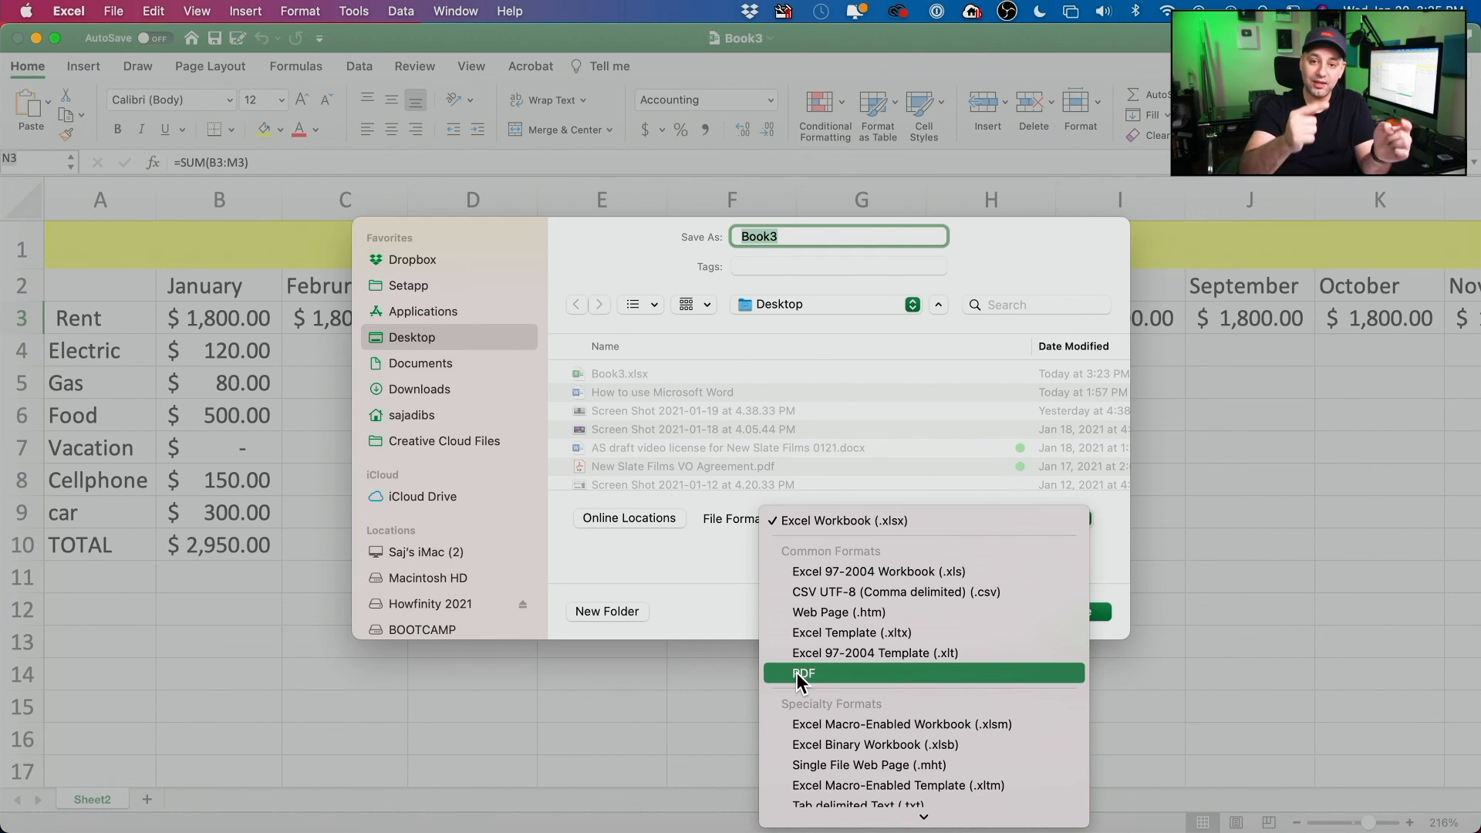
{"action": "left_click", "coordinate": [697, 587]}
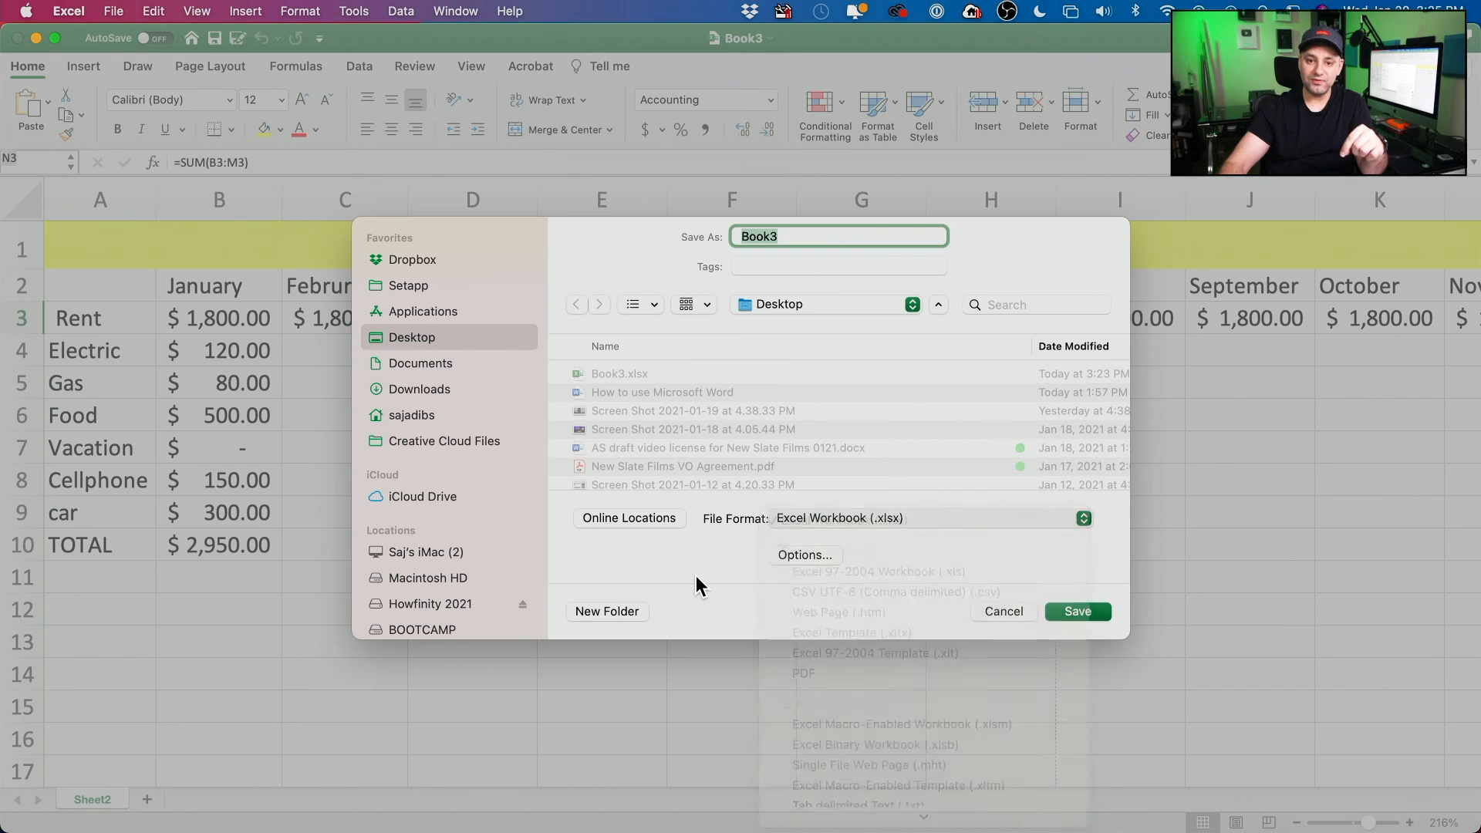